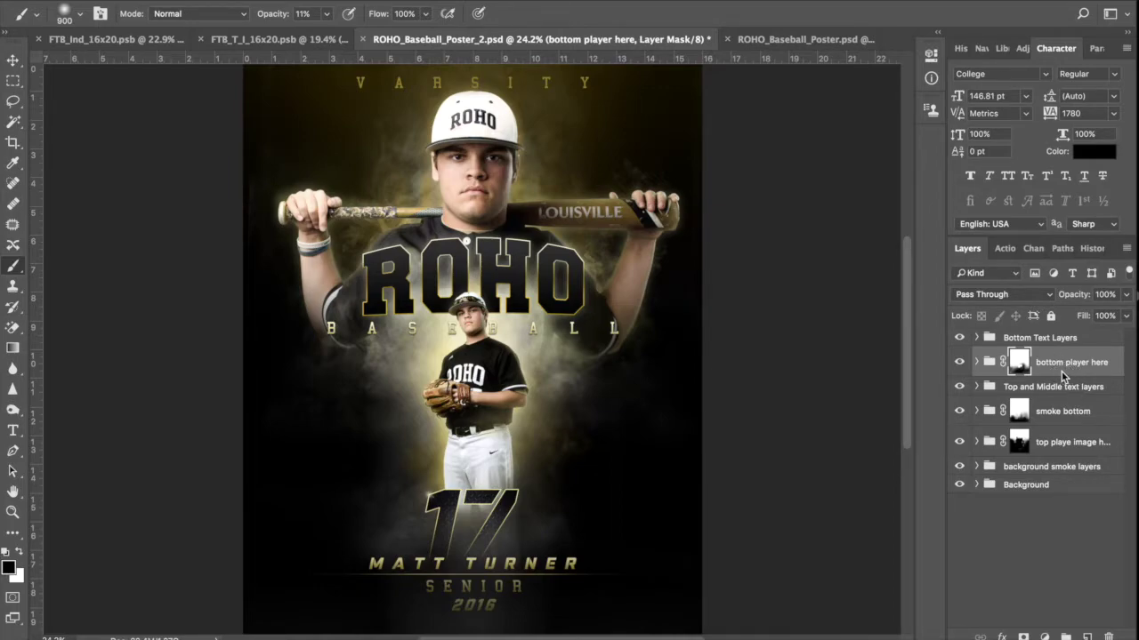
- In the 'bottom player here' group, hide the baseball player and show the boxer holding the belt
{"action": "left_click", "coordinate": [977, 364]}
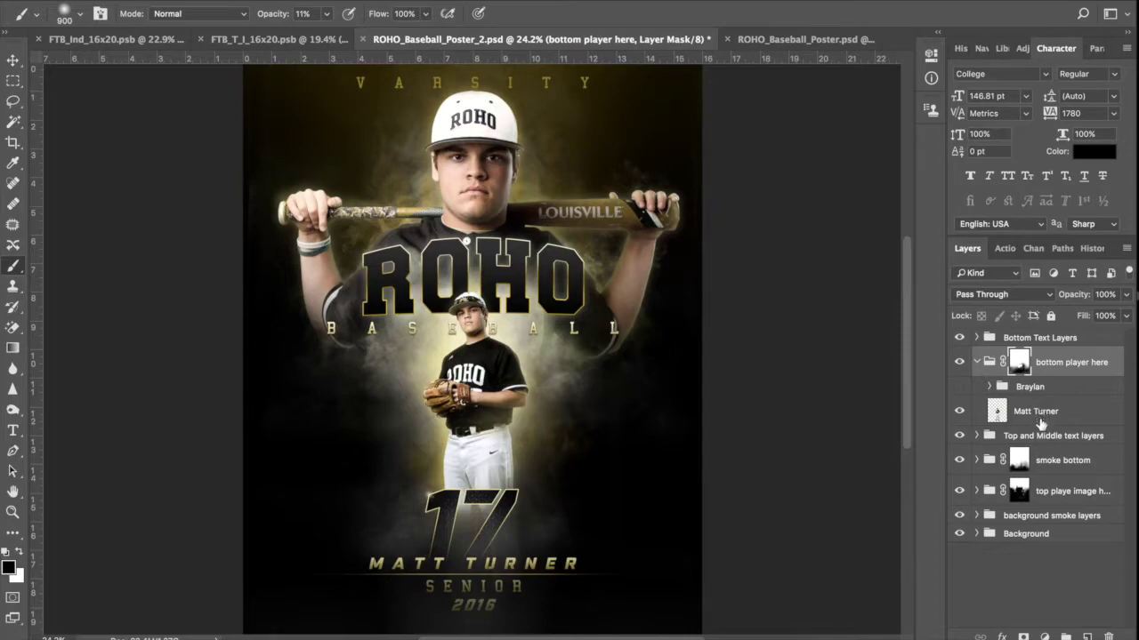
{"action": "left_click", "coordinate": [1032, 416]}
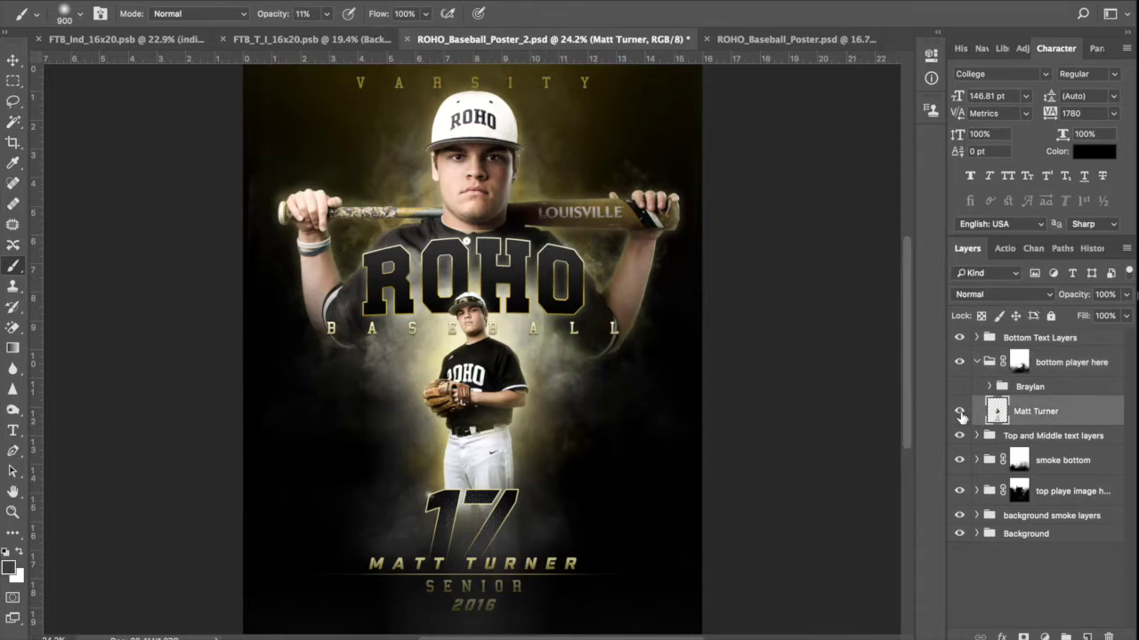
{"action": "left_click", "coordinate": [960, 415]}
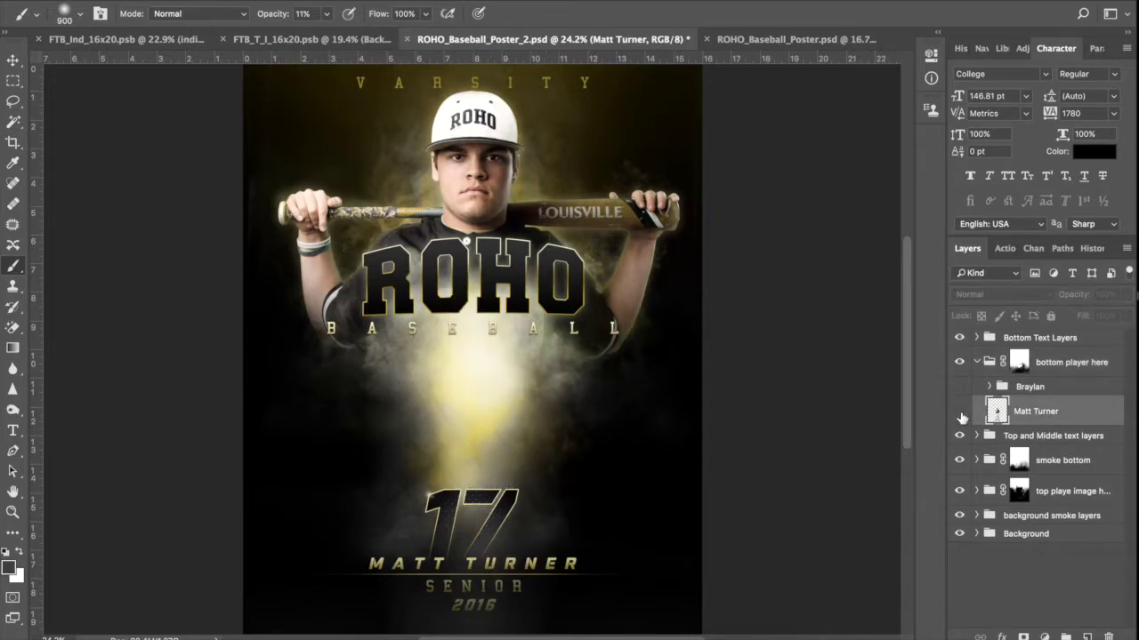
{"action": "left_click", "coordinate": [1030, 390]}
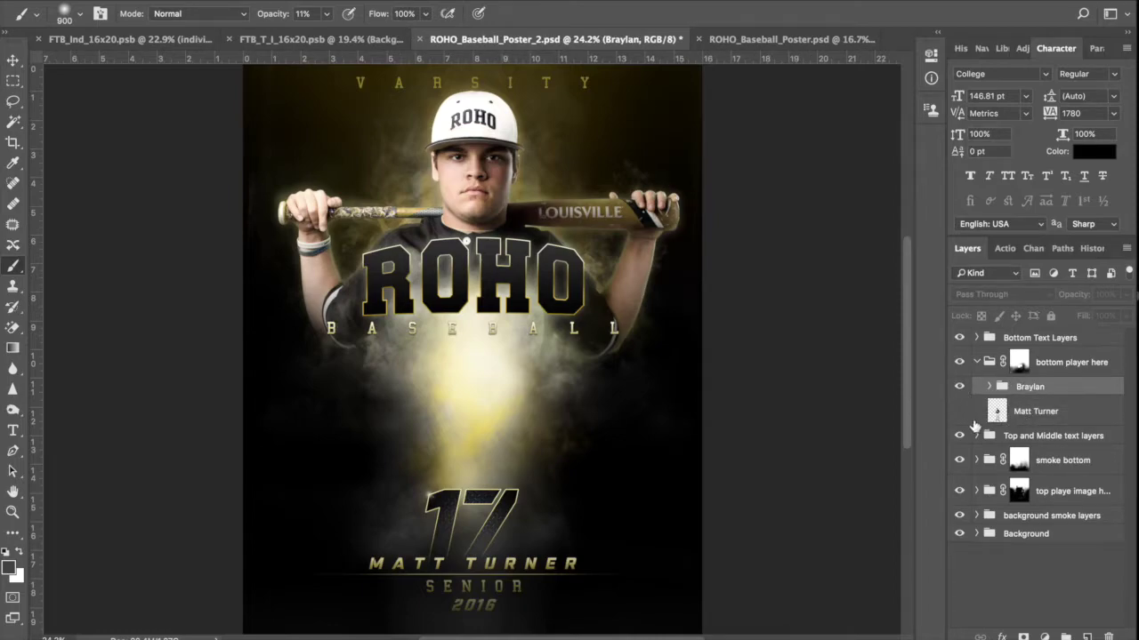
{"action": "left_click", "coordinate": [959, 388]}
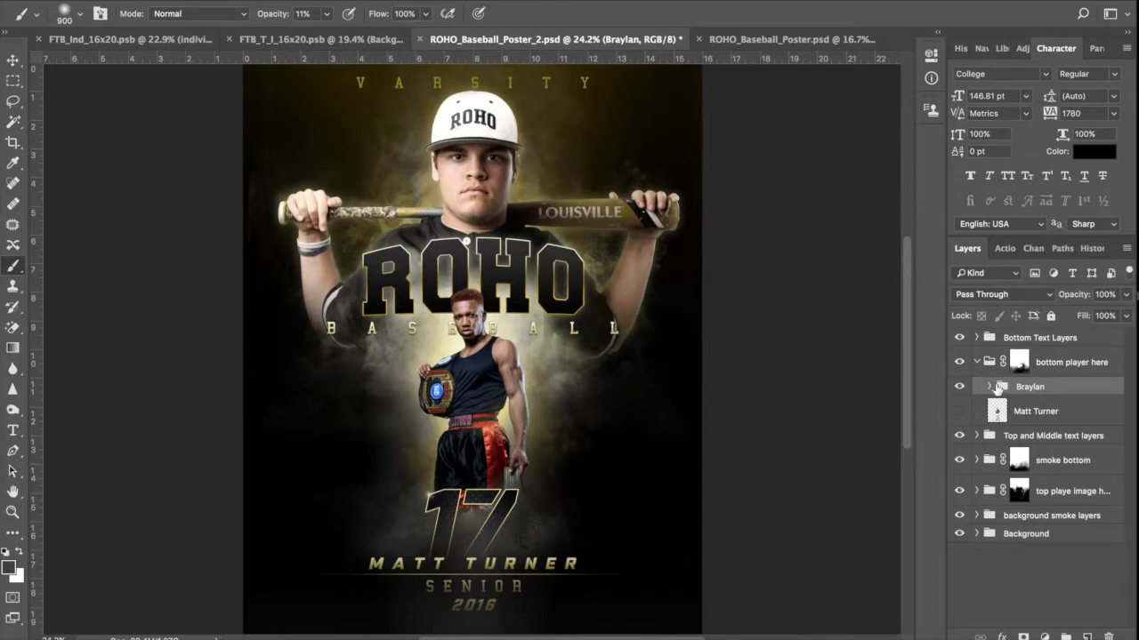
{"action": "left_click", "coordinate": [978, 362]}
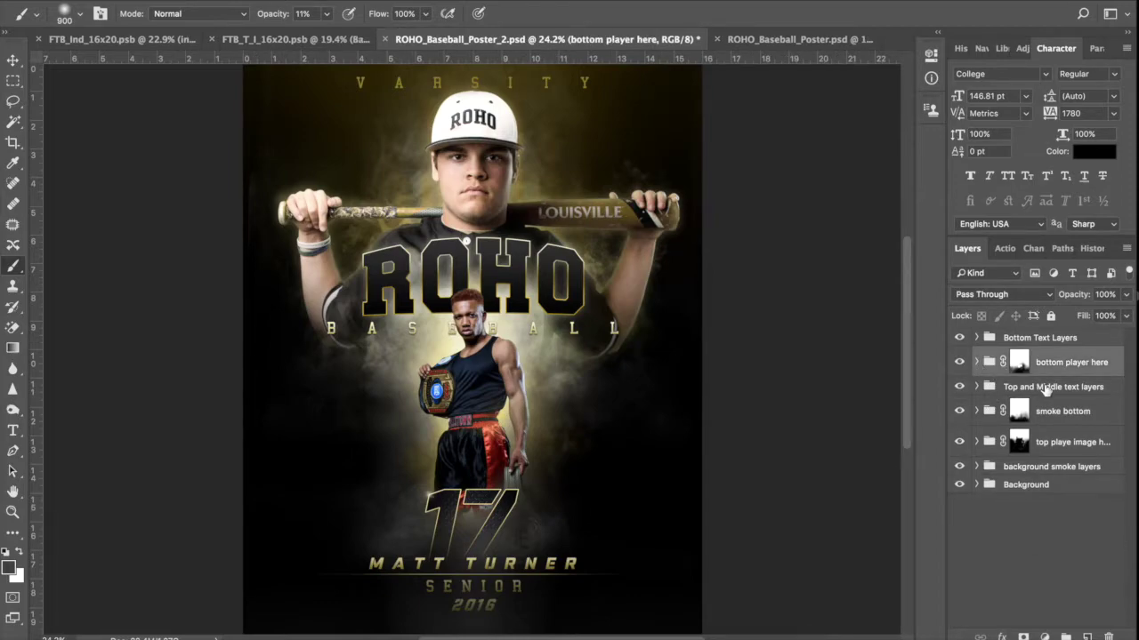
- Fix the misspelled top group name to 'top player image here' by adding the missing 'r'
{"action": "left_click", "coordinate": [1049, 440]}
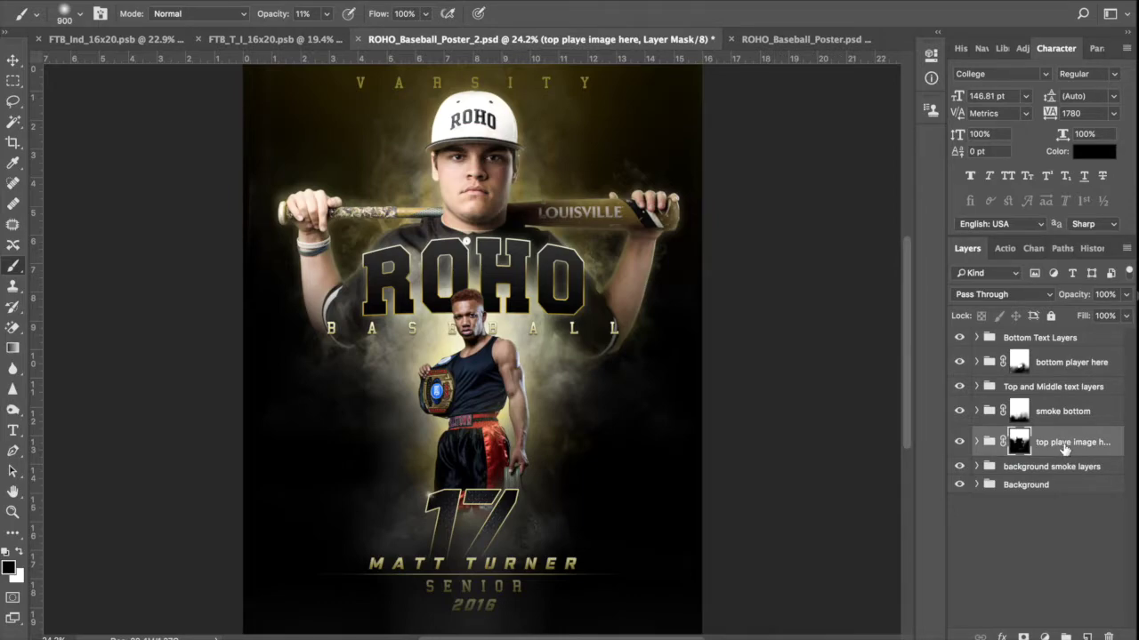
{"action": "double_click", "coordinate": [1066, 443]}
{"action": "left_click", "coordinate": [1075, 444]}
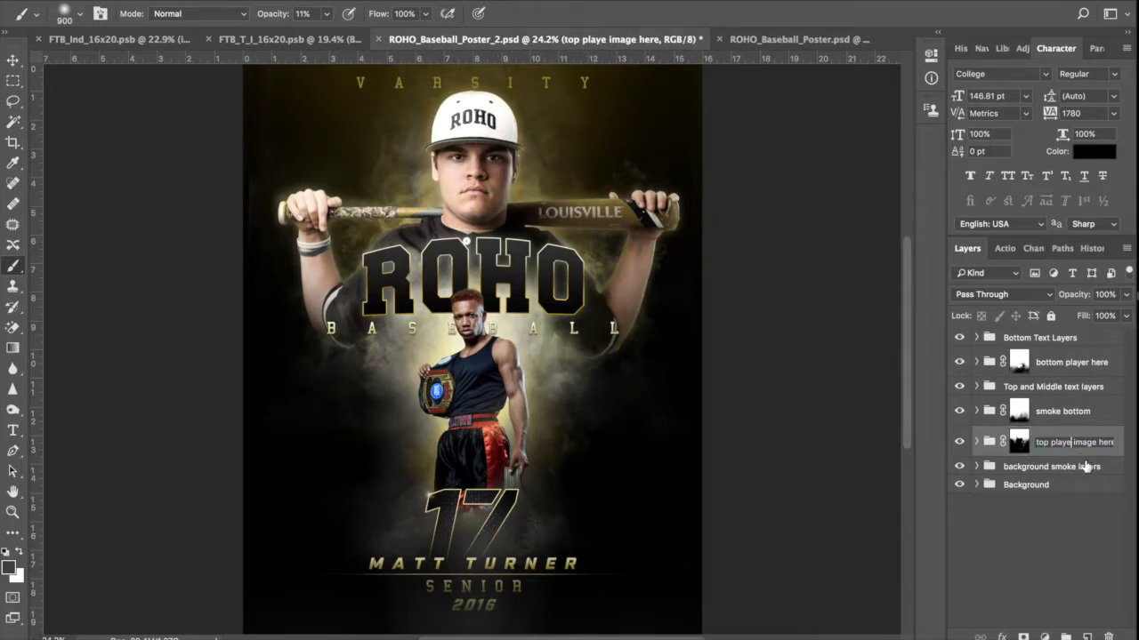
{"action": "type", "text": "r"}
{"action": "key", "text": "Return"}
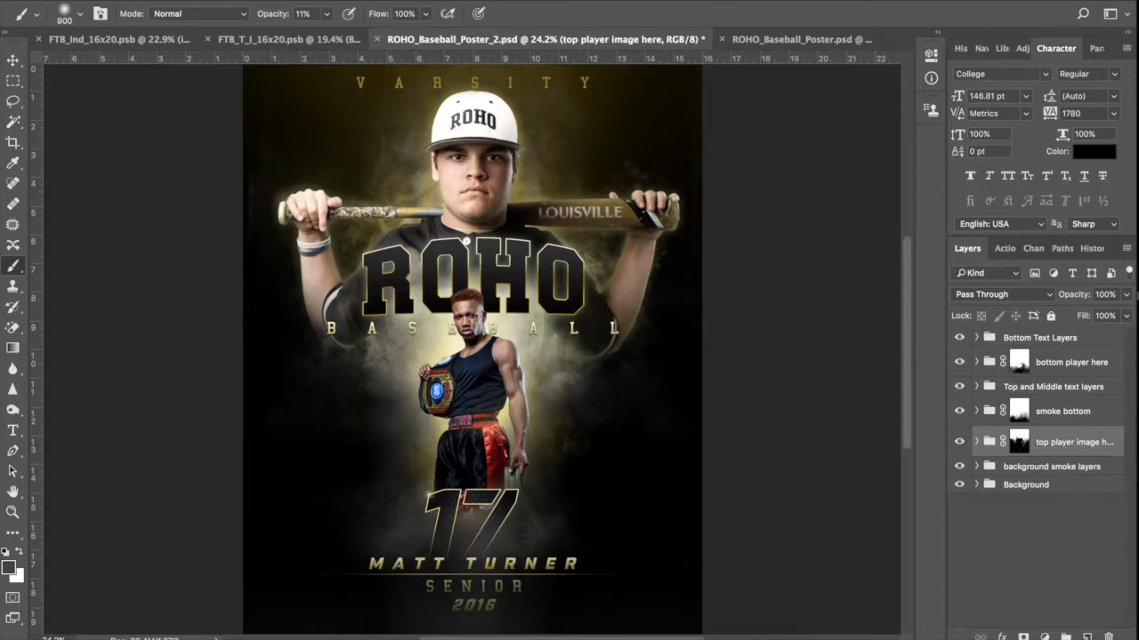
- In the top group, hide the large baseball player and show the flexing boxer group
{"action": "left_click", "coordinate": [976, 442]}
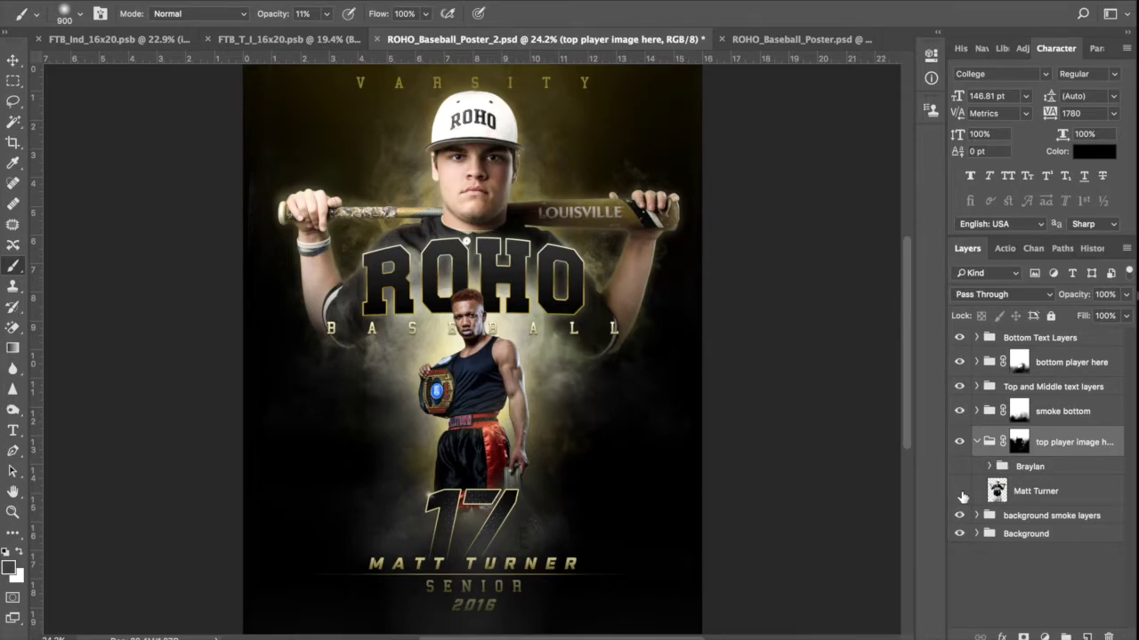
{"action": "left_click", "coordinate": [960, 494]}
{"action": "left_click", "coordinate": [1005, 467]}
{"action": "left_click", "coordinate": [959, 467]}
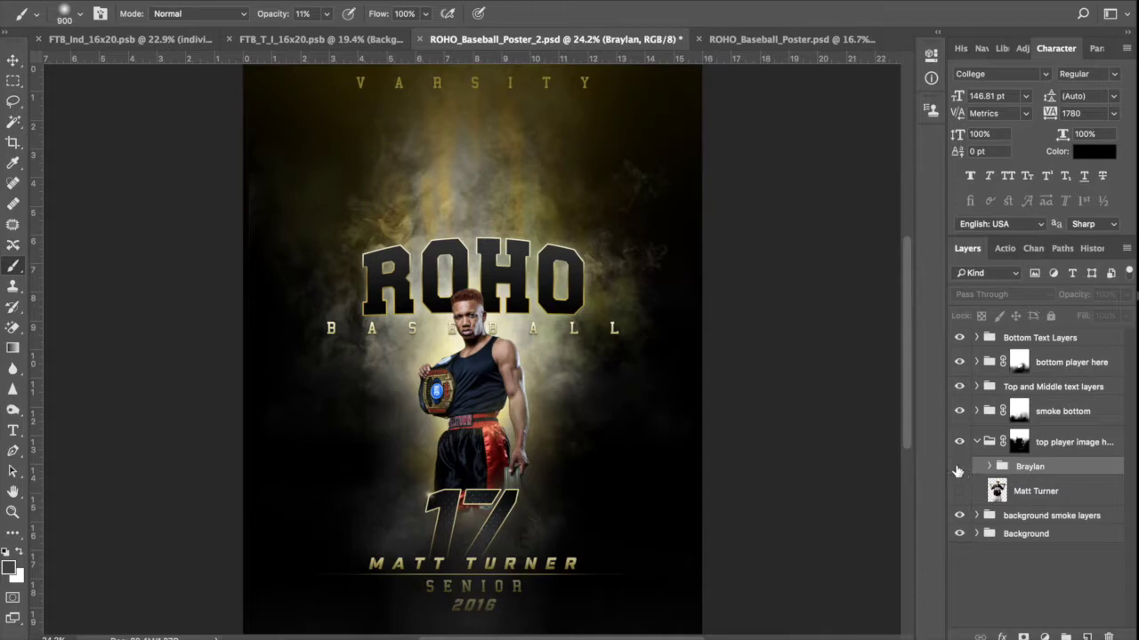
{"action": "left_click", "coordinate": [1051, 449]}
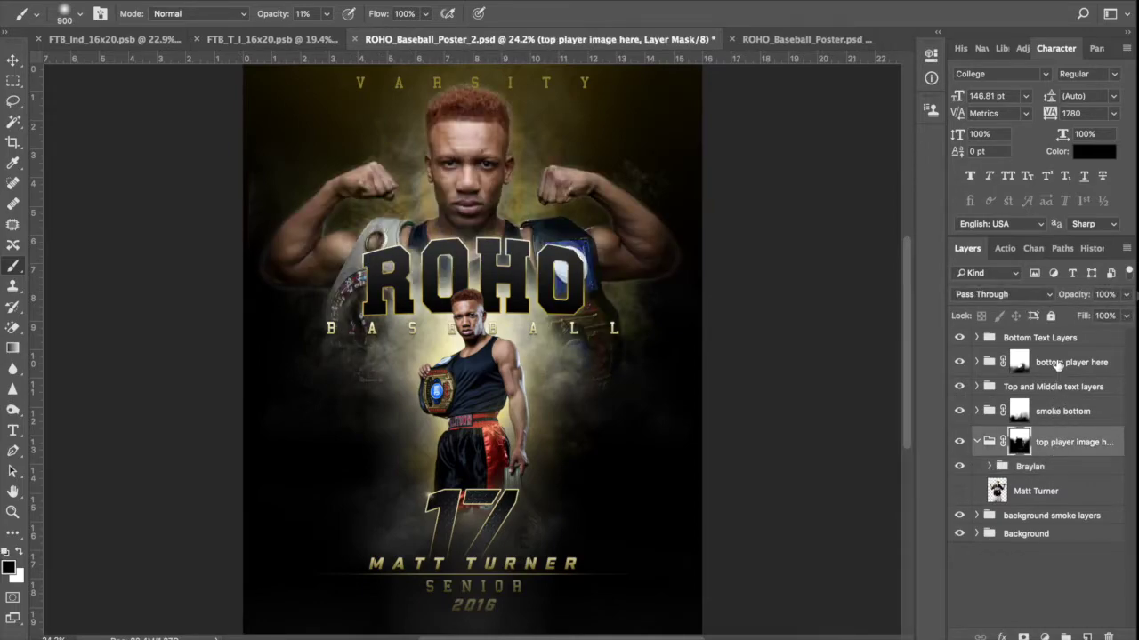
{"action": "left_click", "coordinate": [1057, 365]}
{"action": "left_click", "coordinate": [1069, 454]}
{"action": "left_click", "coordinate": [1085, 367]}
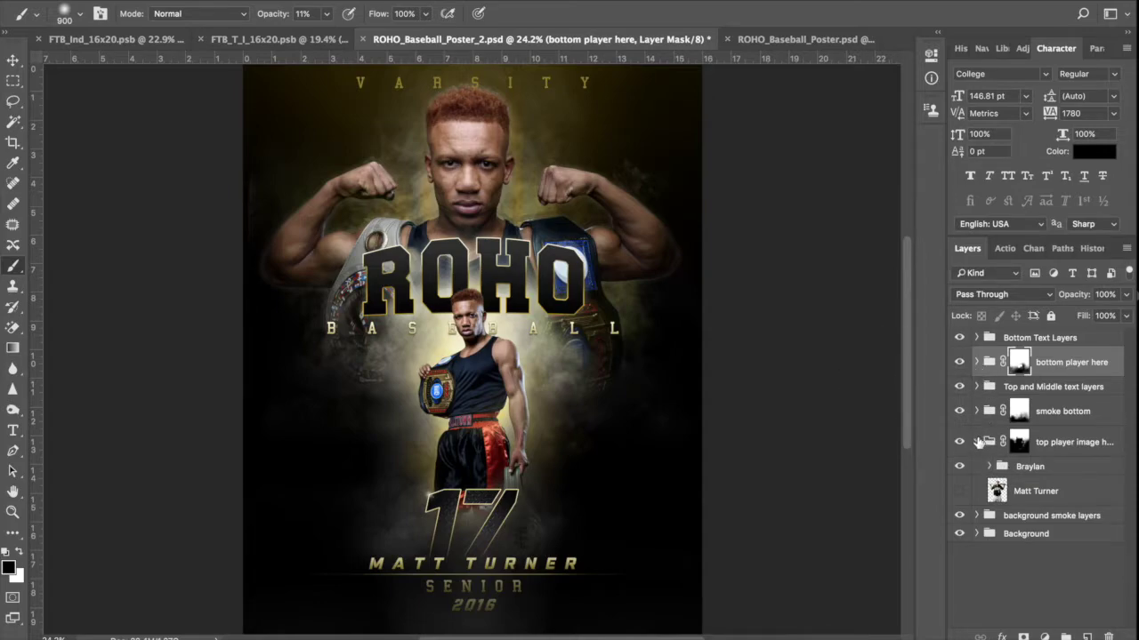
- Collapse the top group, expand the Background group, and briefly toggle the Background black layer
{"action": "left_click", "coordinate": [977, 441]}
{"action": "left_click", "coordinate": [1027, 489]}
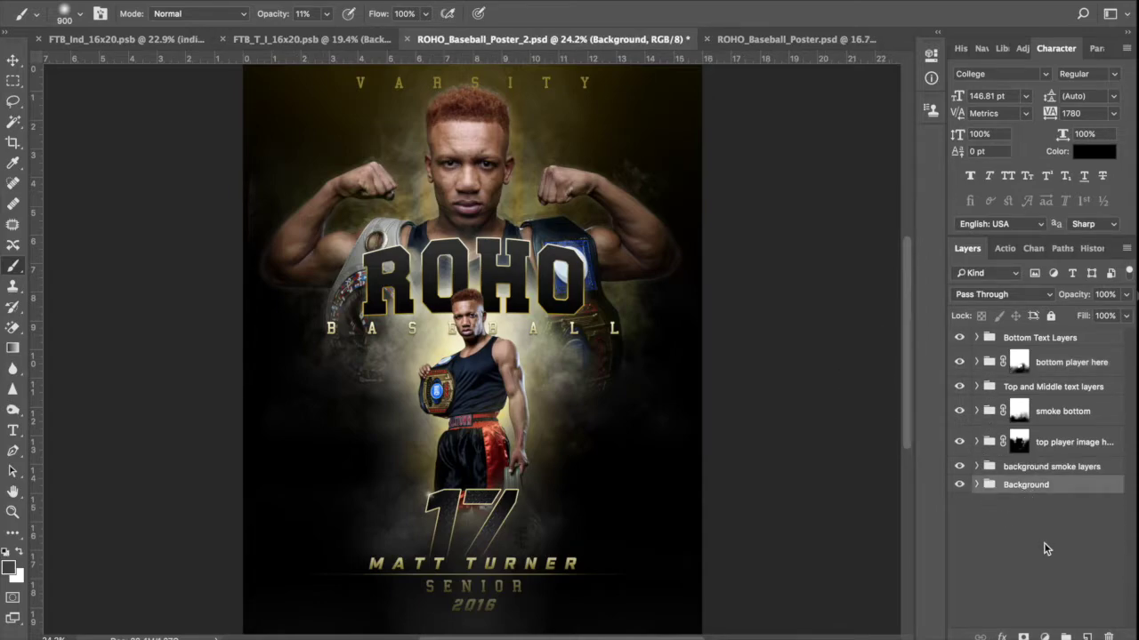
{"action": "left_click", "coordinate": [976, 485]}
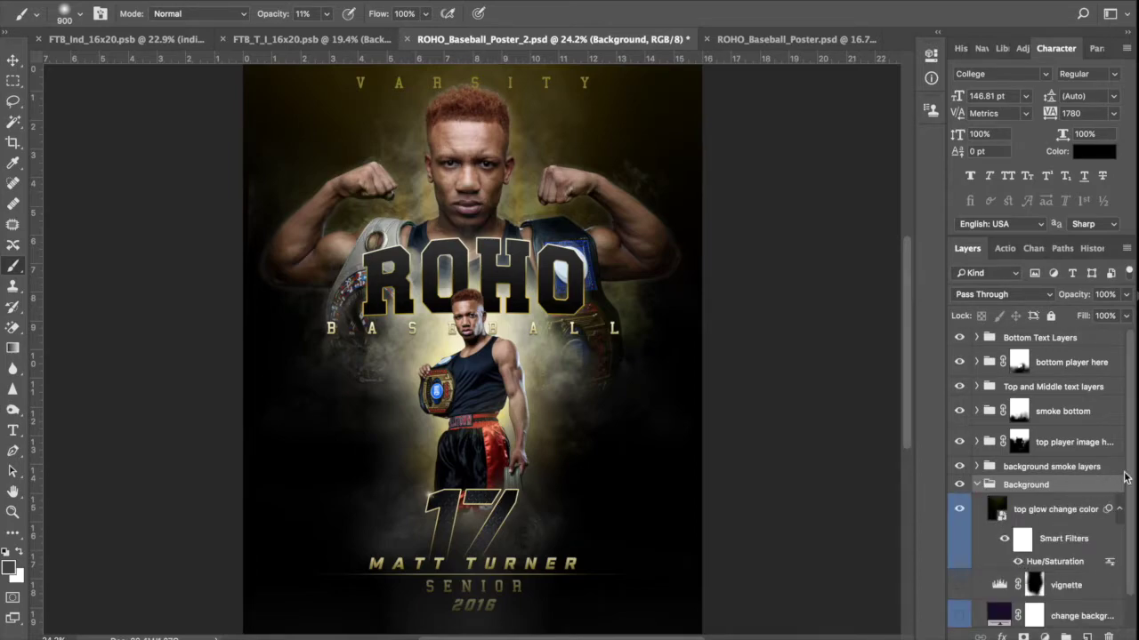
{"action": "scroll", "coordinate": [1130, 480], "scroll_direction": "down", "scroll_amount": 2}
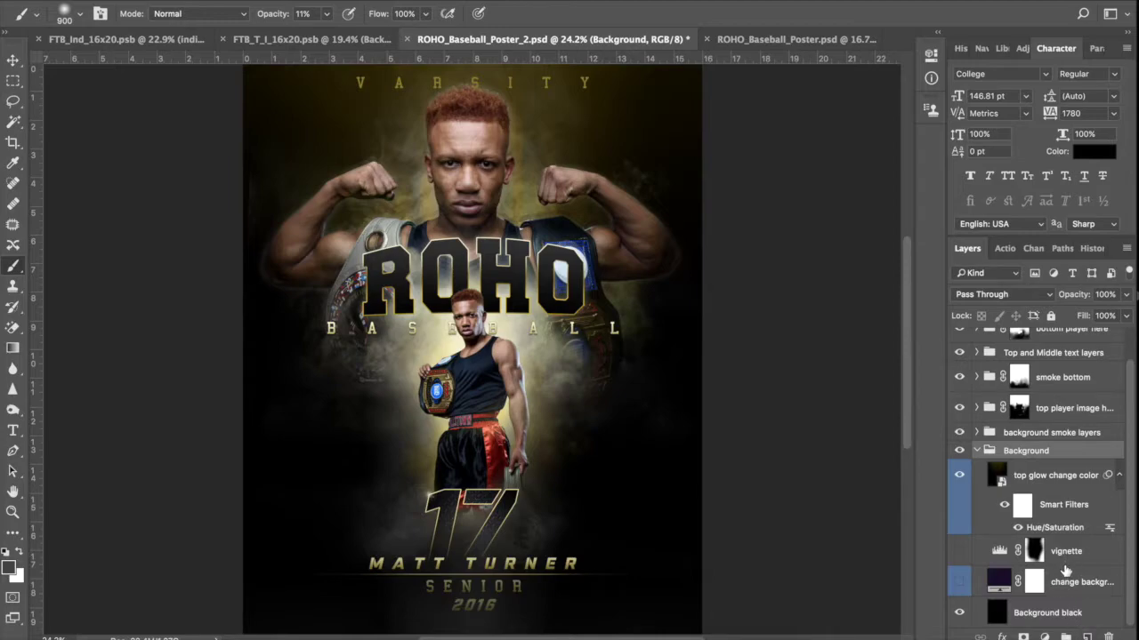
{"action": "left_click", "coordinate": [1064, 613]}
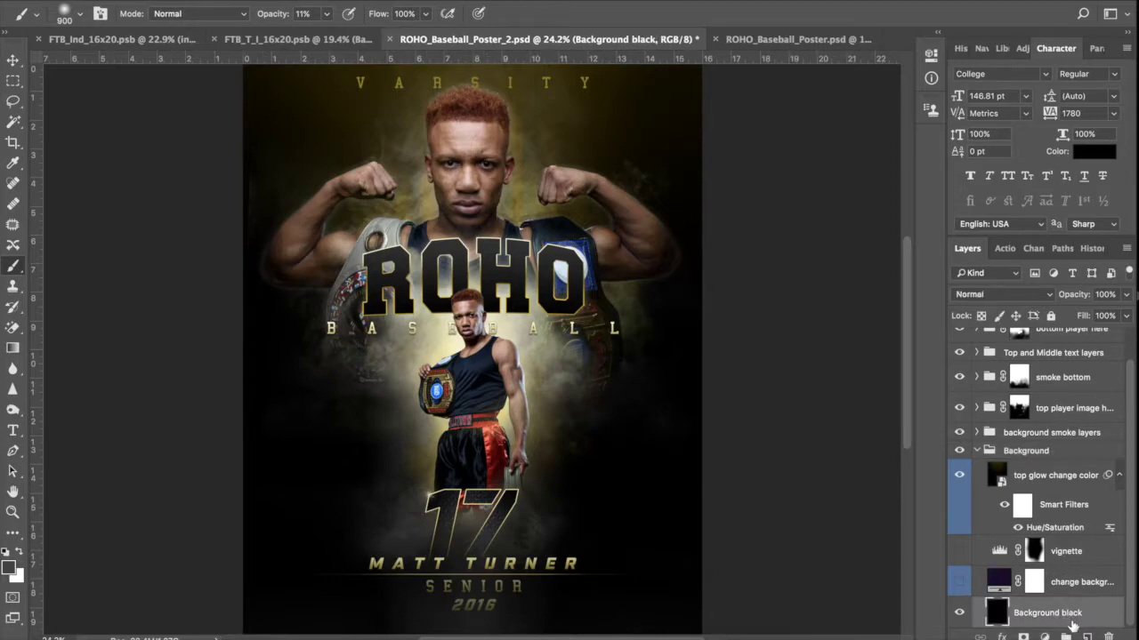
{"action": "left_click", "coordinate": [959, 613]}
{"action": "left_click", "coordinate": [959, 613]}
- Turn on the 'change background color' layer for a purple backdrop, comparing it on and off
{"action": "left_click", "coordinate": [1005, 583]}
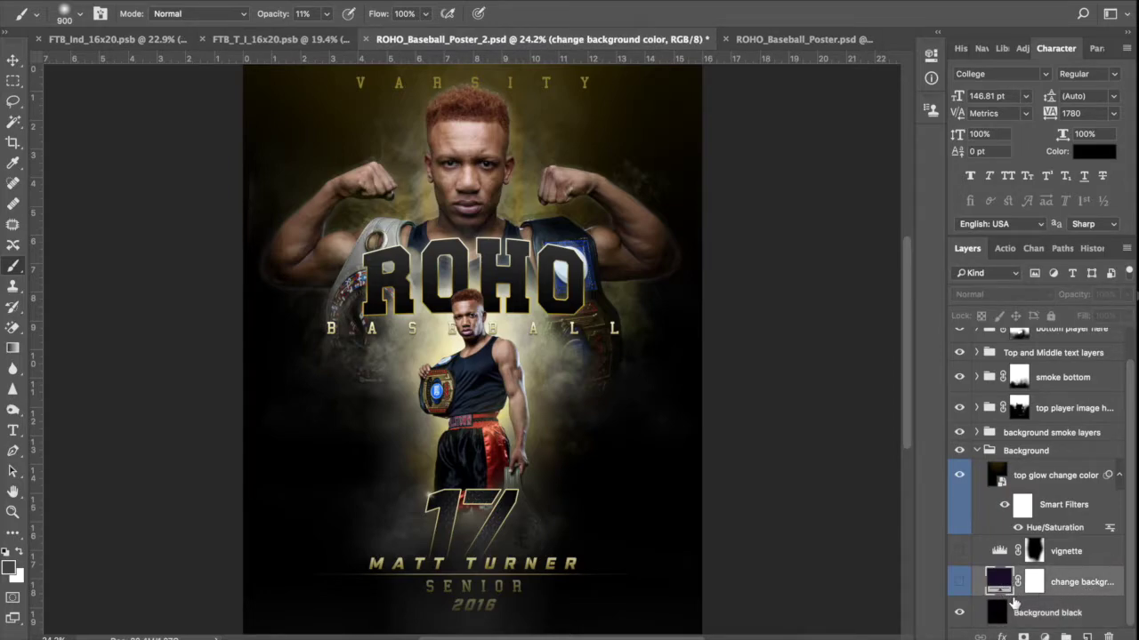
{"action": "left_click", "coordinate": [960, 584]}
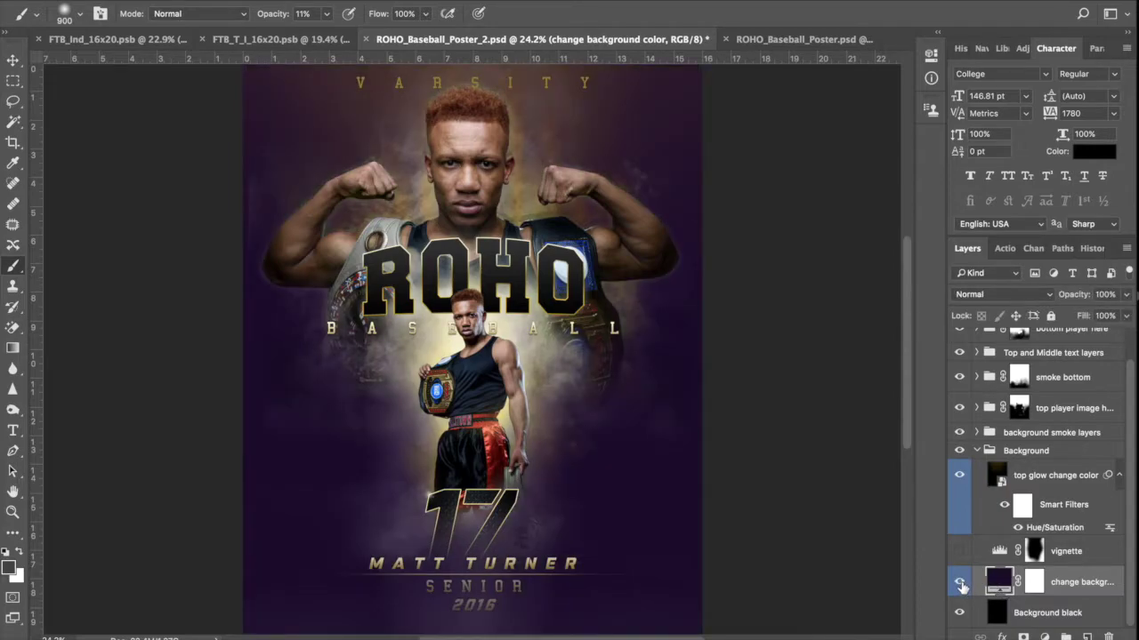
{"action": "left_click", "coordinate": [961, 583]}
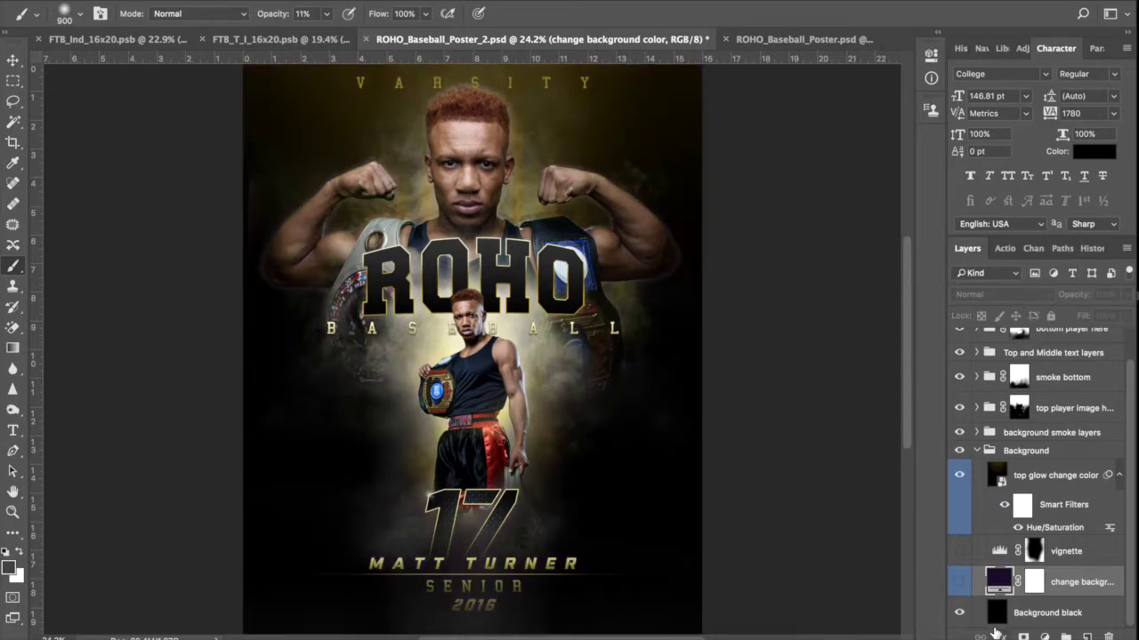
{"action": "left_click", "coordinate": [960, 585]}
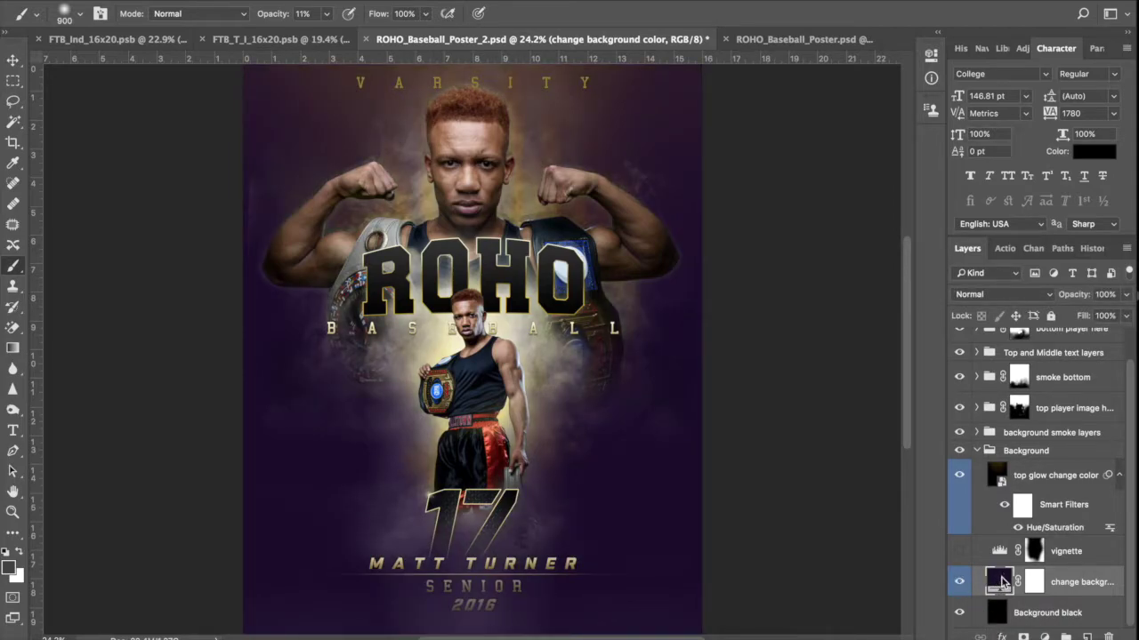
- Set the change background color fill to dark red #380700 in the Color Picker
{"action": "double_click", "coordinate": [1001, 583]}
{"action": "left_click_drag", "start_coordinate": [503, 420], "coordinate": [495, 432]}
{"action": "left_click", "coordinate": [495, 432]}
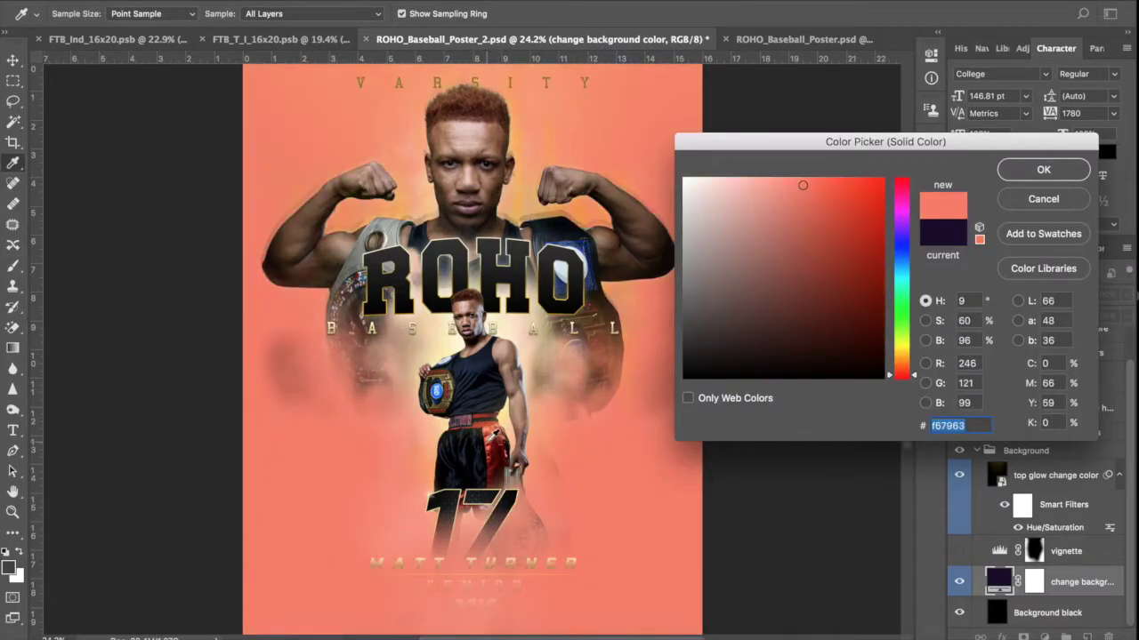
{"action": "mouse_move", "coordinate": [879, 293]}
{"action": "left_mouse_down"}
{"action": "mouse_move", "coordinate": [884, 352]}
{"action": "mouse_move", "coordinate": [883, 326]}
{"action": "left_mouse_up"}
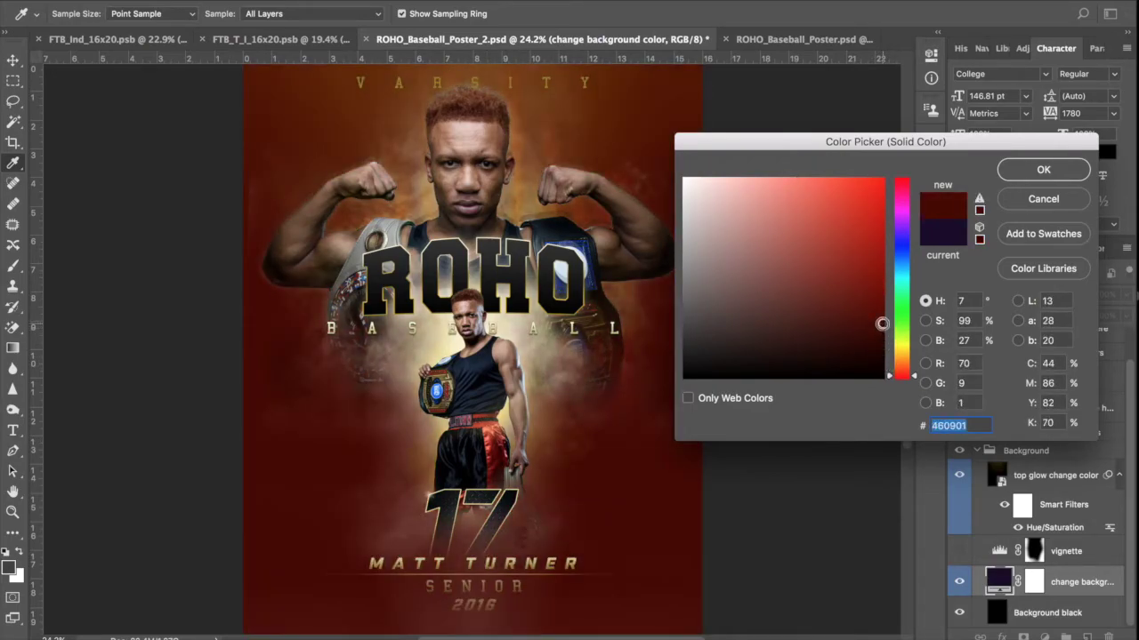
{"action": "left_click_drag", "start_coordinate": [881, 317], "coordinate": [884, 340]}
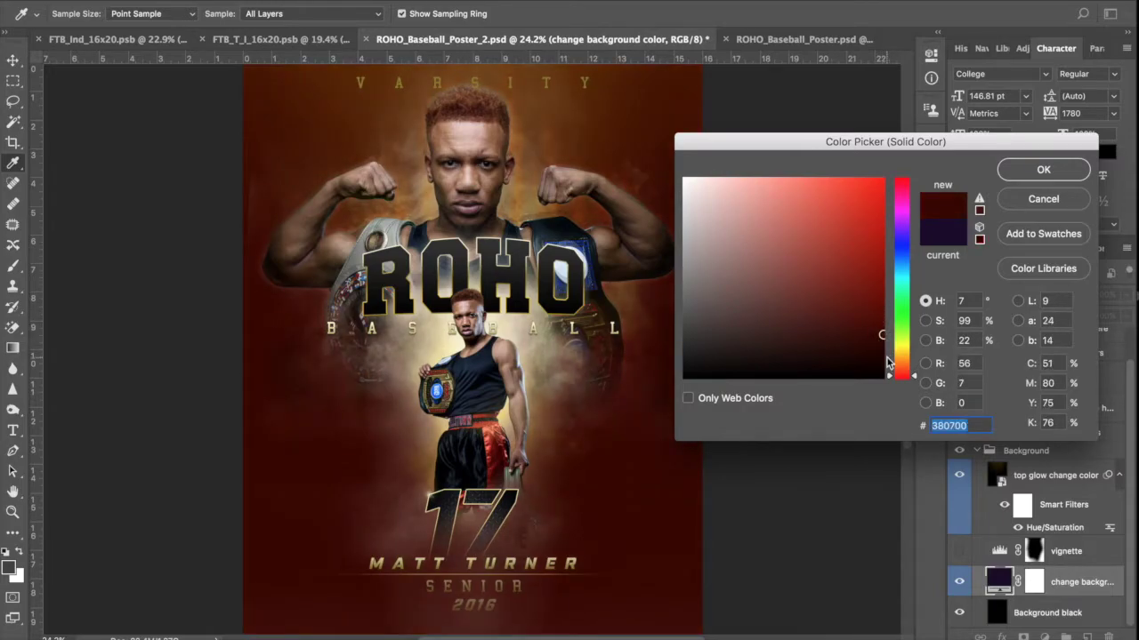
{"action": "left_click", "coordinate": [1031, 176]}
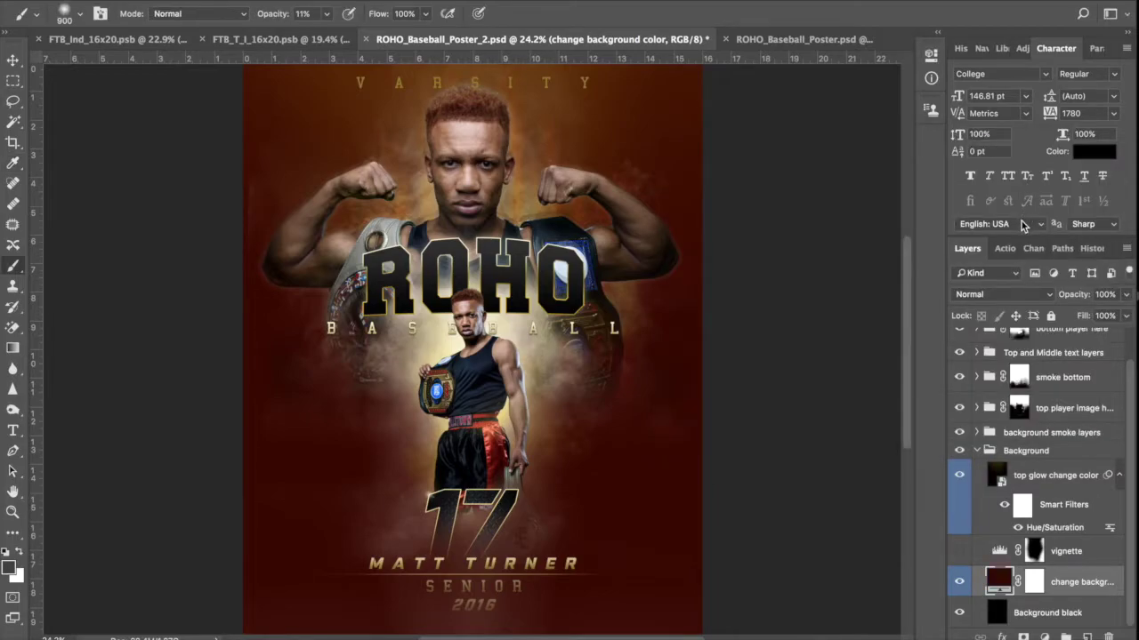
{"action": "left_click", "coordinate": [1003, 555]}
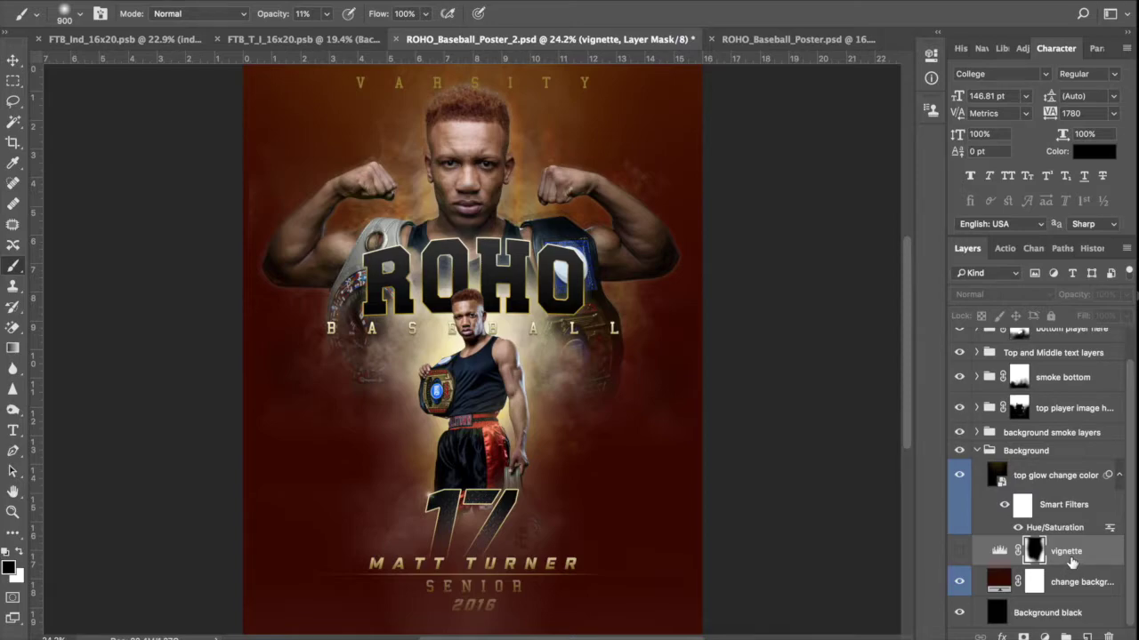
- Turn on the vignette layer and drag its Levels black input slider to darken the edges
{"action": "left_click", "coordinate": [960, 552]}
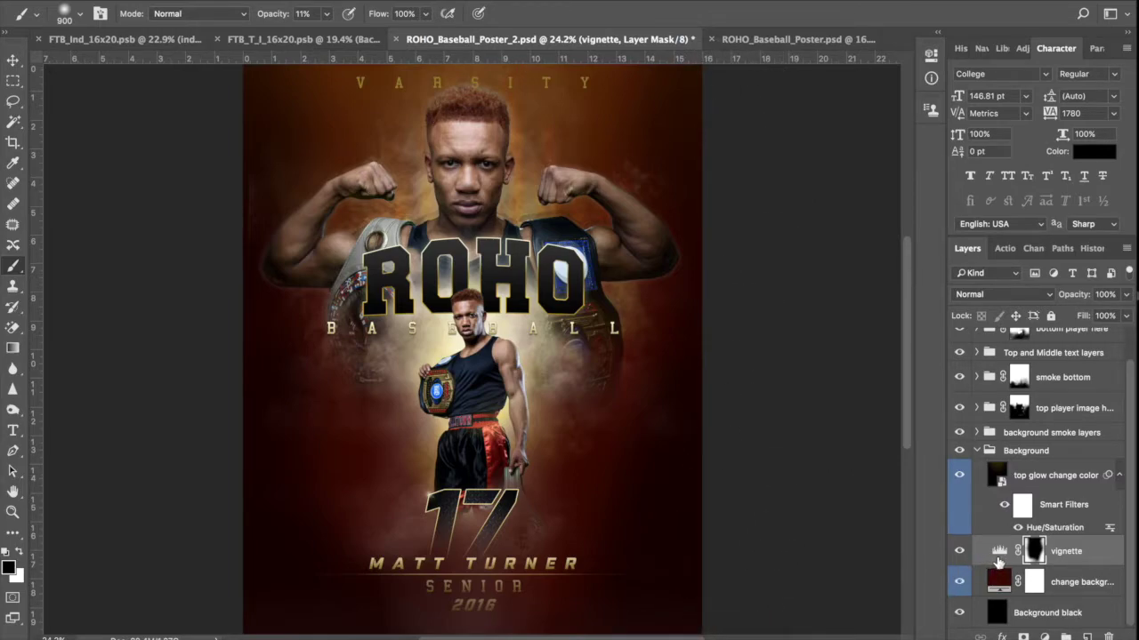
{"action": "double_click", "coordinate": [999, 552]}
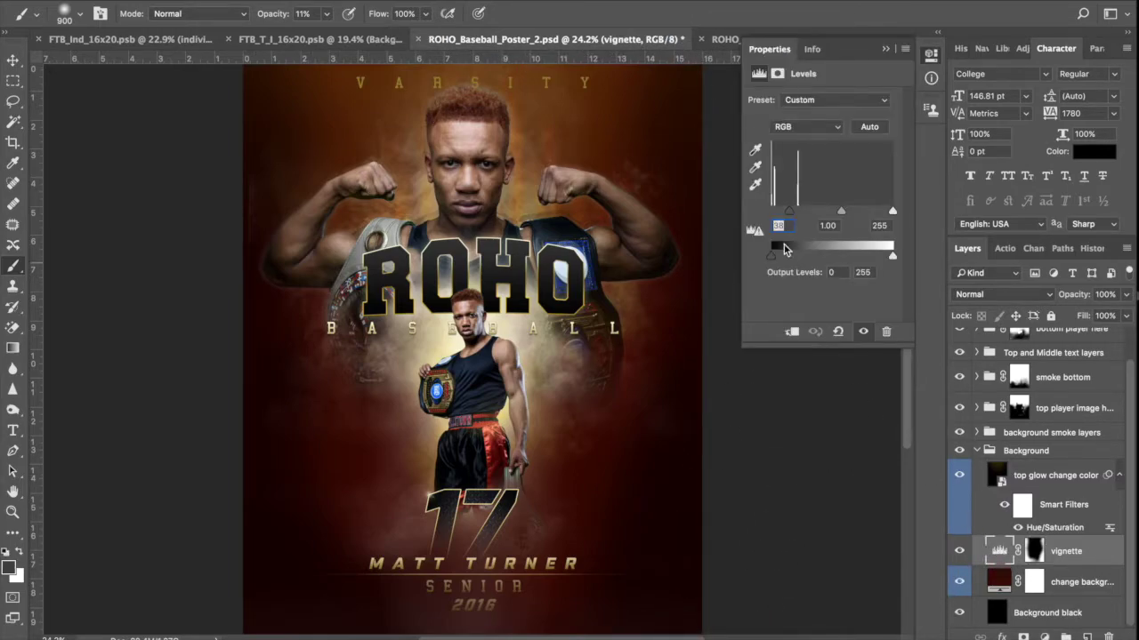
{"action": "mouse_move", "coordinate": [789, 213]}
{"action": "left_mouse_down"}
{"action": "mouse_move", "coordinate": [777, 215]}
{"action": "mouse_move", "coordinate": [795, 215]}
{"action": "left_mouse_up"}
{"action": "left_click", "coordinate": [885, 55]}
{"action": "left_click", "coordinate": [1035, 555]}
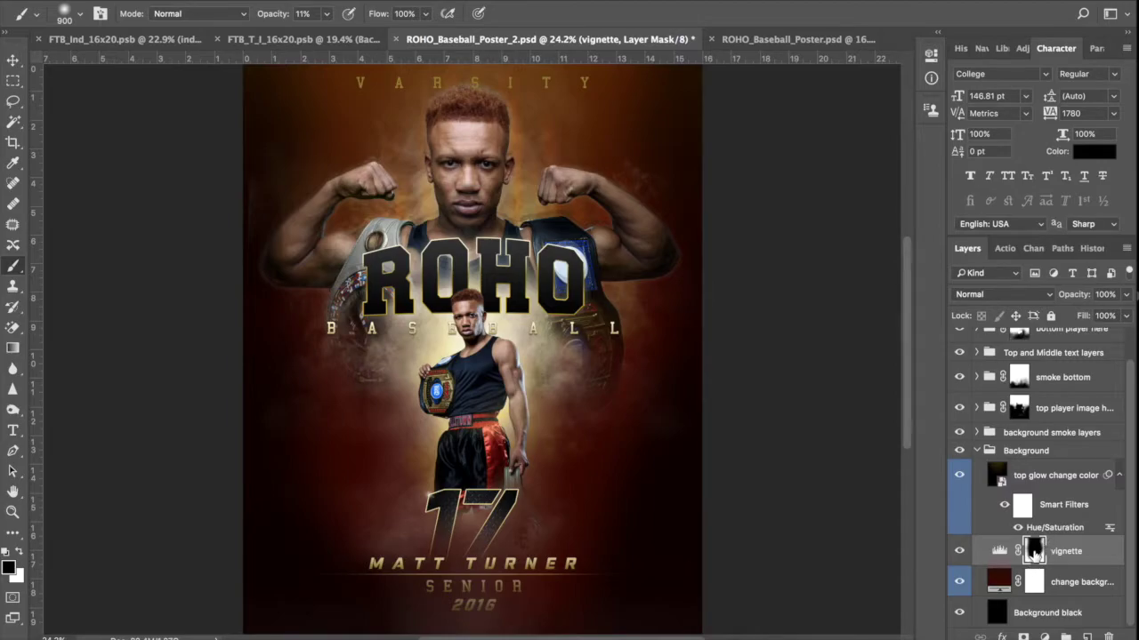
- Change the background fill colour to the deeper red-brown #260601
{"action": "left_click", "coordinate": [1000, 553]}
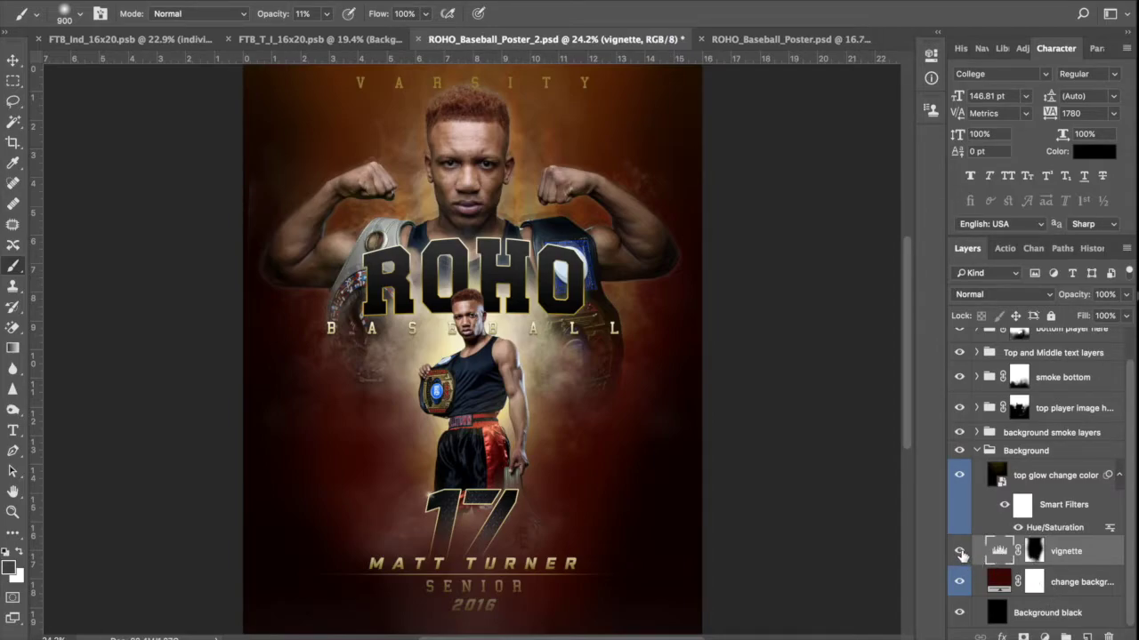
{"action": "double_click", "coordinate": [1000, 585]}
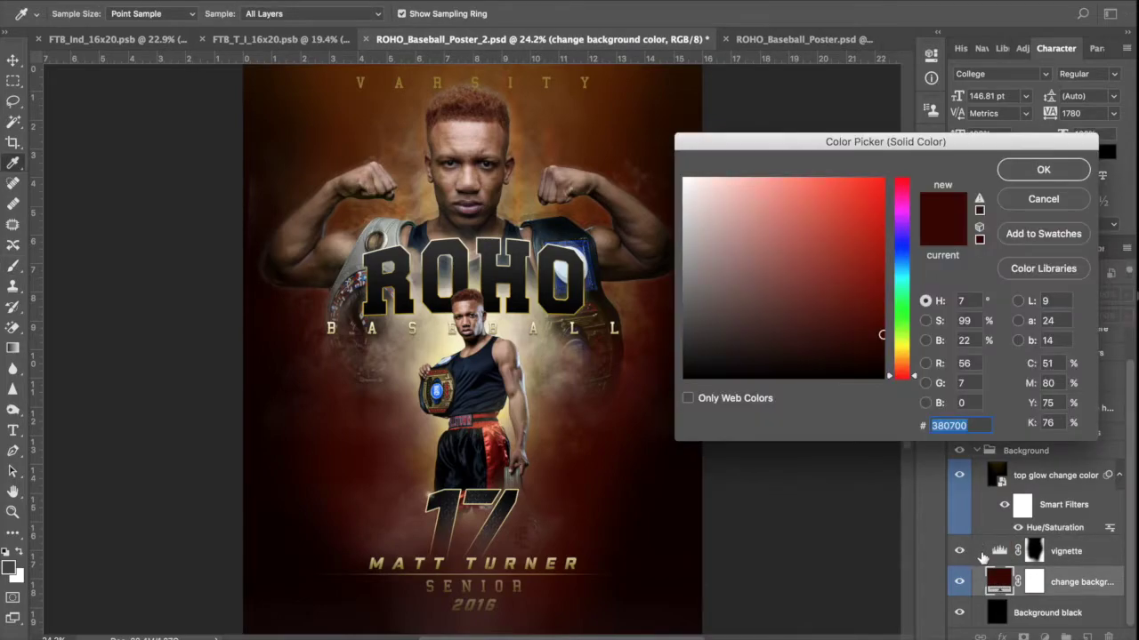
{"action": "left_click", "coordinate": [882, 346]}
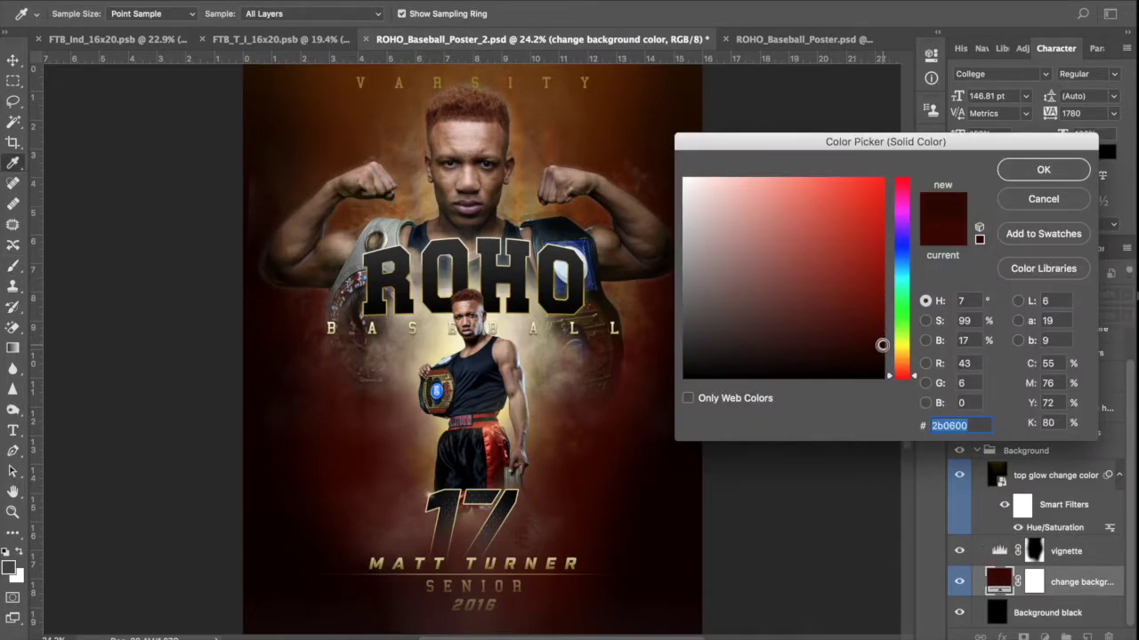
{"action": "left_click_drag", "start_coordinate": [884, 353], "coordinate": [886, 355]}
{"action": "left_click", "coordinate": [881, 353]}
{"action": "left_click", "coordinate": [878, 348]}
{"action": "left_click", "coordinate": [1039, 172]}
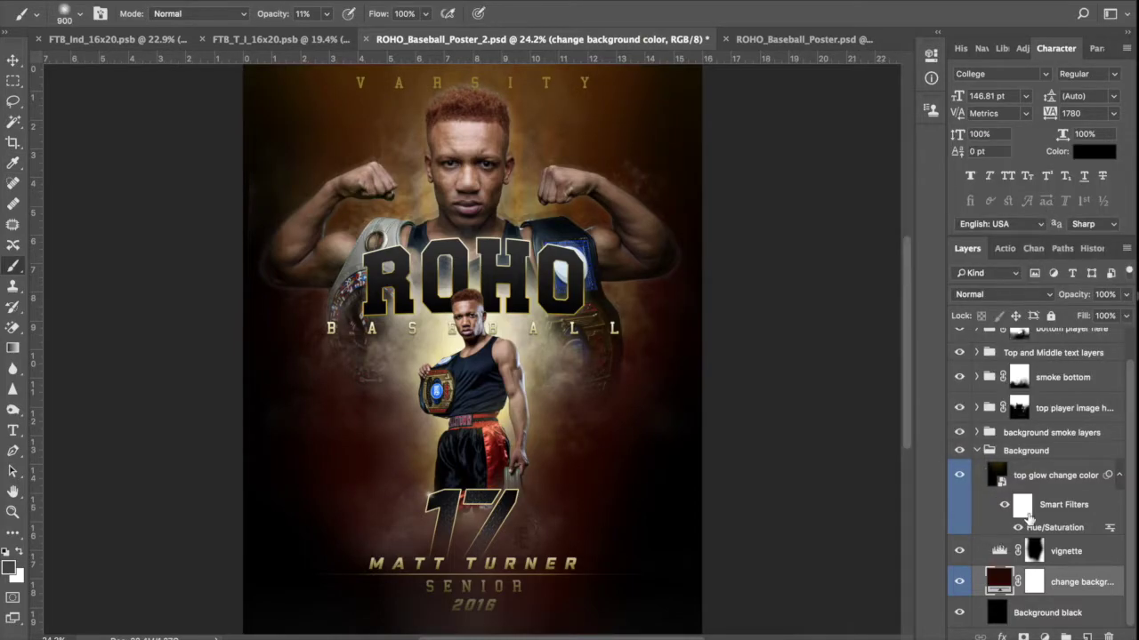
{"action": "left_click", "coordinate": [1053, 481]}
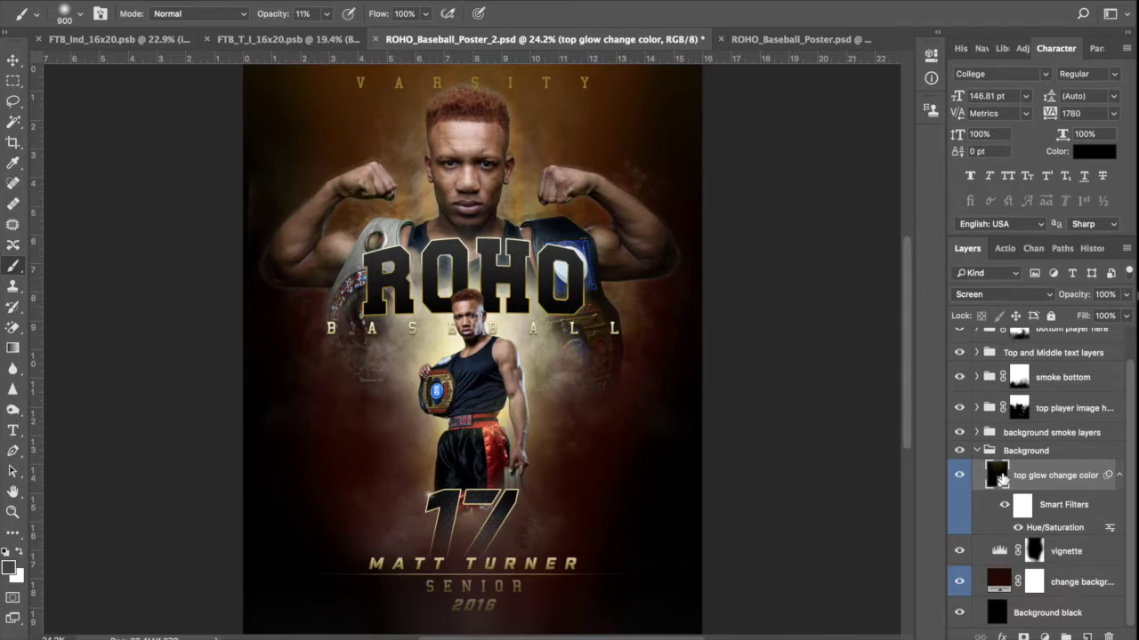
- Compare the top glow on and off, then shift its Hue/Saturation hue from orange to red
{"action": "left_click", "coordinate": [958, 477]}
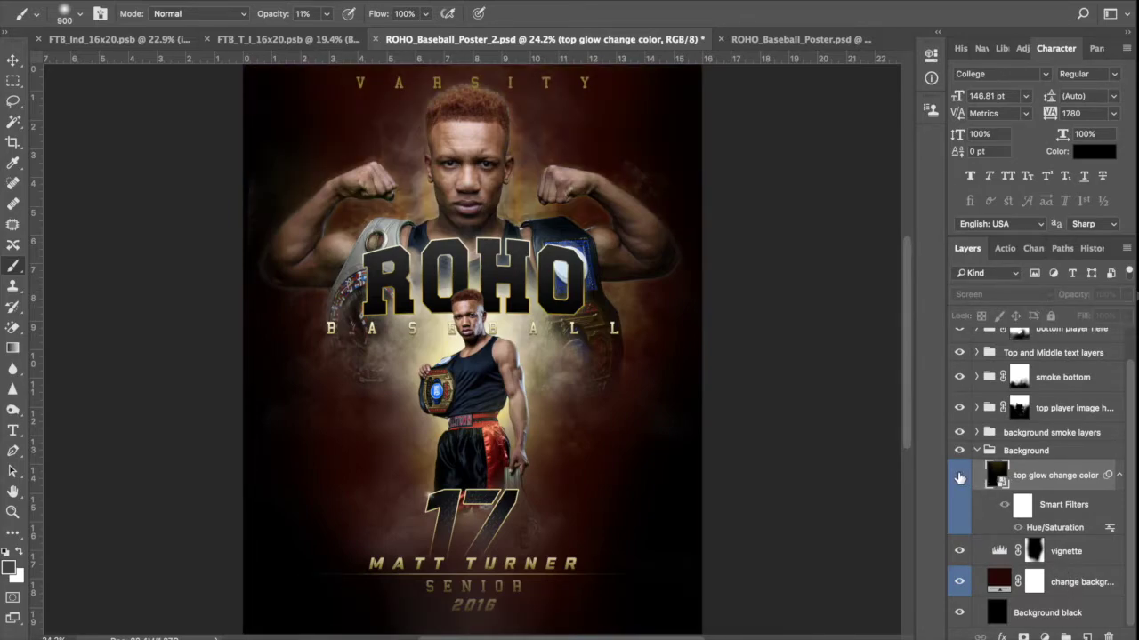
{"action": "left_click", "coordinate": [959, 477]}
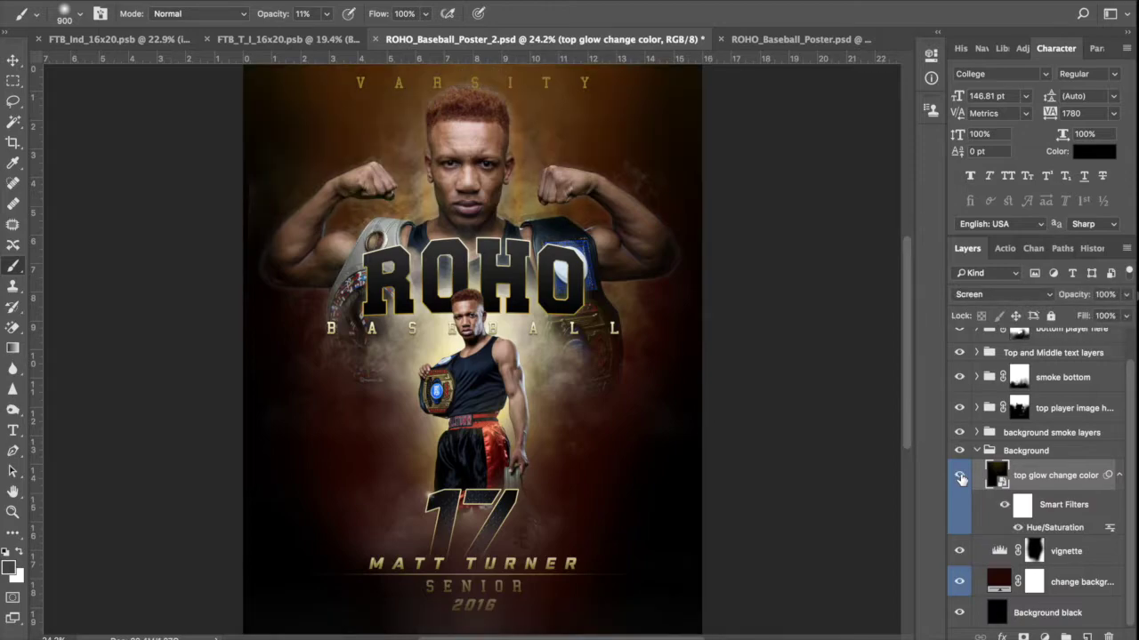
{"action": "left_click", "coordinate": [959, 478]}
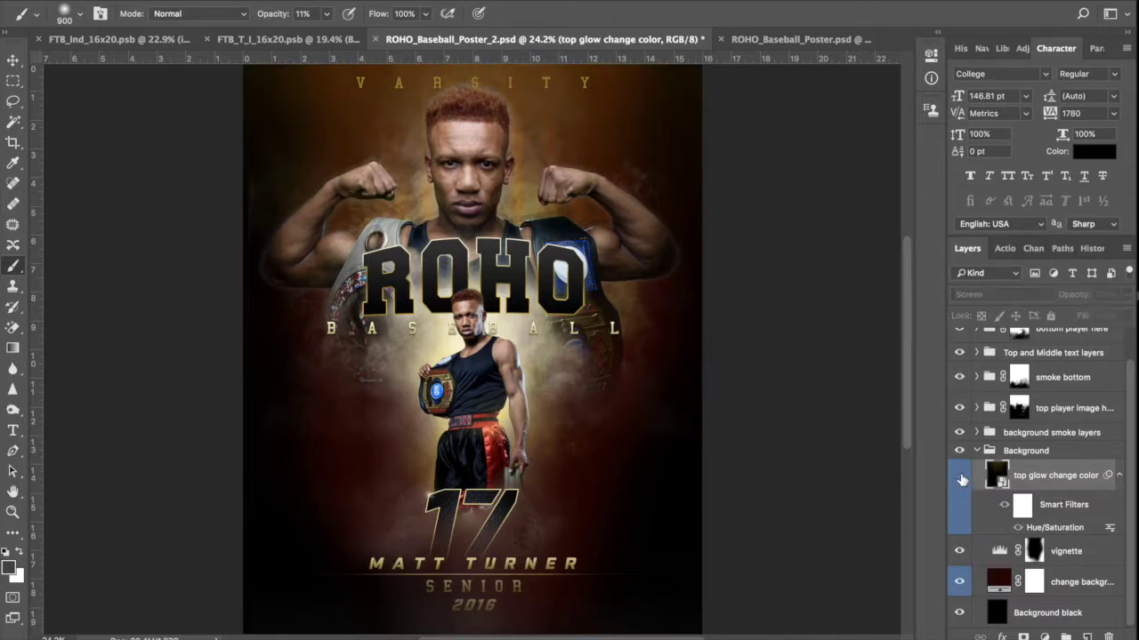
{"action": "left_click", "coordinate": [959, 478]}
{"action": "double_click", "coordinate": [997, 476]}
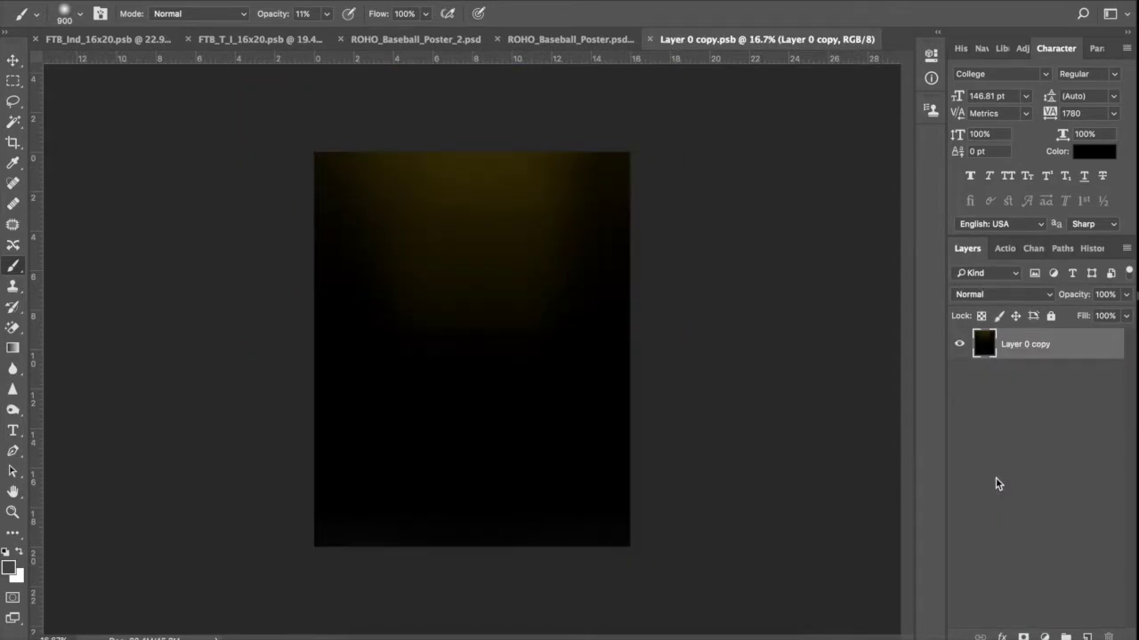
{"action": "left_click", "coordinate": [652, 40]}
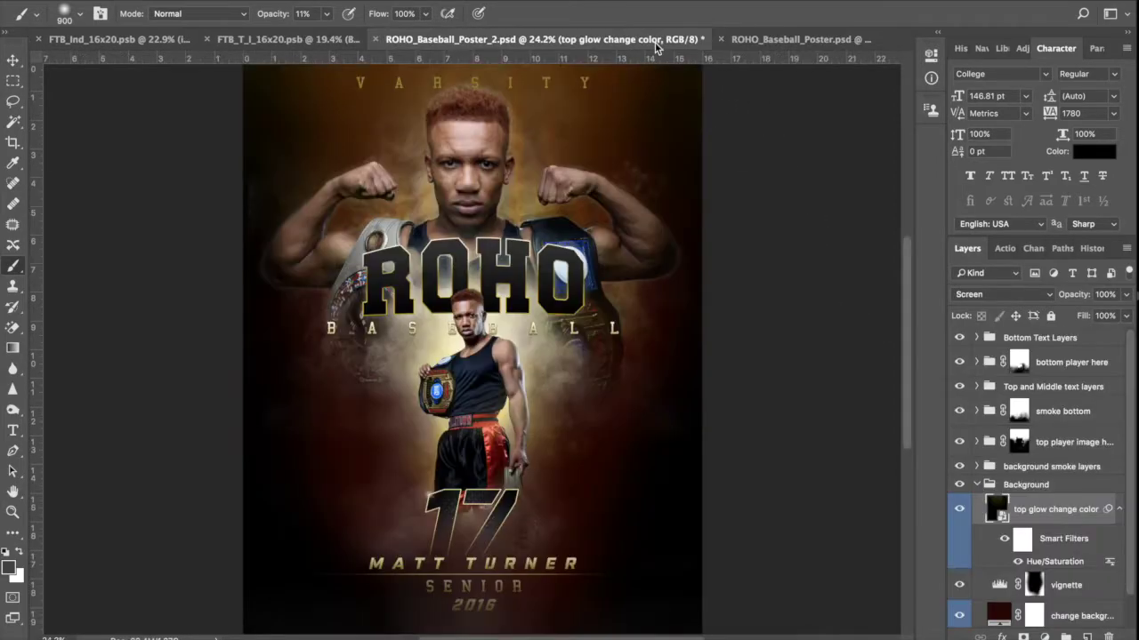
{"action": "double_click", "coordinate": [1040, 567]}
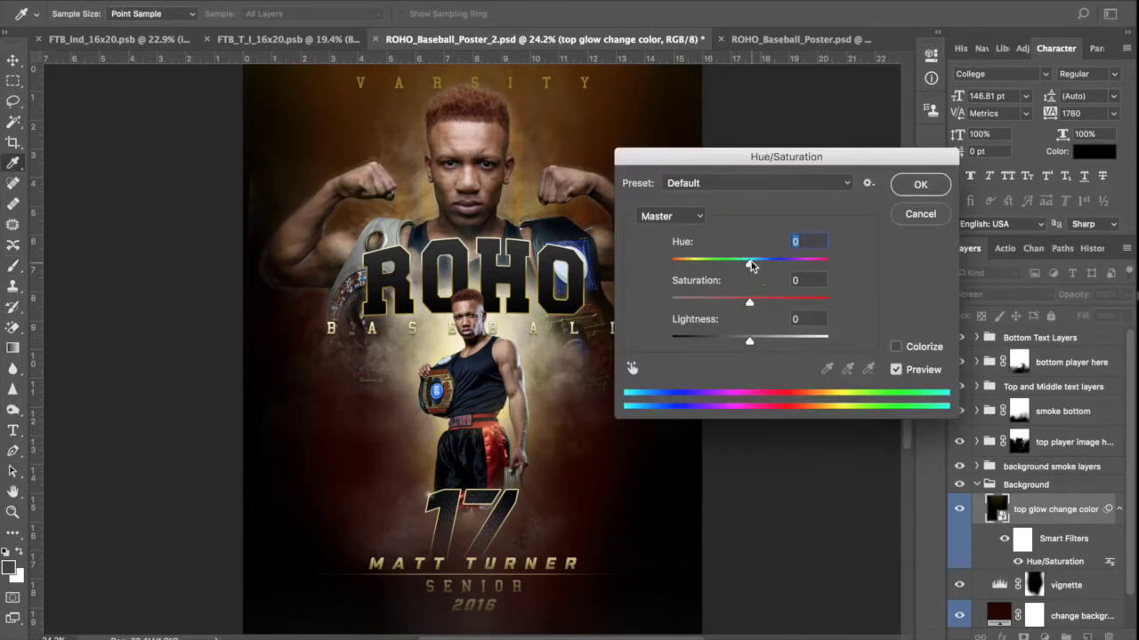
{"action": "left_click_drag", "start_coordinate": [750, 264], "coordinate": [723, 264]}
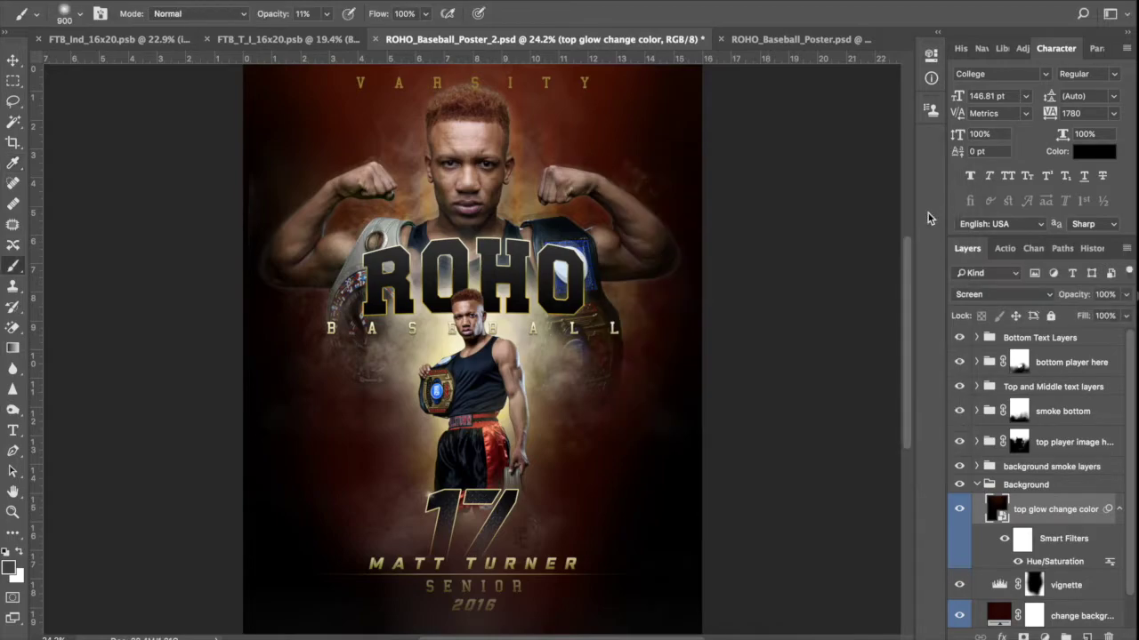
- Collapse the Background group, toggle the background smoke layers on and off to compare, then expand it
{"action": "left_click", "coordinate": [1025, 486]}
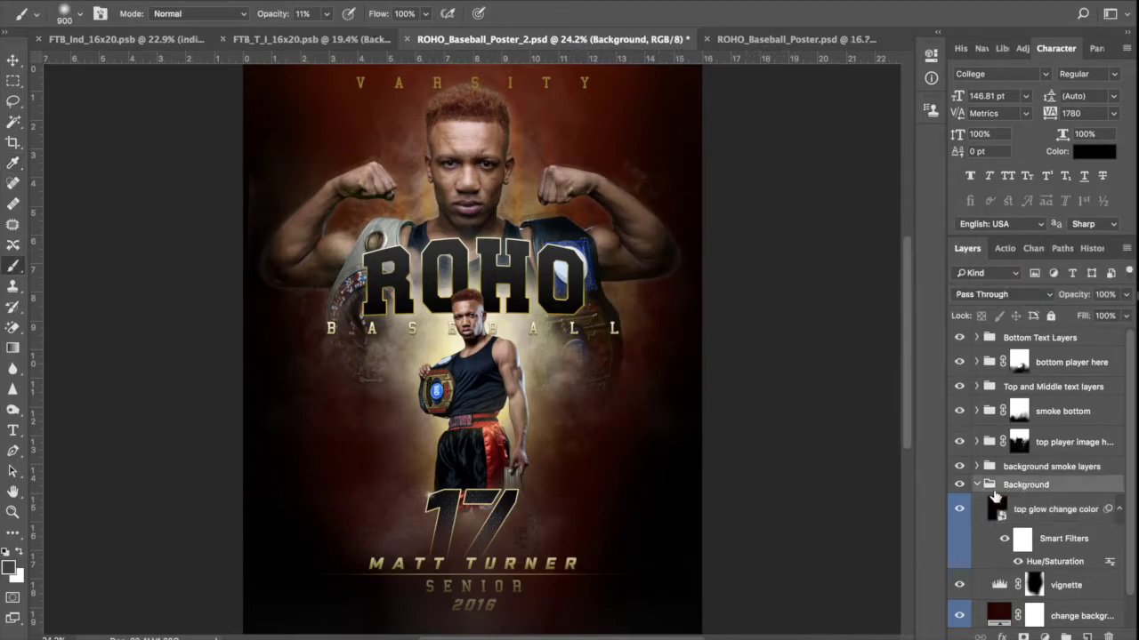
{"action": "left_click", "coordinate": [977, 486]}
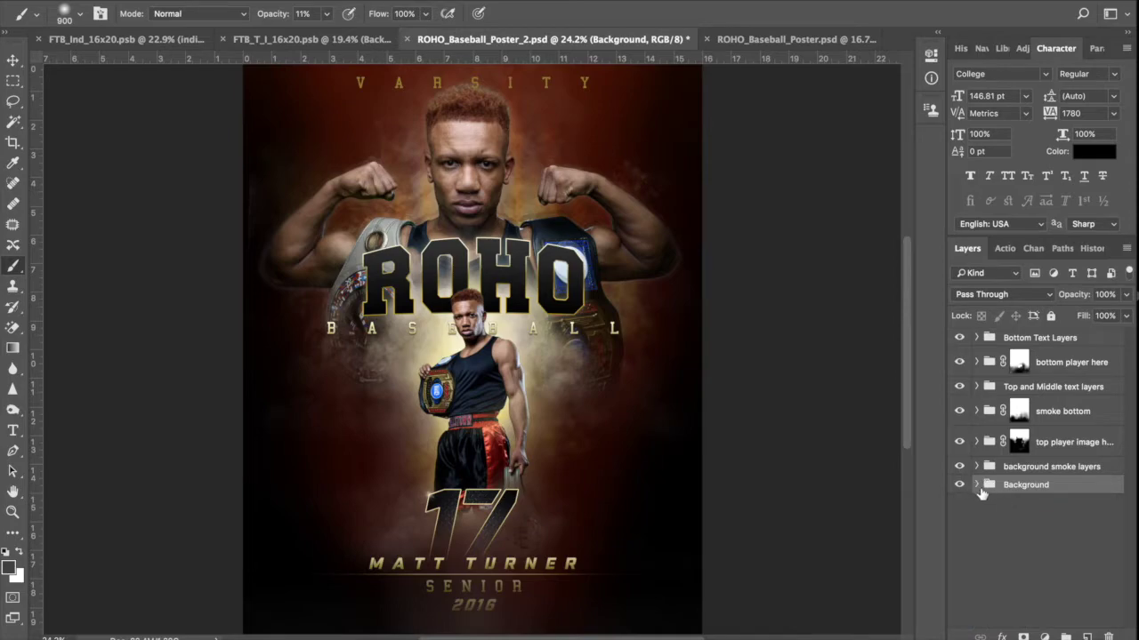
{"action": "left_click_drag", "start_coordinate": [1032, 470], "coordinate": [1038, 491]}
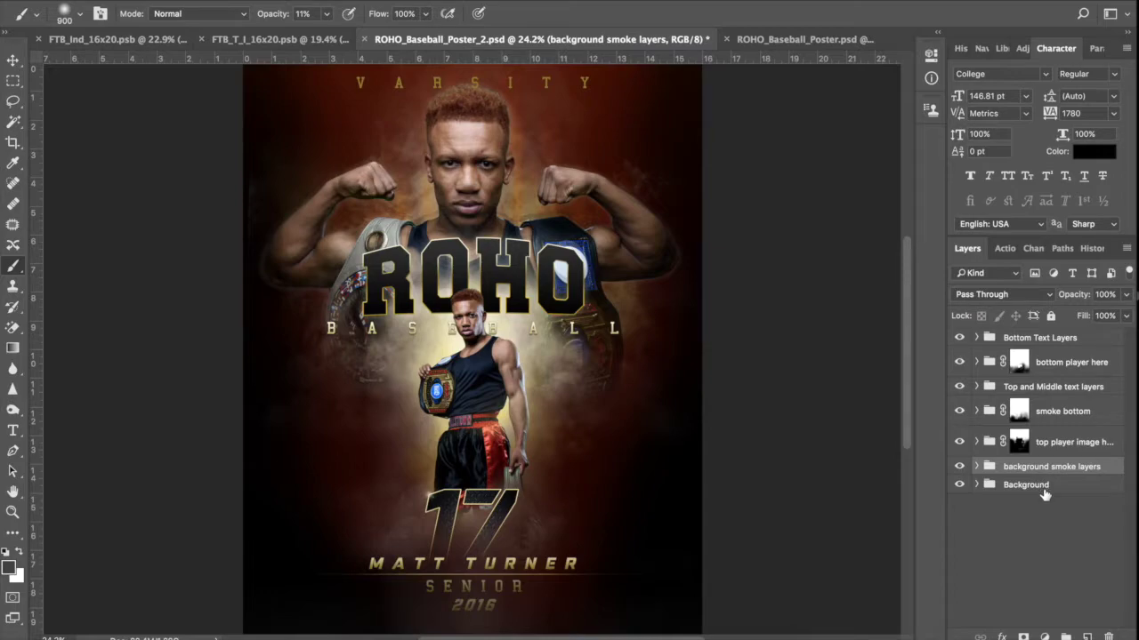
{"action": "left_click", "coordinate": [1054, 445]}
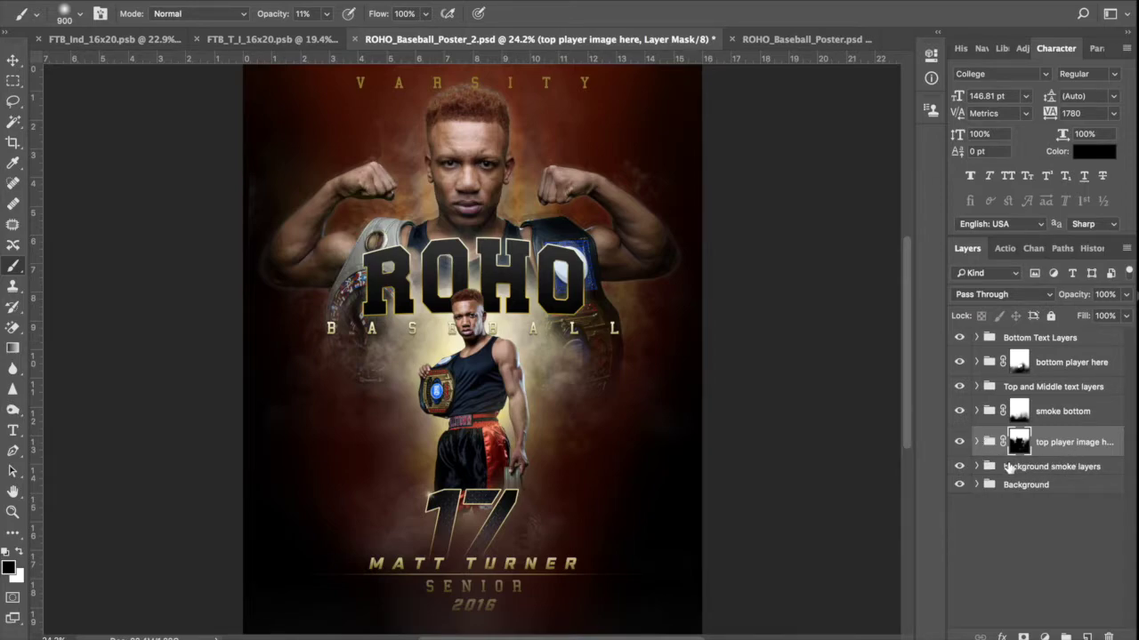
{"action": "left_click", "coordinate": [1068, 473]}
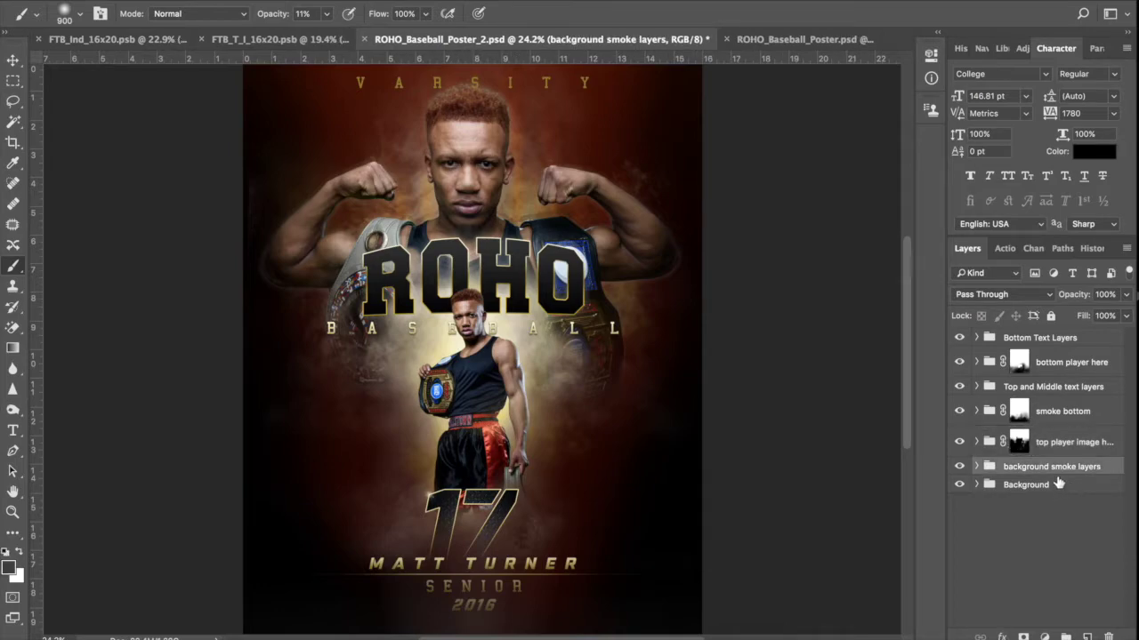
{"action": "left_click", "coordinate": [958, 467]}
{"action": "left_click", "coordinate": [960, 471]}
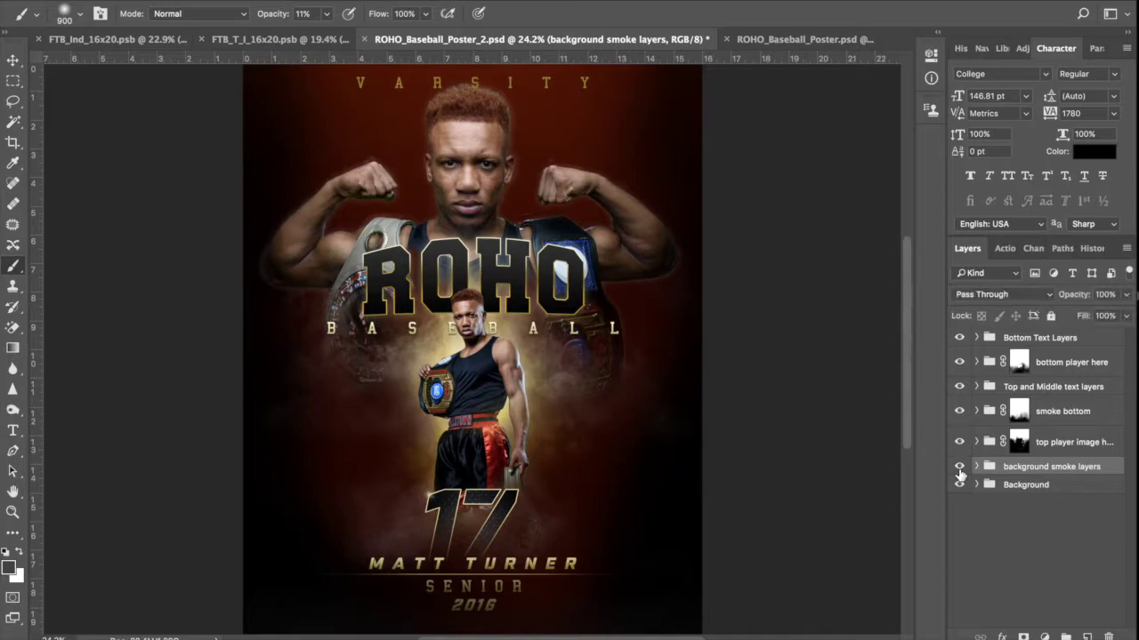
{"action": "left_click", "coordinate": [959, 467]}
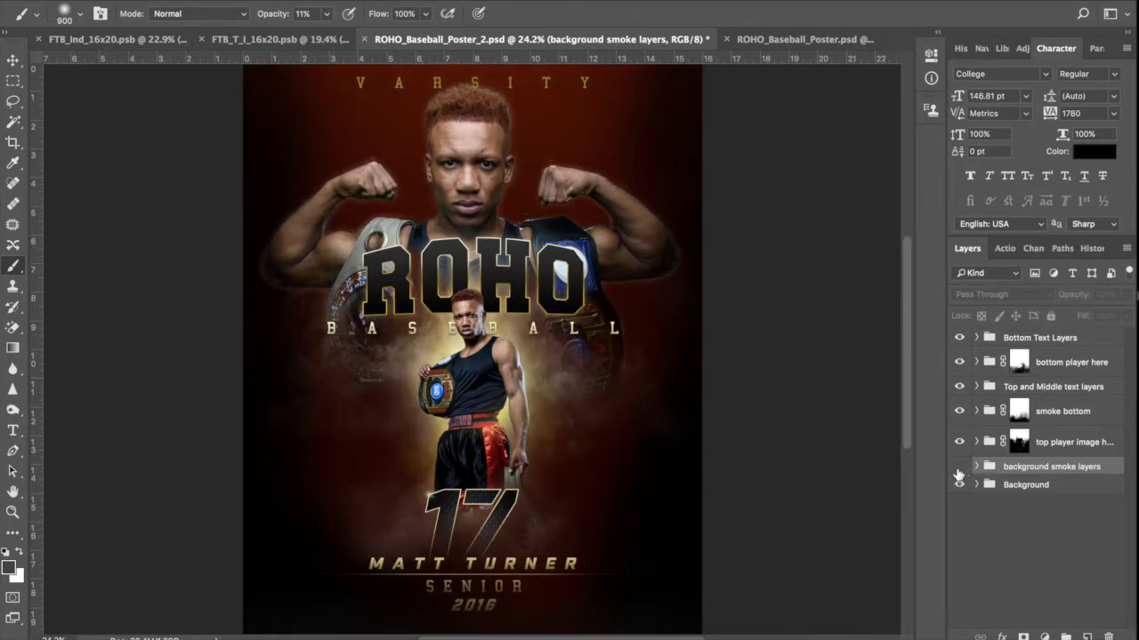
{"action": "left_click", "coordinate": [959, 472]}
{"action": "left_click", "coordinate": [959, 471]}
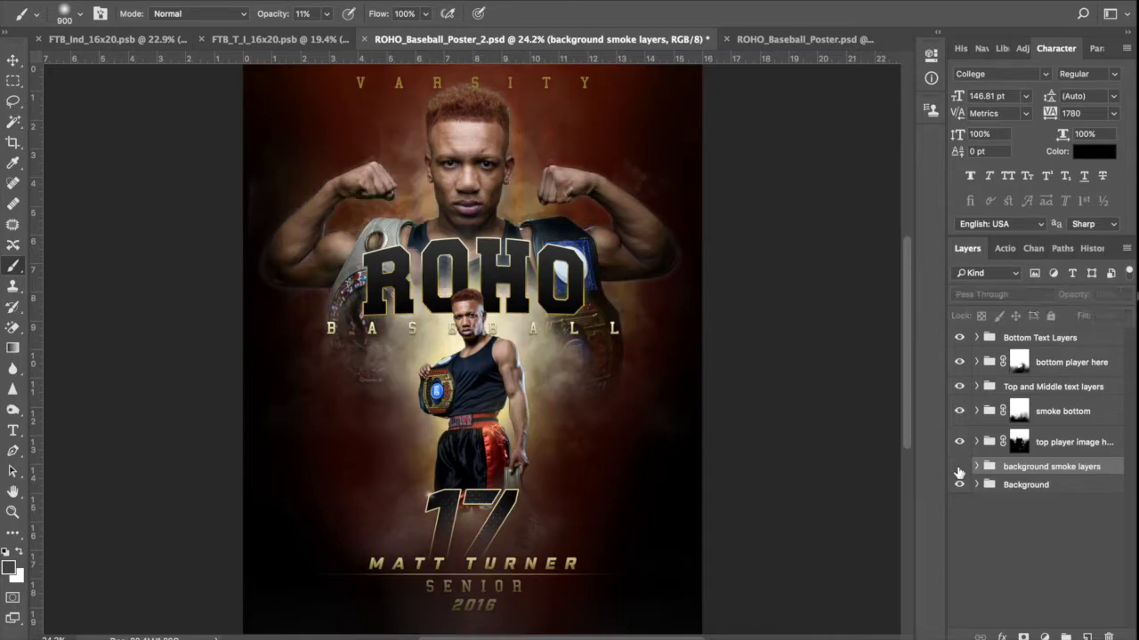
{"action": "left_click", "coordinate": [959, 467]}
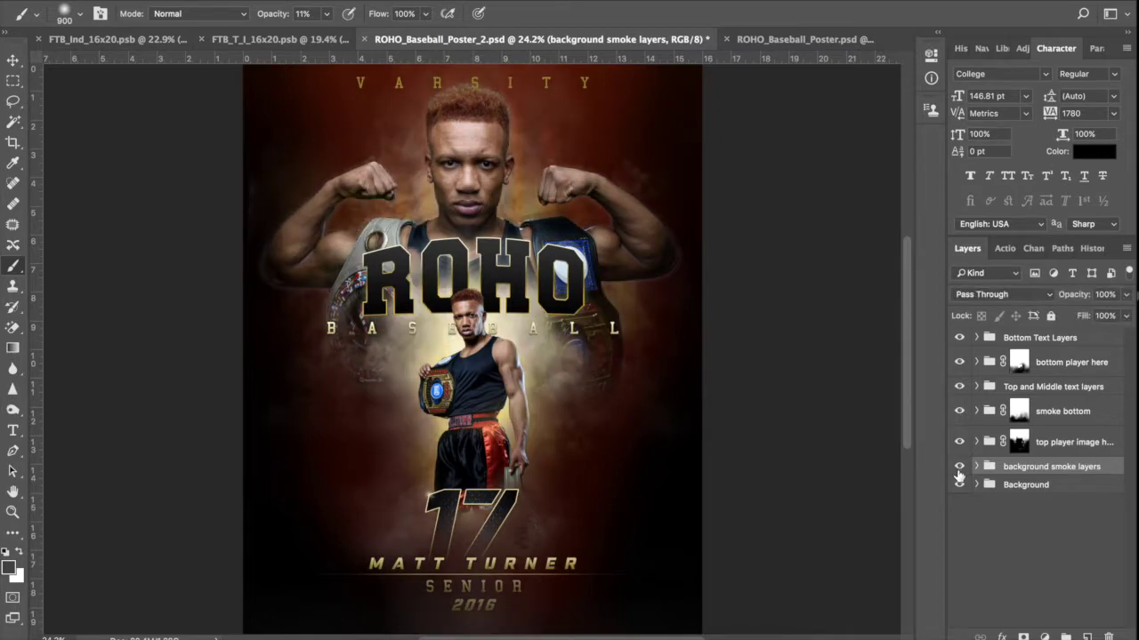
{"action": "left_click", "coordinate": [977, 467]}
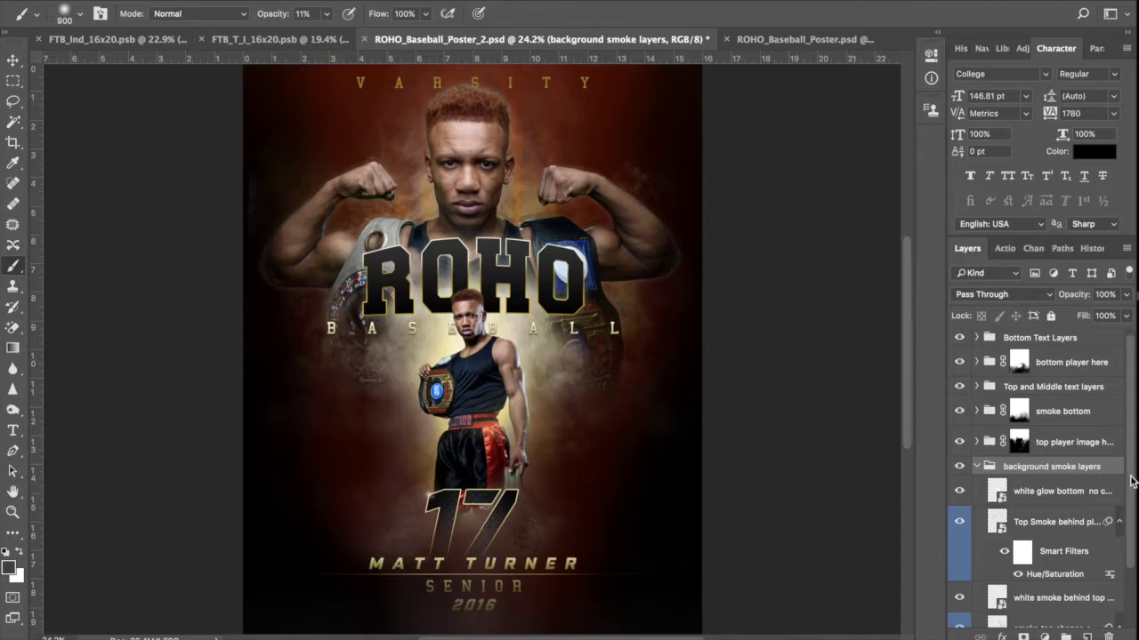
{"action": "scroll", "coordinate": [1129, 480], "scroll_direction": "down", "scroll_amount": 2}
{"action": "left_click", "coordinate": [1072, 458]}
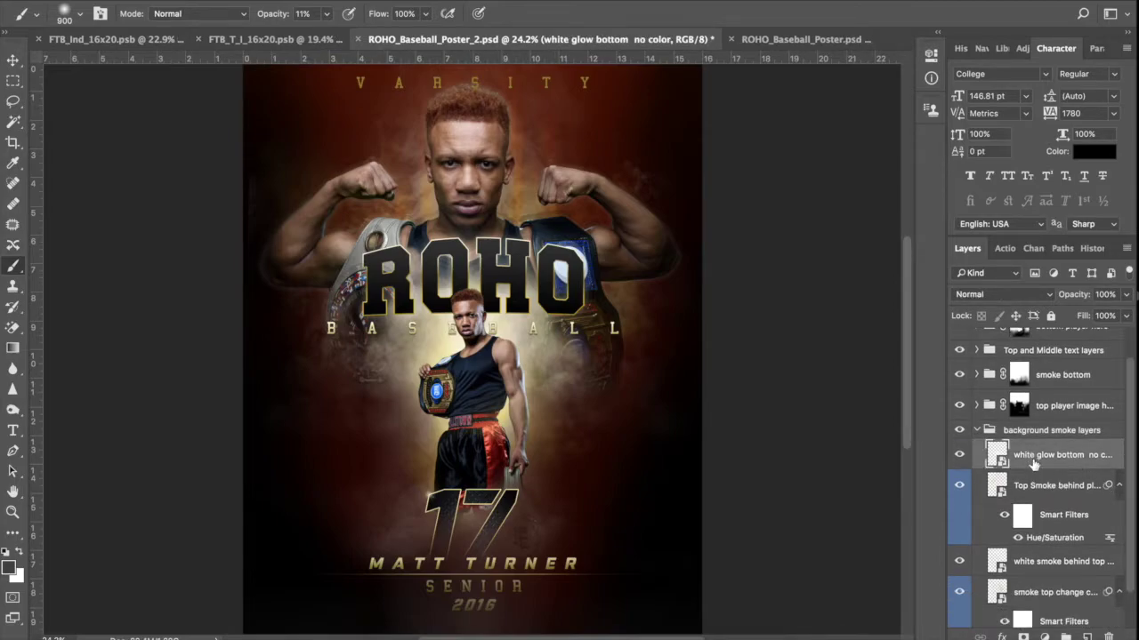
{"action": "left_click", "coordinate": [959, 455]}
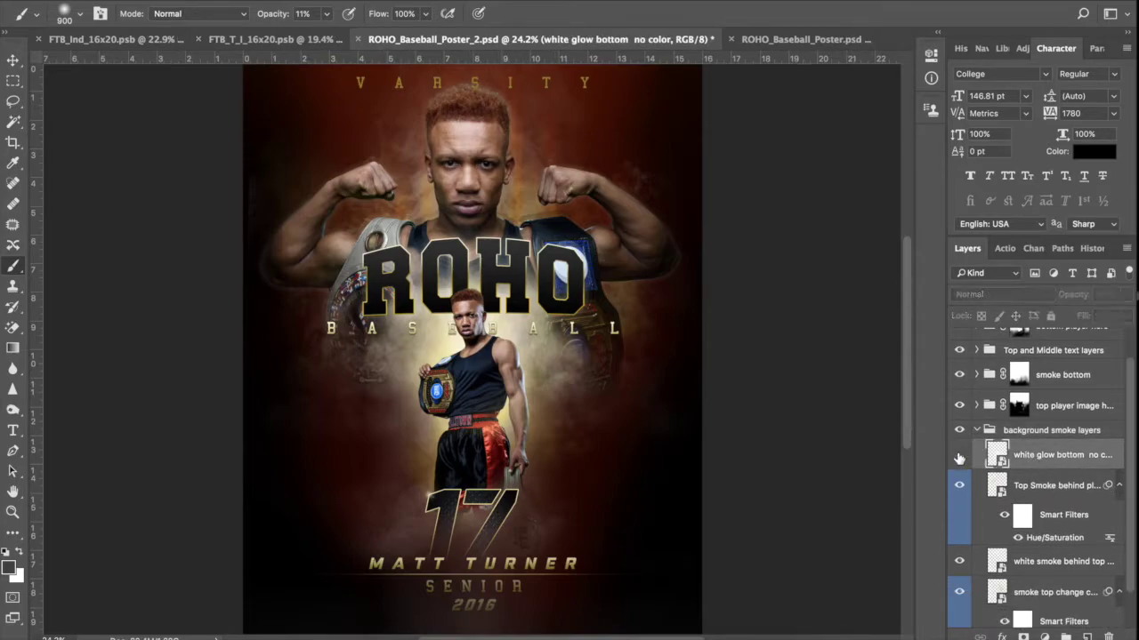
{"action": "left_click", "coordinate": [959, 456]}
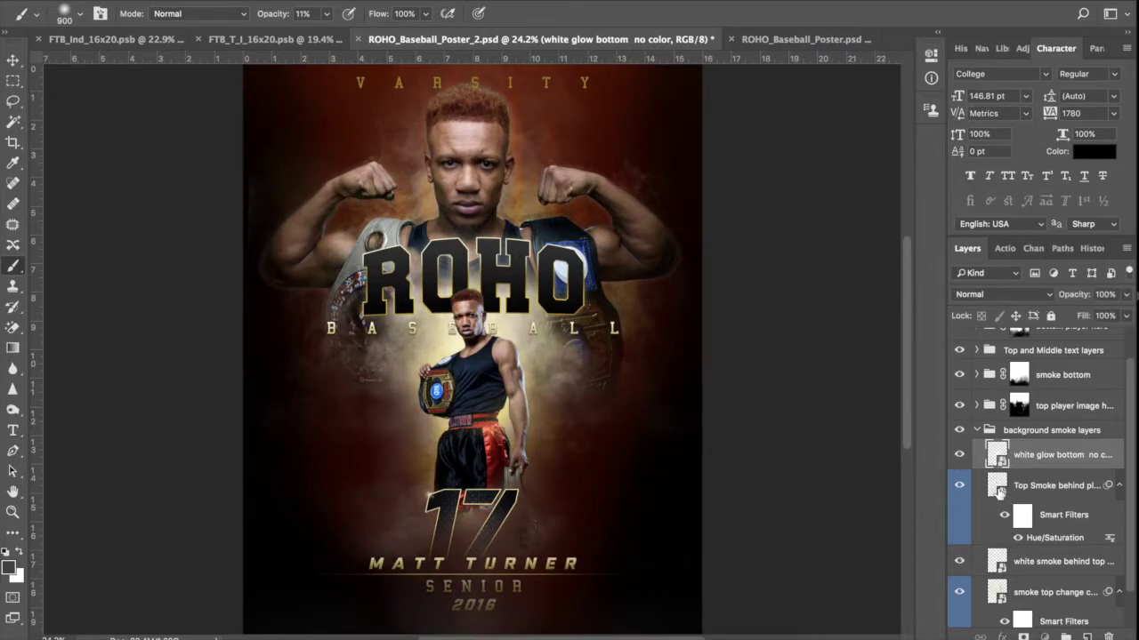
{"action": "left_click", "coordinate": [997, 489]}
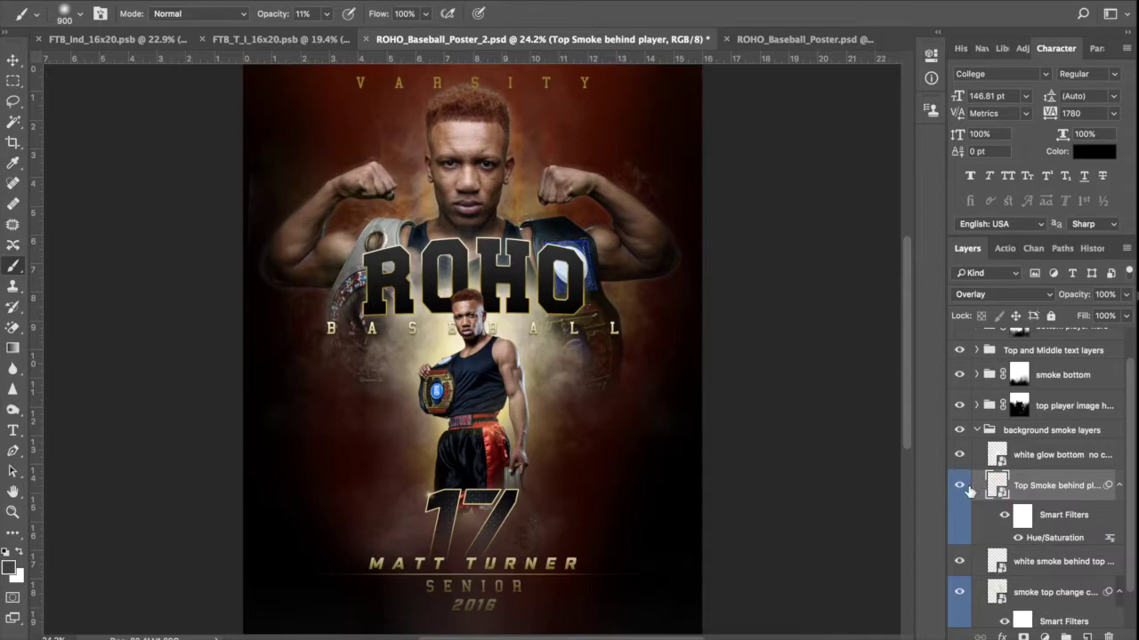
{"action": "left_click", "coordinate": [960, 487]}
{"action": "left_click", "coordinate": [960, 488]}
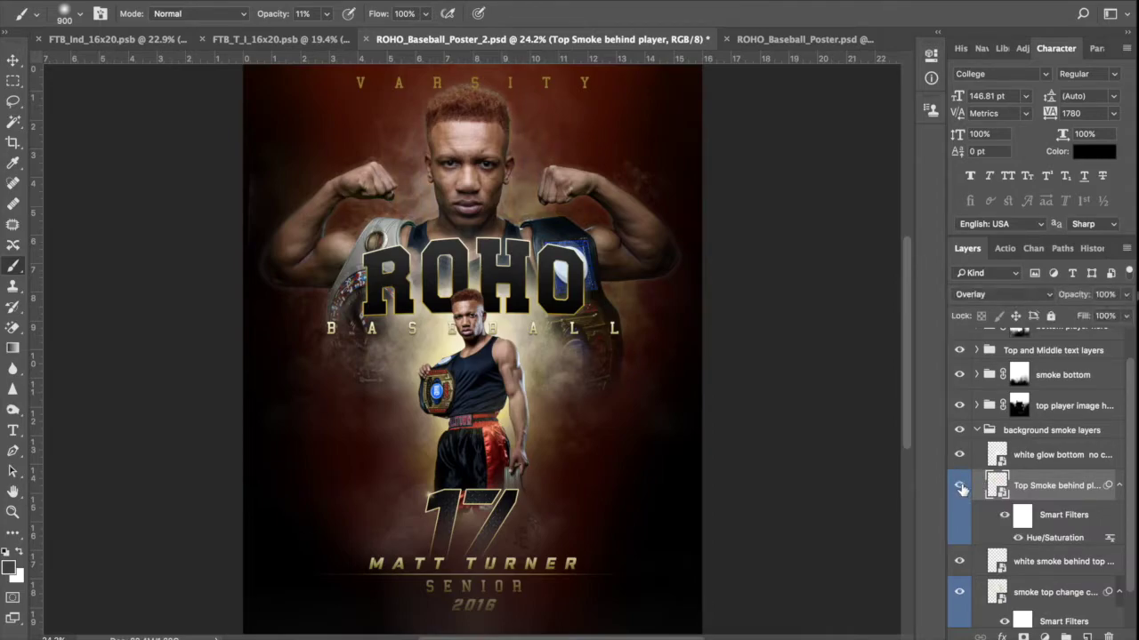
{"action": "left_click", "coordinate": [959, 488]}
{"action": "left_click", "coordinate": [959, 487]}
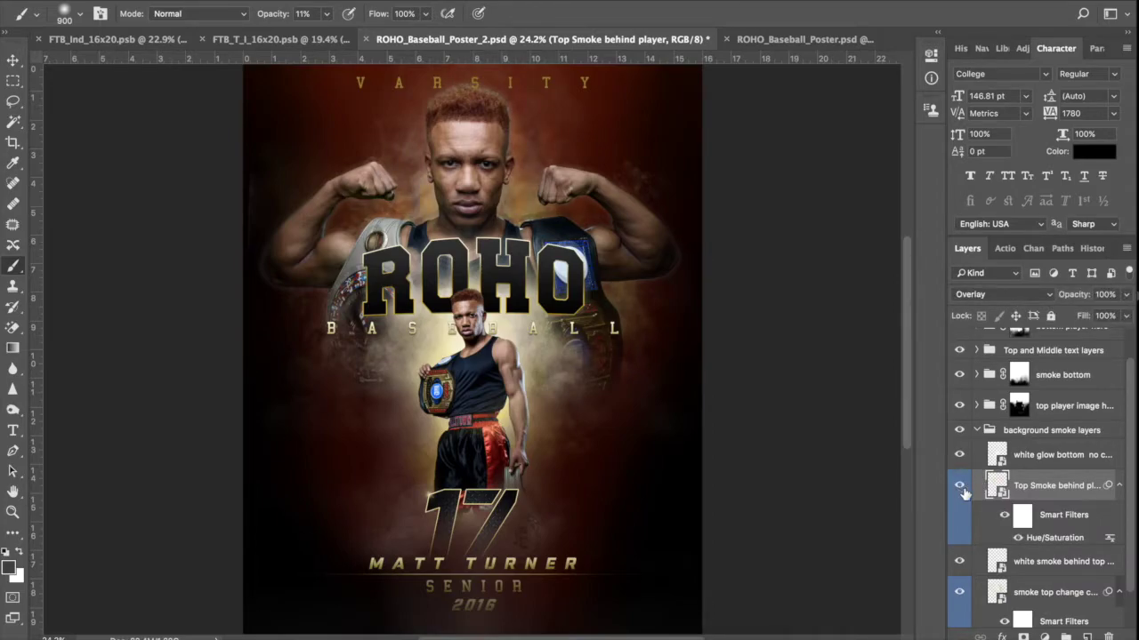
- Set the Top Smoke behind player Hue/Saturation filter to Hue -18 and Saturation 0
{"action": "double_click", "coordinate": [1044, 540]}
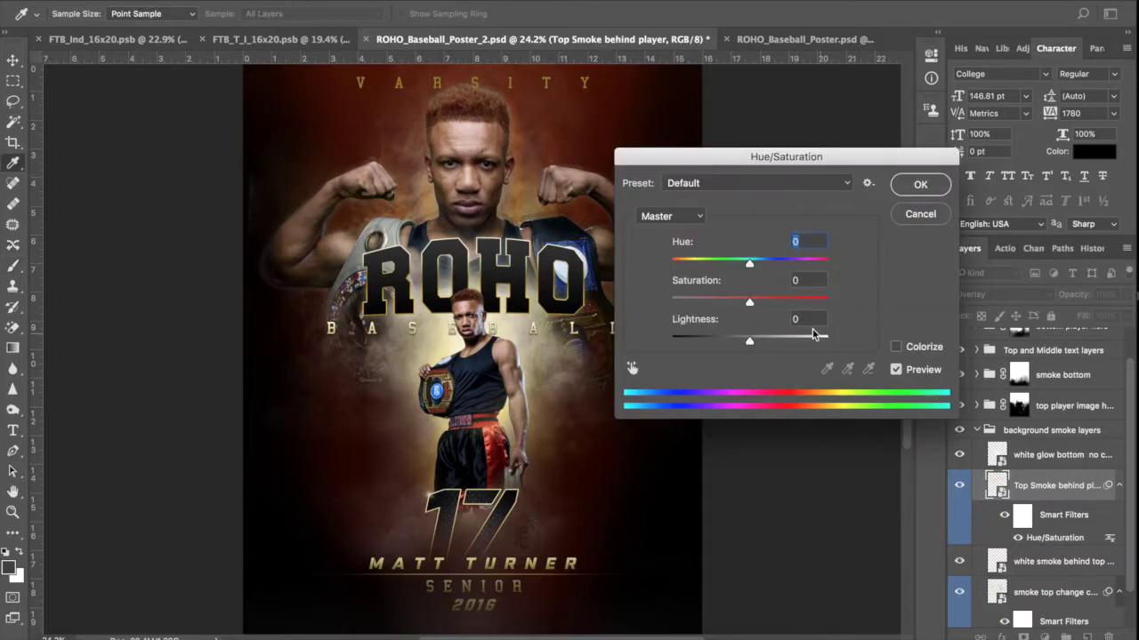
{"action": "left_click_drag", "start_coordinate": [749, 305], "coordinate": [671, 300]}
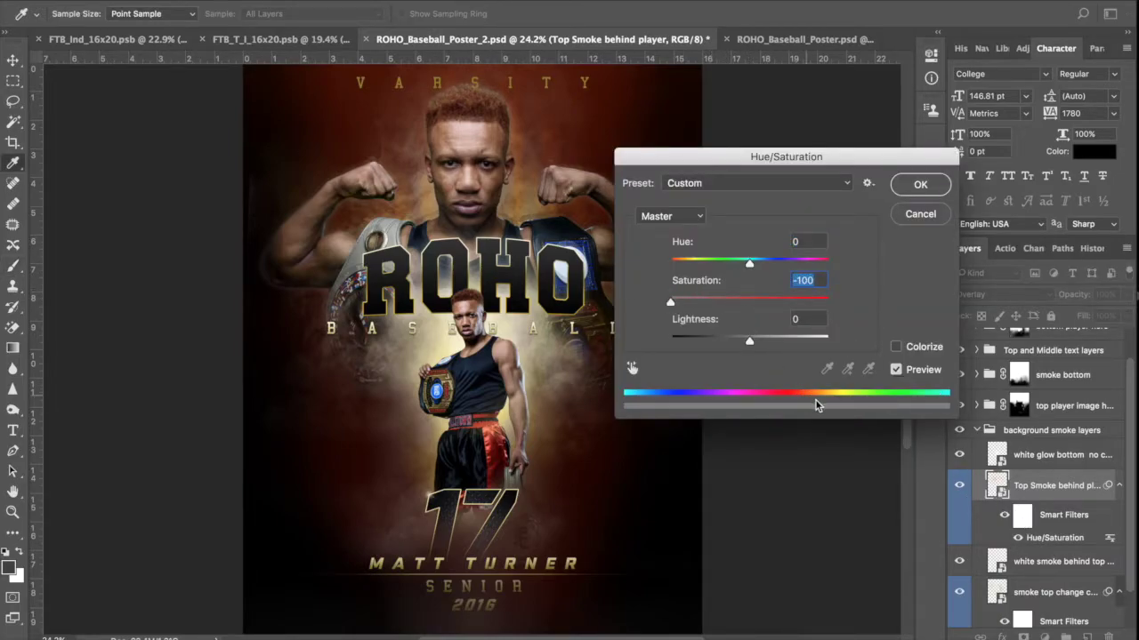
{"action": "mouse_move", "coordinate": [675, 302]}
{"action": "left_mouse_down"}
{"action": "mouse_move", "coordinate": [733, 306]}
{"action": "mouse_move", "coordinate": [670, 302]}
{"action": "left_mouse_up"}
{"action": "mouse_move", "coordinate": [749, 345]}
{"action": "left_mouse_down"}
{"action": "mouse_move", "coordinate": [805, 347]}
{"action": "mouse_move", "coordinate": [750, 346]}
{"action": "left_mouse_up"}
{"action": "left_click_drag", "start_coordinate": [682, 301], "coordinate": [750, 302]}
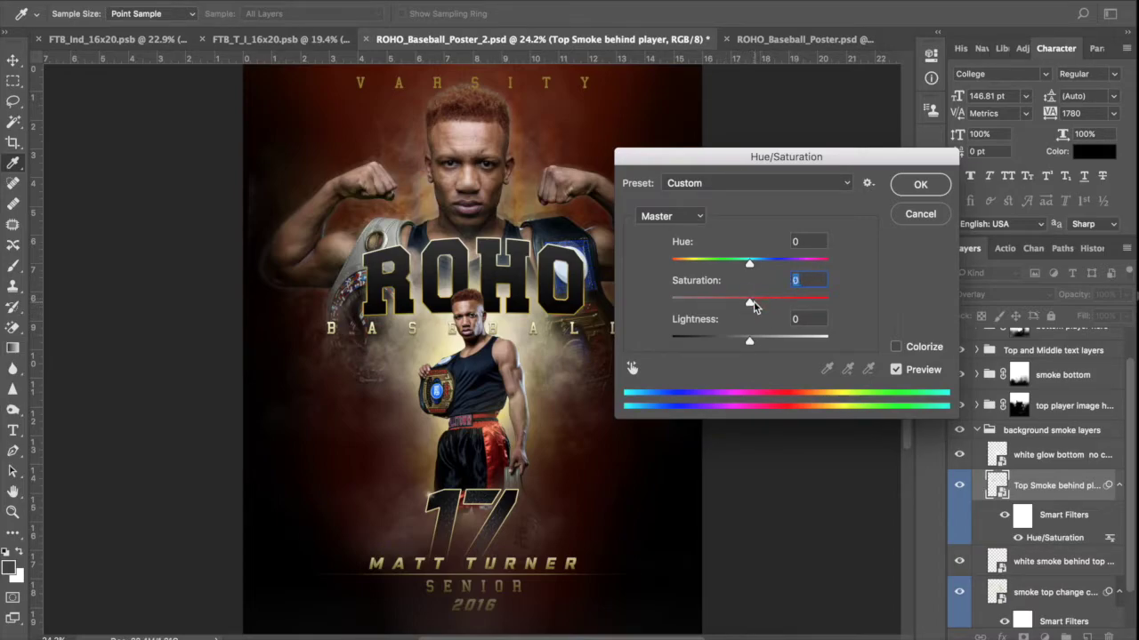
{"action": "left_click", "coordinate": [752, 264]}
{"action": "mouse_move", "coordinate": [752, 264]}
{"action": "left_mouse_down"}
{"action": "mouse_move", "coordinate": [741, 278]}
{"action": "mouse_move", "coordinate": [736, 267]}
{"action": "left_mouse_up"}
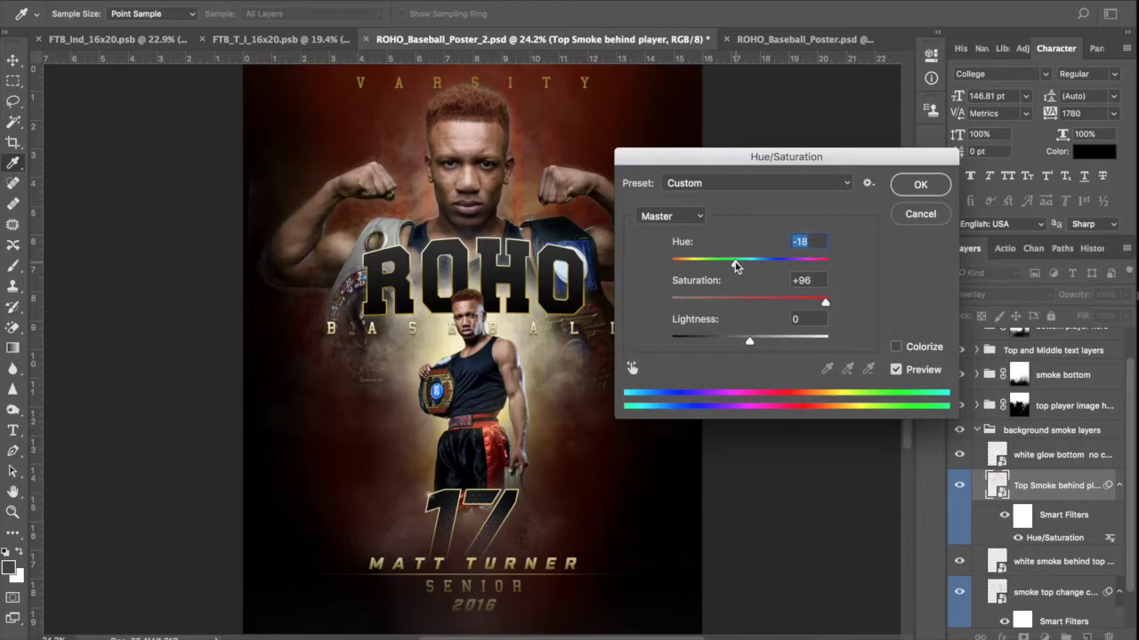
{"action": "left_click_drag", "start_coordinate": [823, 304], "coordinate": [751, 304]}
{"action": "left_click", "coordinate": [931, 189]}
{"action": "left_click", "coordinate": [1068, 567]}
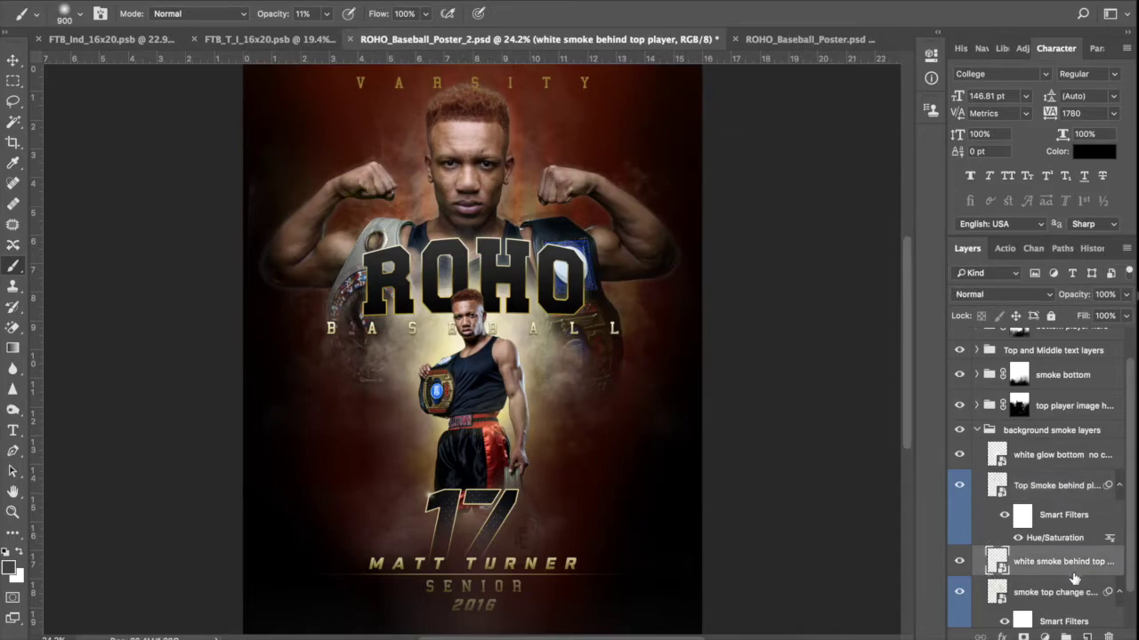
{"action": "left_click", "coordinate": [960, 563]}
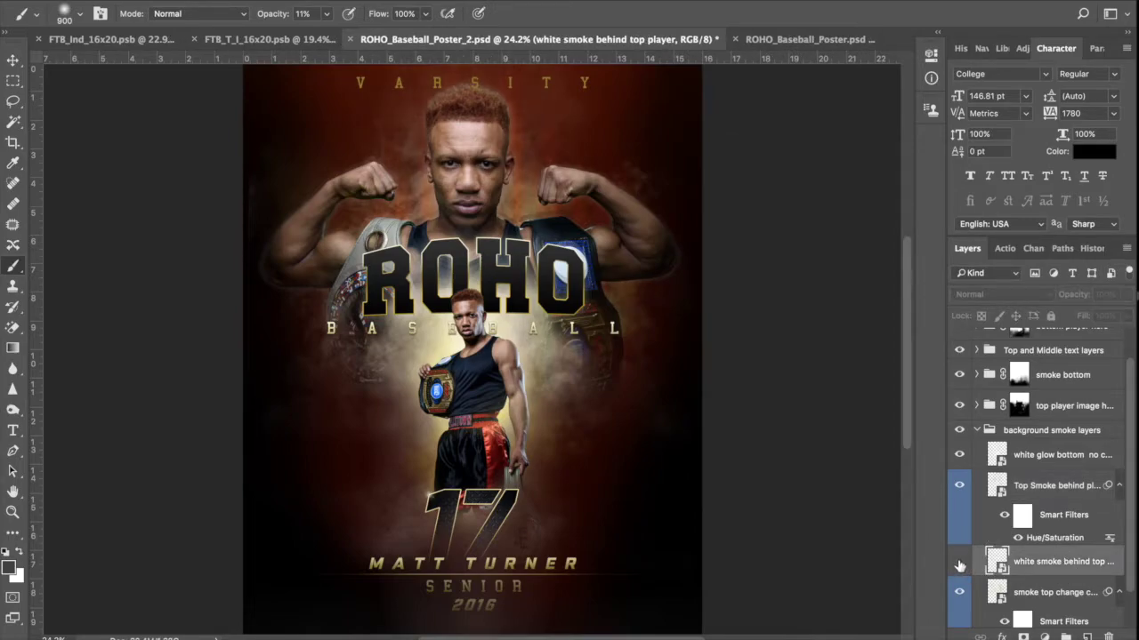
{"action": "left_click", "coordinate": [960, 563]}
{"action": "left_click", "coordinate": [959, 561]}
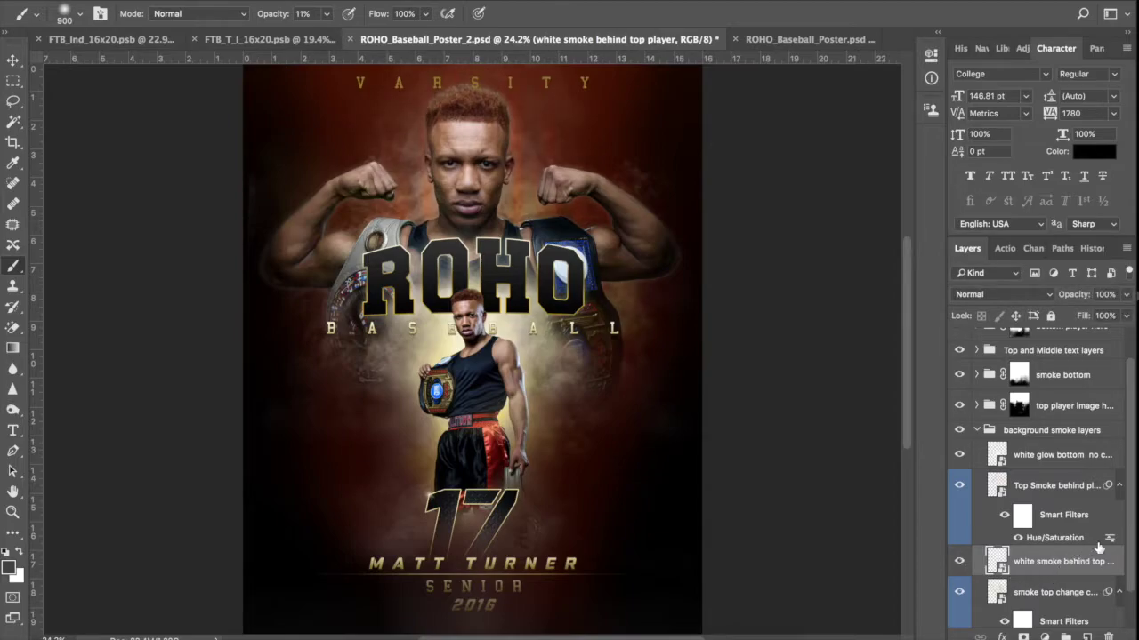
{"action": "scroll", "coordinate": [1132, 508], "scroll_direction": "down", "scroll_amount": 2}
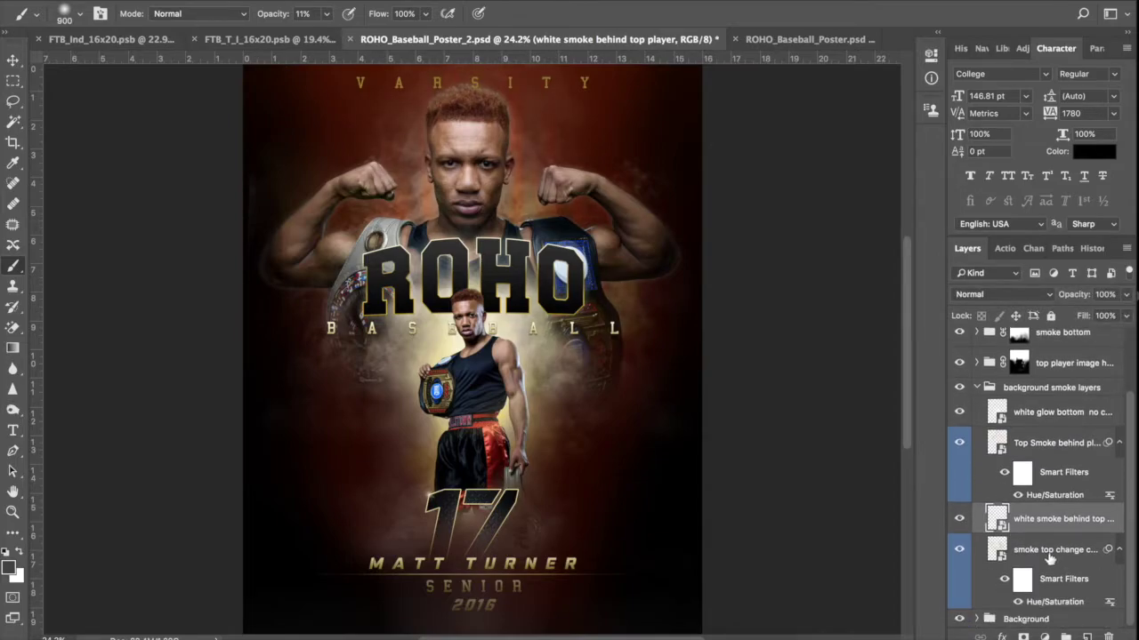
{"action": "left_click", "coordinate": [1046, 559]}
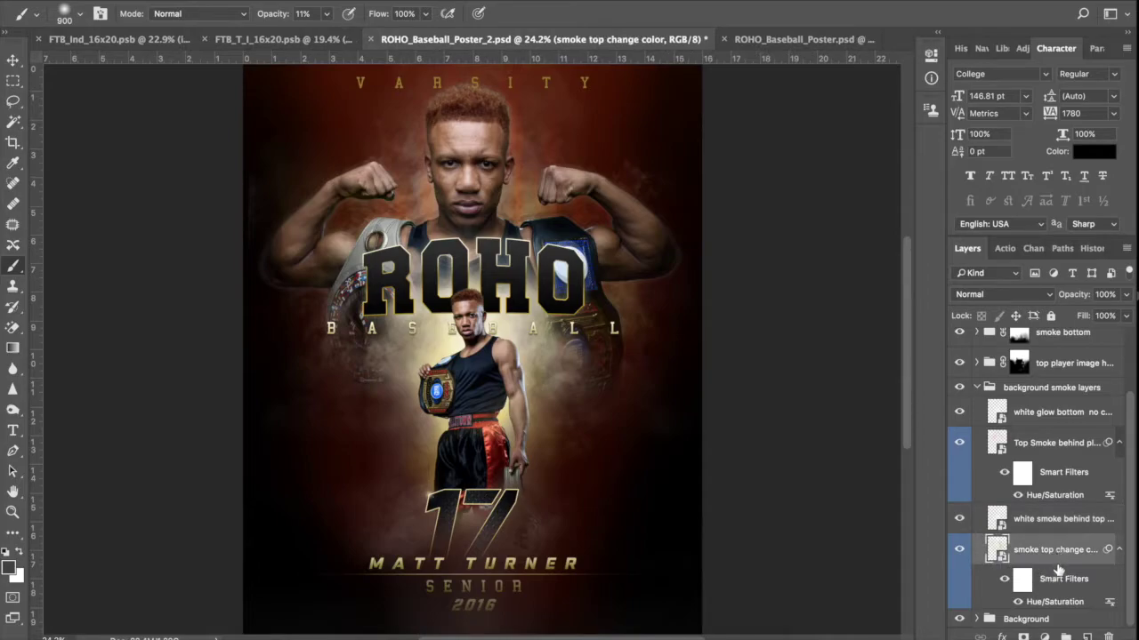
{"action": "left_click", "coordinate": [960, 550]}
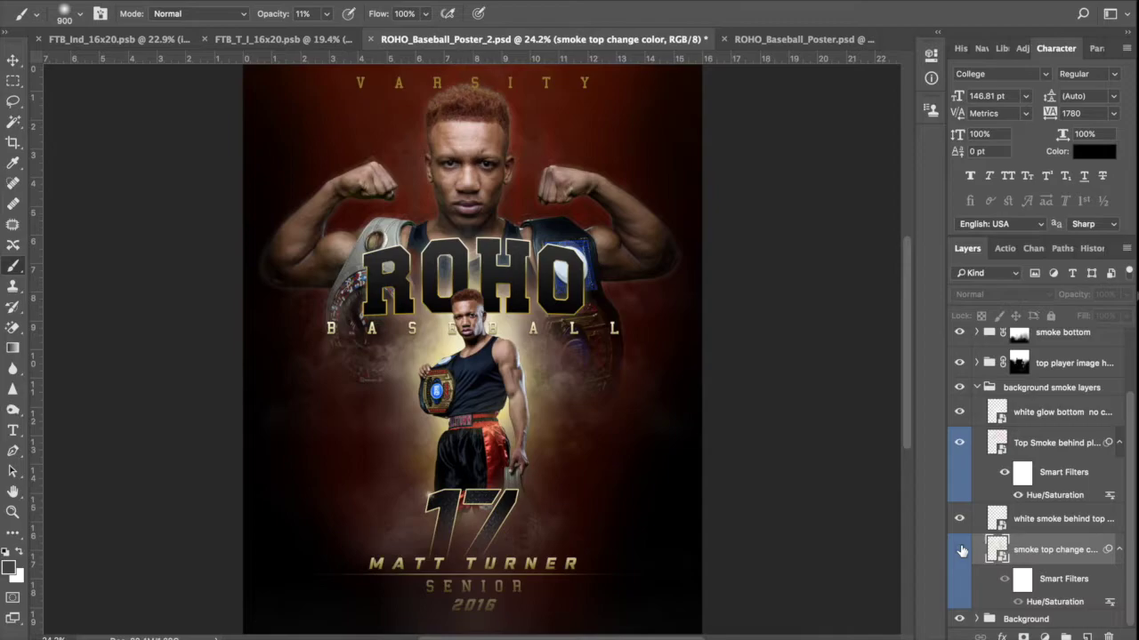
{"action": "left_click", "coordinate": [961, 552]}
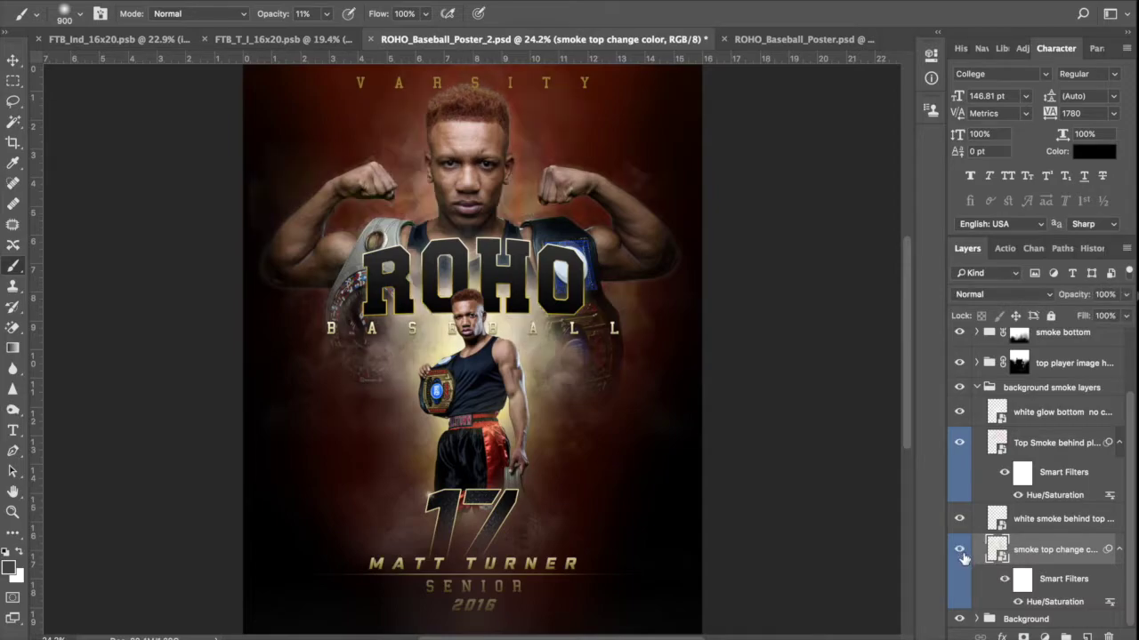
{"action": "left_click", "coordinate": [961, 551]}
{"action": "left_click", "coordinate": [961, 551]}
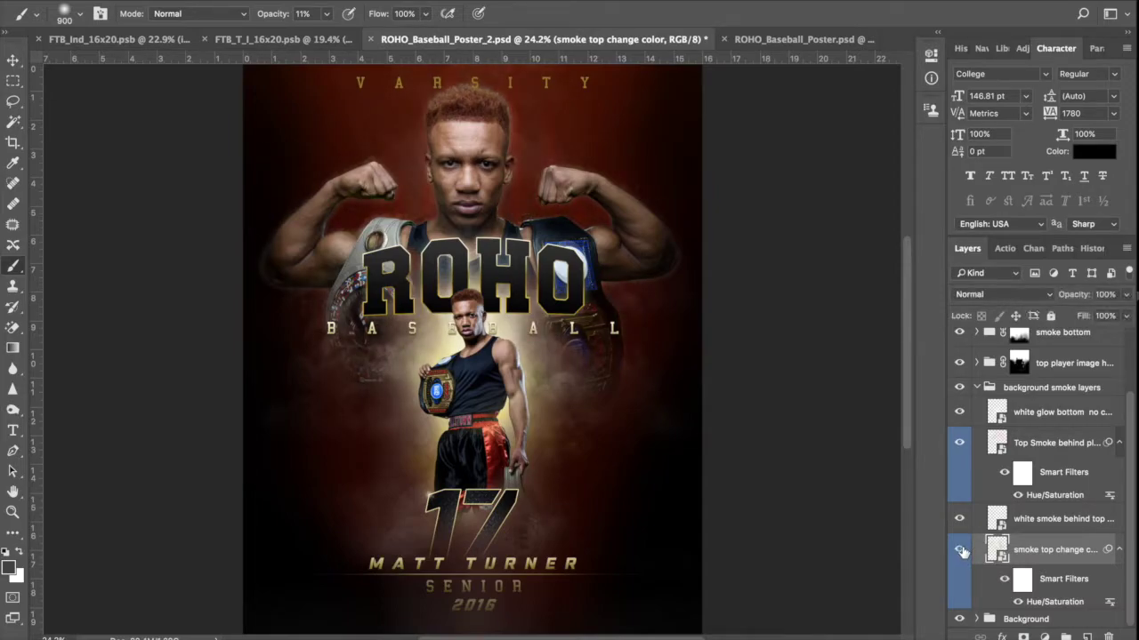
- Colorize the smoke top change color Hue/Saturation filter at Hue 360 and Saturation 0
{"action": "double_click", "coordinate": [1067, 605]}
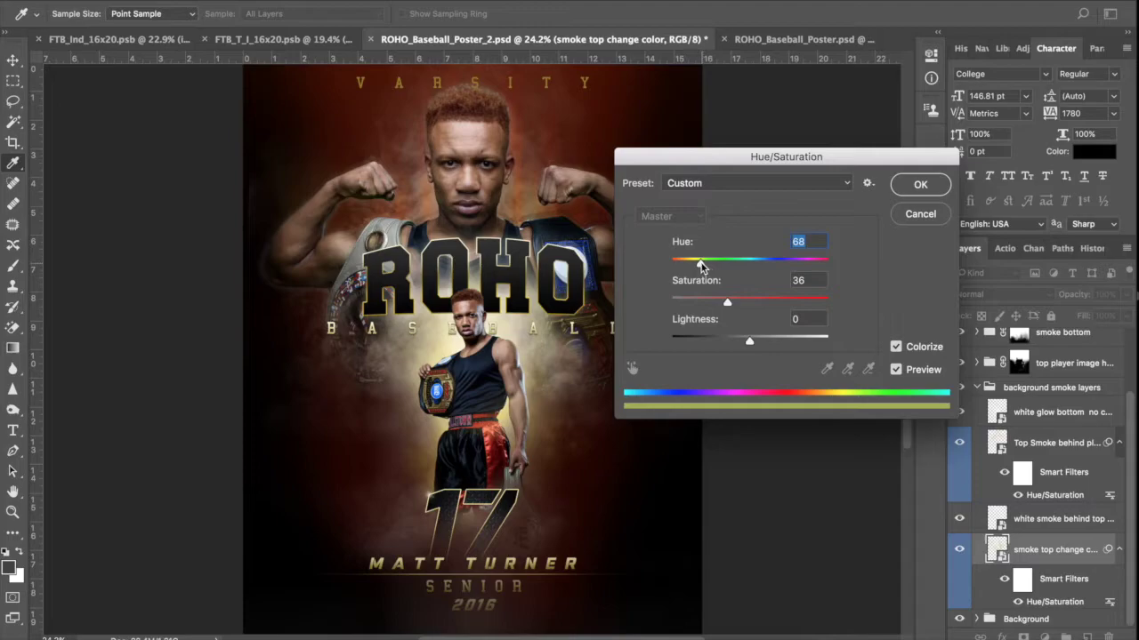
{"action": "left_click_drag", "start_coordinate": [728, 303], "coordinate": [866, 308]}
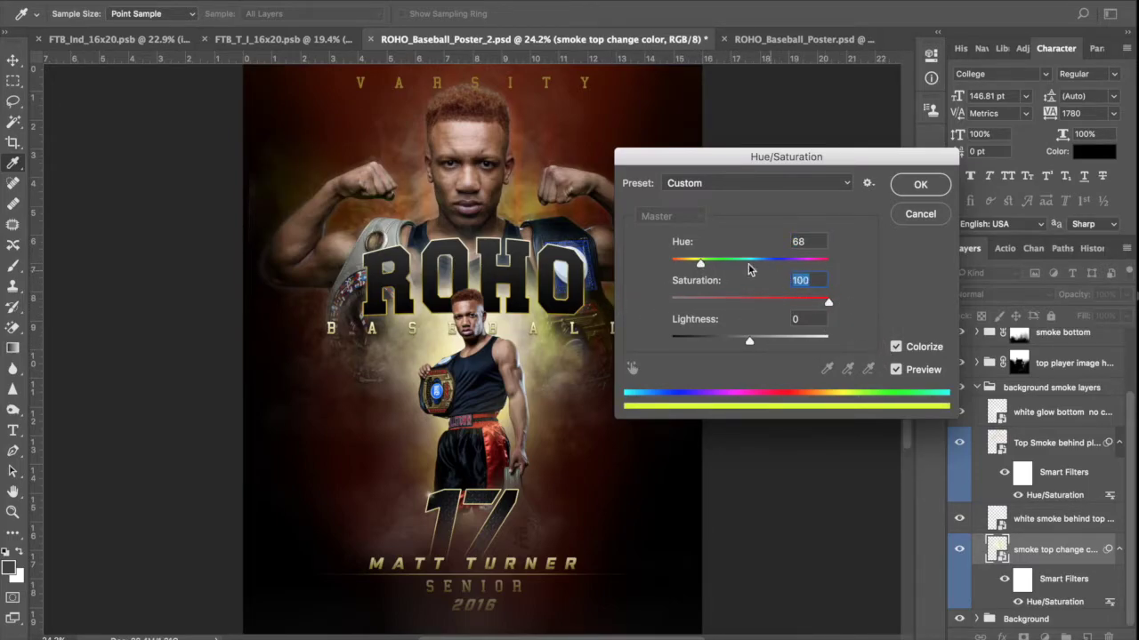
{"action": "left_click_drag", "start_coordinate": [699, 262], "coordinate": [850, 280]}
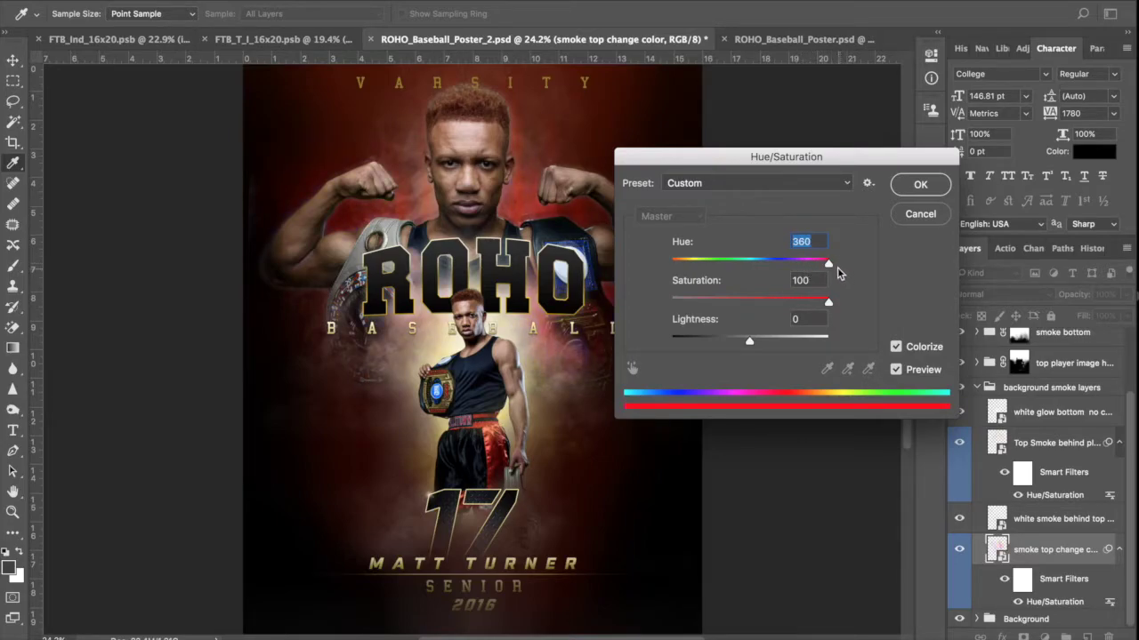
{"action": "left_click_drag", "start_coordinate": [828, 302], "coordinate": [662, 320]}
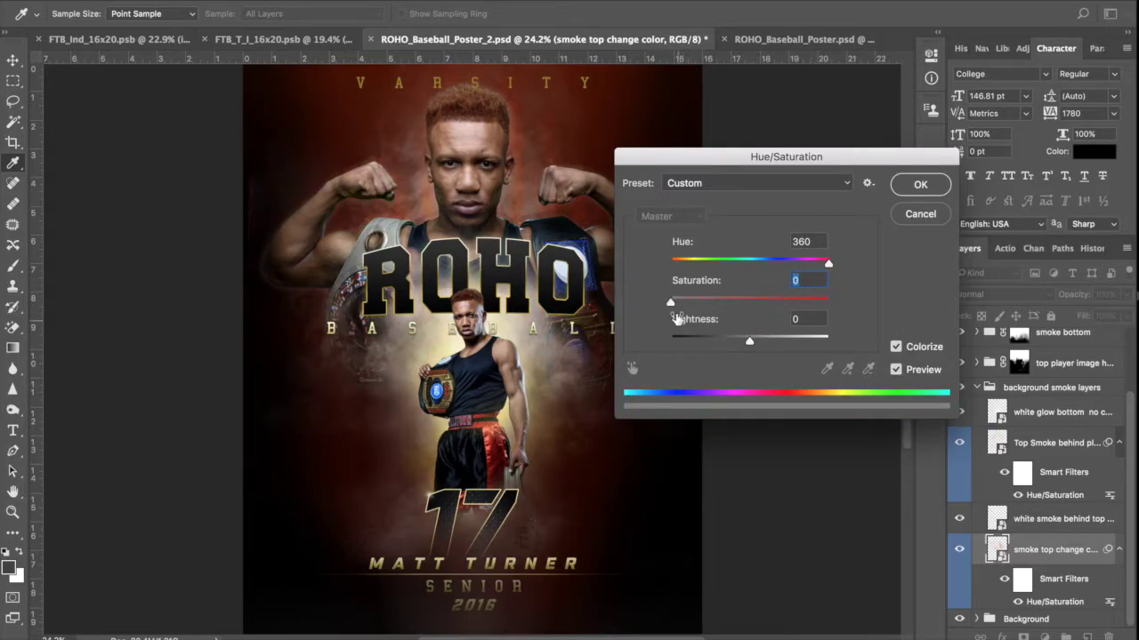
{"action": "left_click", "coordinate": [827, 263]}
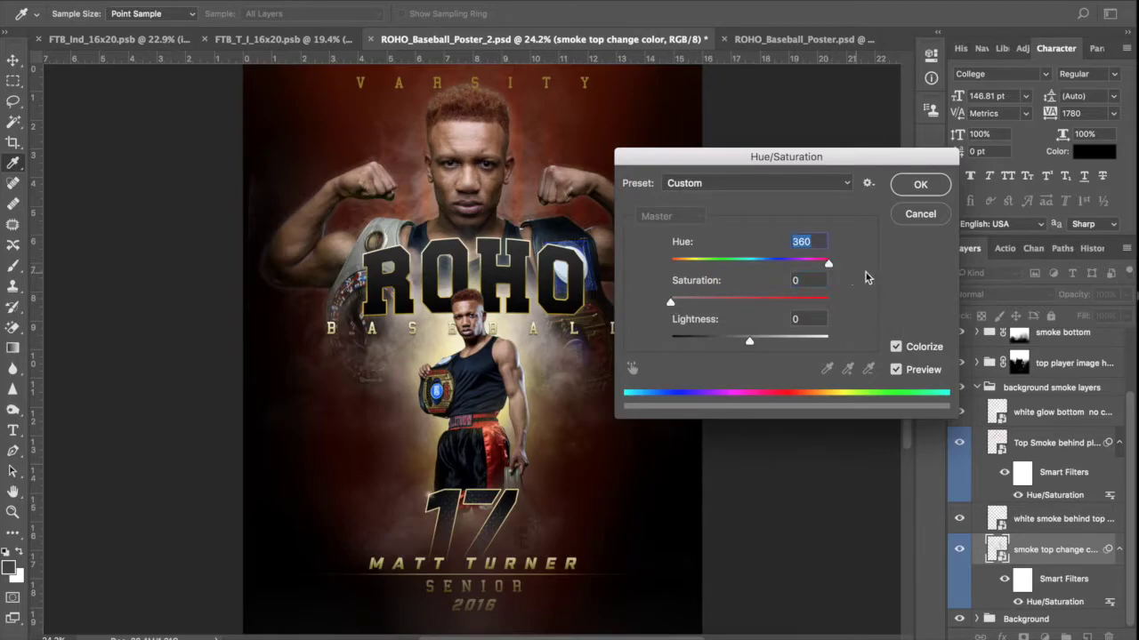
{"action": "left_click", "coordinate": [921, 185]}
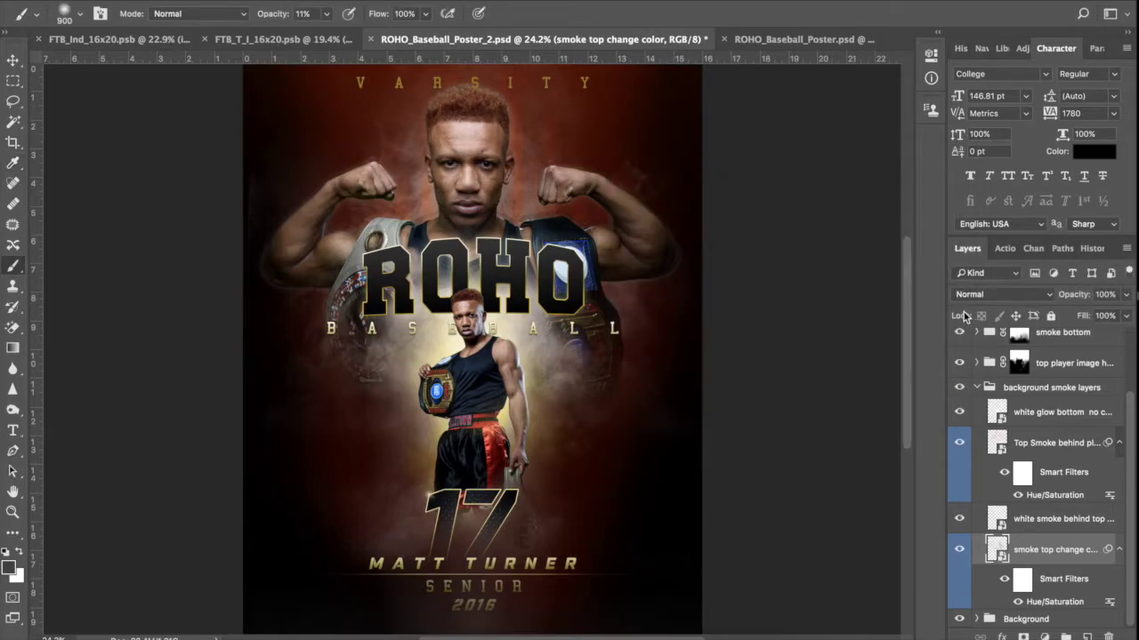
- Darken the Top Smoke behind player filter to Lightness -27 and Hue -26, then collapse the background smoke group
{"action": "left_click", "coordinate": [1047, 521]}
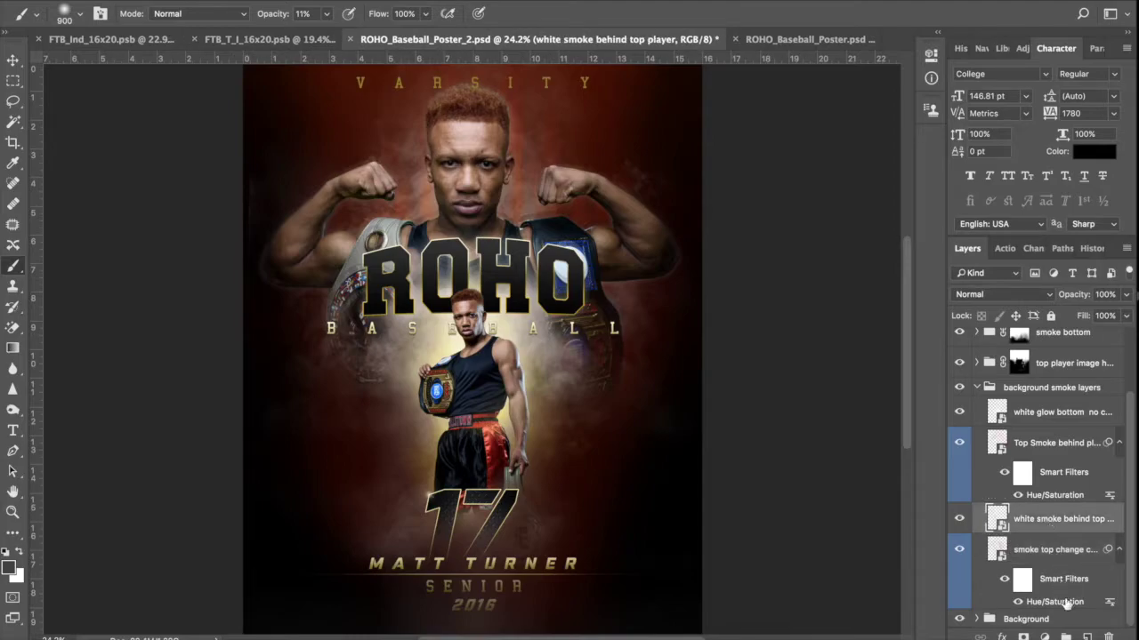
{"action": "left_click", "coordinate": [1054, 454]}
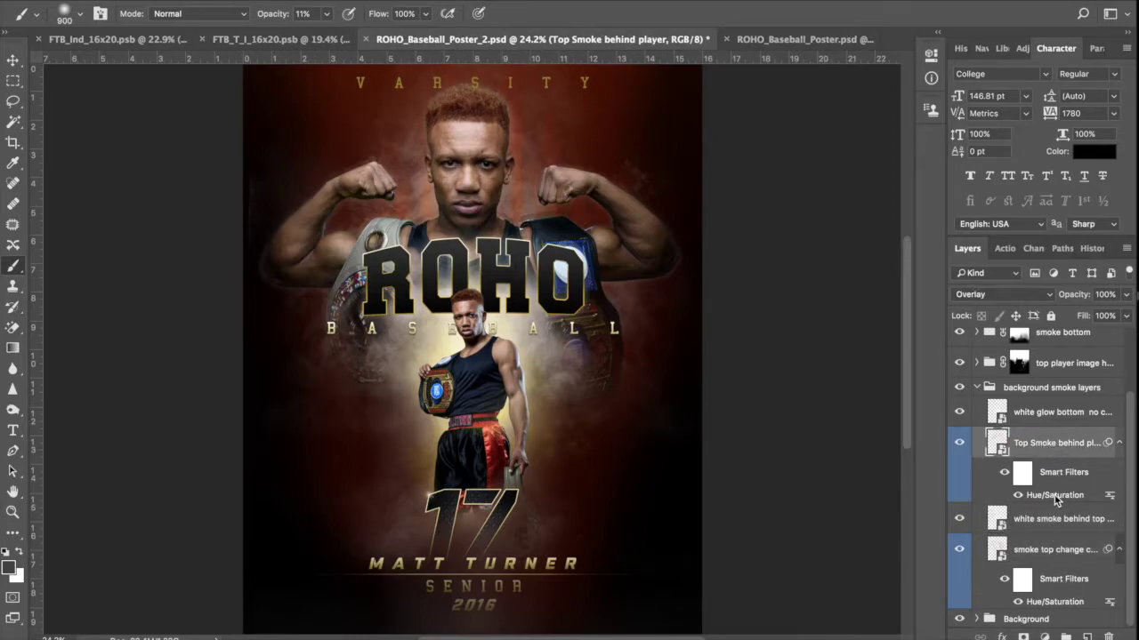
{"action": "double_click", "coordinate": [1054, 495]}
{"action": "left_click_drag", "start_coordinate": [750, 344], "coordinate": [728, 340]}
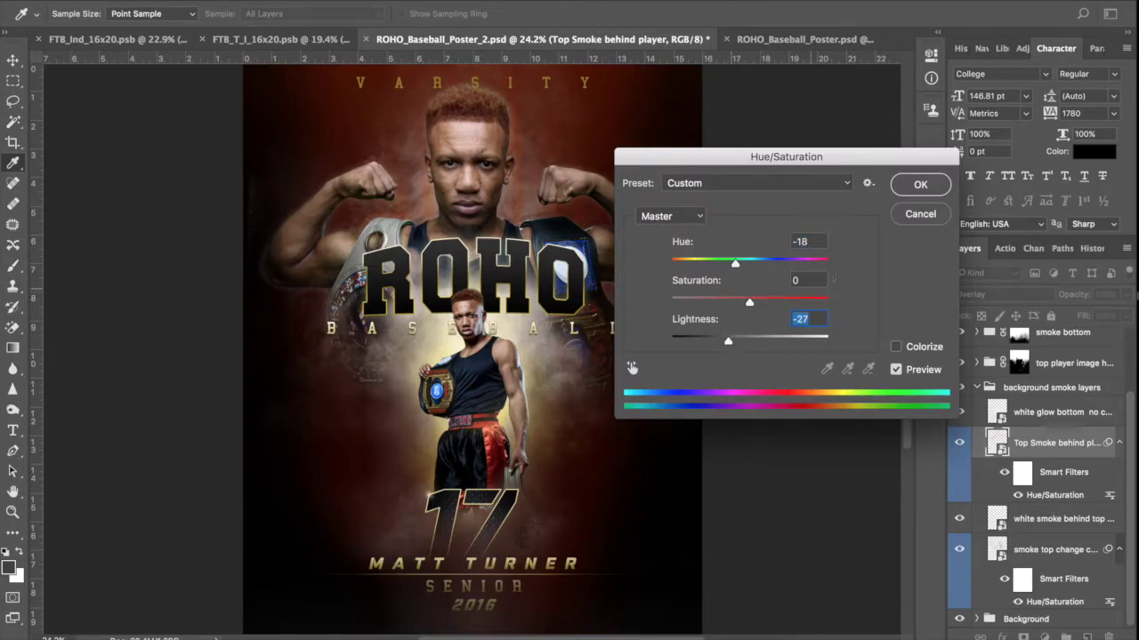
{"action": "left_click_drag", "start_coordinate": [735, 264], "coordinate": [728, 265]}
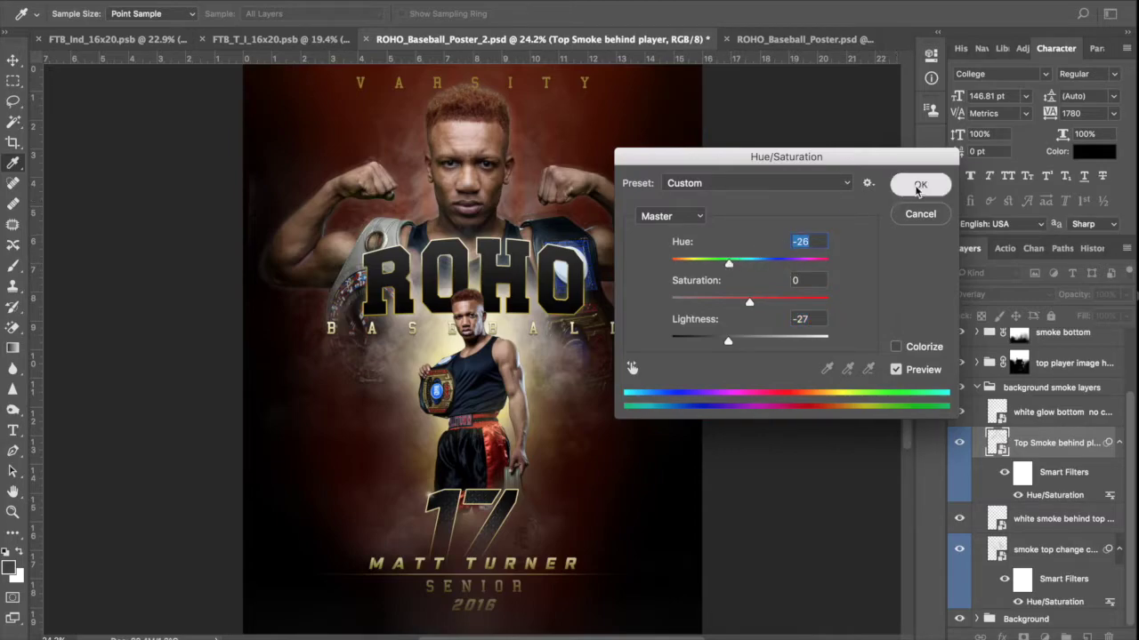
{"action": "key", "text": "Return"}
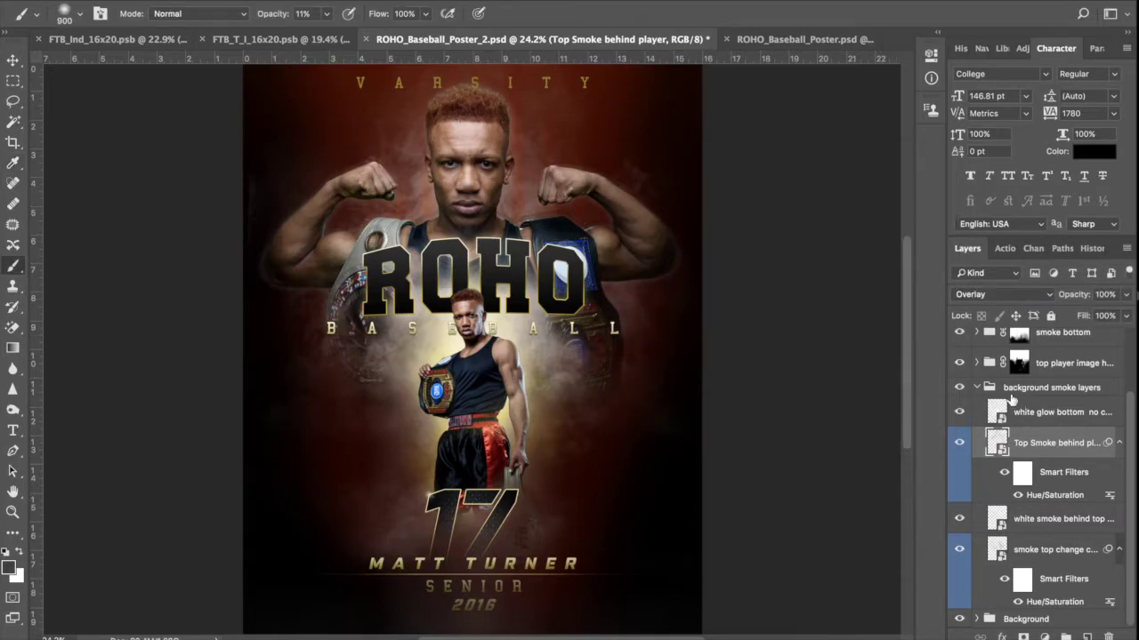
{"action": "left_click", "coordinate": [1025, 390]}
{"action": "left_click", "coordinate": [976, 388]}
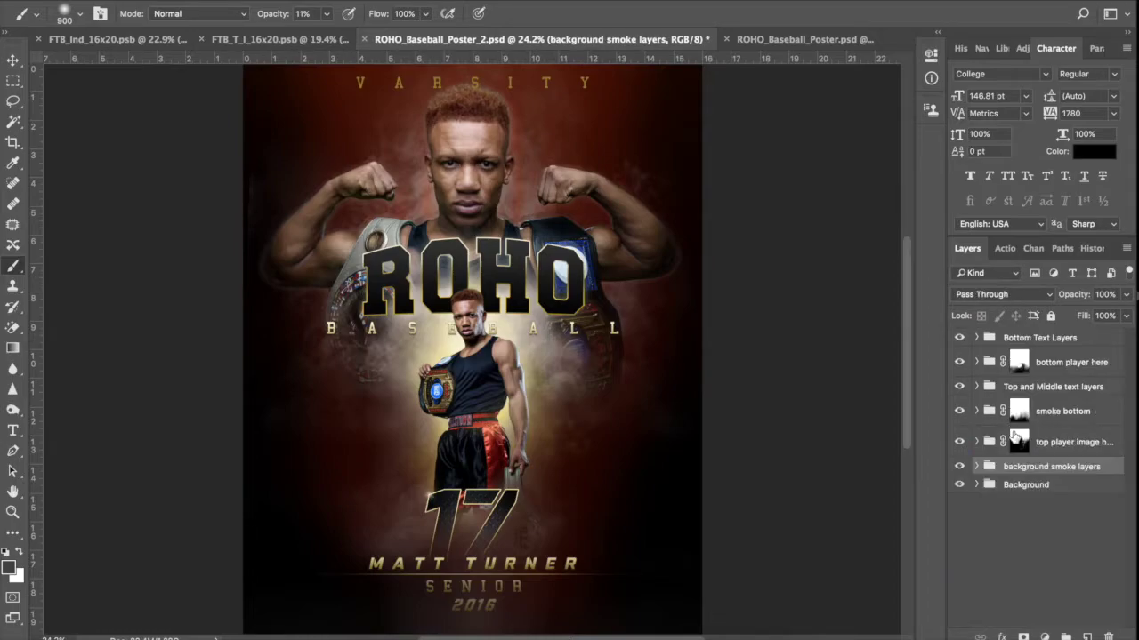
{"action": "left_click", "coordinate": [1072, 446]}
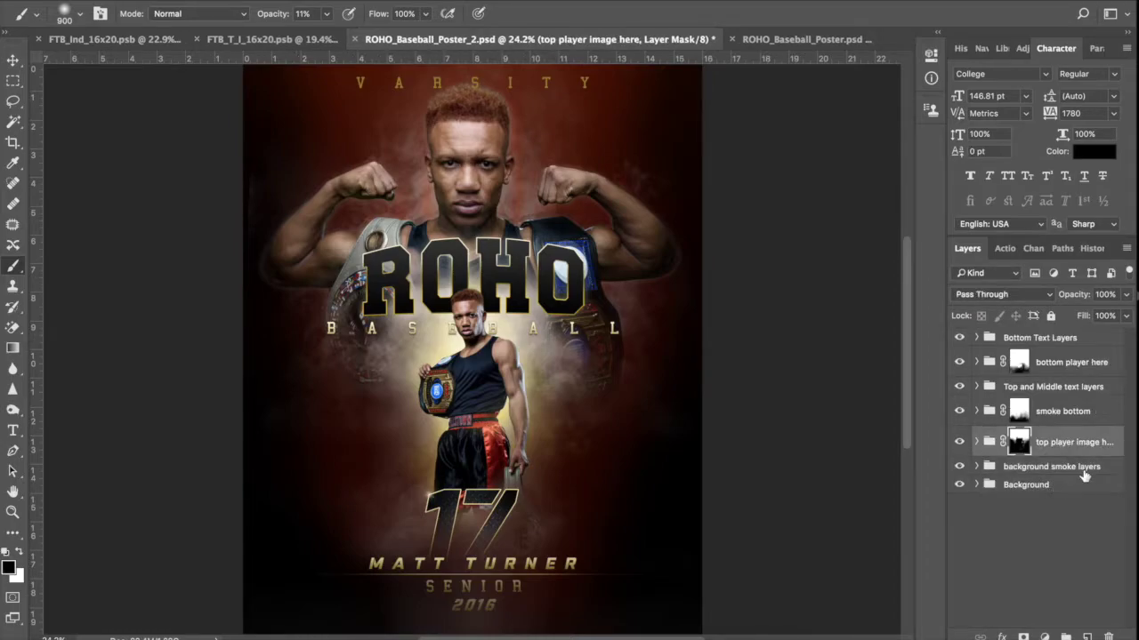
{"action": "left_click", "coordinate": [1059, 423]}
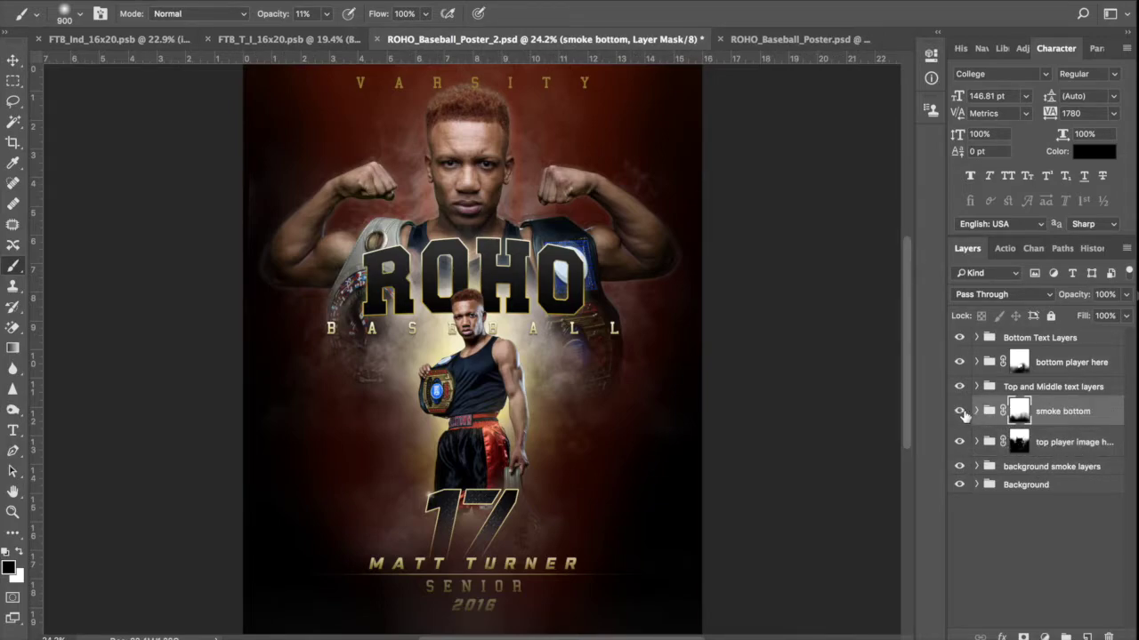
{"action": "left_click", "coordinate": [959, 412]}
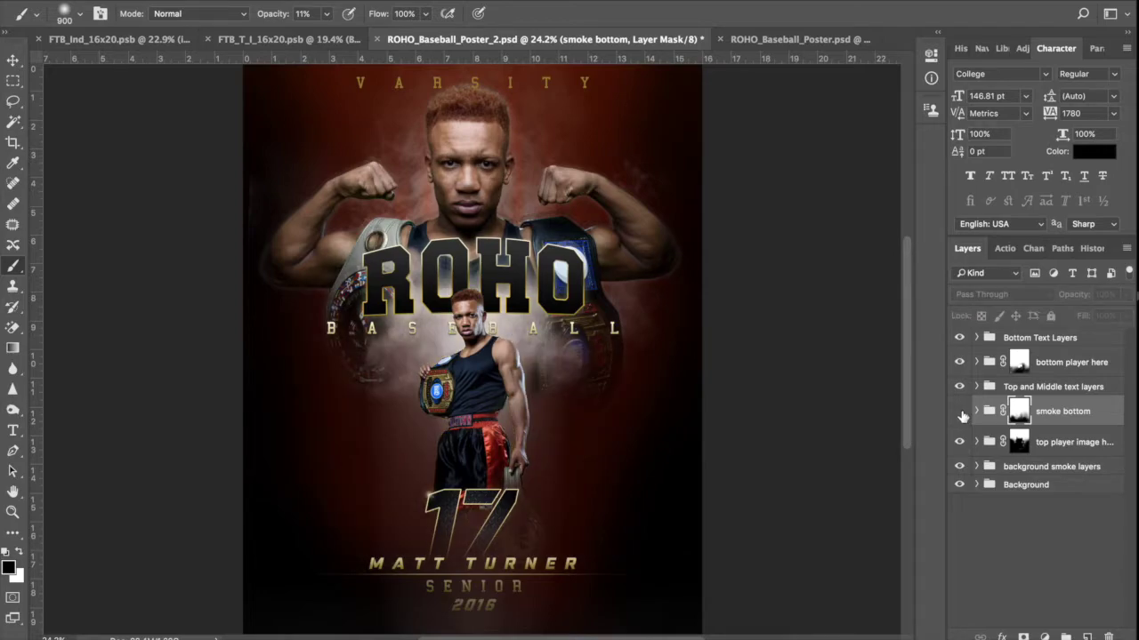
{"action": "left_click", "coordinate": [959, 413]}
{"action": "left_click", "coordinate": [960, 414]}
{"action": "left_click", "coordinate": [961, 415]}
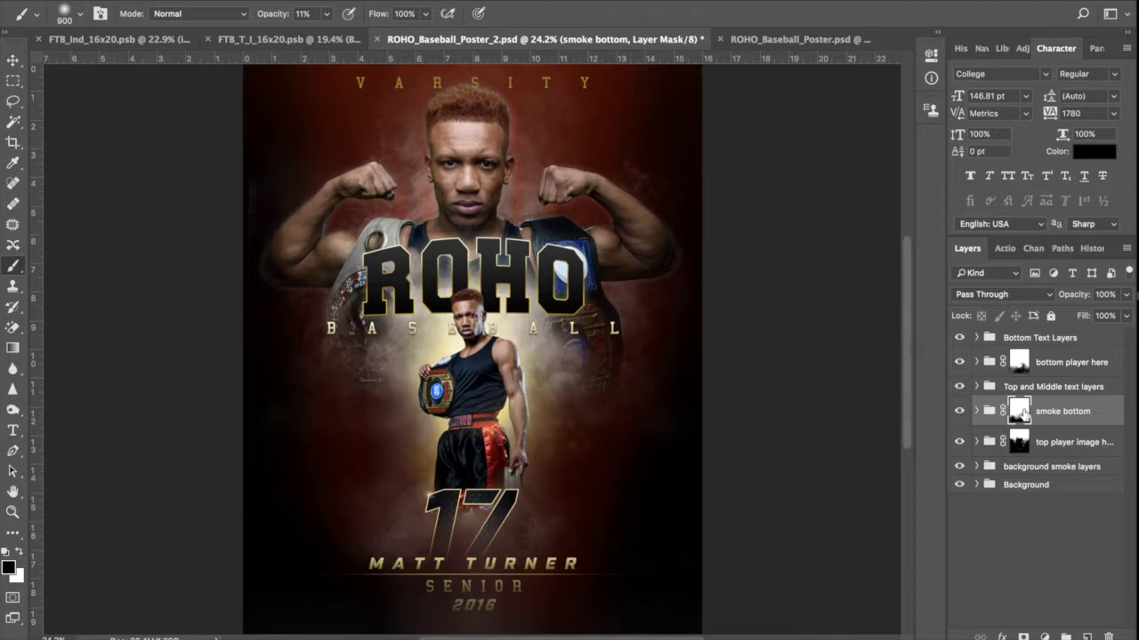
{"action": "left_click", "coordinate": [1021, 412], "text": "shift"}
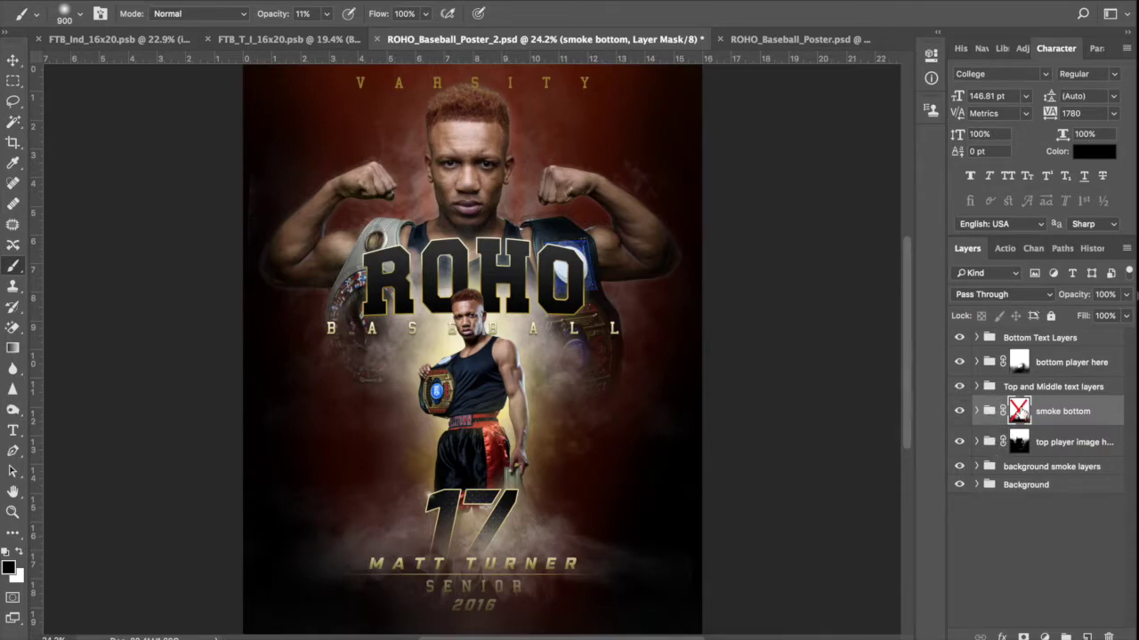
{"action": "left_click", "coordinate": [1019, 412], "text": "shift"}
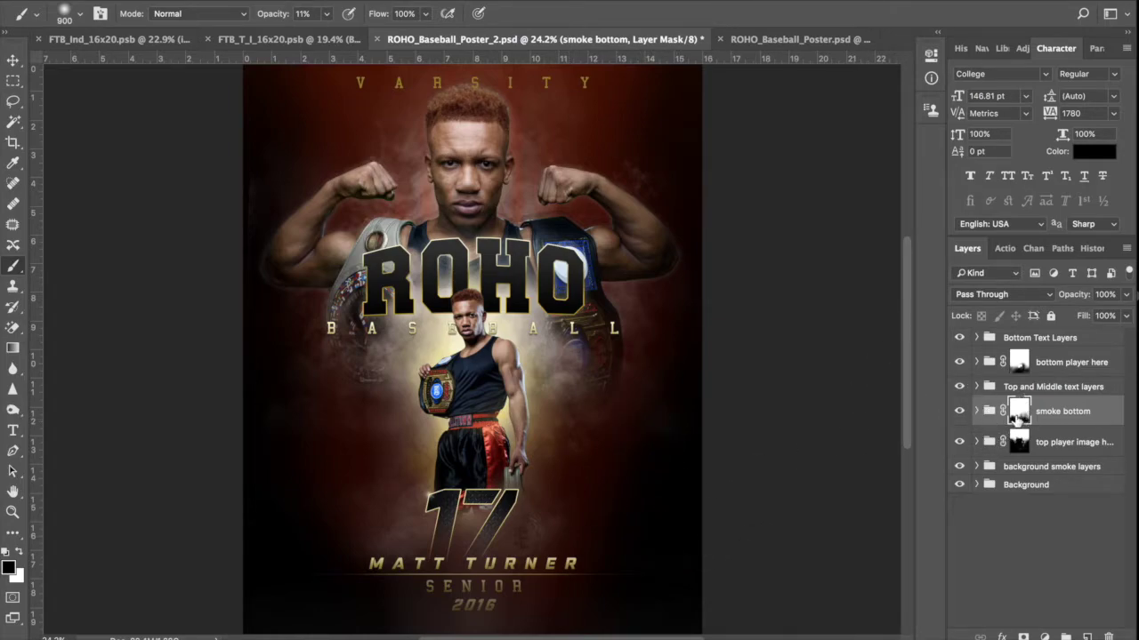
- Expand the smoke bottom group and hide its glow, fog, colored smoke and white smoke layers
{"action": "left_click", "coordinate": [978, 411]}
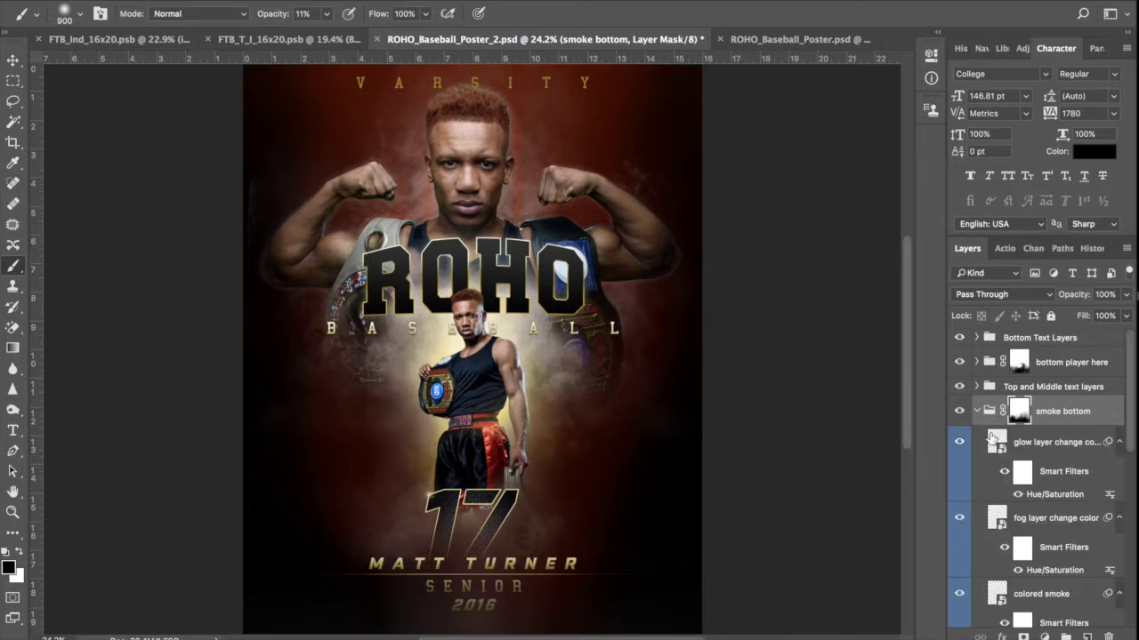
{"action": "left_click", "coordinate": [1052, 444]}
{"action": "left_click_drag", "start_coordinate": [1130, 435], "coordinate": [1125, 616]}
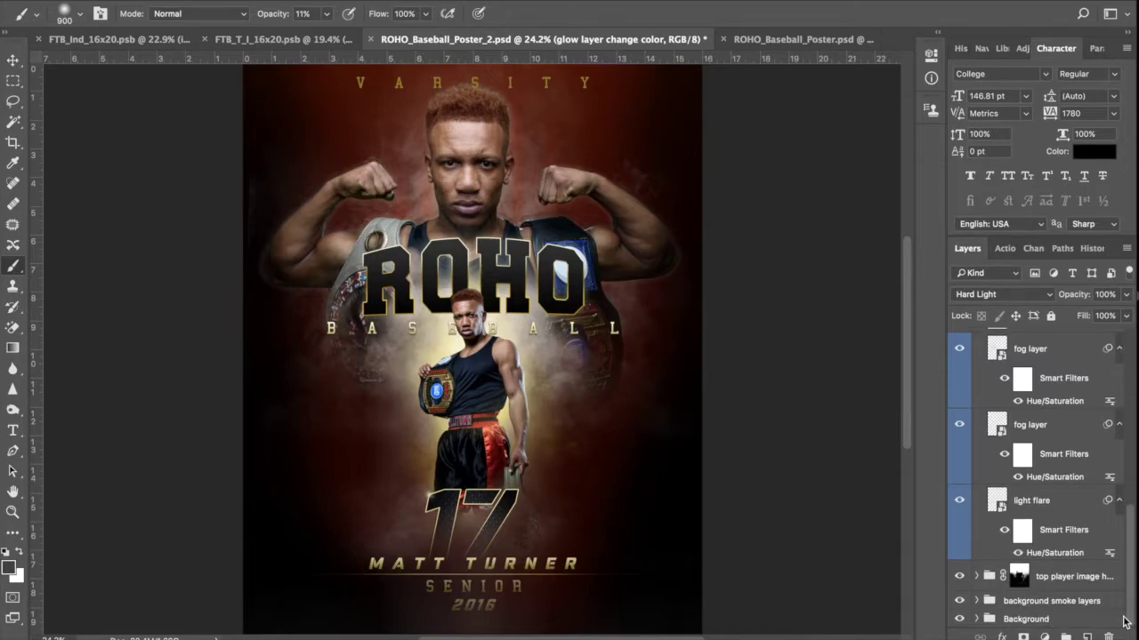
{"action": "left_click_drag", "start_coordinate": [1126, 620], "coordinate": [1125, 453]}
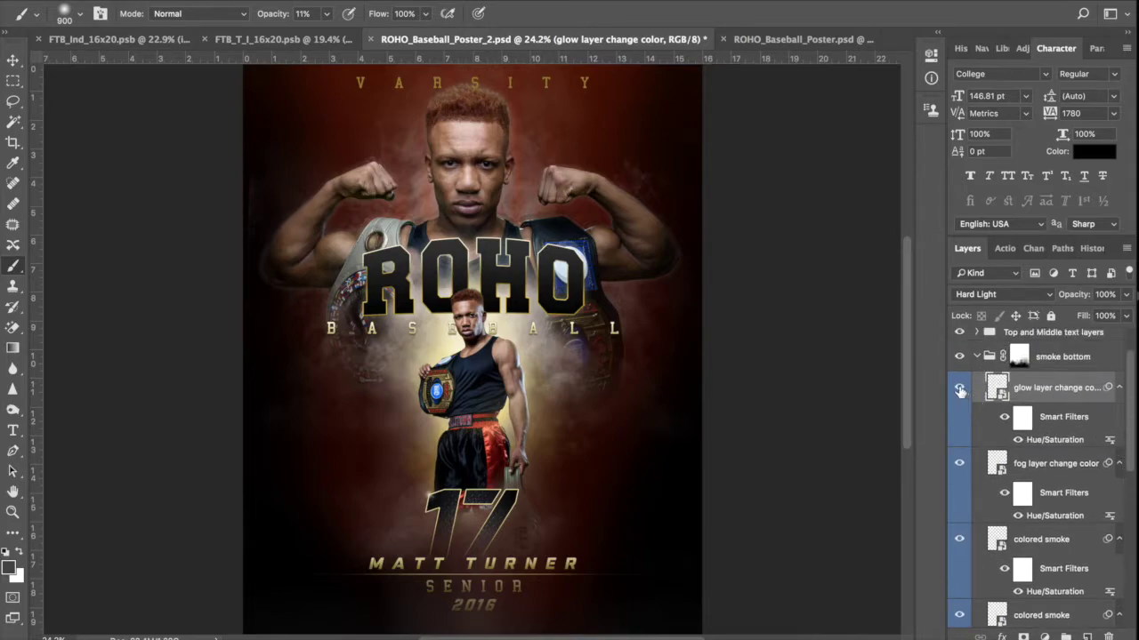
{"action": "left_click_drag", "start_coordinate": [959, 388], "coordinate": [957, 618]}
{"action": "left_click_drag", "start_coordinate": [1131, 416], "coordinate": [1132, 523]}
{"action": "left_click_drag", "start_coordinate": [956, 458], "coordinate": [958, 564]}
{"action": "left_click", "coordinate": [959, 564]}
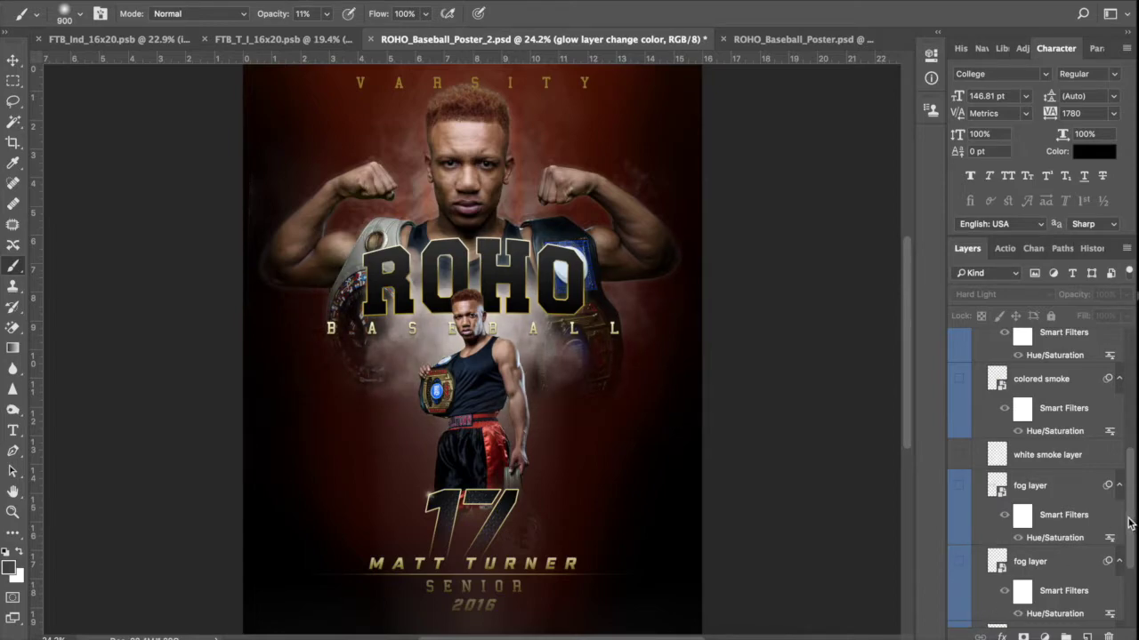
{"action": "scroll", "coordinate": [1130, 523], "scroll_direction": "down", "scroll_amount": 3}
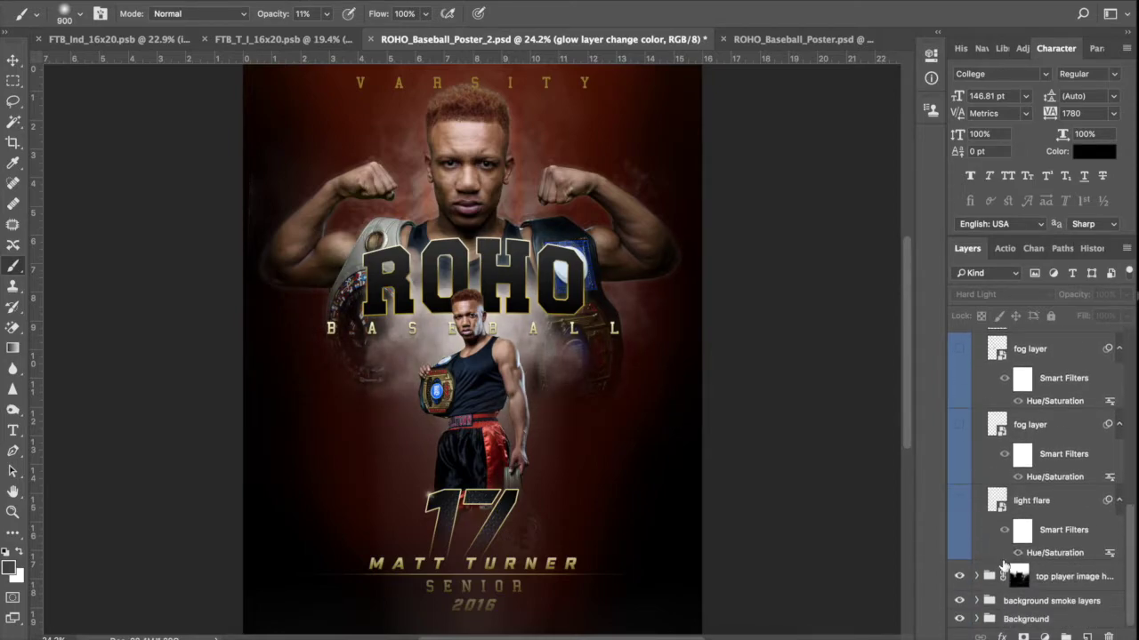
- Show the light flare layer and desaturate it fully with Hue/Saturation at Saturation -100
{"action": "left_click", "coordinate": [1048, 504]}
{"action": "left_click", "coordinate": [958, 503]}
{"action": "left_click", "coordinate": [958, 503]}
{"action": "left_click", "coordinate": [957, 503]}
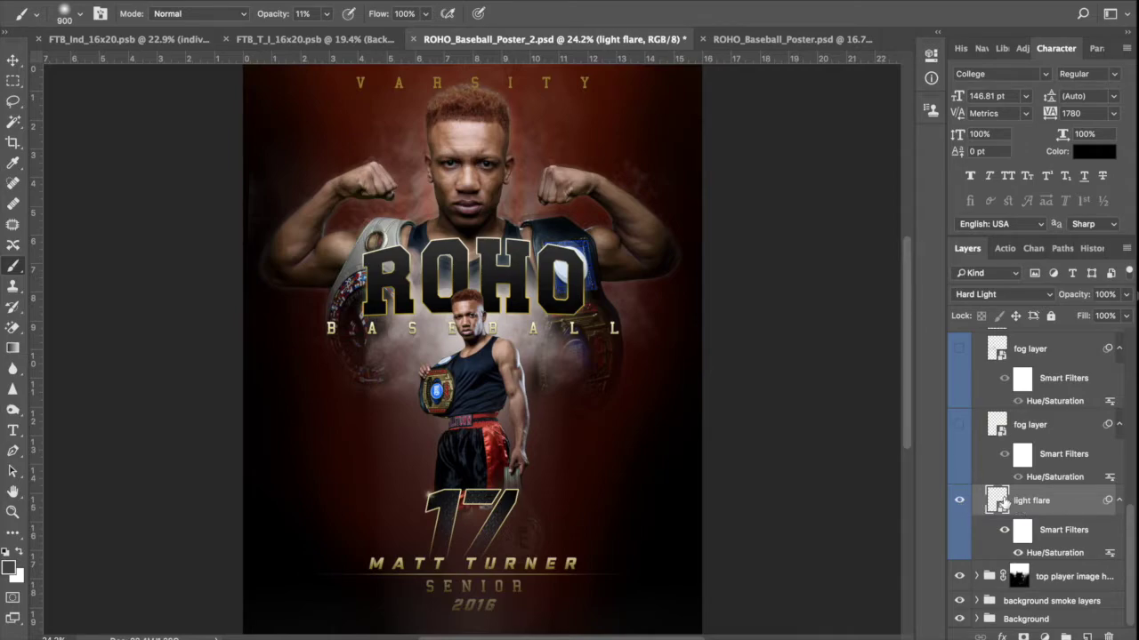
{"action": "left_click_drag", "start_coordinate": [1132, 539], "coordinate": [1132, 349]}
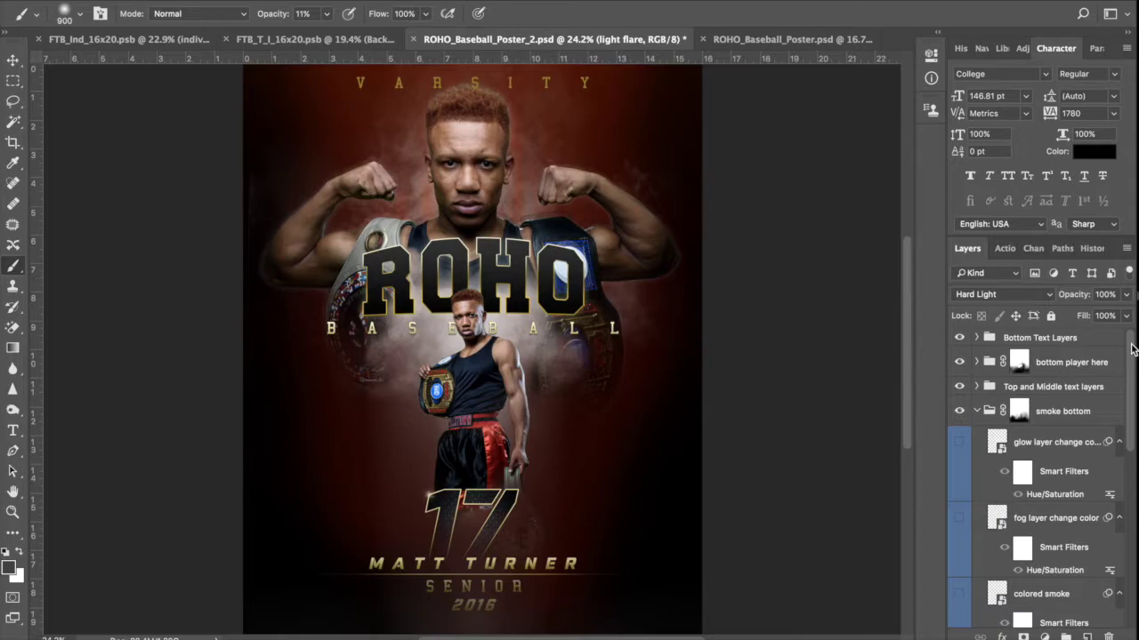
{"action": "left_click_drag", "start_coordinate": [1132, 348], "coordinate": [1136, 529]}
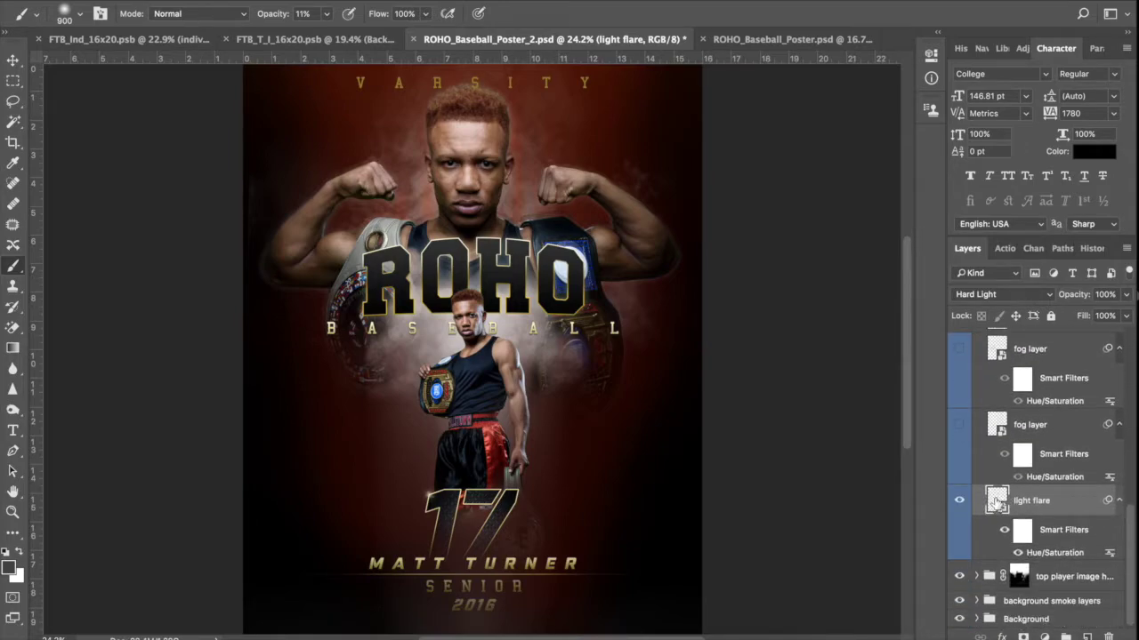
{"action": "double_click", "coordinate": [1057, 557]}
{"action": "left_click_drag", "start_coordinate": [752, 301], "coordinate": [664, 285]}
{"action": "left_click", "coordinate": [925, 187]}
- Show the lower fog layer and remove the saturation boost from its Hue/Saturation filter
{"action": "left_click", "coordinate": [960, 427]}
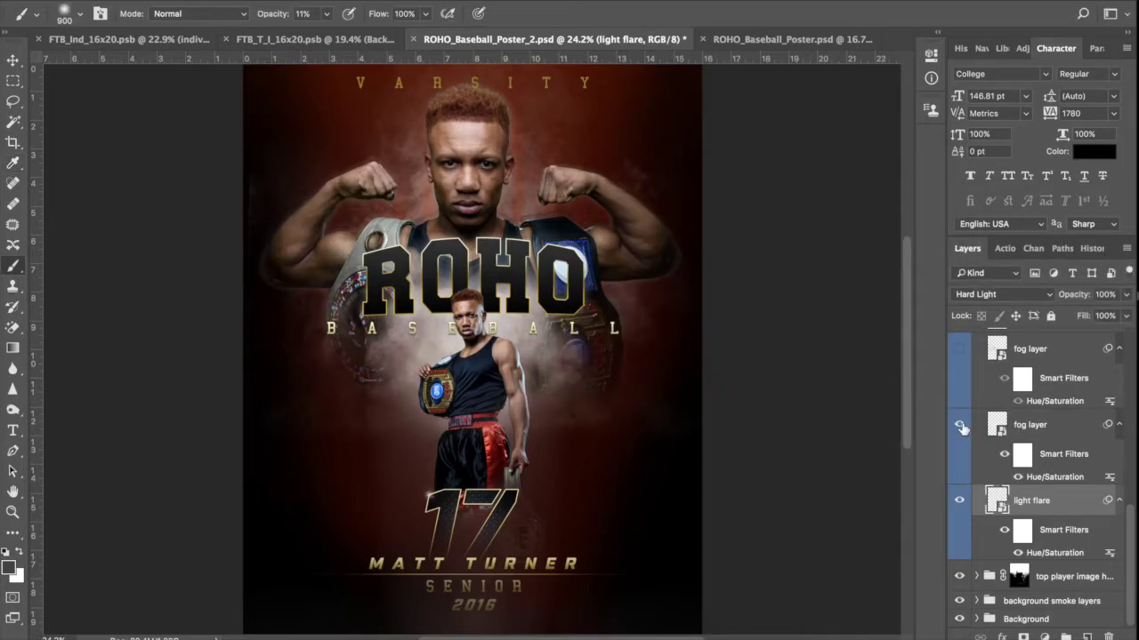
{"action": "left_click", "coordinate": [960, 426]}
{"action": "left_click", "coordinate": [960, 428]}
{"action": "left_click", "coordinate": [1024, 425]}
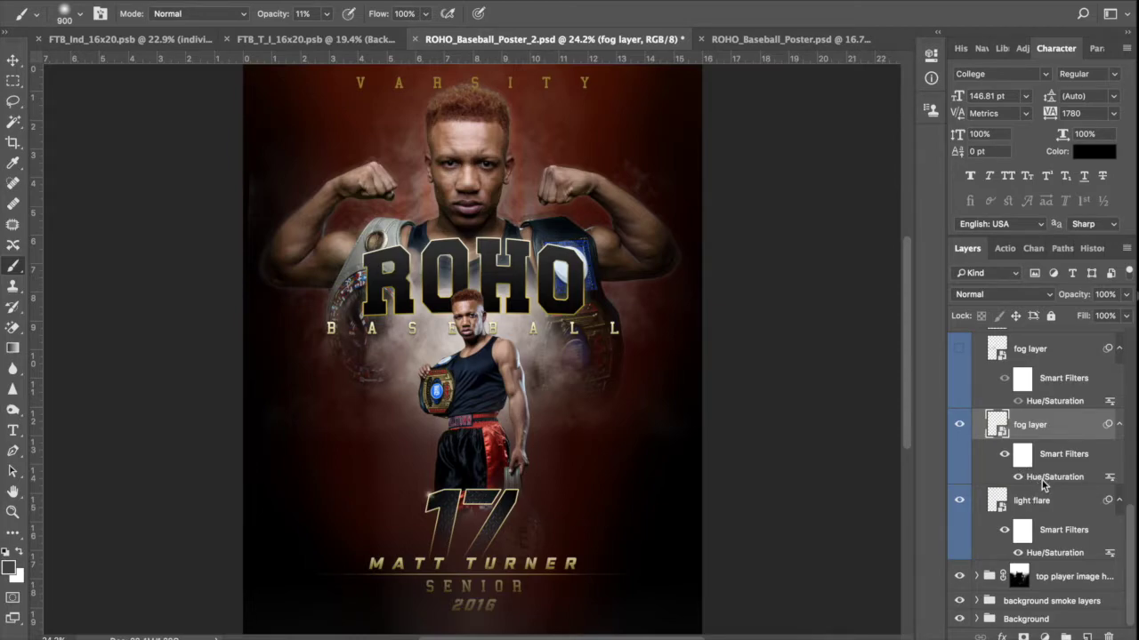
{"action": "double_click", "coordinate": [1045, 477]}
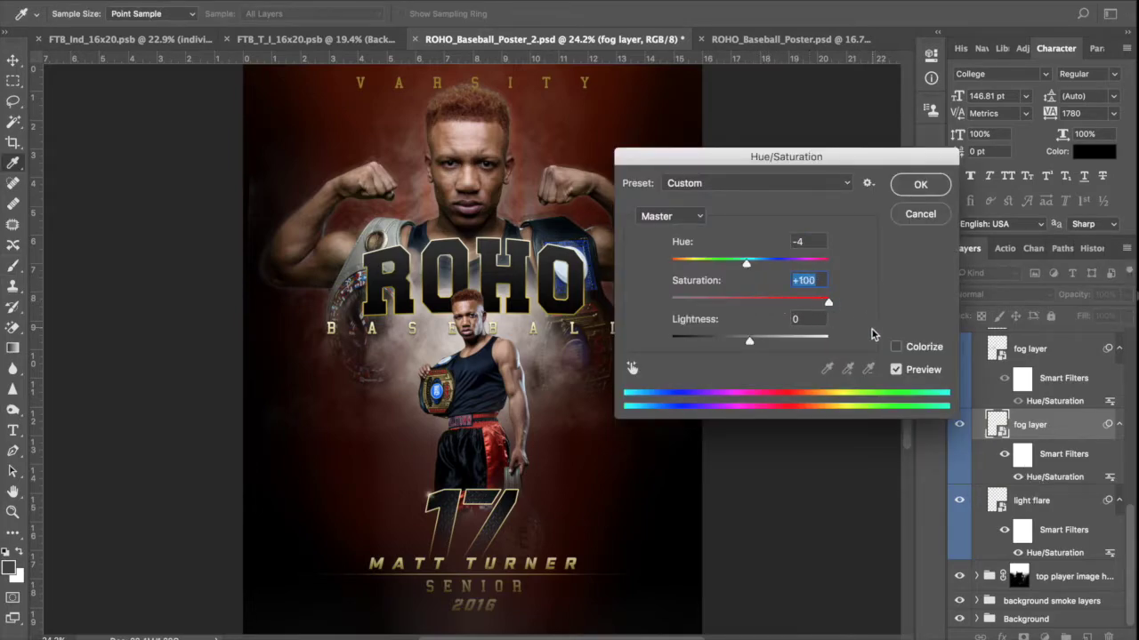
{"action": "left_click_drag", "start_coordinate": [828, 303], "coordinate": [748, 305]}
{"action": "key", "text": "Return"}
- Make the top fog layer visible on the poster
{"action": "left_click", "coordinate": [1048, 359]}
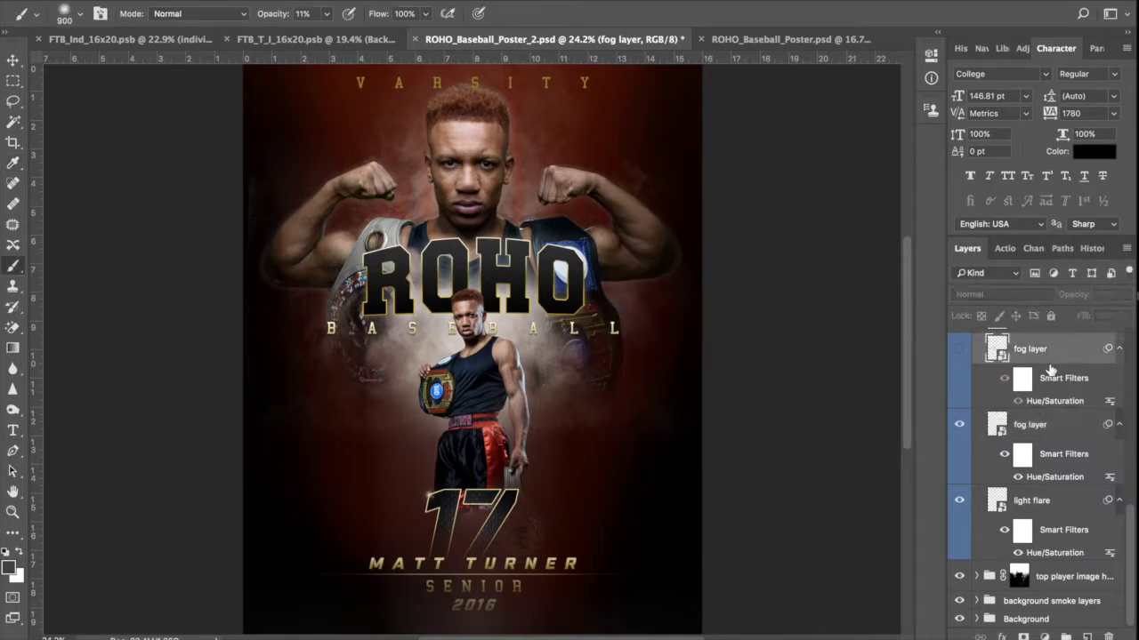
{"action": "left_click", "coordinate": [960, 350]}
{"action": "left_click", "coordinate": [959, 351]}
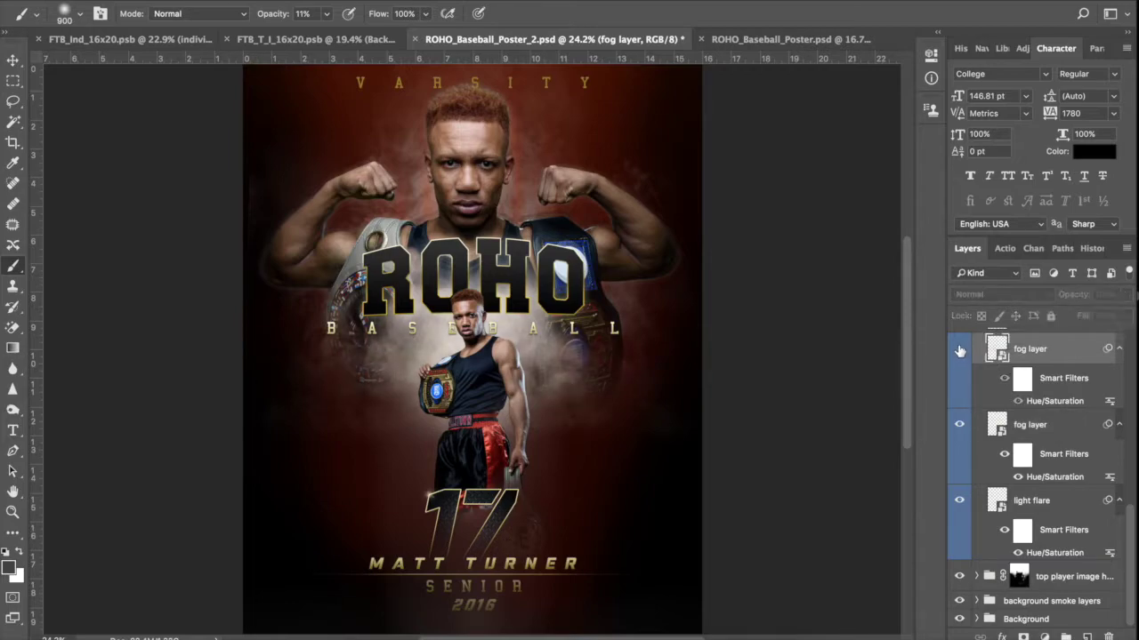
{"action": "left_click", "coordinate": [960, 352]}
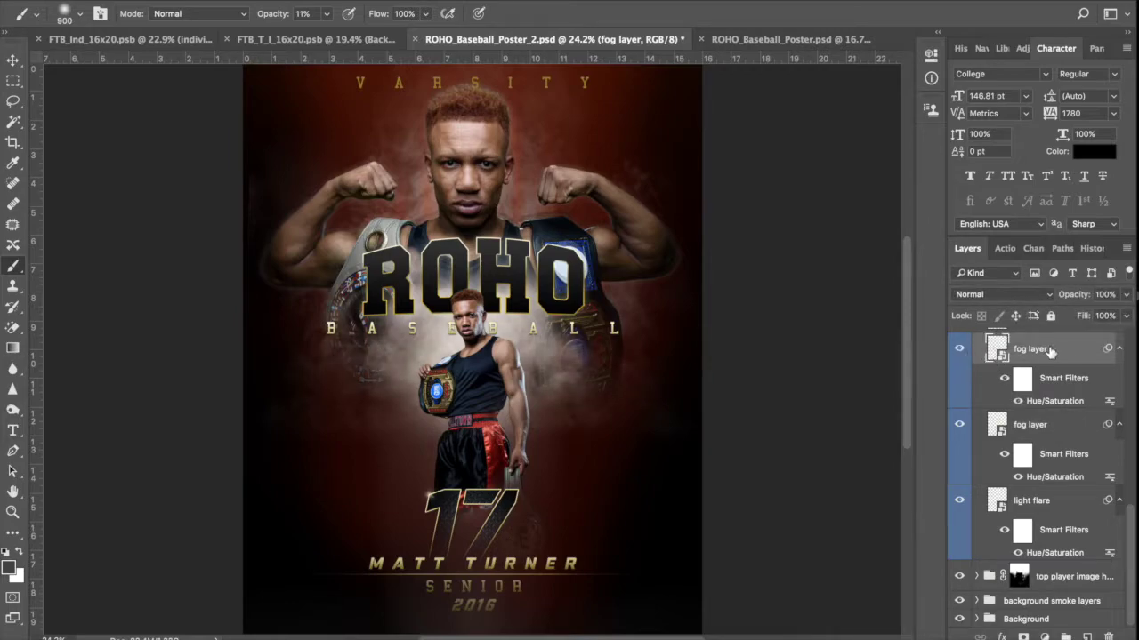
- Tint the top fog reddish with its Hue/Saturation filter at Hue -38, Saturation +86, Lightness -8
{"action": "double_click", "coordinate": [1060, 401]}
{"action": "left_click_drag", "start_coordinate": [749, 301], "coordinate": [877, 343]}
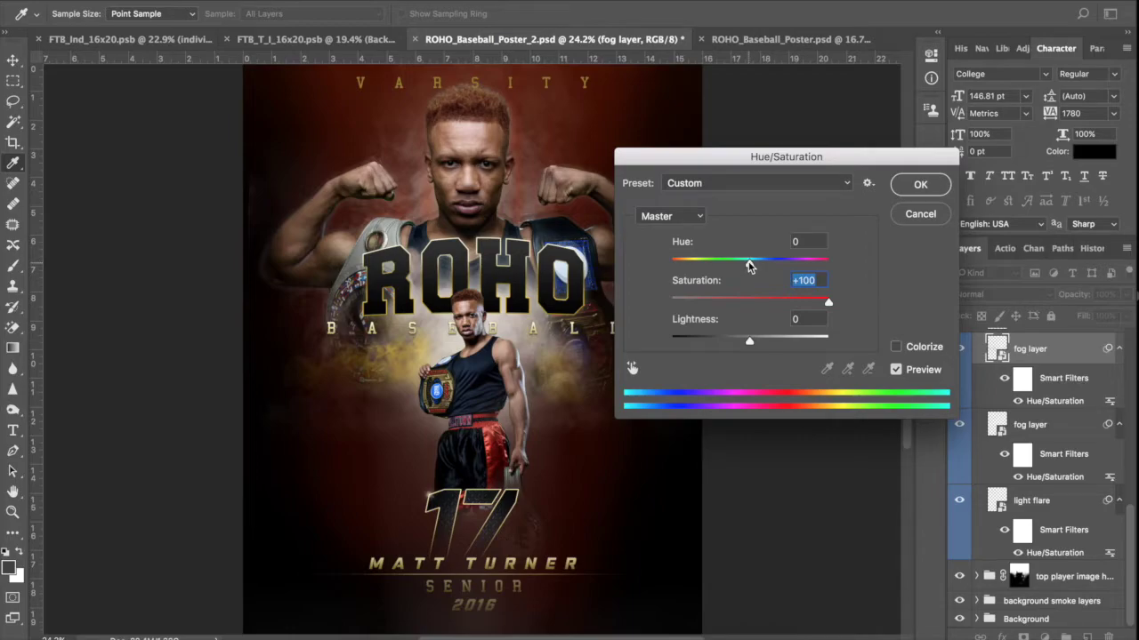
{"action": "left_click_drag", "start_coordinate": [749, 264], "coordinate": [719, 263]}
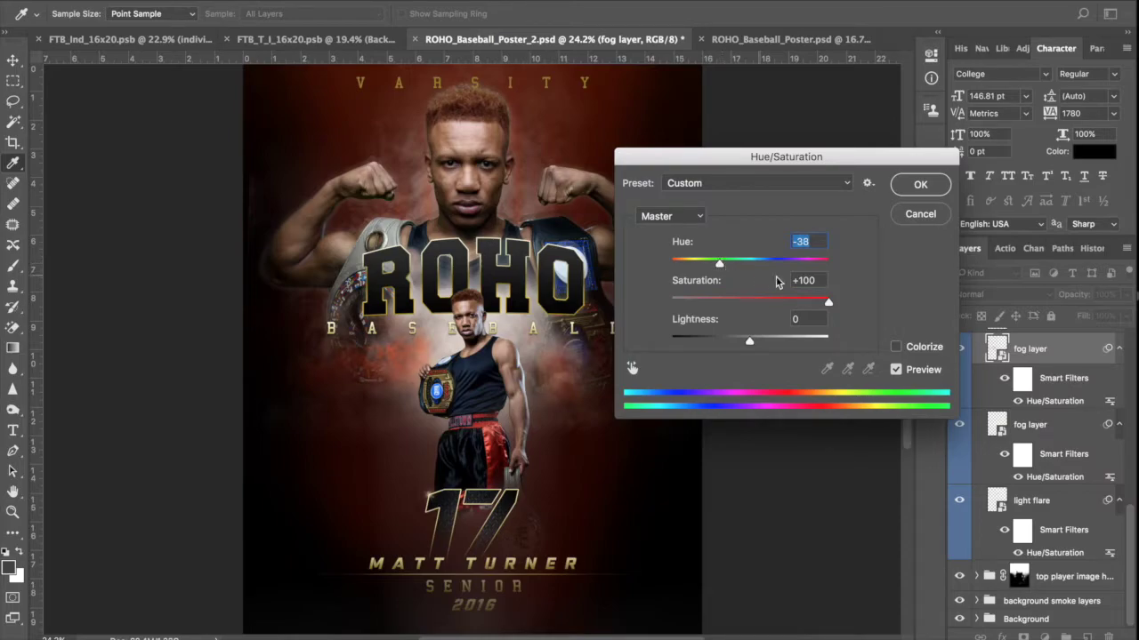
{"action": "left_click_drag", "start_coordinate": [828, 303], "coordinate": [784, 301]}
{"action": "left_click_drag", "start_coordinate": [803, 299], "coordinate": [819, 301]}
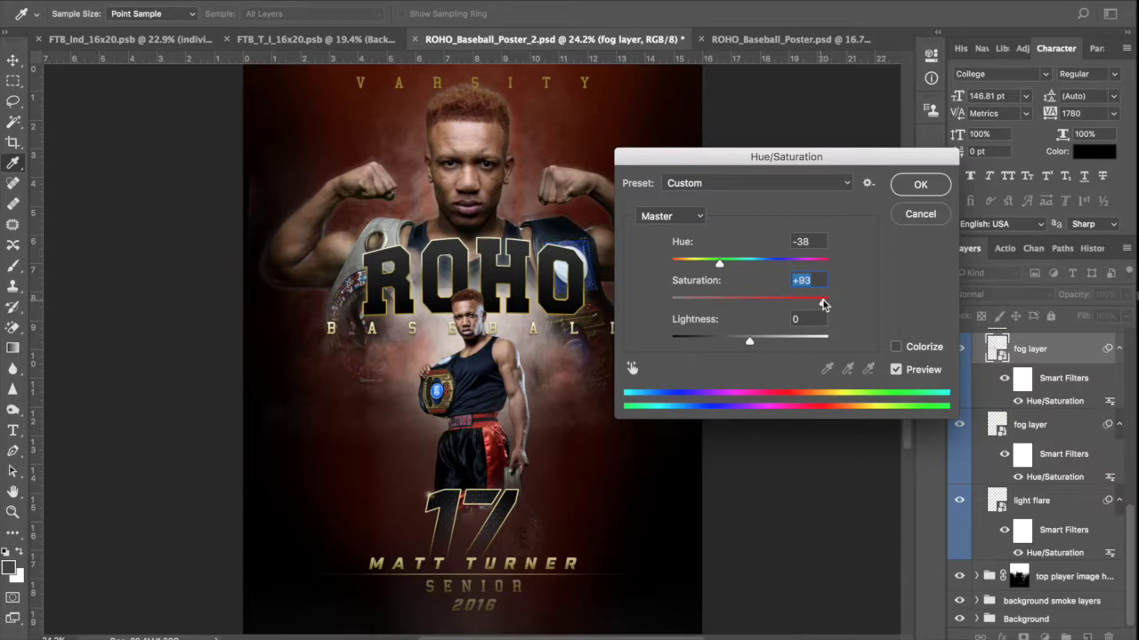
{"action": "left_click_drag", "start_coordinate": [823, 305], "coordinate": [818, 303]}
{"action": "left_click_drag", "start_coordinate": [750, 346], "coordinate": [742, 345]}
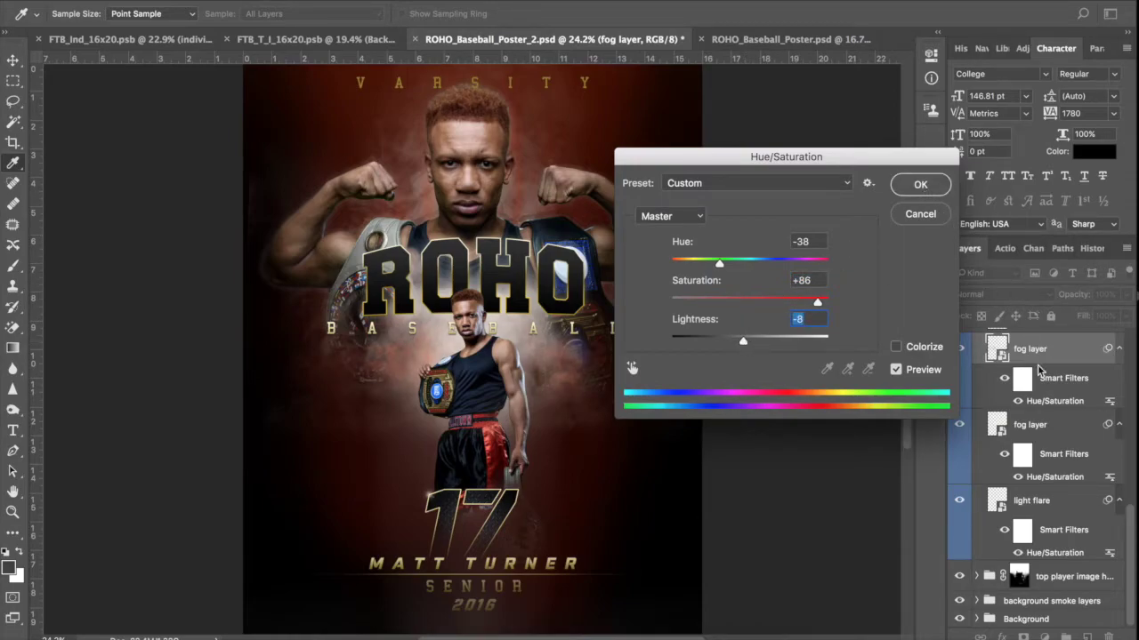
{"action": "key", "text": "Return"}
{"action": "scroll", "coordinate": [1129, 525], "scroll_direction": "up", "scroll_amount": 4}
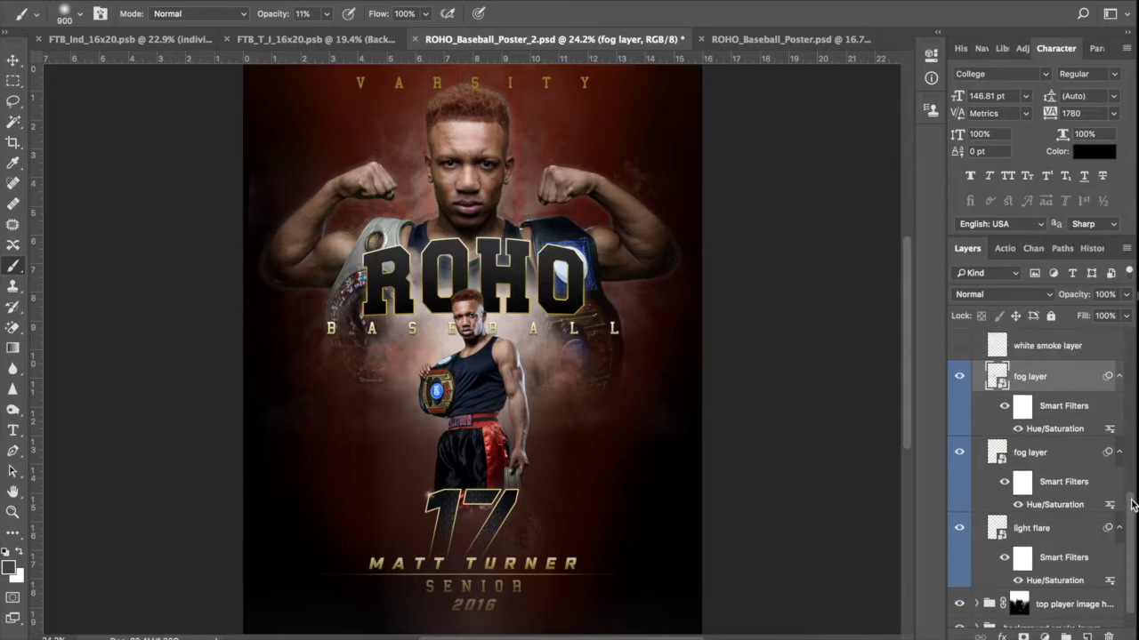
- Turn on the white smoke and colored smoke layers around the small boxer
{"action": "left_click", "coordinate": [1087, 463]}
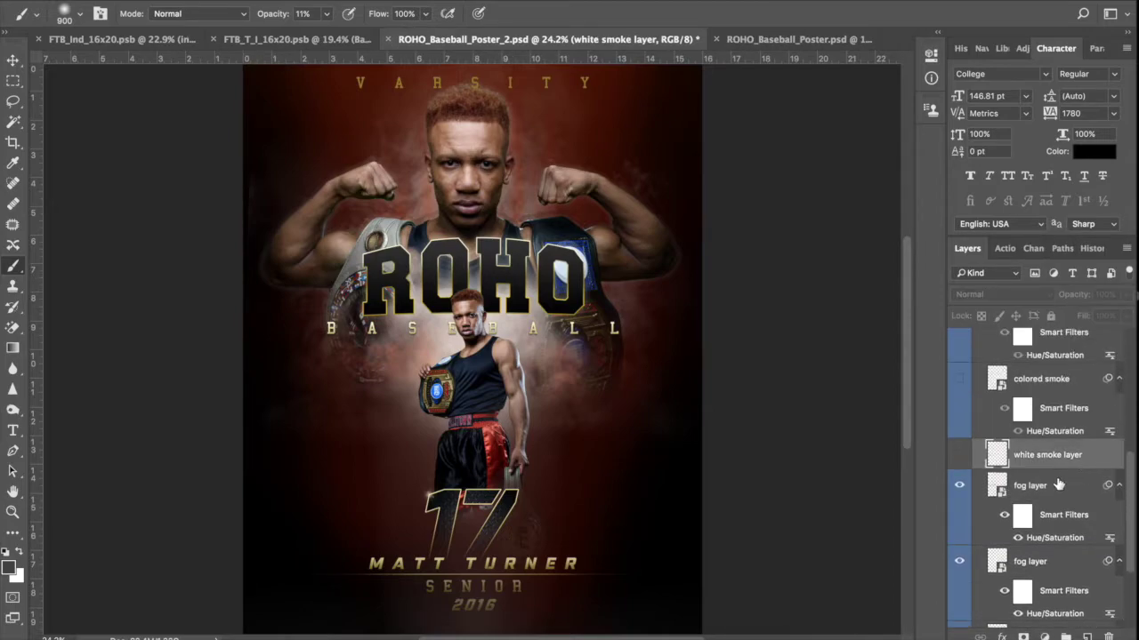
{"action": "left_click", "coordinate": [958, 456]}
{"action": "left_click", "coordinate": [958, 457]}
{"action": "left_click", "coordinate": [959, 456]}
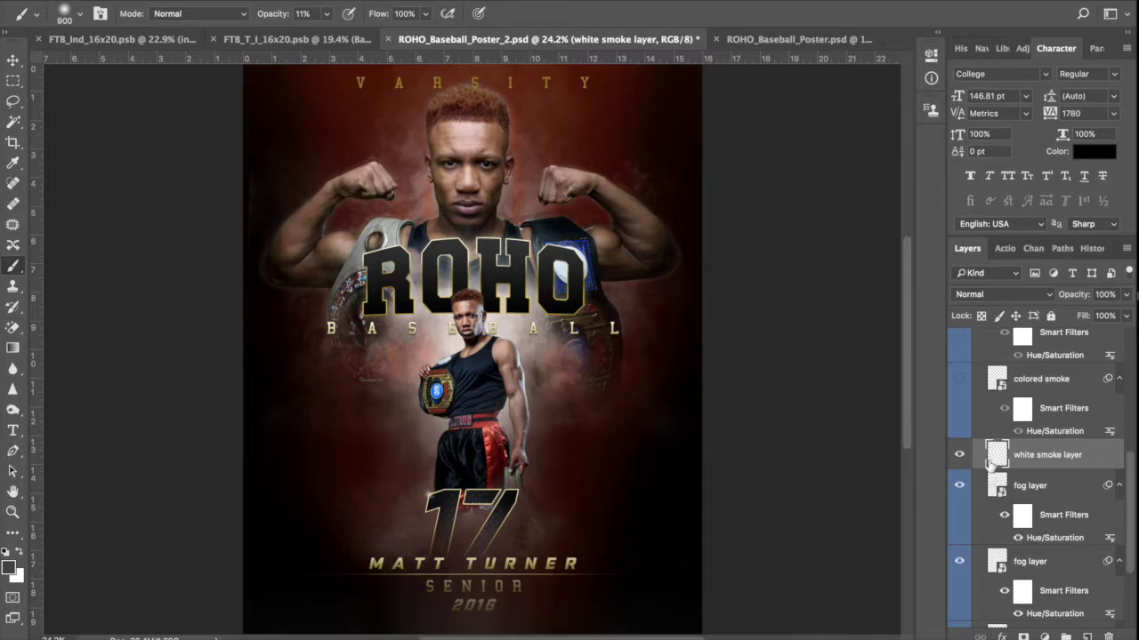
{"action": "left_click", "coordinate": [1051, 391]}
{"action": "left_click", "coordinate": [959, 381]}
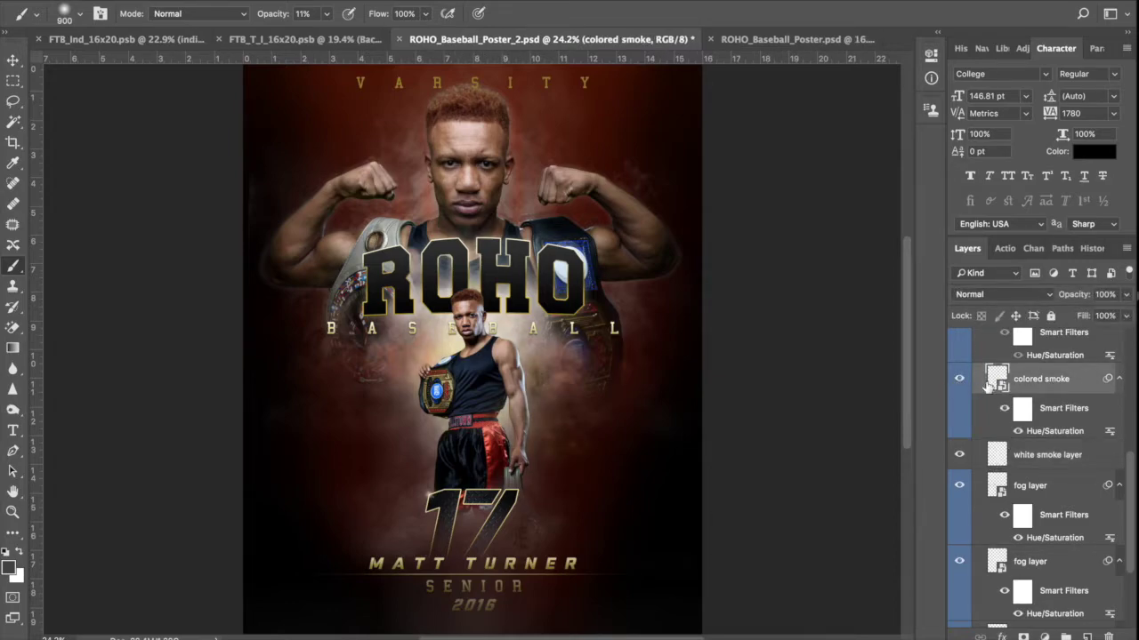
- Set the colored smoke's Hue/Saturation filter to Hue -44, Saturation +29, Lightness -30
{"action": "double_click", "coordinate": [1054, 431]}
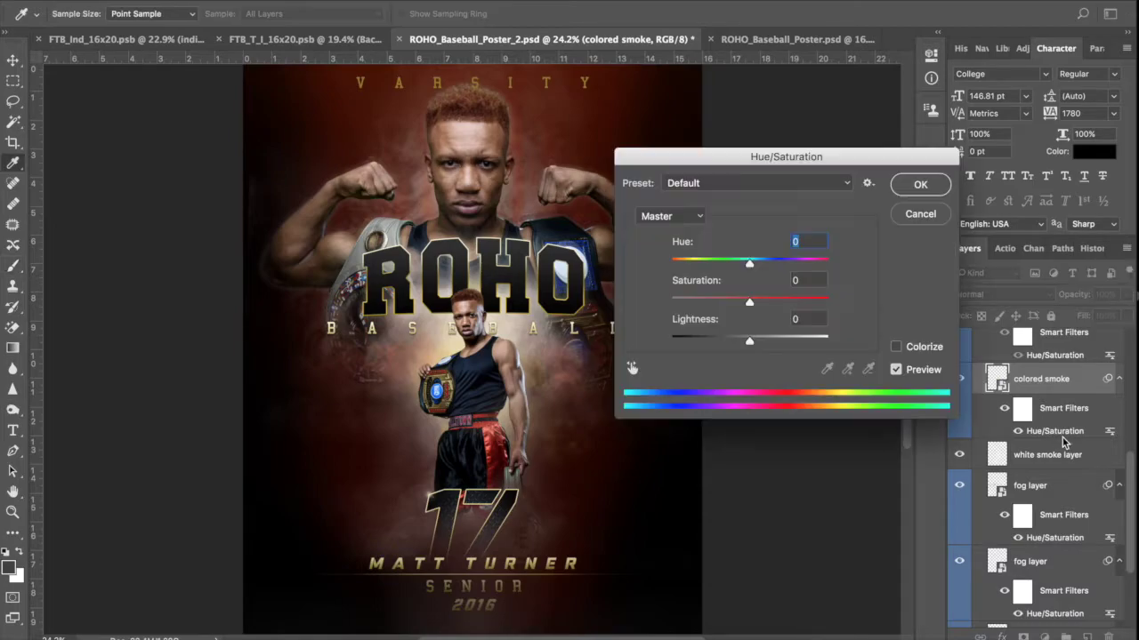
{"action": "left_click_drag", "start_coordinate": [749, 302], "coordinate": [858, 329]}
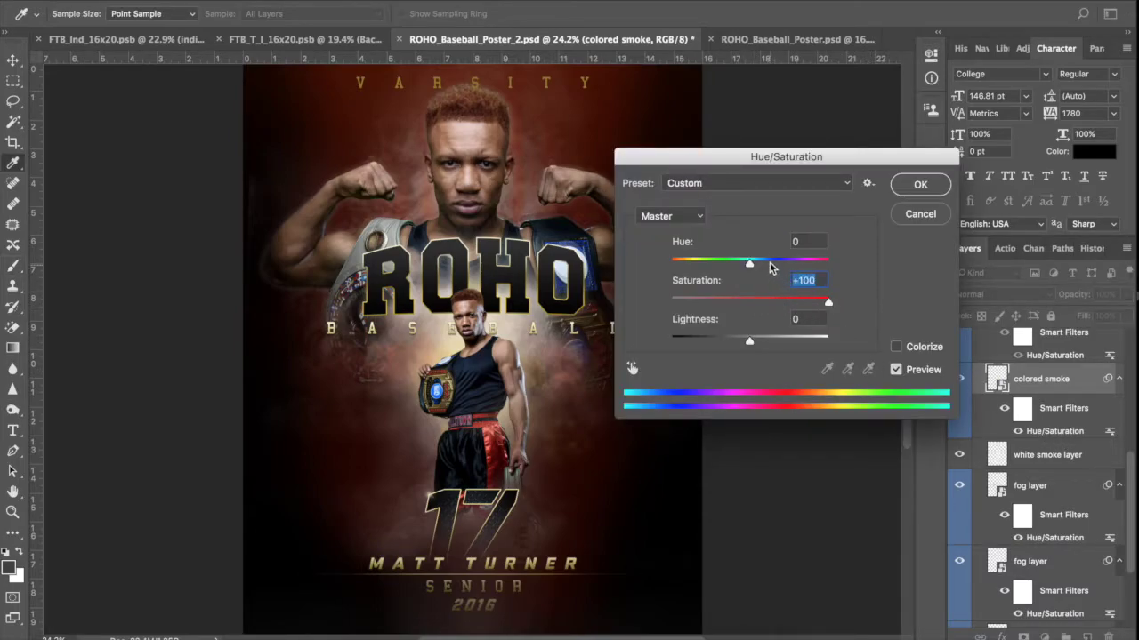
{"action": "left_click_drag", "start_coordinate": [749, 264], "coordinate": [712, 266]}
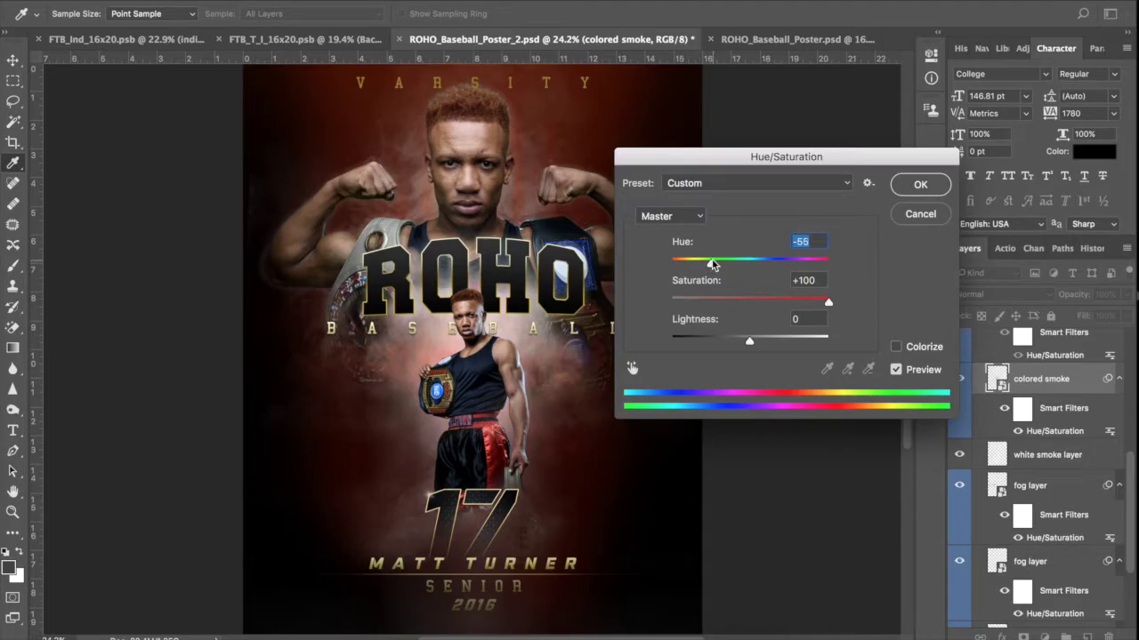
{"action": "left_click_drag", "start_coordinate": [711, 263], "coordinate": [706, 262]}
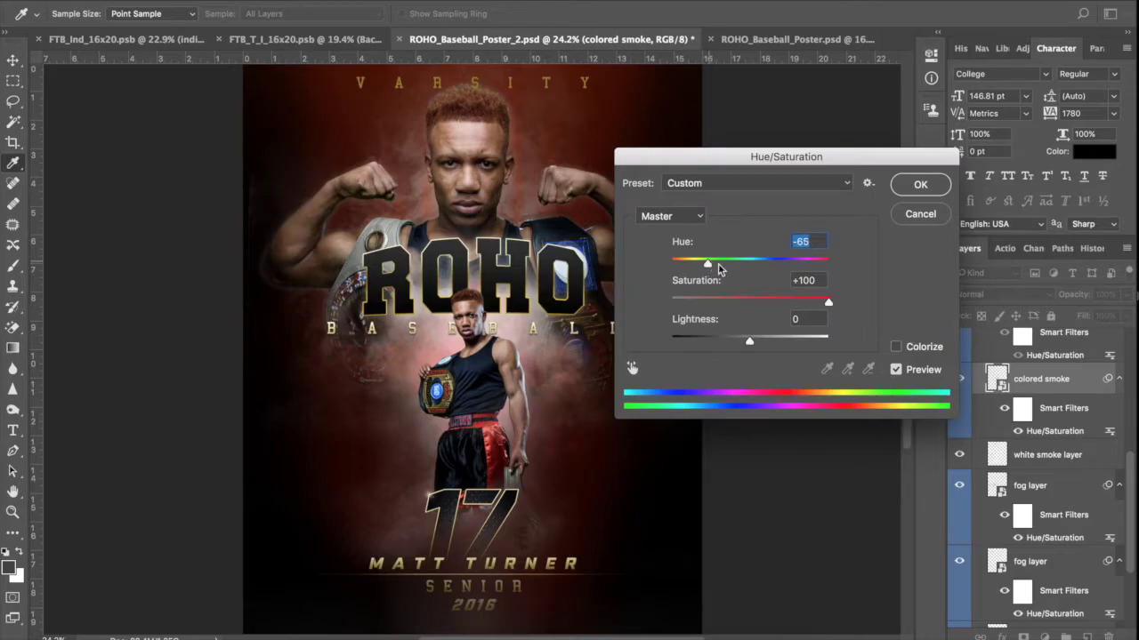
{"action": "left_click_drag", "start_coordinate": [829, 308], "coordinate": [862, 313]}
{"action": "left_click_drag", "start_coordinate": [714, 267], "coordinate": [717, 268]}
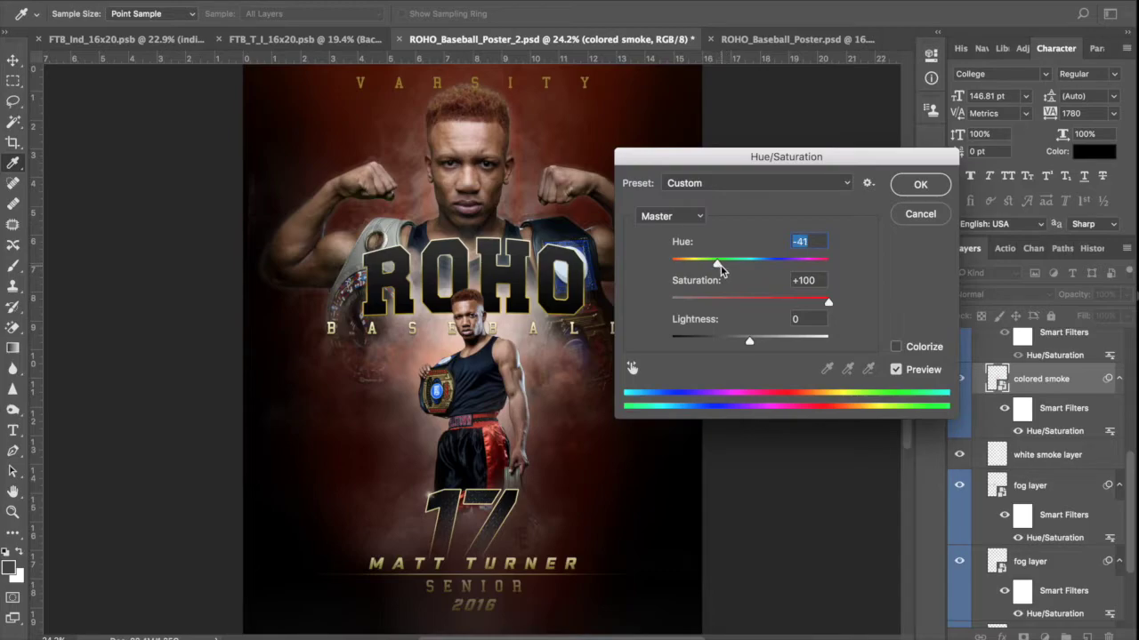
{"action": "left_click_drag", "start_coordinate": [749, 341], "coordinate": [726, 342]}
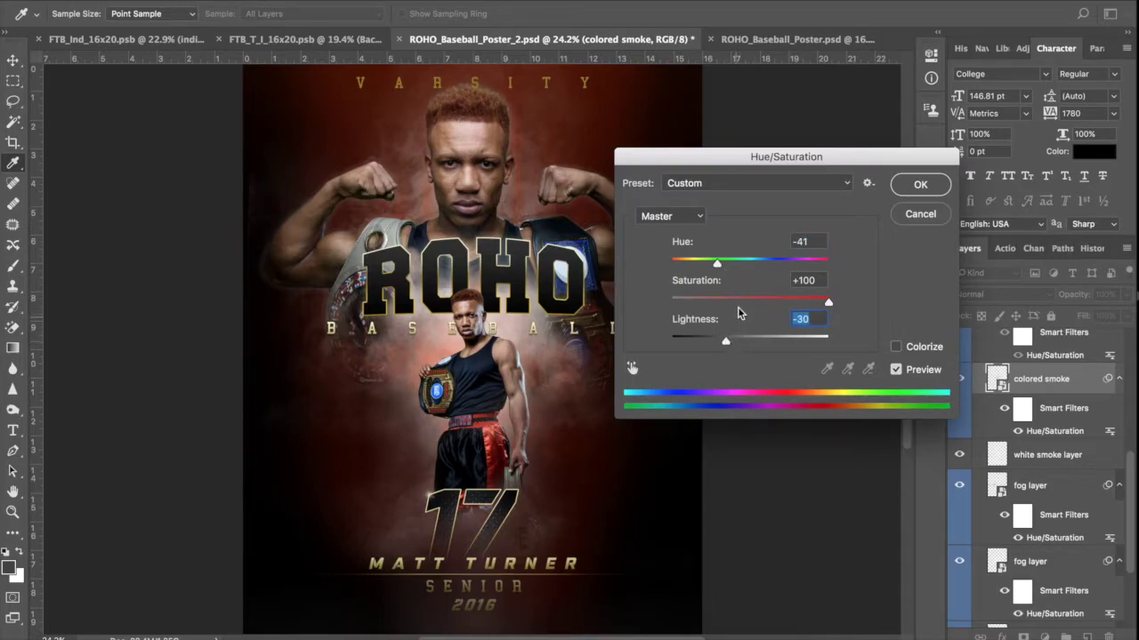
{"action": "left_click_drag", "start_coordinate": [718, 267], "coordinate": [714, 267]}
{"action": "left_click_drag", "start_coordinate": [827, 305], "coordinate": [793, 309]}
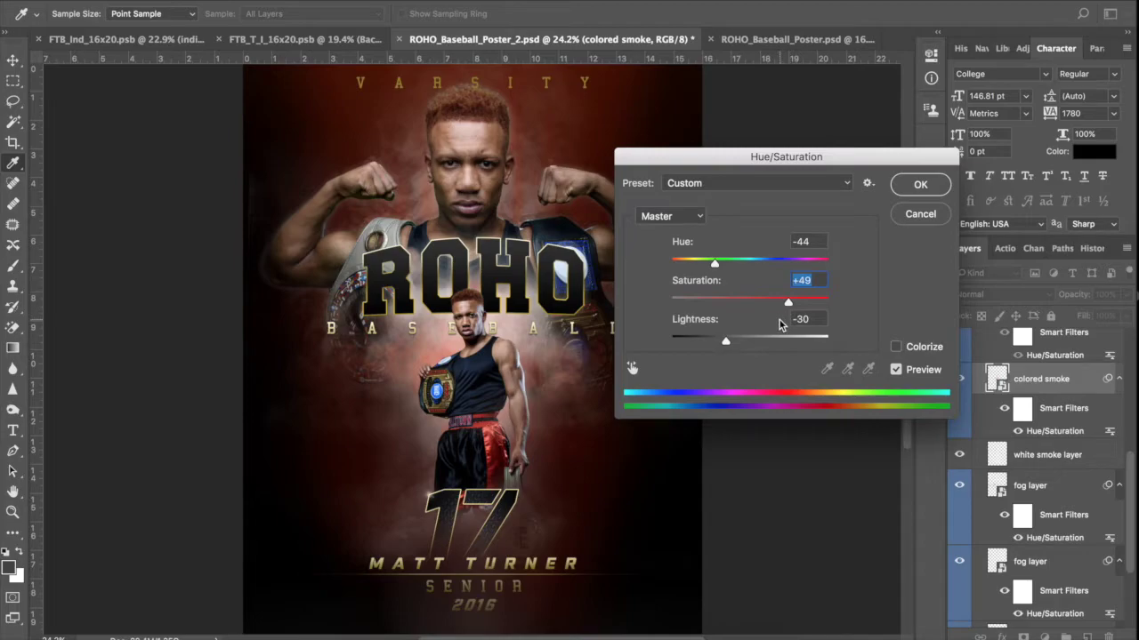
{"action": "left_click_drag", "start_coordinate": [787, 304], "coordinate": [780, 309]}
{"action": "key", "text": "Return"}
{"action": "left_click_drag", "start_coordinate": [1127, 474], "coordinate": [1127, 433]}
- Show the colored smoke copy and set its Hue/Saturation to Hue -44, Saturation -6, Lightness -23
{"action": "left_click", "coordinate": [991, 392]}
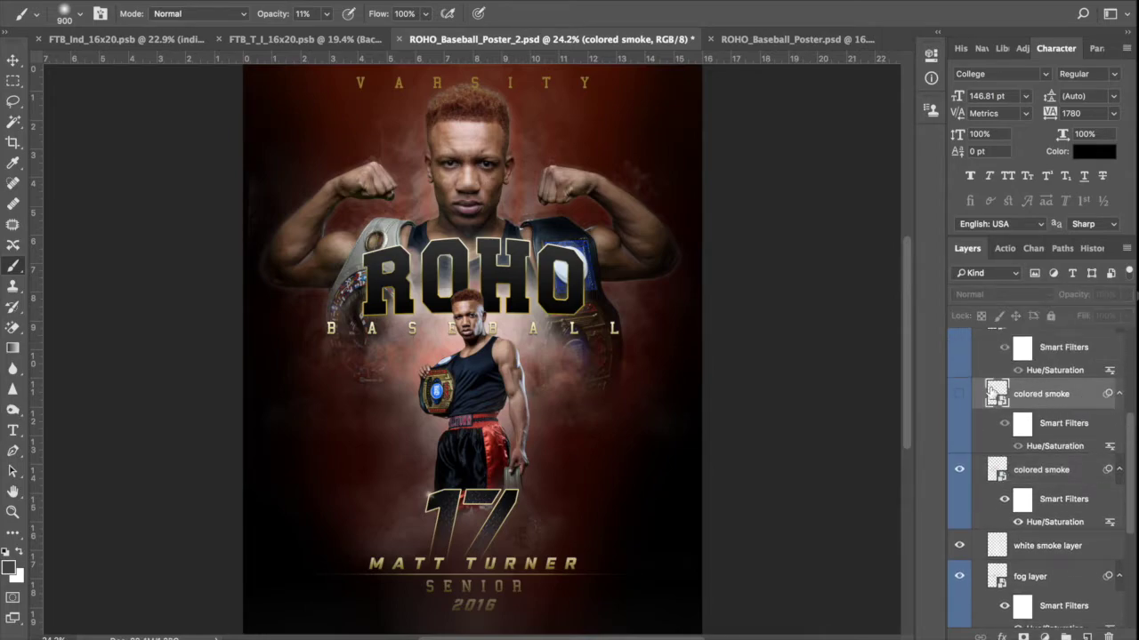
{"action": "left_click", "coordinate": [958, 397]}
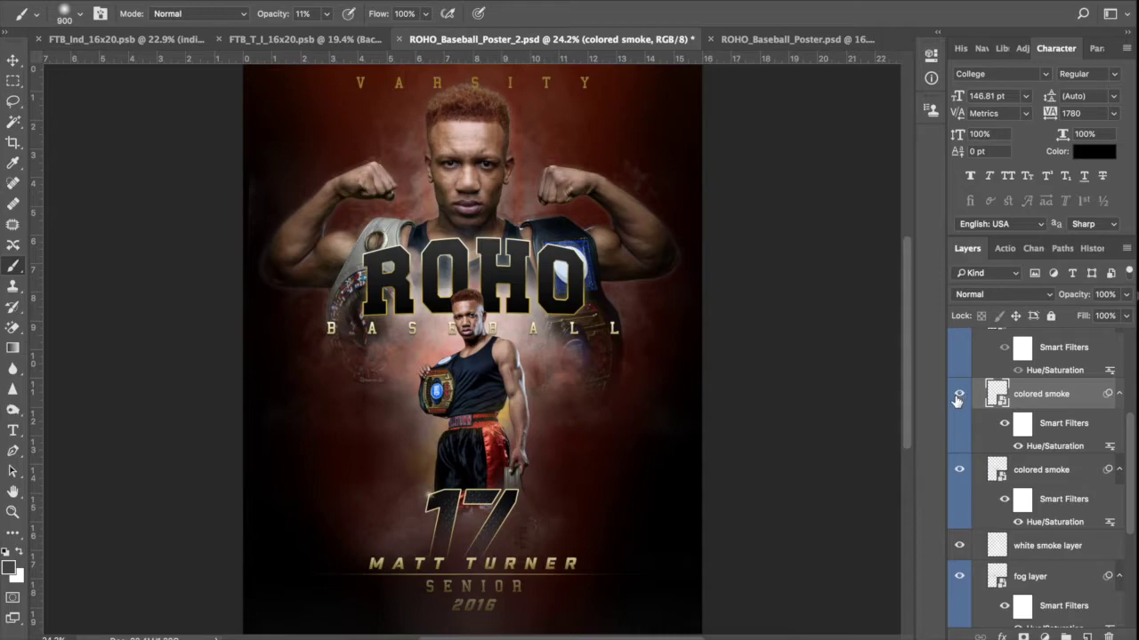
{"action": "double_click", "coordinate": [1053, 447]}
{"action": "left_click_drag", "start_coordinate": [758, 307], "coordinate": [751, 301]}
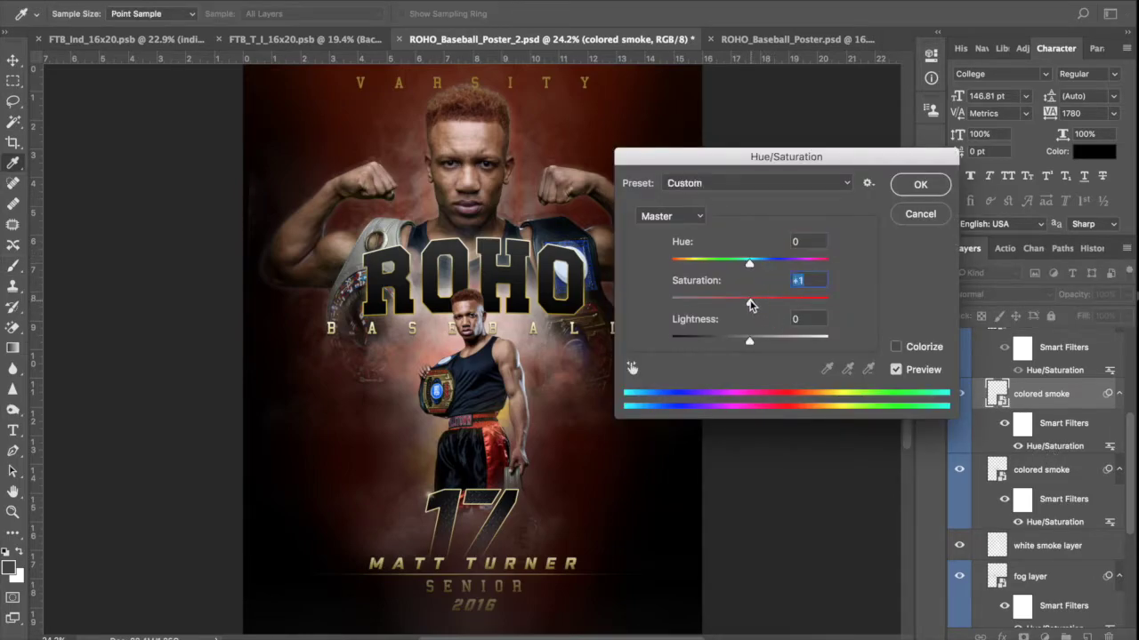
{"action": "left_click_drag", "start_coordinate": [753, 263], "coordinate": [714, 264]}
{"action": "left_click_drag", "start_coordinate": [760, 343], "coordinate": [735, 340]}
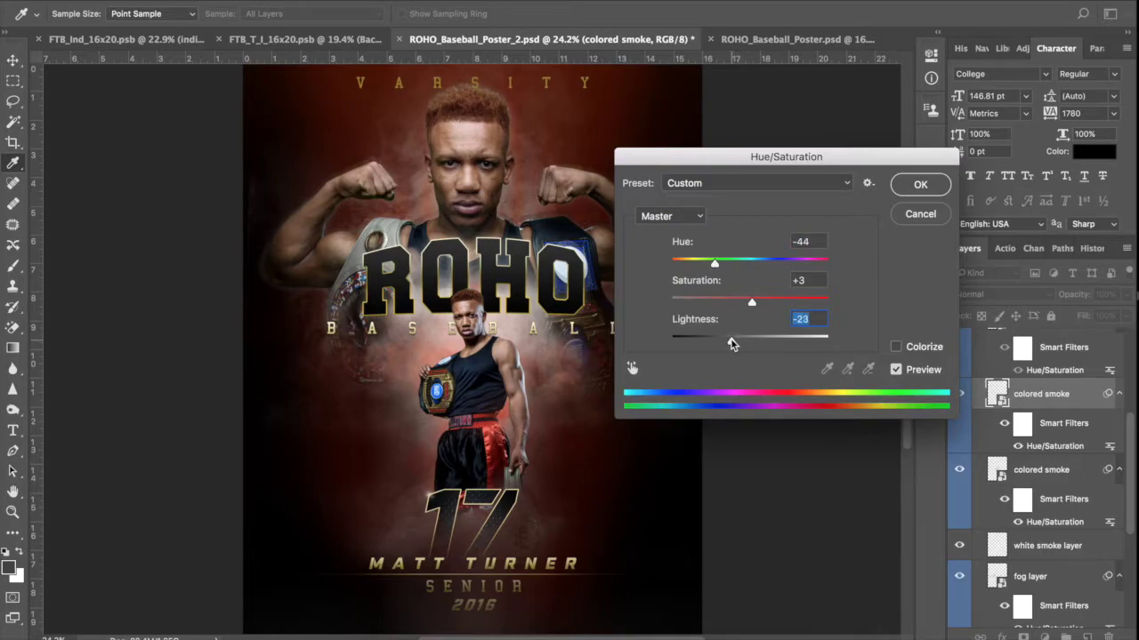
{"action": "left_click_drag", "start_coordinate": [751, 309], "coordinate": [745, 307]}
{"action": "left_click", "coordinate": [920, 185]}
{"action": "left_click_drag", "start_coordinate": [1131, 445], "coordinate": [1125, 381]}
{"action": "left_click", "coordinate": [1090, 472]}
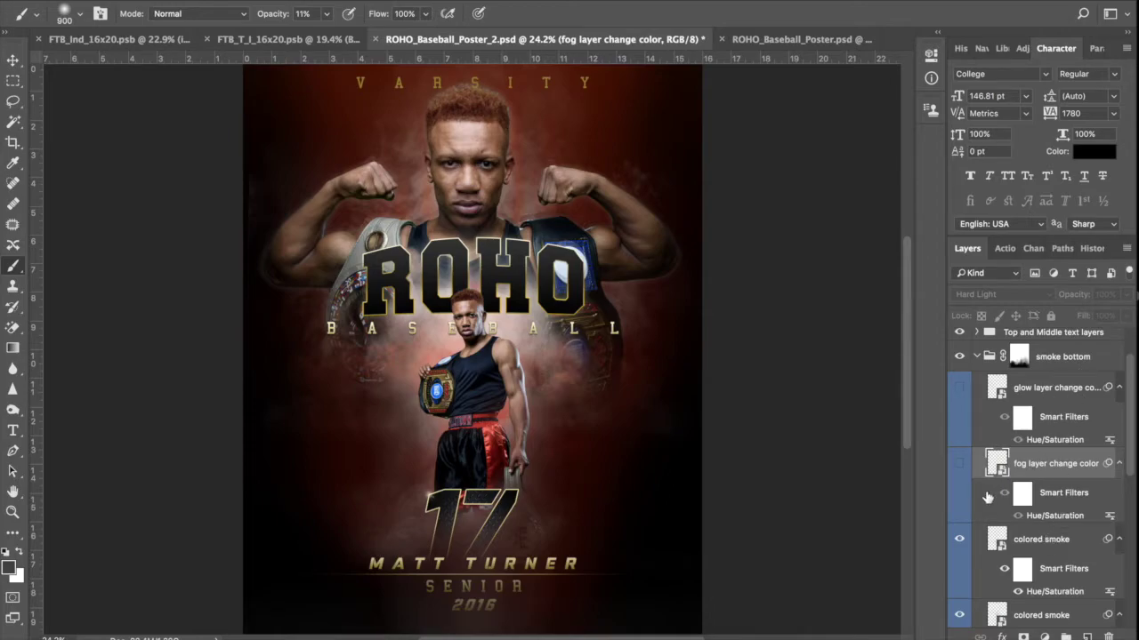
- Show the fog layer change color layer and recolour it to Hue -45, Saturation +30, Lightness -32
{"action": "left_click", "coordinate": [959, 466]}
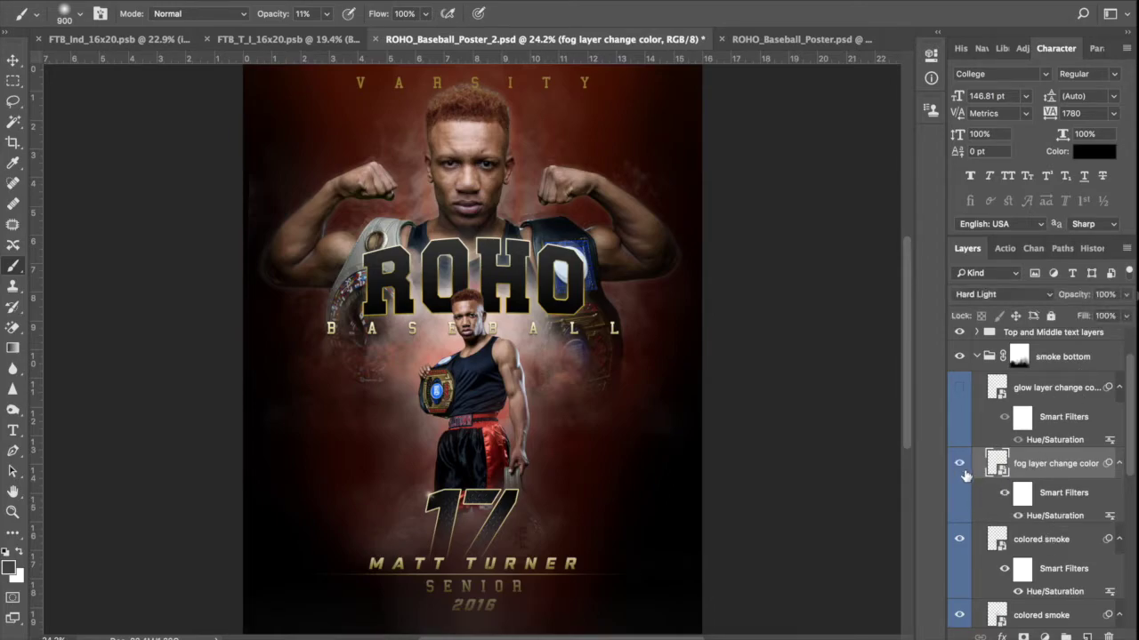
{"action": "left_click", "coordinate": [958, 467]}
{"action": "left_click", "coordinate": [958, 467]}
{"action": "double_click", "coordinate": [1054, 522]}
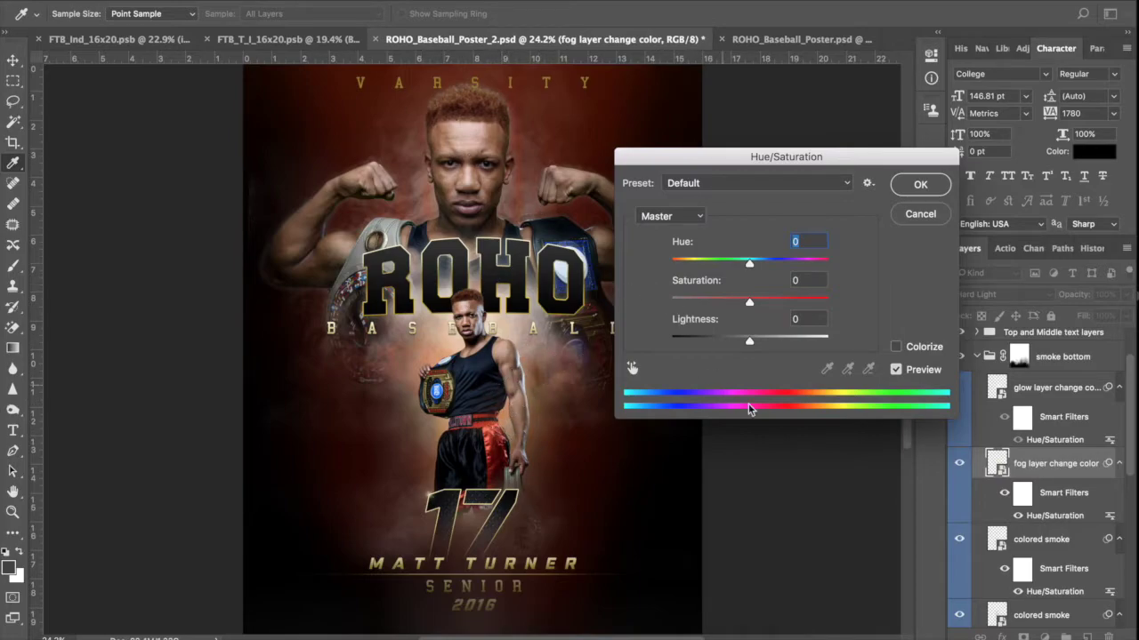
{"action": "left_click_drag", "start_coordinate": [752, 302], "coordinate": [674, 302]}
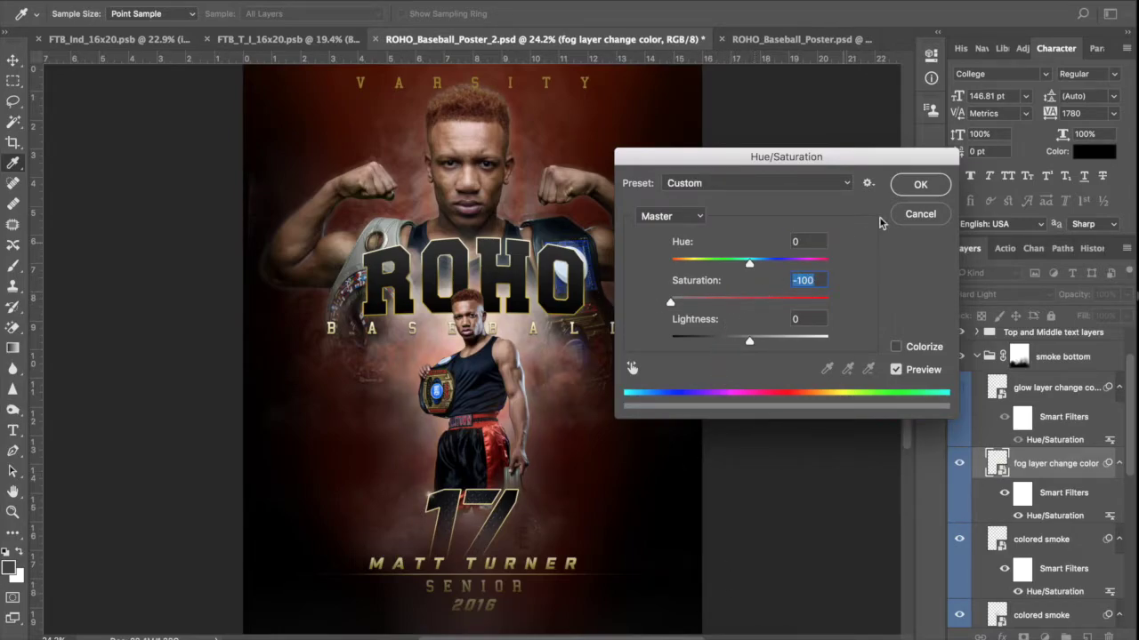
{"action": "left_click_drag", "start_coordinate": [672, 304], "coordinate": [763, 304]}
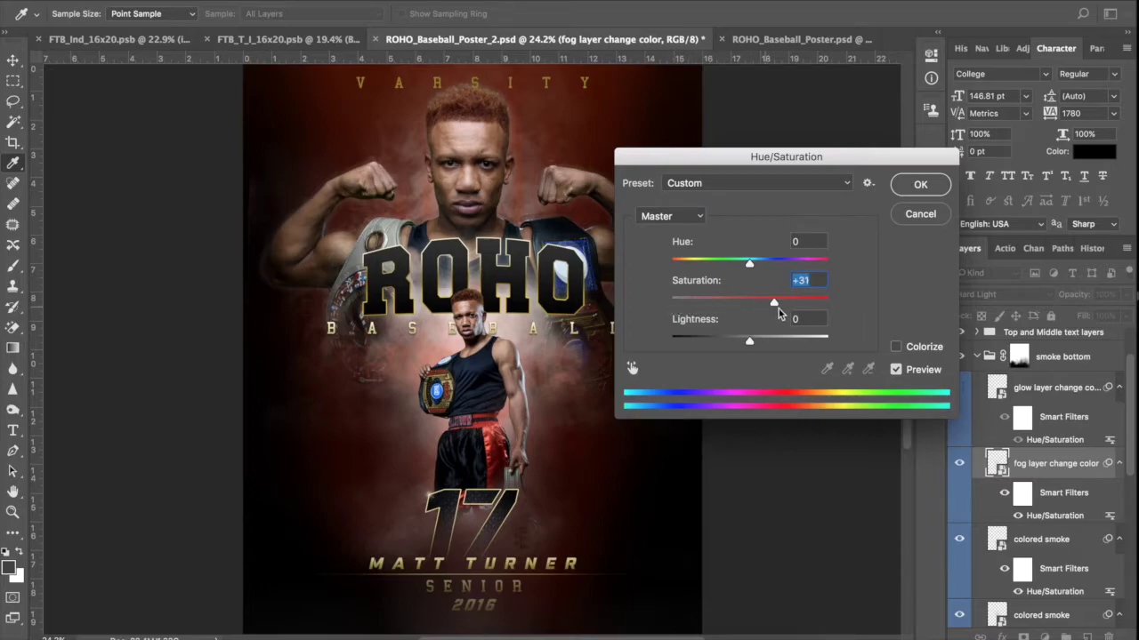
{"action": "left_click_drag", "start_coordinate": [749, 264], "coordinate": [714, 261]}
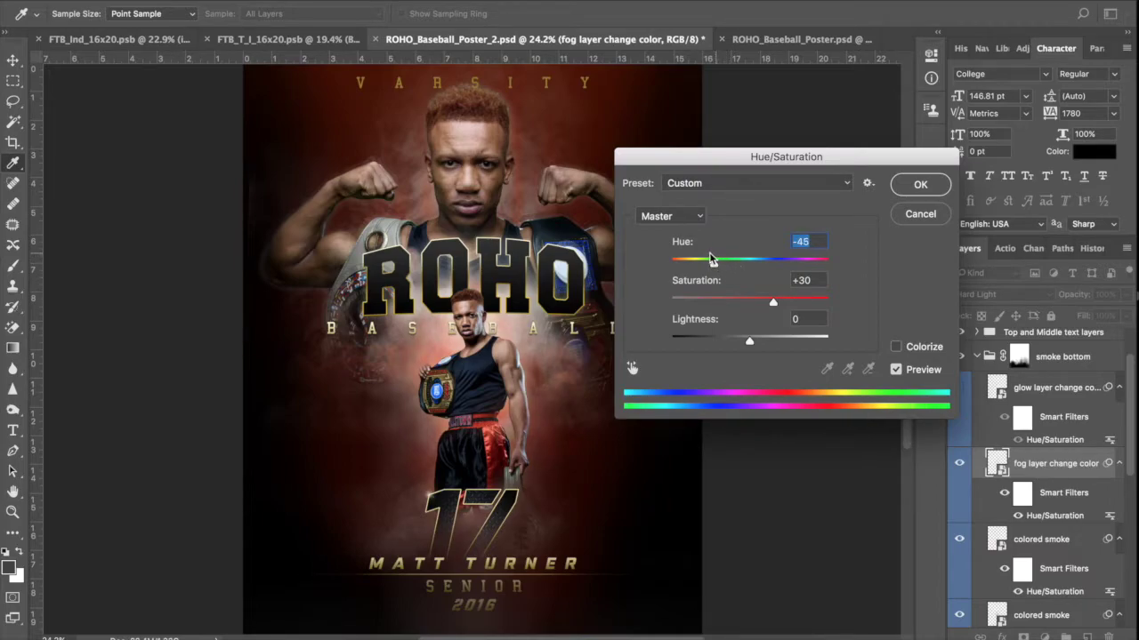
{"action": "left_click_drag", "start_coordinate": [752, 341], "coordinate": [725, 341]}
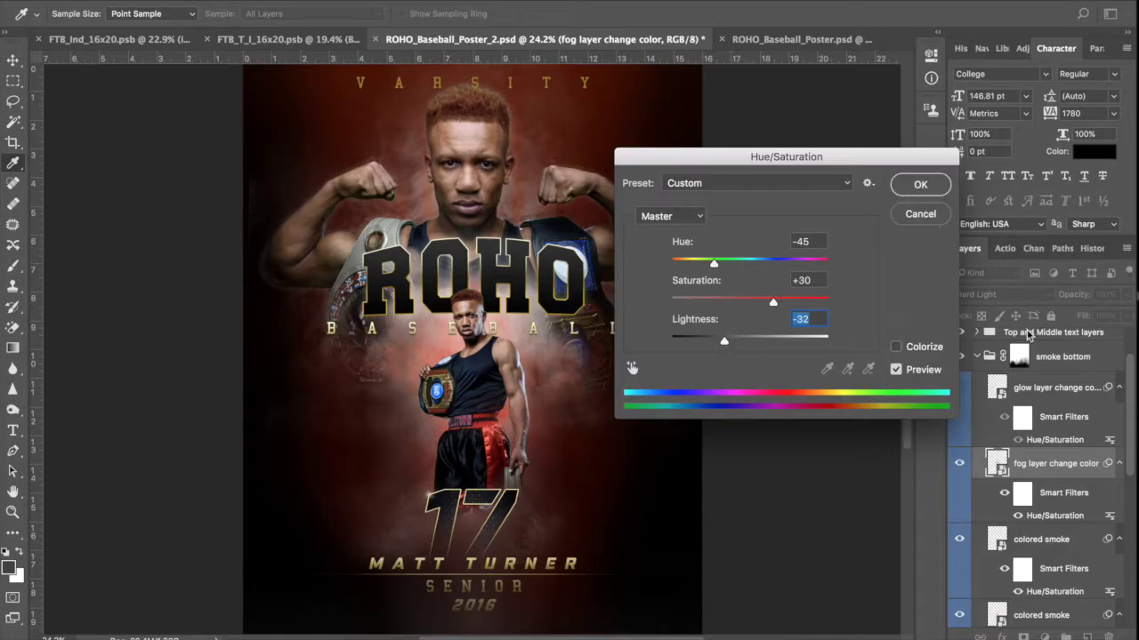
{"action": "key", "text": "Return"}
- Toggle the glow layer's visibility to compare the poster with and without it
{"action": "left_click", "coordinate": [1072, 392]}
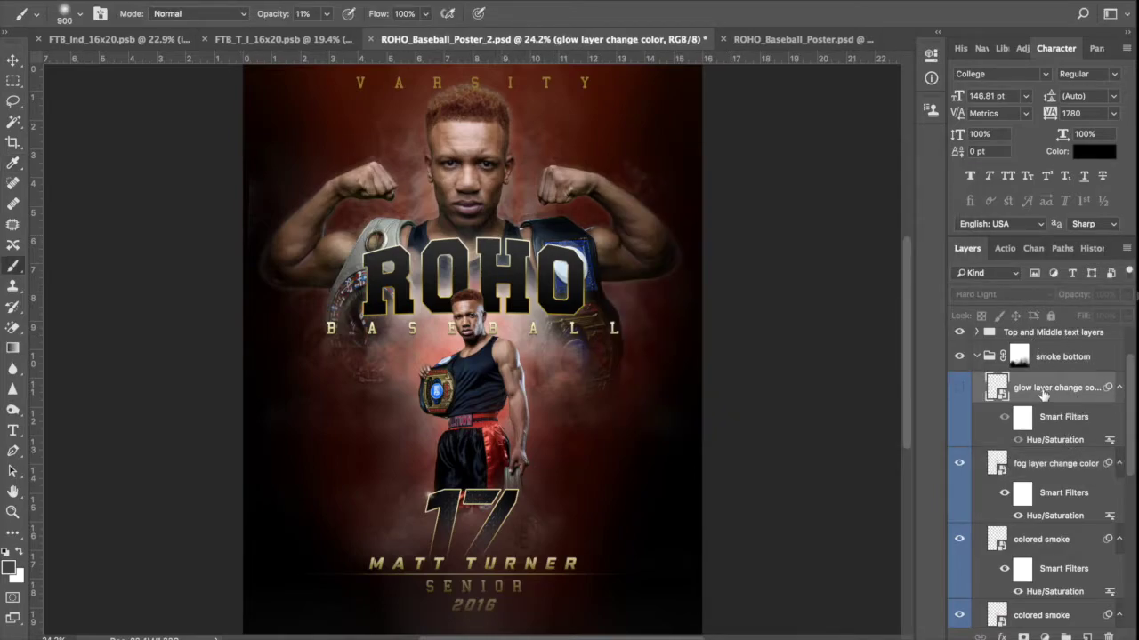
{"action": "left_click", "coordinate": [960, 391]}
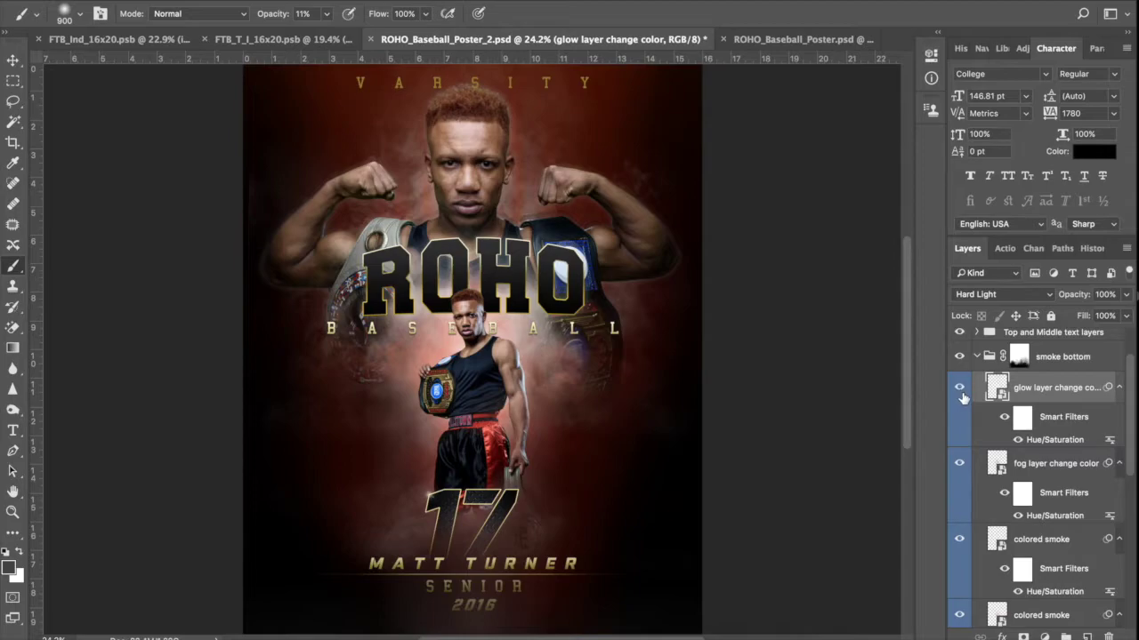
{"action": "left_click", "coordinate": [959, 387]}
{"action": "left_click", "coordinate": [959, 384]}
- Collapse the smoke bottom group and expand the Top and Middle text layers group
{"action": "left_click", "coordinate": [978, 359]}
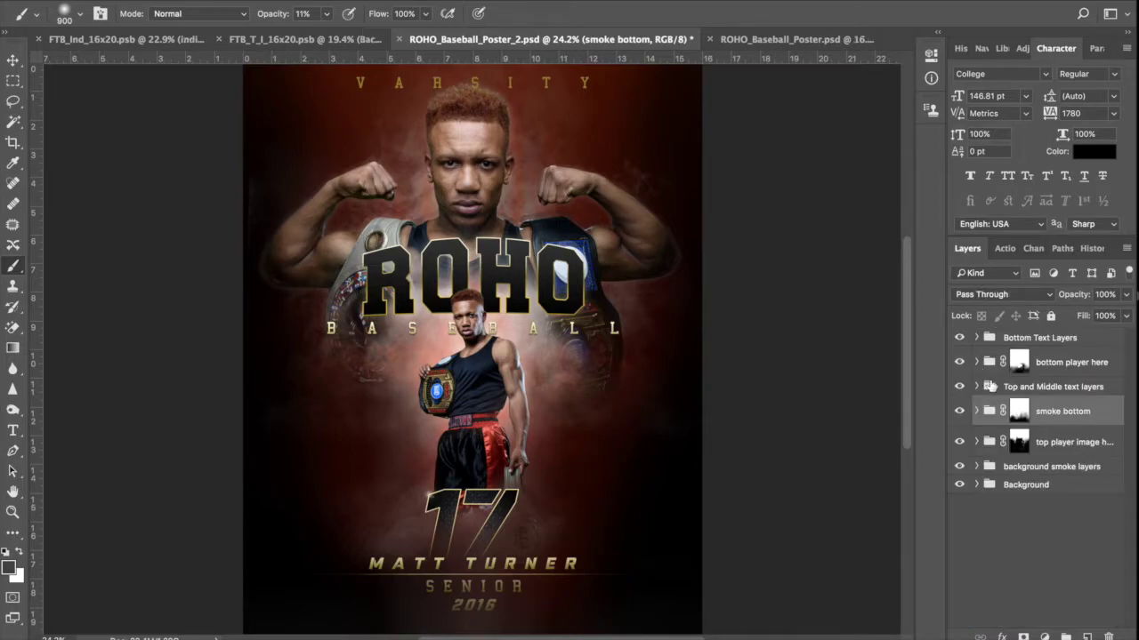
{"action": "left_click", "coordinate": [1078, 389]}
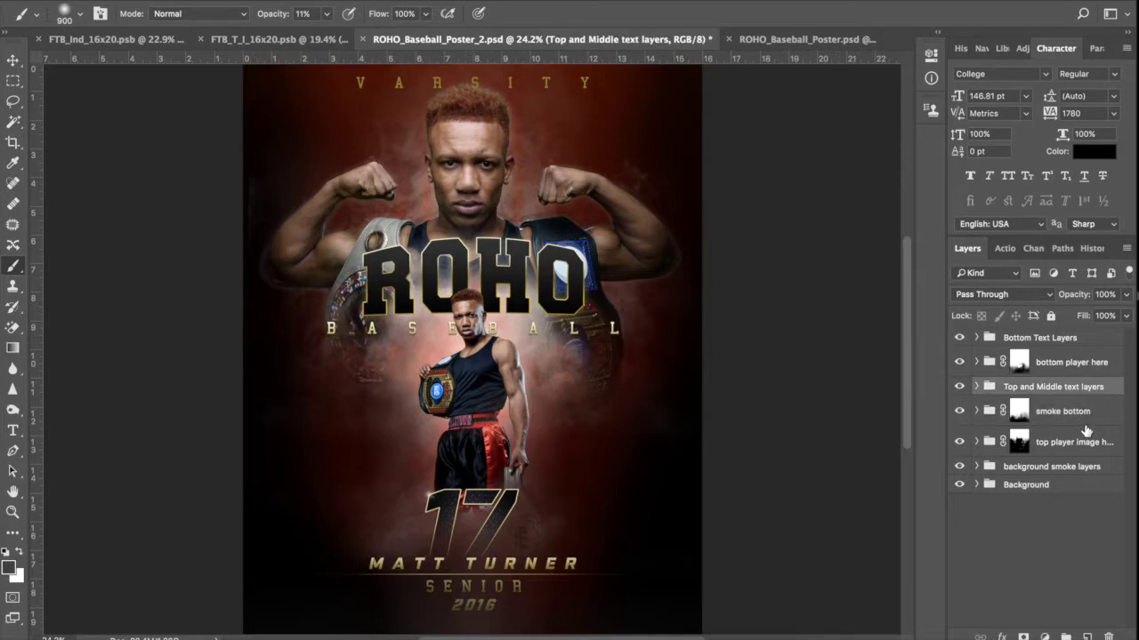
{"action": "left_click", "coordinate": [977, 387]}
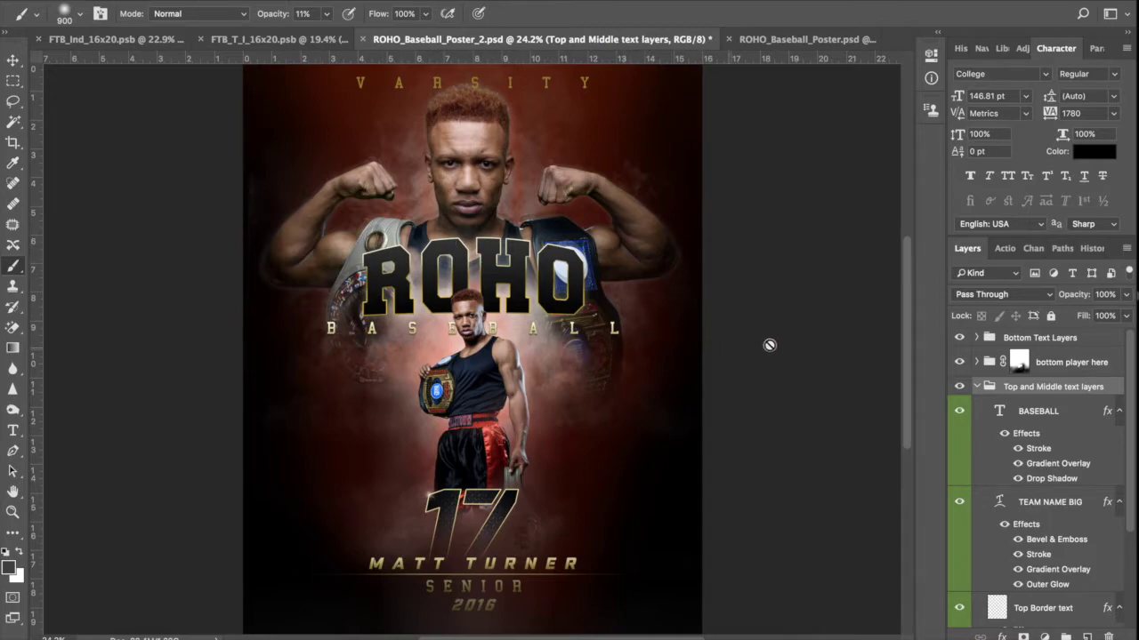
{"action": "left_click", "coordinate": [1057, 418]}
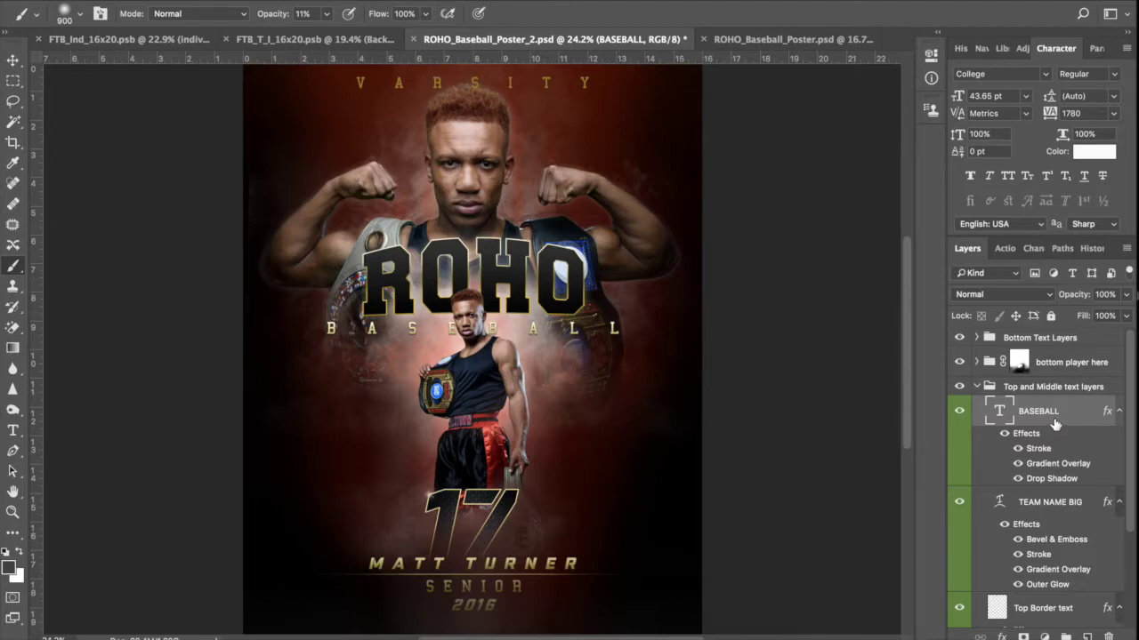
{"action": "double_click", "coordinate": [1000, 413]}
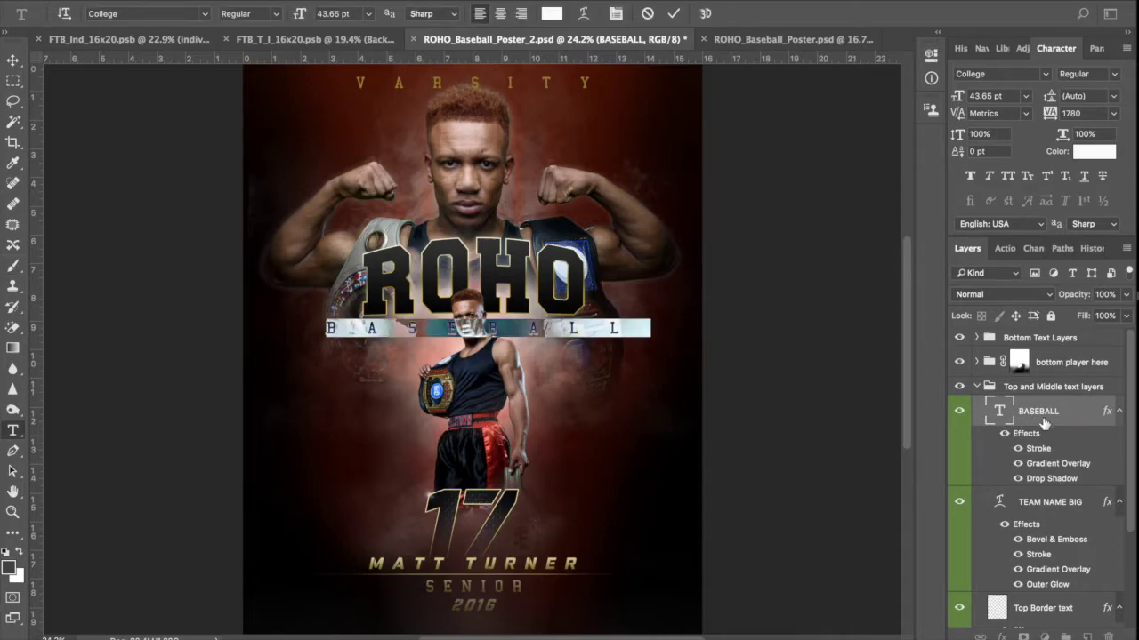
{"action": "key", "text": "Escape"}
{"action": "key", "text": "b"}
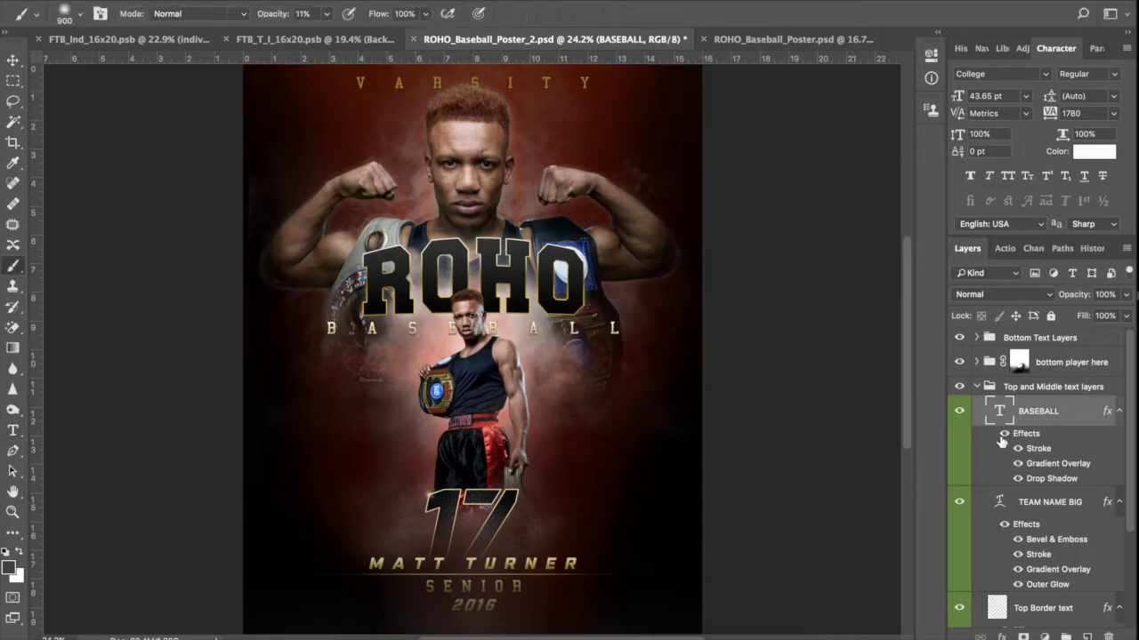
{"action": "left_click", "coordinate": [1051, 605]}
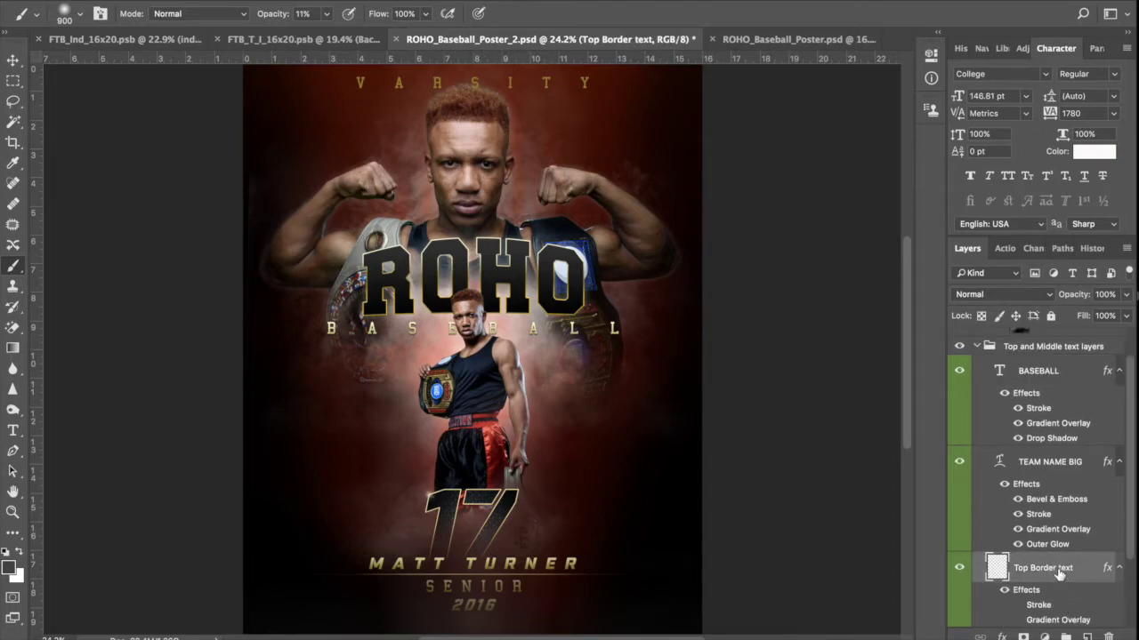
{"action": "left_click", "coordinate": [958, 567]}
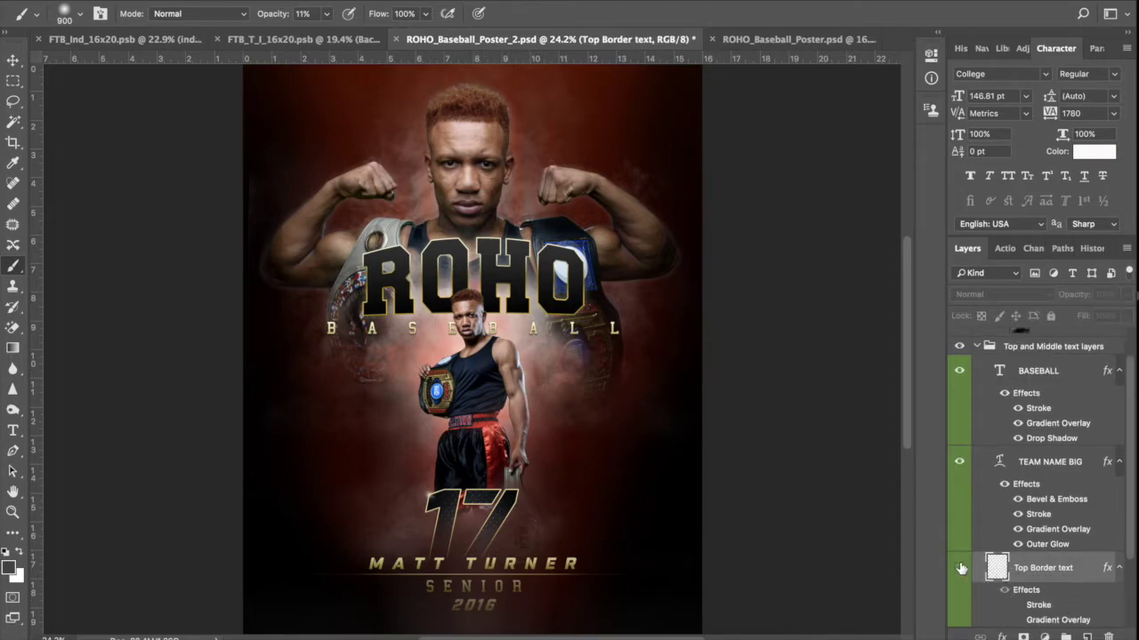
{"action": "left_click", "coordinate": [959, 568]}
{"action": "left_click_drag", "start_coordinate": [1131, 545], "coordinate": [1133, 569]}
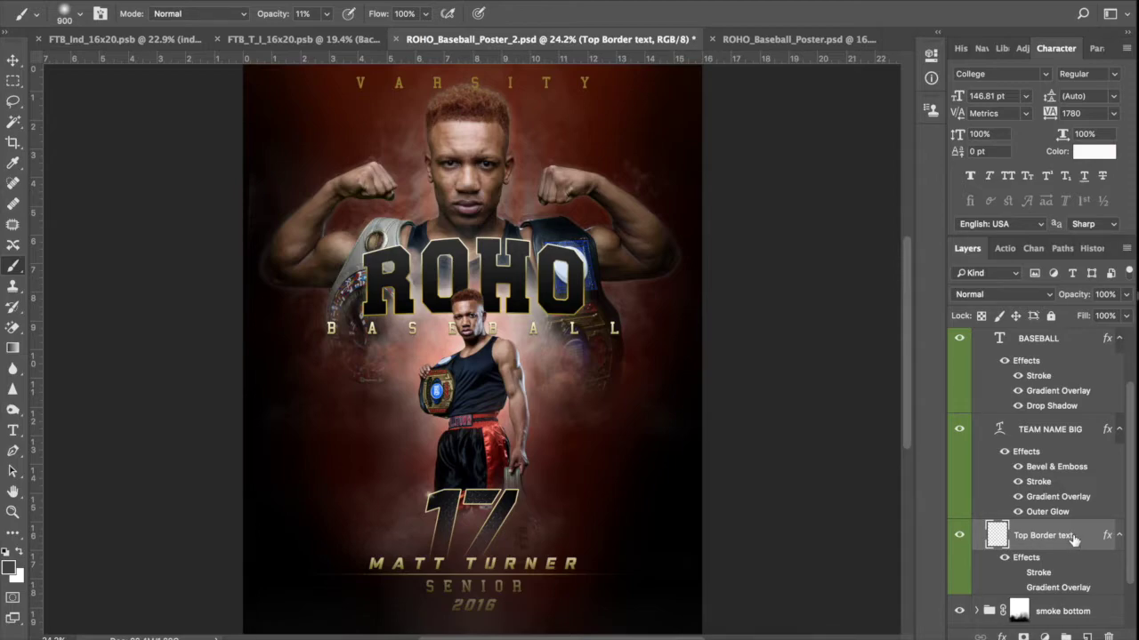
- Delete the Top Border text layer and duplicate the BASEBALL text layer
{"action": "key", "text": "Delete"}
{"action": "left_click_drag", "start_coordinate": [1042, 354], "coordinate": [1058, 545]}
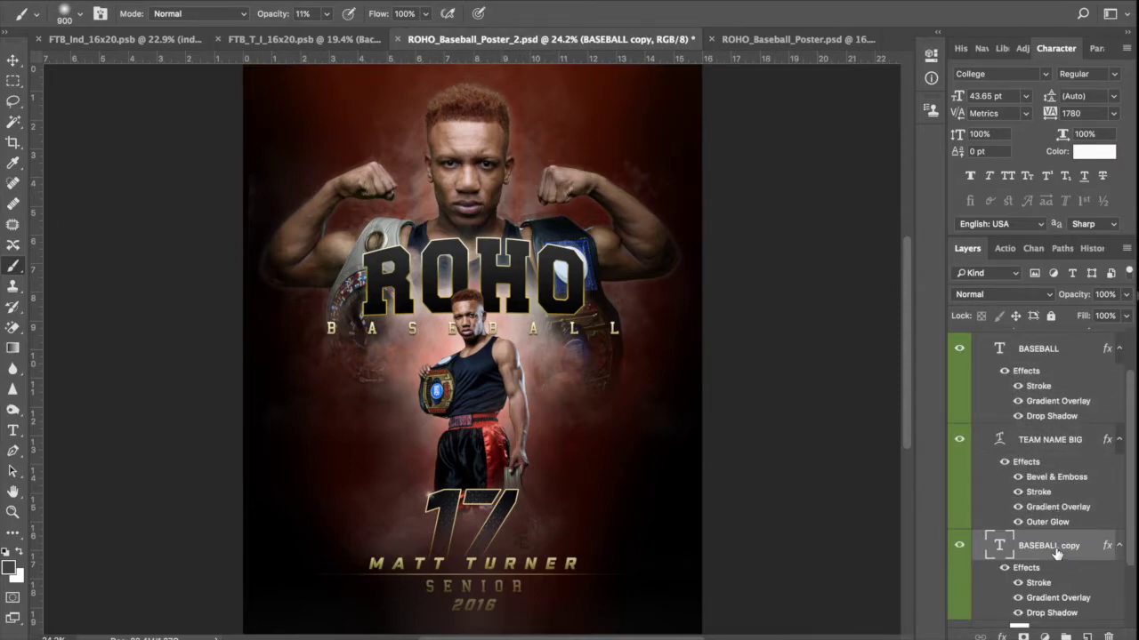
{"action": "left_click", "coordinate": [13, 59]}
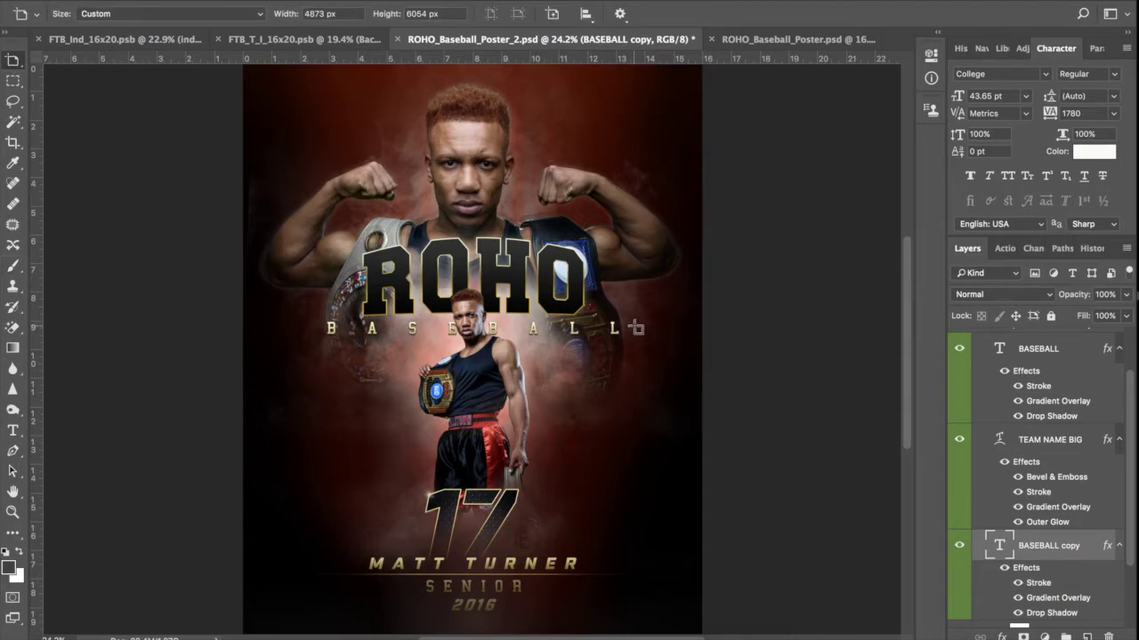
{"action": "left_click_drag", "start_coordinate": [19, 62], "coordinate": [60, 60]}
- Free-transform the BASEBALL copy and move it up to the top of the poster
{"action": "key", "text": "ctrl+t"}
{"action": "left_click_drag", "start_coordinate": [612, 335], "coordinate": [583, 230]}
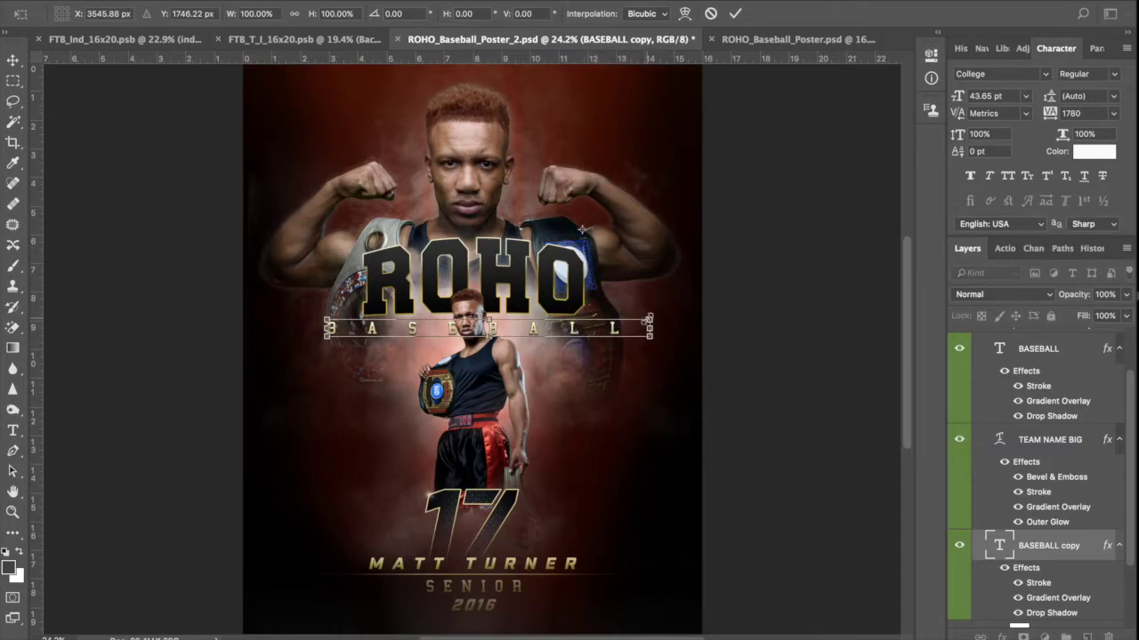
{"action": "left_click_drag", "start_coordinate": [641, 335], "coordinate": [626, 275]}
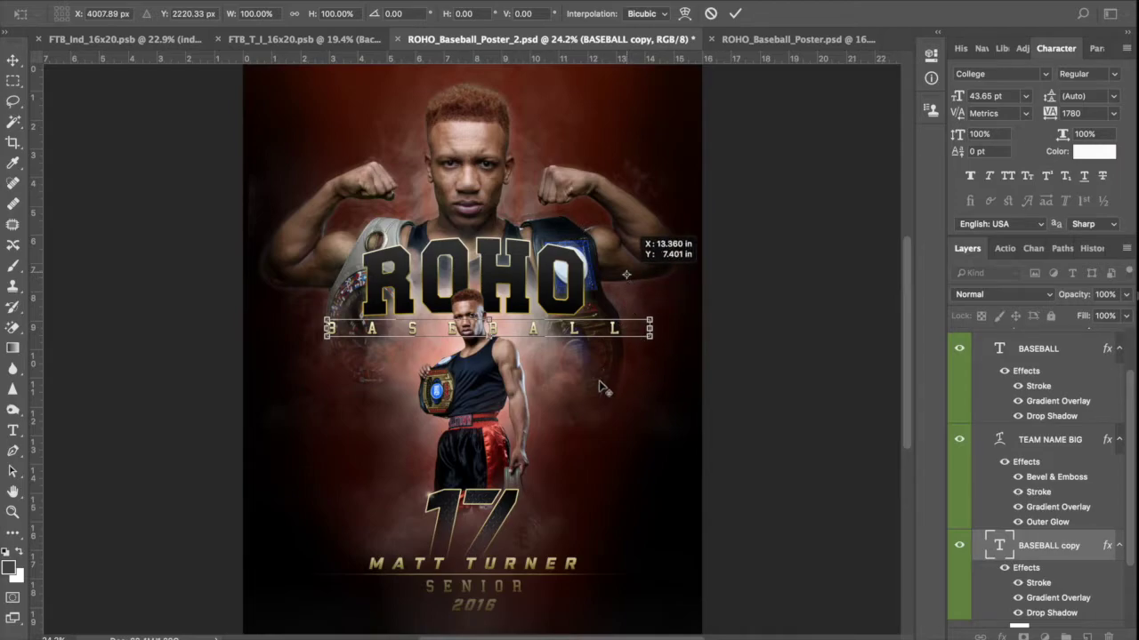
{"action": "scroll", "coordinate": [580, 339], "scroll_direction": "up", "scroll_amount": 1}
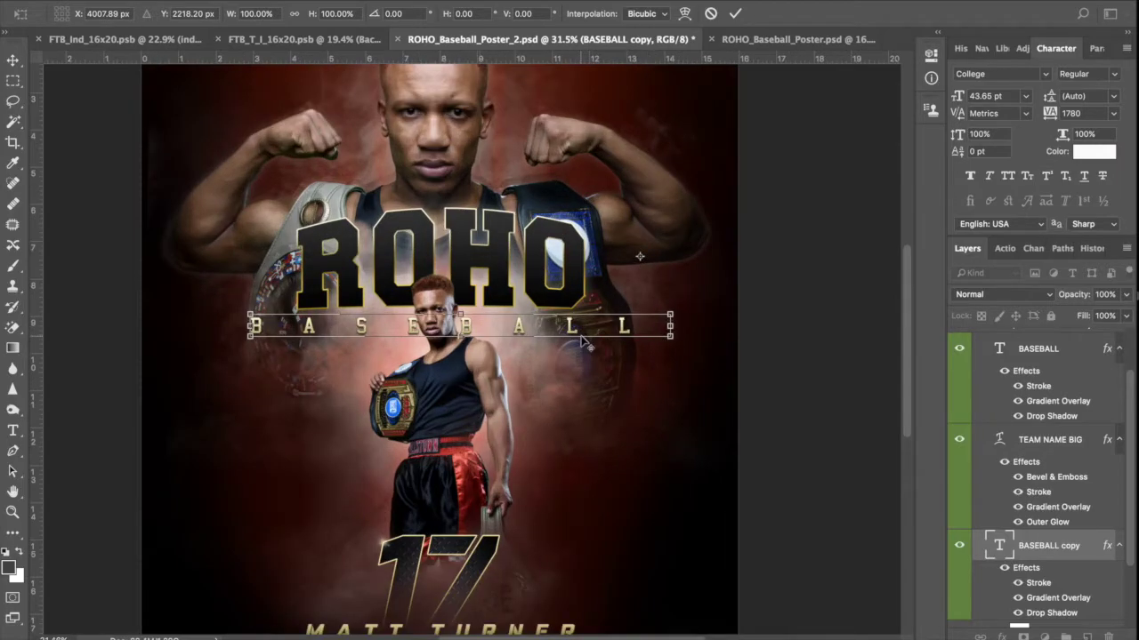
{"action": "scroll", "coordinate": [582, 287], "scroll_direction": "up", "scroll_amount": 2}
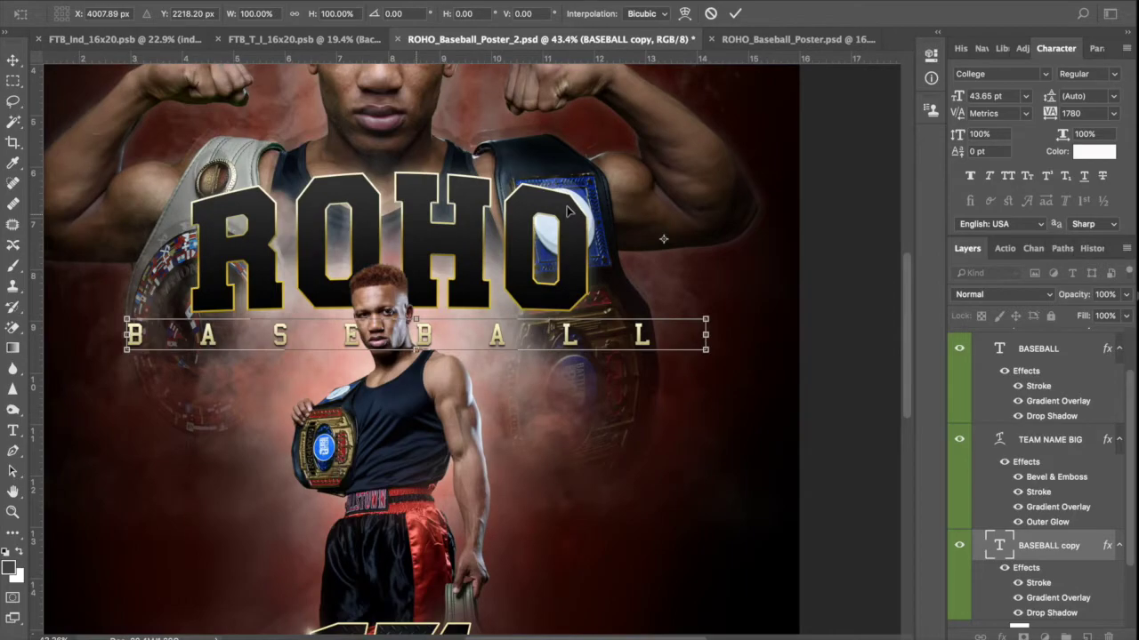
{"action": "left_click_drag", "start_coordinate": [604, 366], "coordinate": [643, 320]}
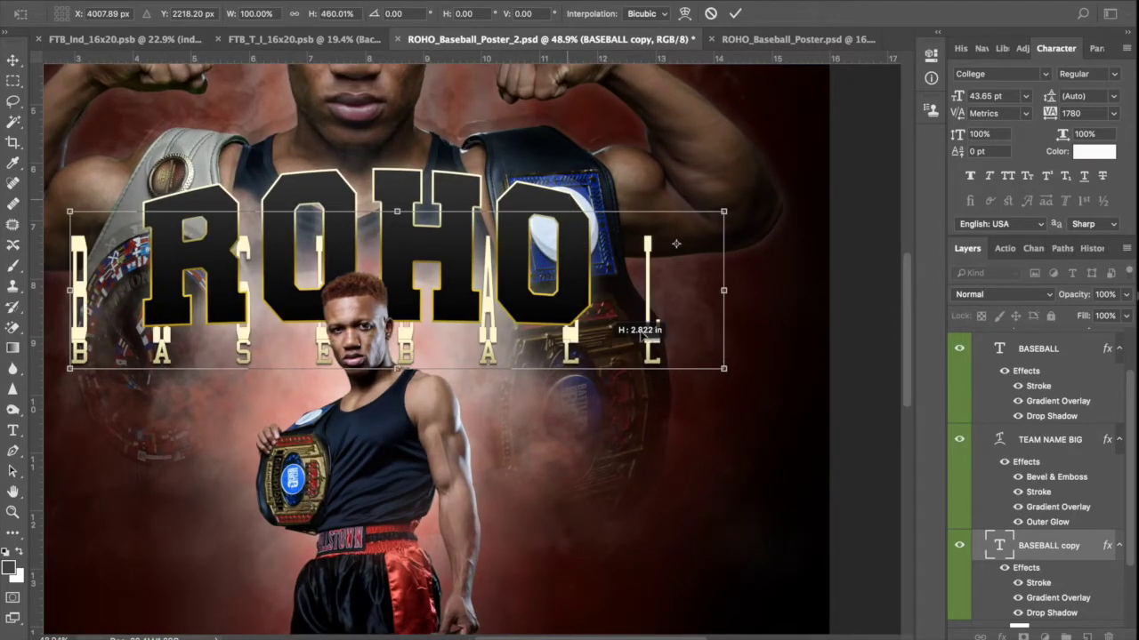
{"action": "left_click", "coordinate": [709, 15]}
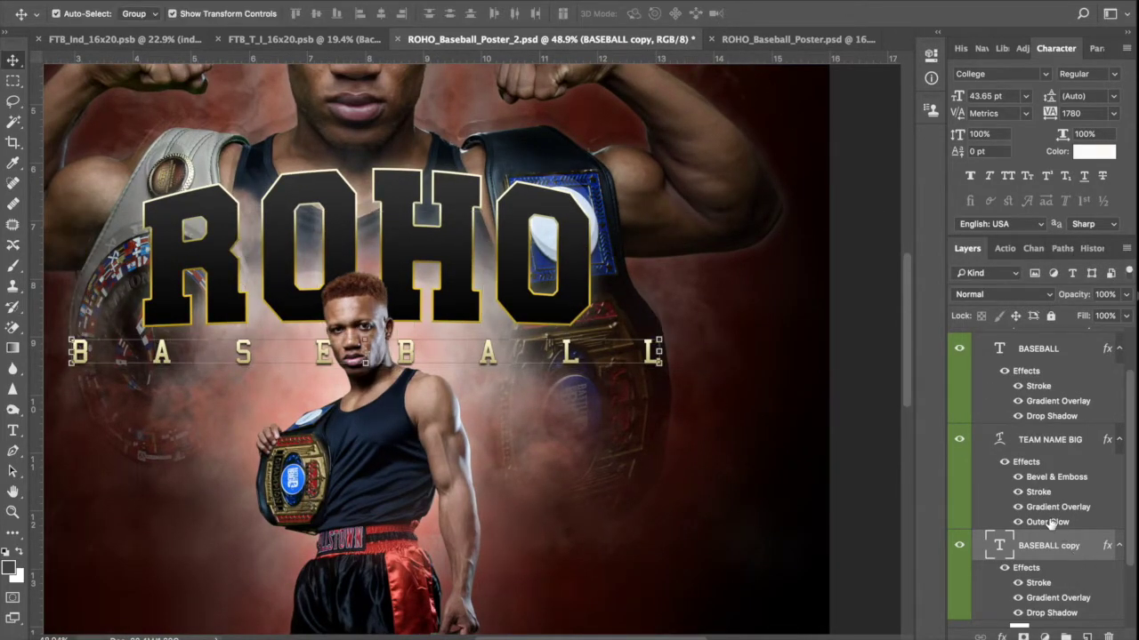
{"action": "left_click", "coordinate": [658, 339]}
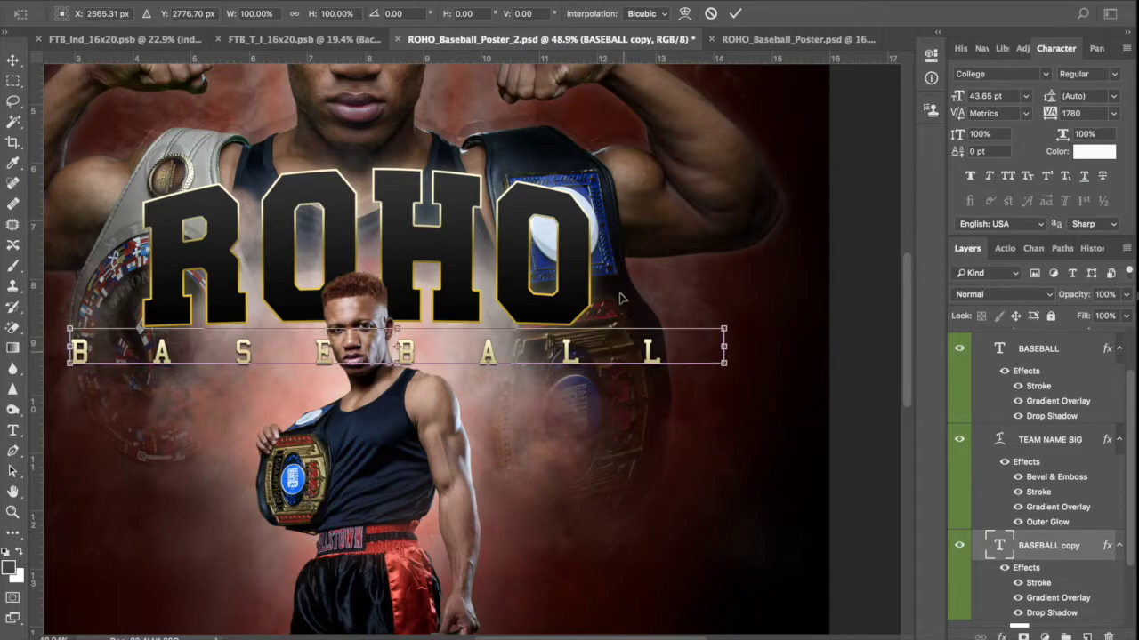
{"action": "left_click_drag", "start_coordinate": [602, 201], "coordinate": [588, 110]}
{"action": "left_click_drag", "start_coordinate": [587, 61], "coordinate": [590, 158]}
{"action": "left_click", "coordinate": [735, 13]}
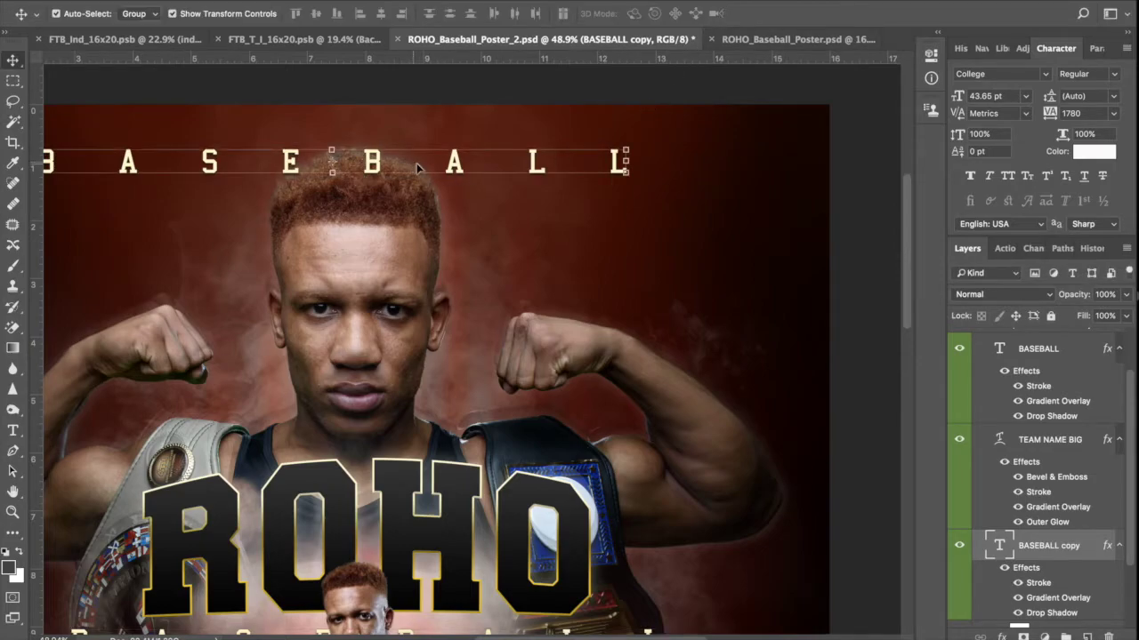
- Nudge the top BASEBALL line left and right with the arrow keys until it is centred
{"action": "key", "text": "Right"}
{"action": "key", "text": "Right"}
{"action": "key", "text": "Right"}
{"action": "key", "text": "Right"}
{"action": "key", "text": "Right"}
{"action": "key", "text": "Right"}
{"action": "key", "text": "Right"}
{"action": "key", "text": "Right"}
{"action": "key", "text": "Right"}
{"action": "key", "text": "Right"}
{"action": "key", "text": "Right"}
{"action": "key", "text": "Right"}
{"action": "key", "text": "Right"}
{"action": "key", "text": "Right"}
{"action": "key", "text": "Right"}
{"action": "key", "text": "Right"}
{"action": "key", "text": "Right"}
{"action": "key", "text": "Right"}
{"action": "key", "text": "Right"}
{"action": "key", "text": "Right"}
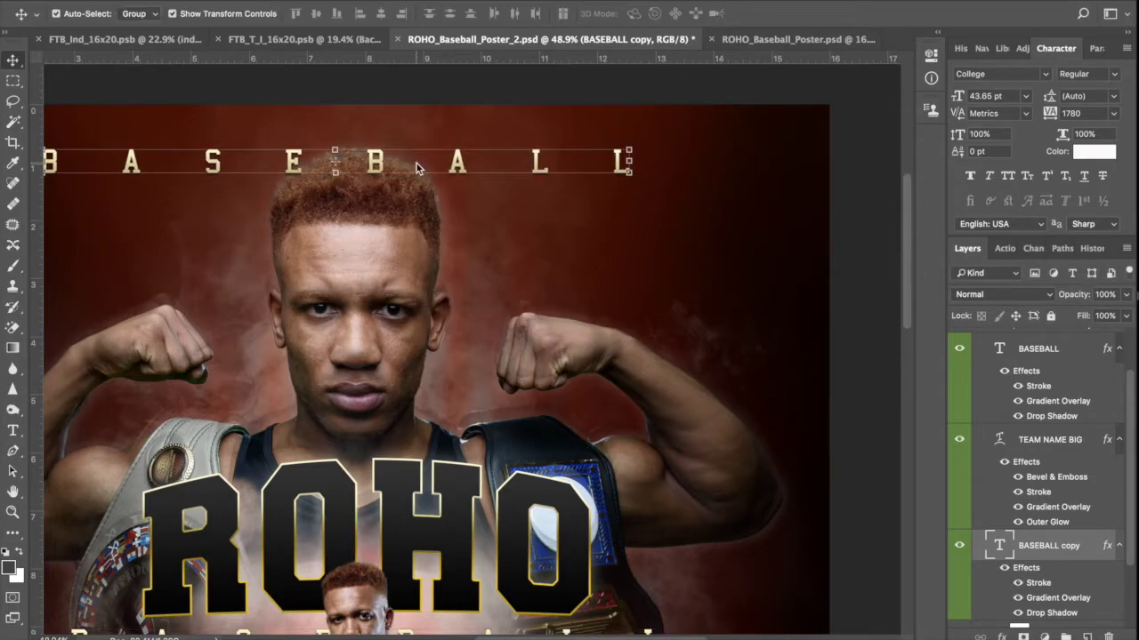
{"action": "key", "text": "Right"}
{"action": "key", "text": "Right"}
{"action": "key", "text": "Right"}
{"action": "key", "text": "Right"}
{"action": "key", "text": "Right"}
{"action": "key", "text": "Right"}
{"action": "key", "text": "Right"}
{"action": "key", "text": "Right"}
{"action": "key", "text": "Right"}
{"action": "key", "text": "Right"}
{"action": "key", "text": "Right"}
{"action": "key", "text": "Right"}
{"action": "key", "text": "Right"}
{"action": "key", "text": "Right"}
{"action": "key", "text": "Right"}
{"action": "key", "text": "Right"}
{"action": "key", "text": "Right"}
{"action": "key", "text": "Right"}
{"action": "key", "text": "Right"}
{"action": "key", "text": "Right"}
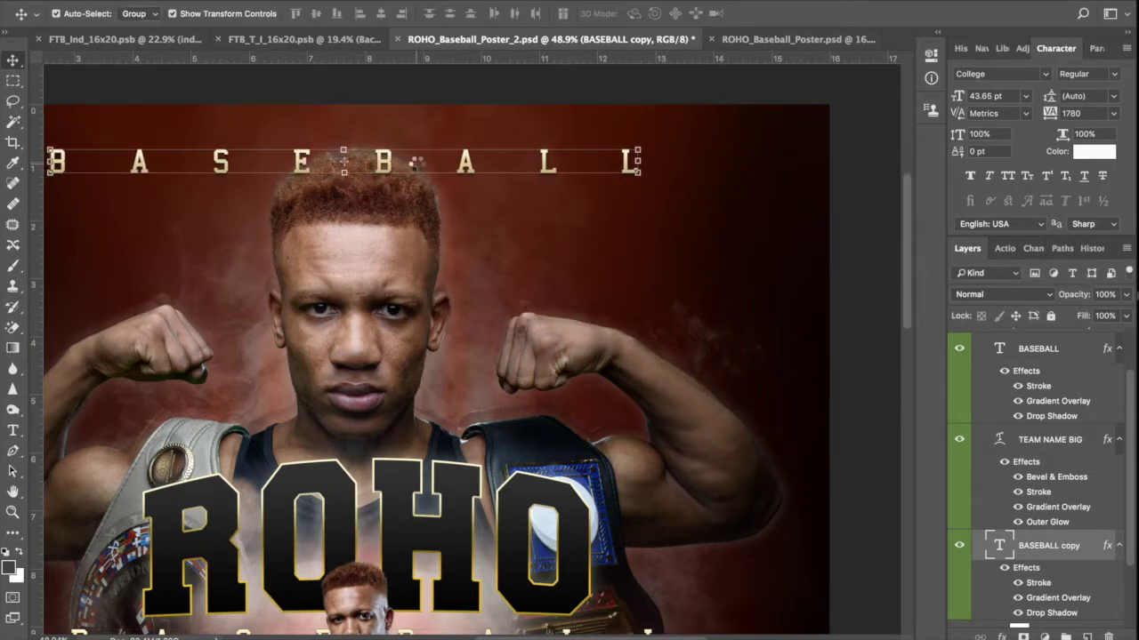
{"action": "key", "text": "Right"}
{"action": "key", "text": "Right"}
{"action": "key", "text": "Right"}
{"action": "key", "text": "Right"}
{"action": "key", "text": "Right"}
{"action": "key", "text": "Right"}
{"action": "key", "text": "Right"}
{"action": "key", "text": "Right"}
{"action": "key", "text": "Right"}
{"action": "key", "text": "Right"}
{"action": "key", "text": "Right"}
{"action": "key", "text": "Right"}
{"action": "key", "text": "Right"}
{"action": "key", "text": "Right"}
{"action": "key", "text": "Right"}
{"action": "key", "text": "Right"}
{"action": "key", "text": "Right"}
{"action": "key", "text": "Right"}
{"action": "key", "text": "Right"}
{"action": "key", "text": "Right"}
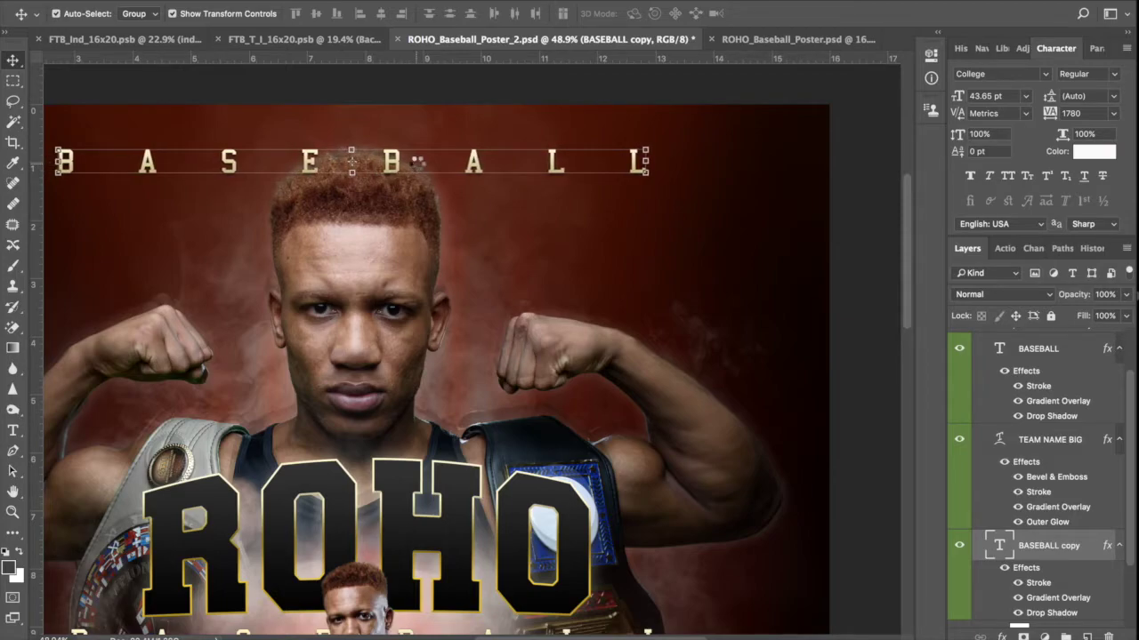
{"action": "key", "text": "Right"}
{"action": "key", "text": "Right"}
{"action": "key", "text": "Right"}
{"action": "key", "text": "Right"}
{"action": "key", "text": "Right"}
{"action": "key", "text": "Right"}
{"action": "key", "text": "Right"}
{"action": "key", "text": "Right"}
{"action": "key", "text": "Right"}
{"action": "key", "text": "Right"}
{"action": "key", "text": "Right"}
{"action": "key", "text": "Right"}
{"action": "key", "text": "Right"}
{"action": "key", "text": "Right"}
{"action": "key", "text": "Right"}
{"action": "key", "text": "Right"}
{"action": "key", "text": "Right"}
{"action": "key", "text": "Right"}
{"action": "key", "text": "Right"}
{"action": "key", "text": "Right"}
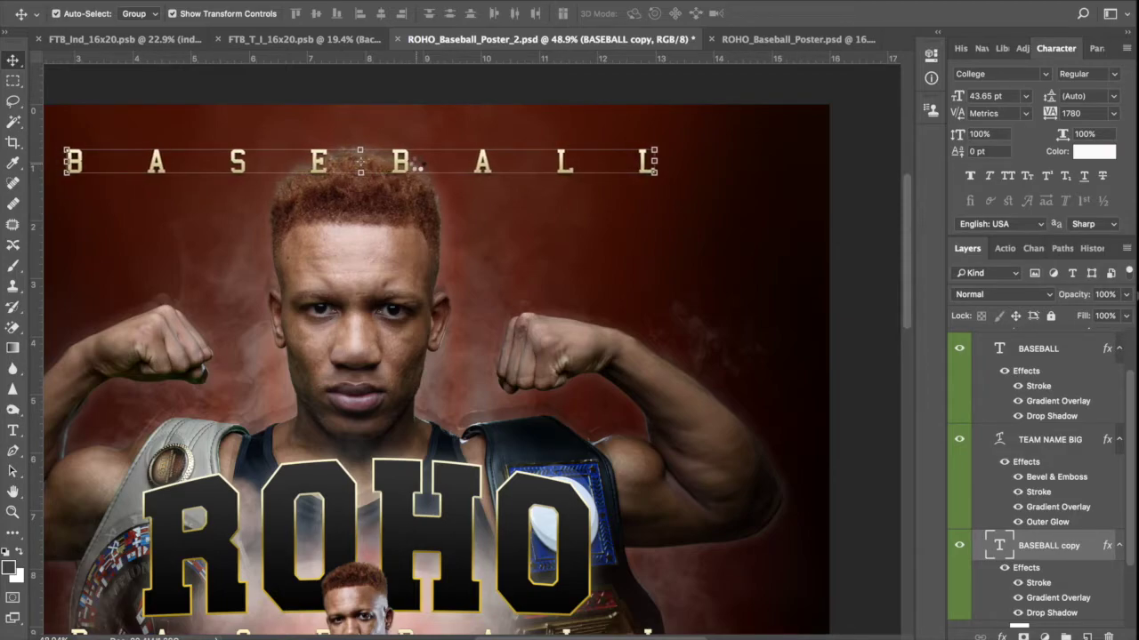
{"action": "key", "text": "Right"}
{"action": "key", "text": "Right"}
{"action": "key", "text": "Right"}
{"action": "key", "text": "Right"}
{"action": "key", "text": "Right"}
{"action": "key", "text": "Right"}
{"action": "key", "text": "Right"}
{"action": "key", "text": "Right"}
{"action": "key", "text": "Right"}
{"action": "key", "text": "Right"}
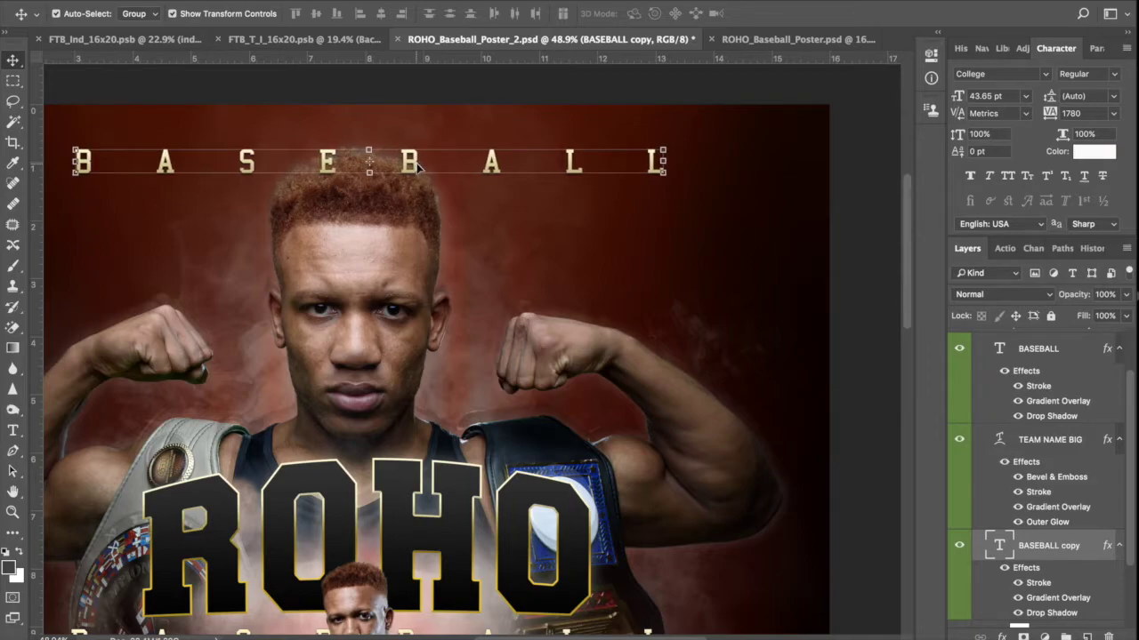
{"action": "key", "text": "Left"}
{"action": "key", "text": "Left"}
{"action": "key", "text": "Left"}
{"action": "key", "text": "Left"}
{"action": "key", "text": "Left"}
{"action": "key", "text": "Left"}
{"action": "key", "text": "Left"}
{"action": "key", "text": "Left"}
{"action": "key", "text": "Left"}
{"action": "key", "text": "Left"}
{"action": "key", "text": "Left"}
{"action": "key", "text": "Left"}
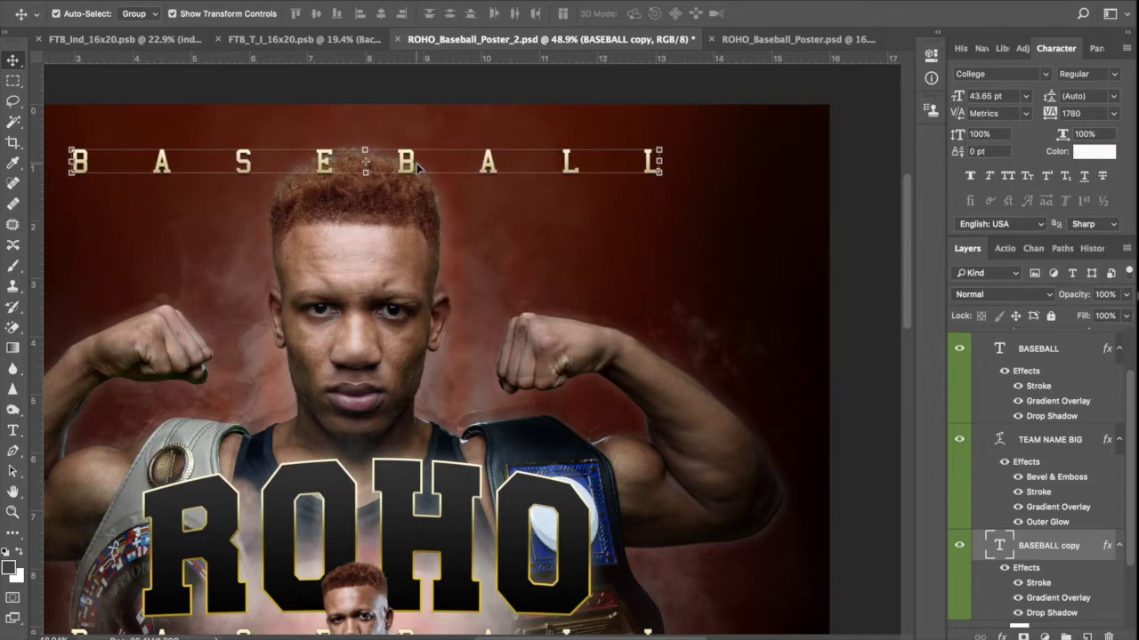
{"action": "key", "text": "Left"}
{"action": "key", "text": "Left"}
{"action": "key", "text": "Left"}
{"action": "key", "text": "Left"}
{"action": "key", "text": "Left"}
{"action": "key", "text": "Left"}
{"action": "key", "text": "Left"}
{"action": "key", "text": "Left"}
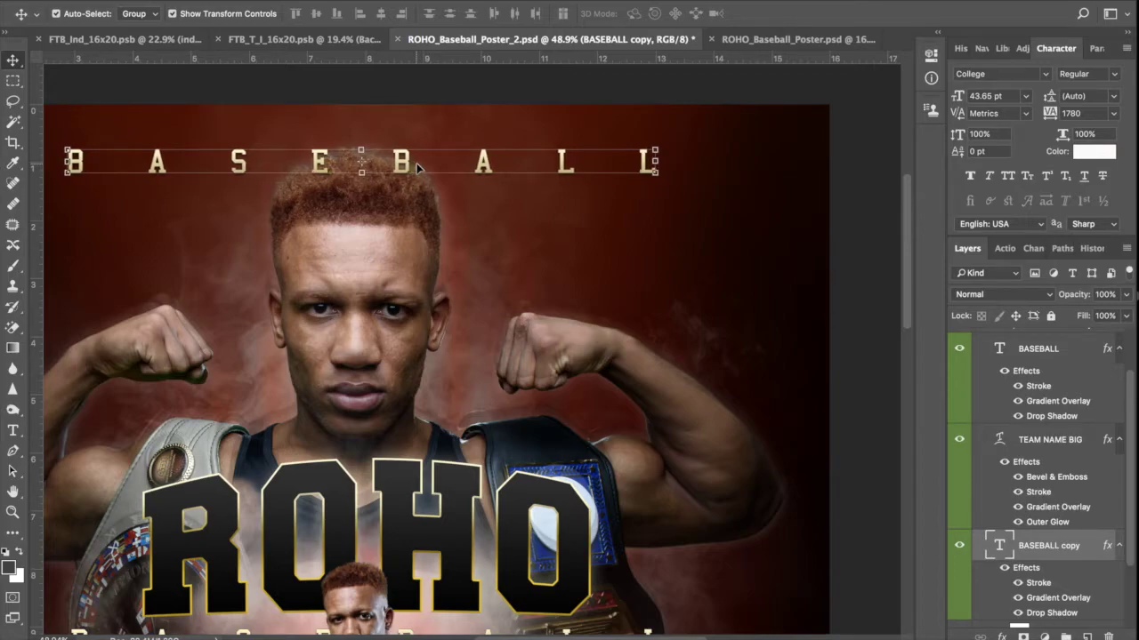
{"action": "key", "text": "Right"}
{"action": "key", "text": "Right"}
{"action": "key", "text": "Right"}
{"action": "key", "text": "Right"}
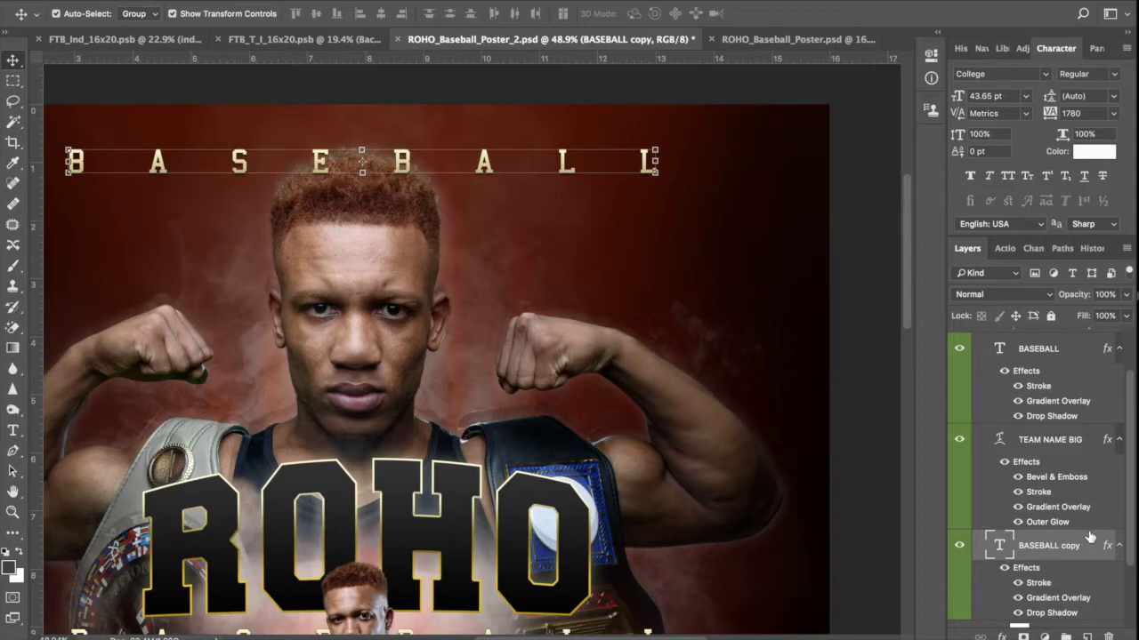
{"action": "key", "text": "ctrl+minus"}
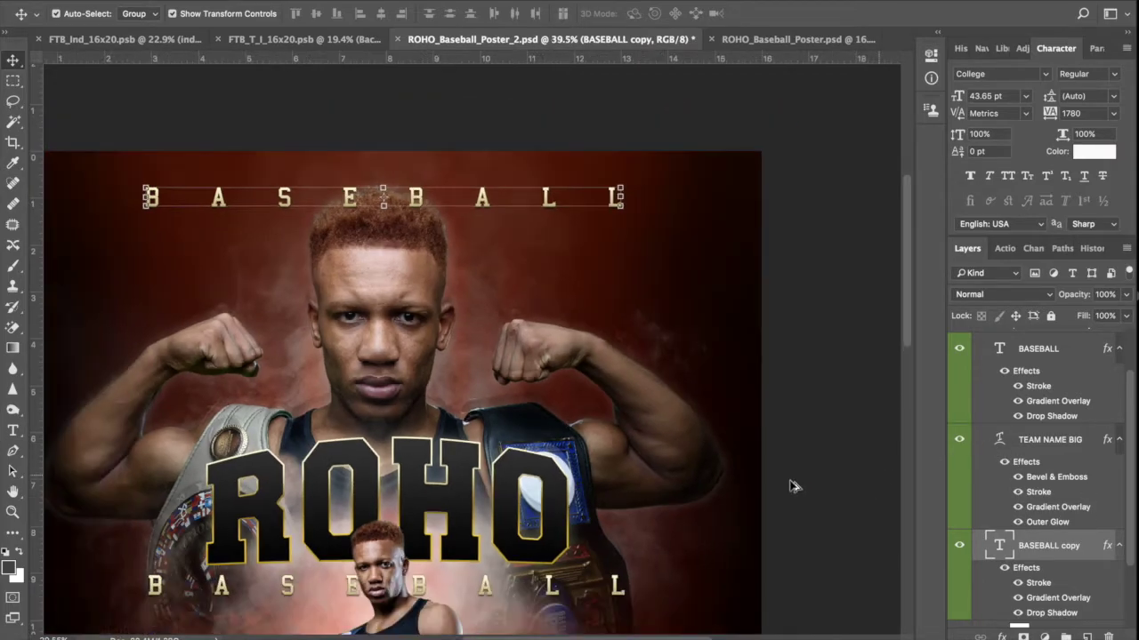
- Switch off the Stroke and Gradient Overlay effects on the BASEBALL copy layer, leaving its drop shadow
{"action": "key", "text": "ctrl+minus"}
{"action": "key", "text": "ctrl+minus"}
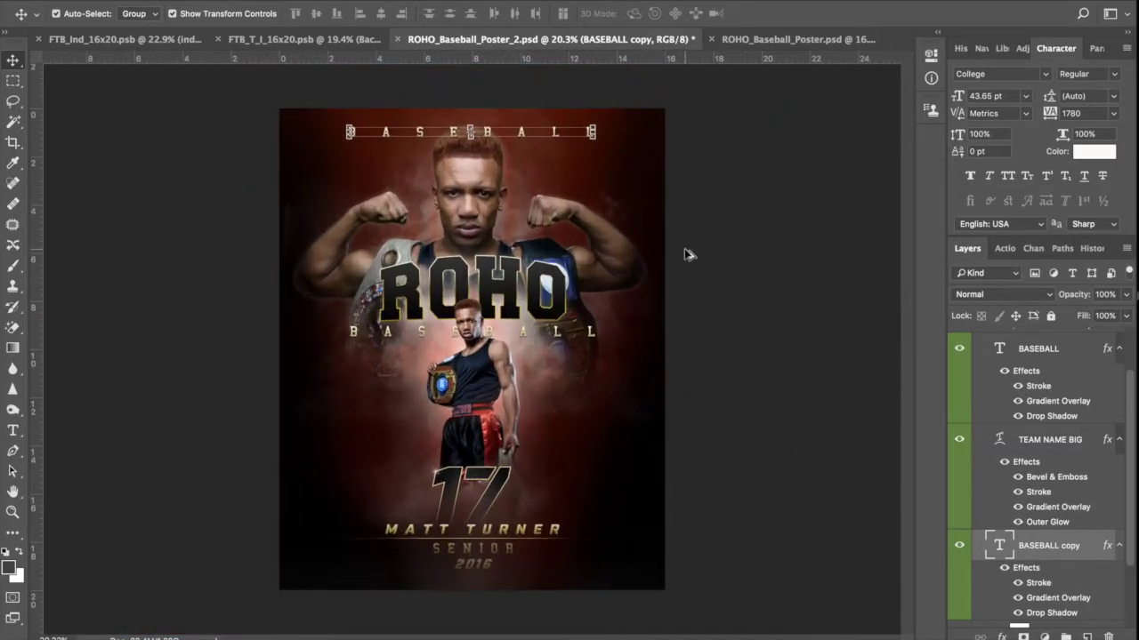
{"action": "scroll", "coordinate": [694, 262], "scroll_direction": "up", "scroll_amount": 1}
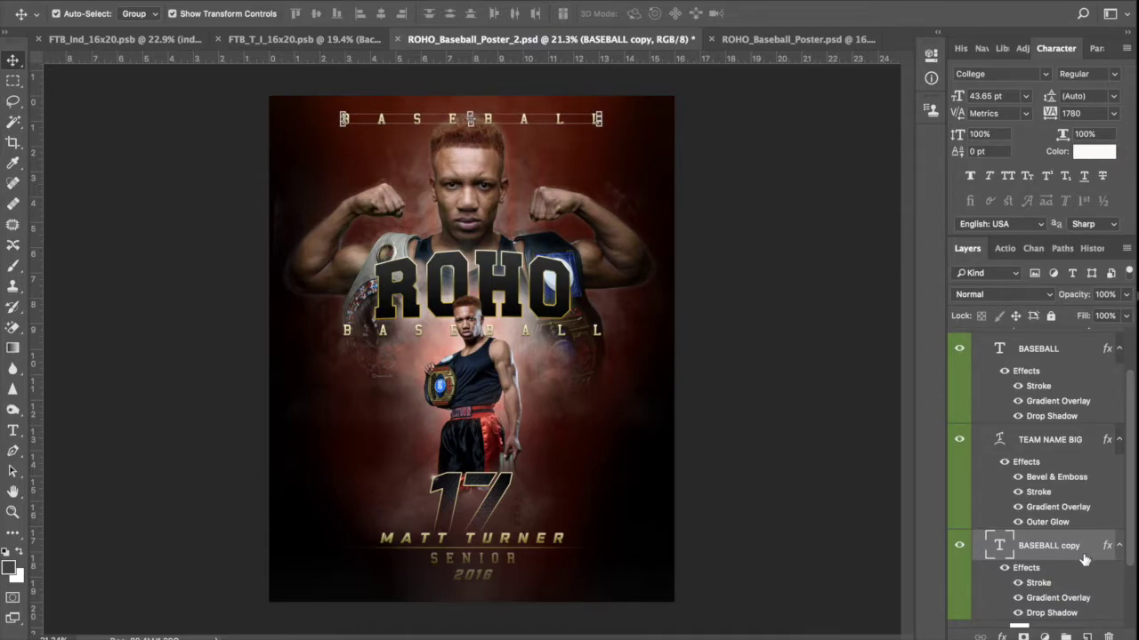
{"action": "left_click", "coordinate": [1018, 583]}
{"action": "left_click", "coordinate": [1019, 600]}
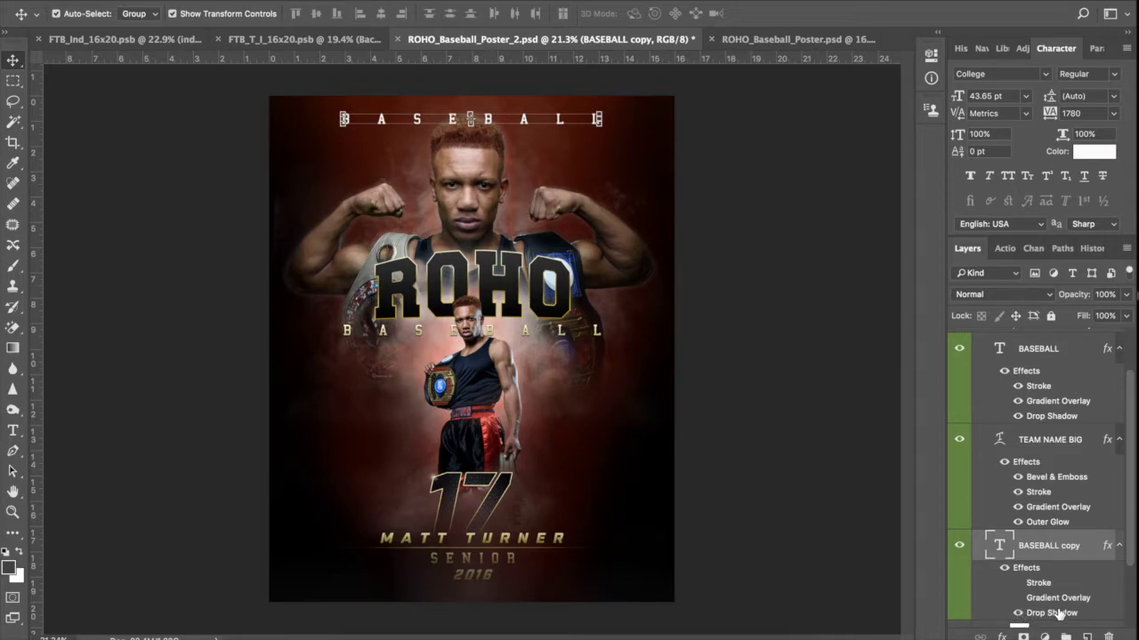
- Lower the top BASEBALL text layer's opacity to 50%
{"action": "double_click", "coordinate": [1000, 547]}
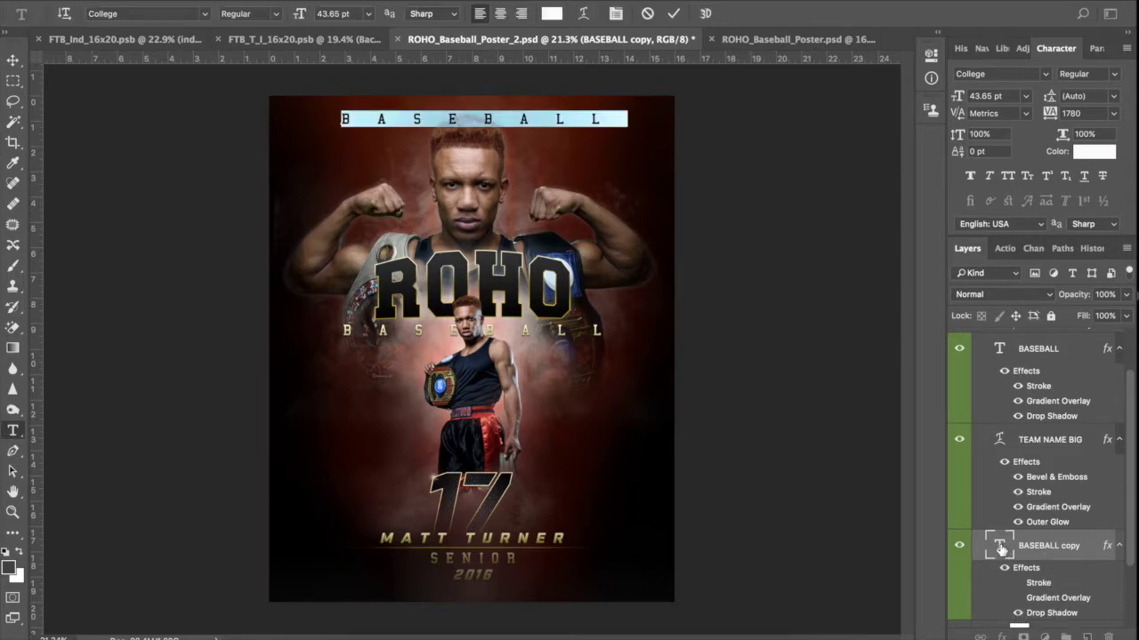
{"action": "key", "text": "ctrl+Return"}
{"action": "key", "text": "v"}
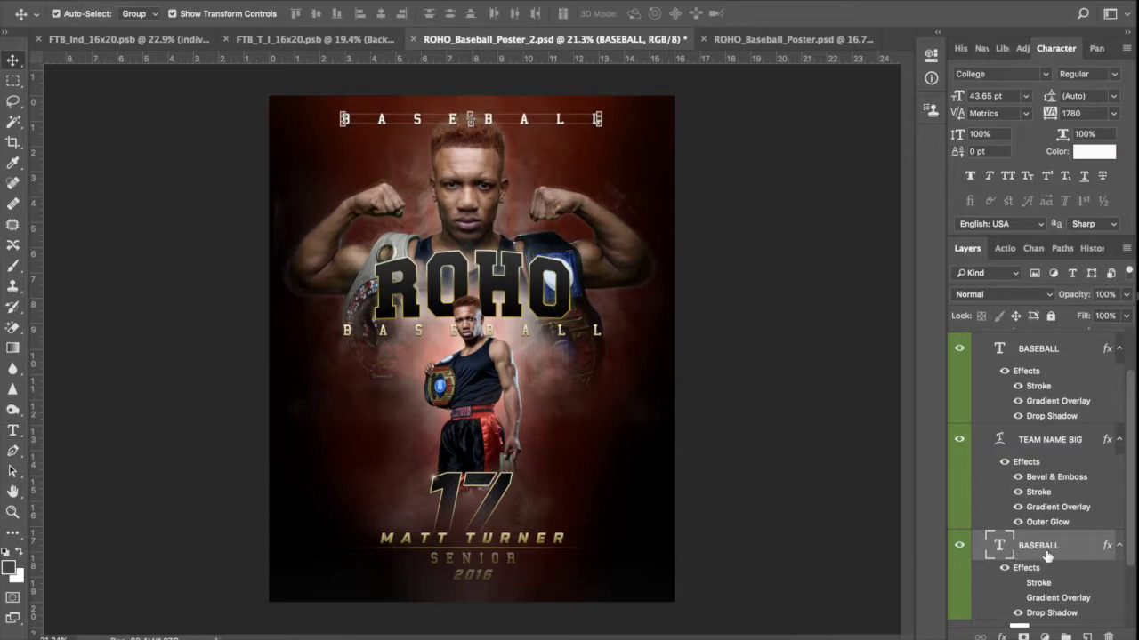
{"action": "mouse_move", "coordinate": [1076, 301]}
{"action": "left_mouse_down"}
{"action": "mouse_move", "coordinate": [1057, 300]}
{"action": "mouse_move", "coordinate": [1066, 298]}
{"action": "left_mouse_up"}
- Retype the top line as HEAVY WEIGHT and shrink it to 32.65 pt
{"action": "double_click", "coordinate": [999, 546]}
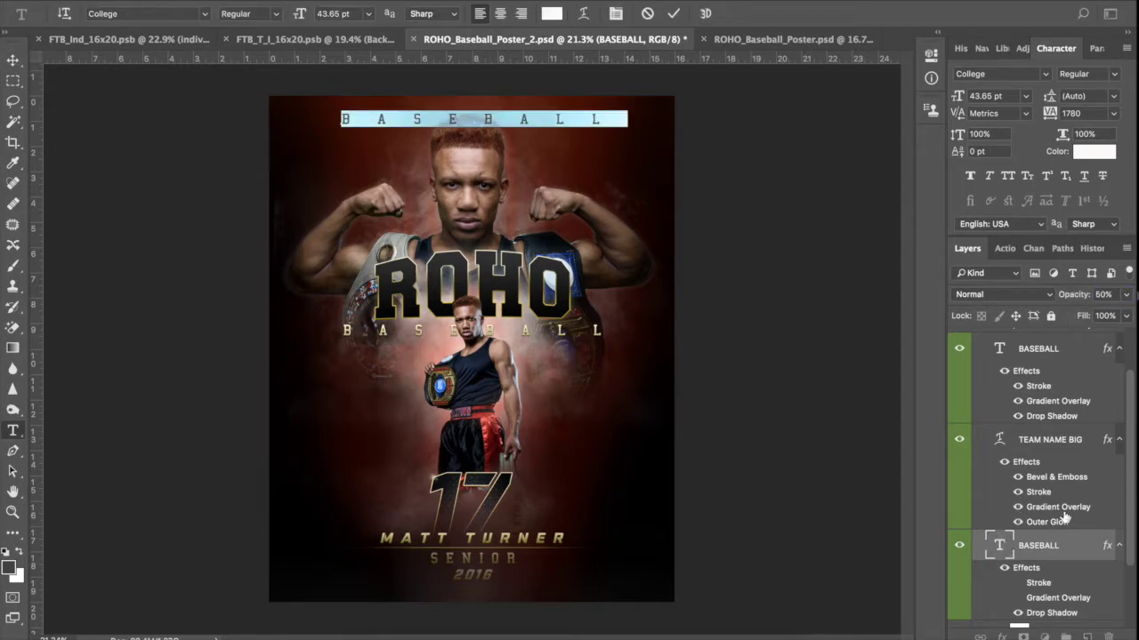
{"action": "type", "text": "HEAVY WEIG"}
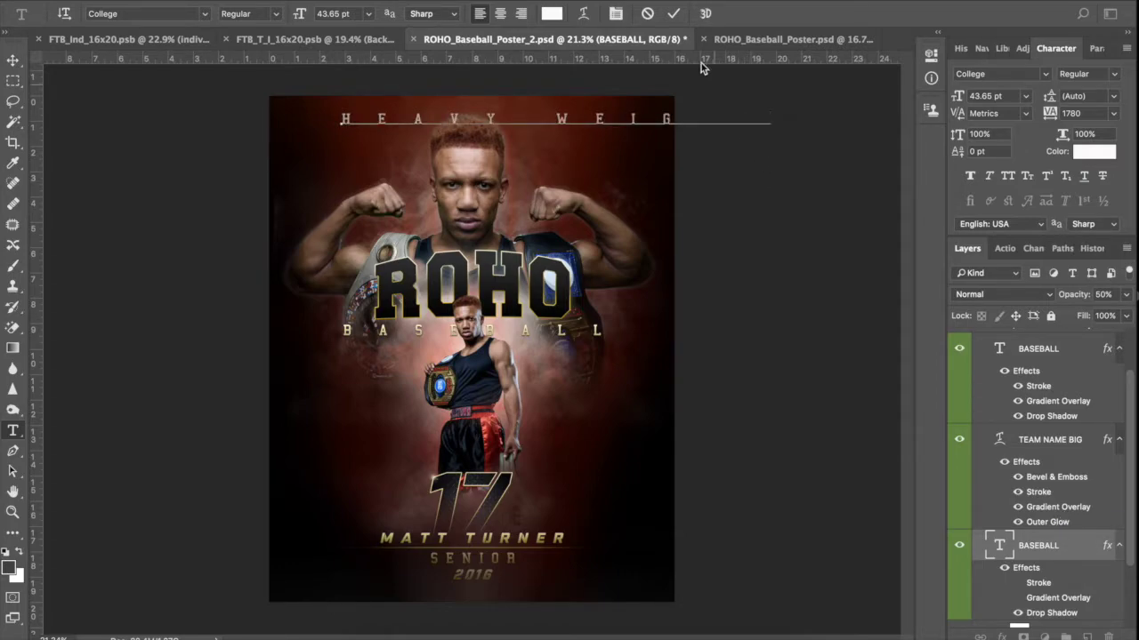
{"action": "left_click", "coordinate": [673, 13]}
{"action": "key", "text": "v"}
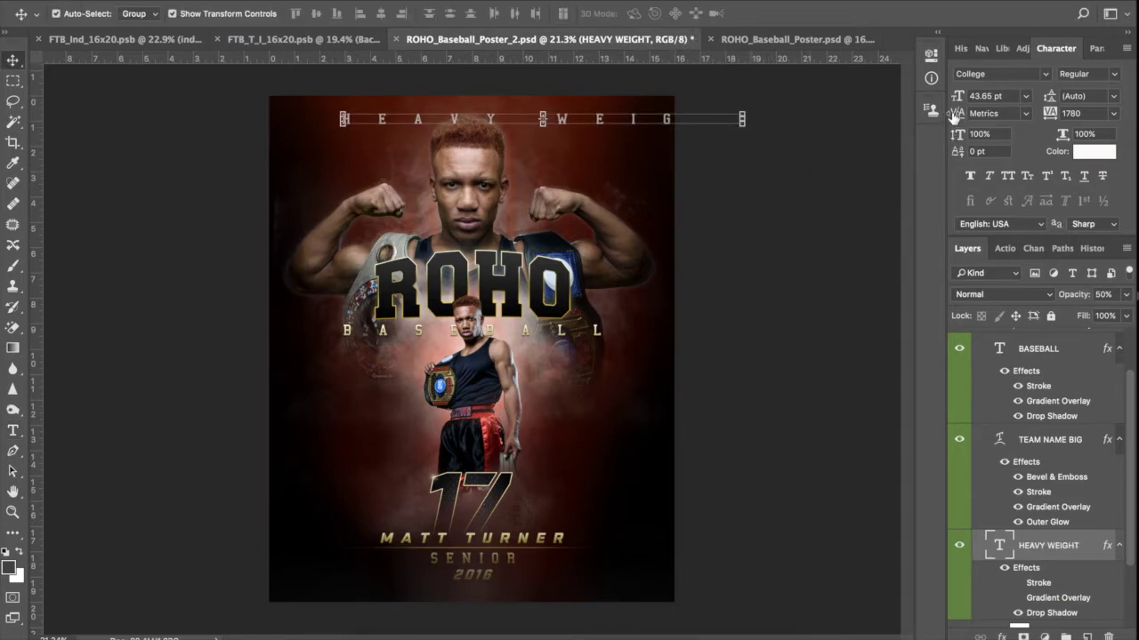
{"action": "left_click_drag", "start_coordinate": [958, 96], "coordinate": [955, 96]}
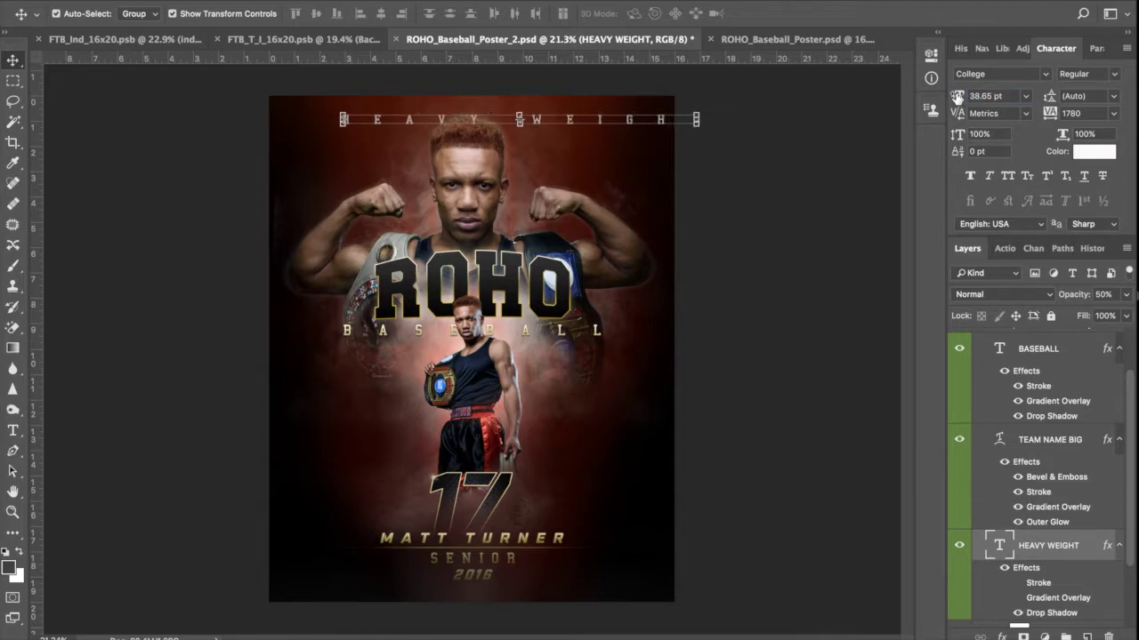
{"action": "left_click_drag", "start_coordinate": [956, 101], "coordinate": [955, 96]}
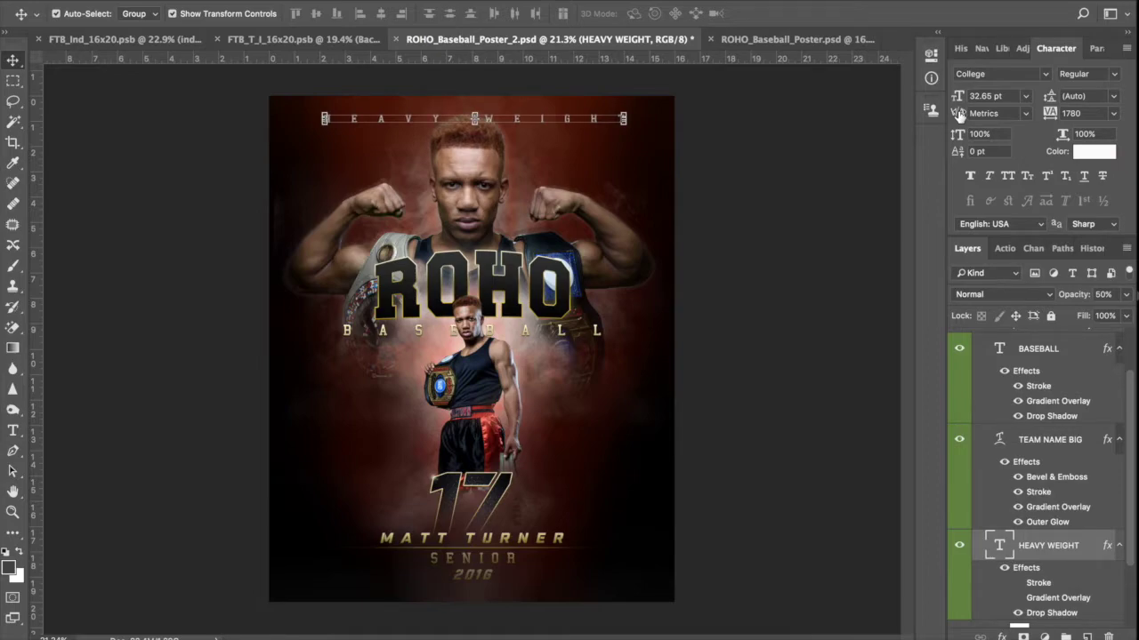
{"action": "left_click", "coordinate": [817, 398]}
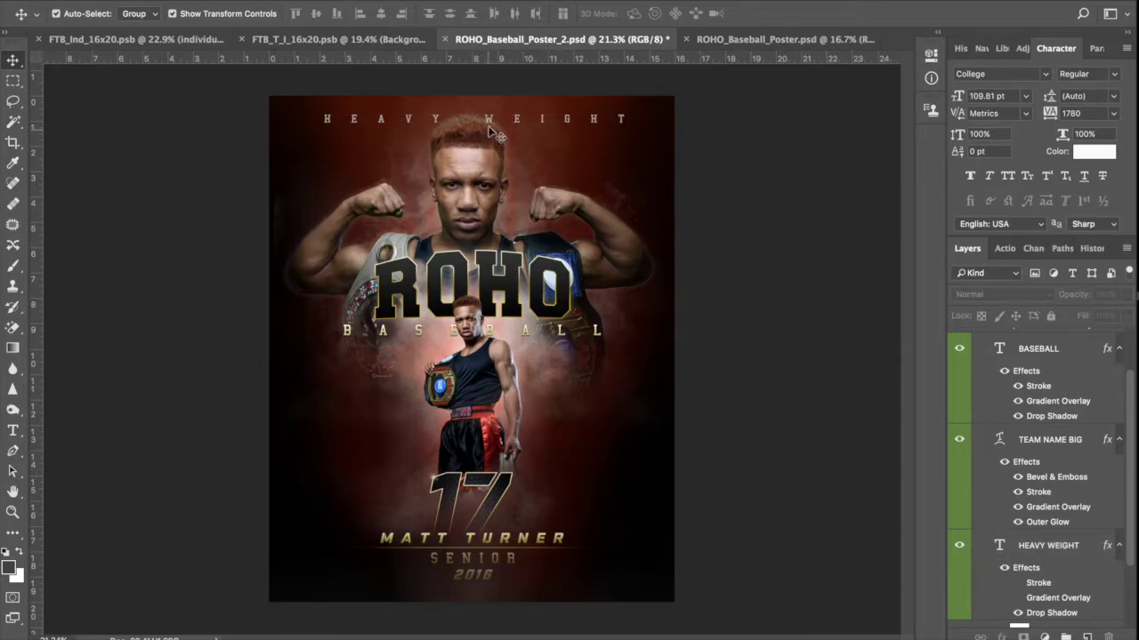
{"action": "left_click", "coordinate": [1063, 554]}
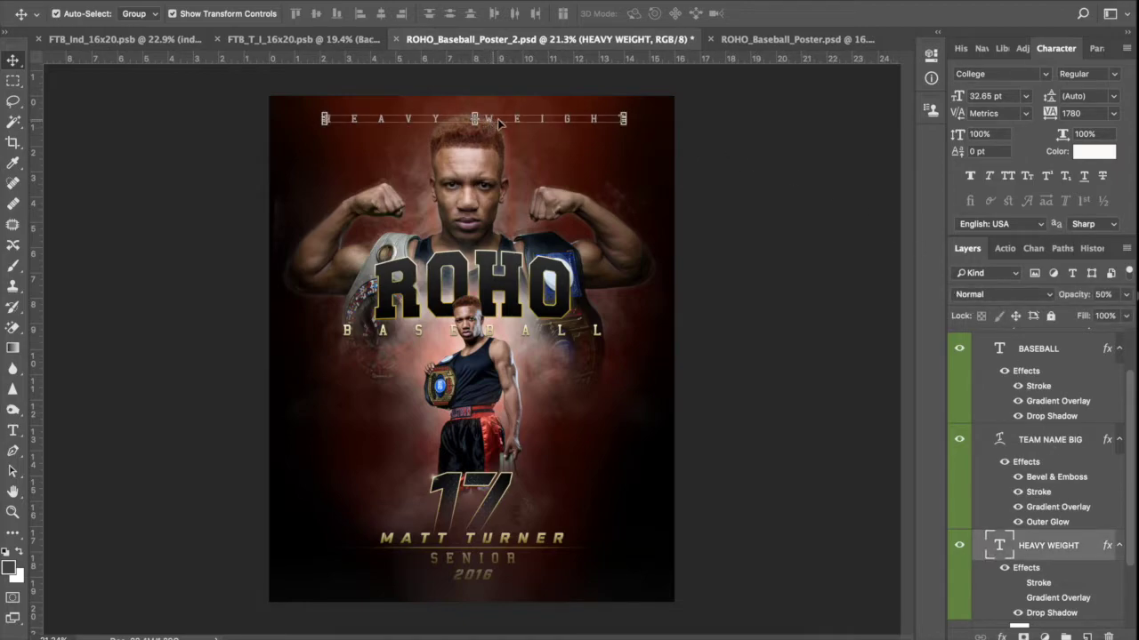
- Move the HEAVY WEIGHT layer below the player image, drop its opacity to about 42%, and select TEAM NAME BIG
{"action": "left_click_drag", "start_coordinate": [1132, 460], "coordinate": [1133, 602]}
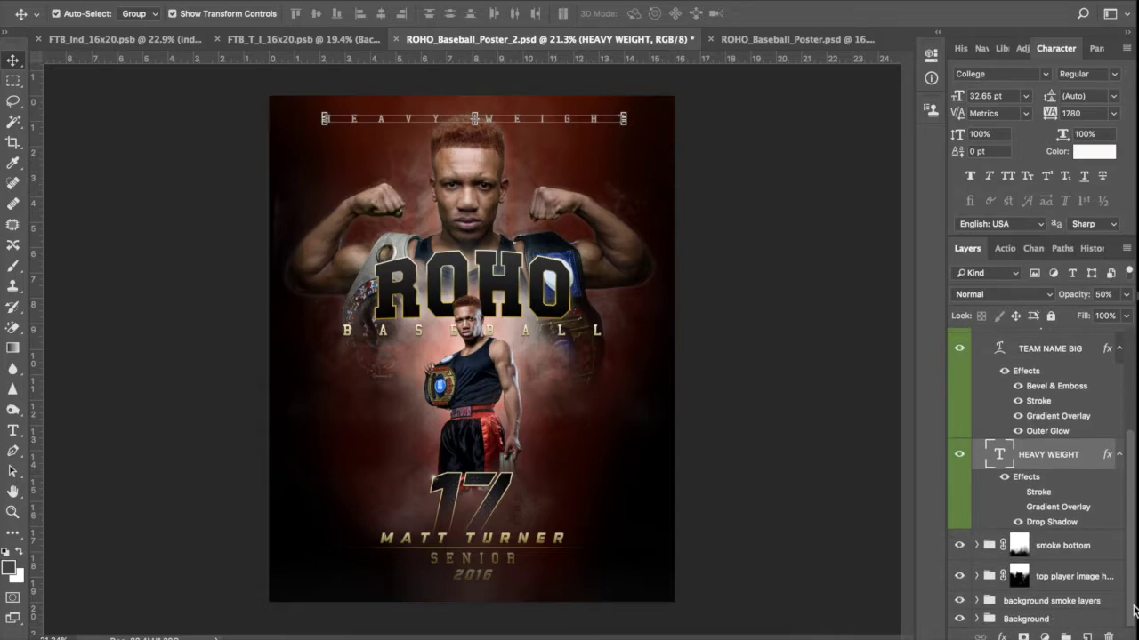
{"action": "left_click_drag", "start_coordinate": [1050, 455], "coordinate": [1055, 605]}
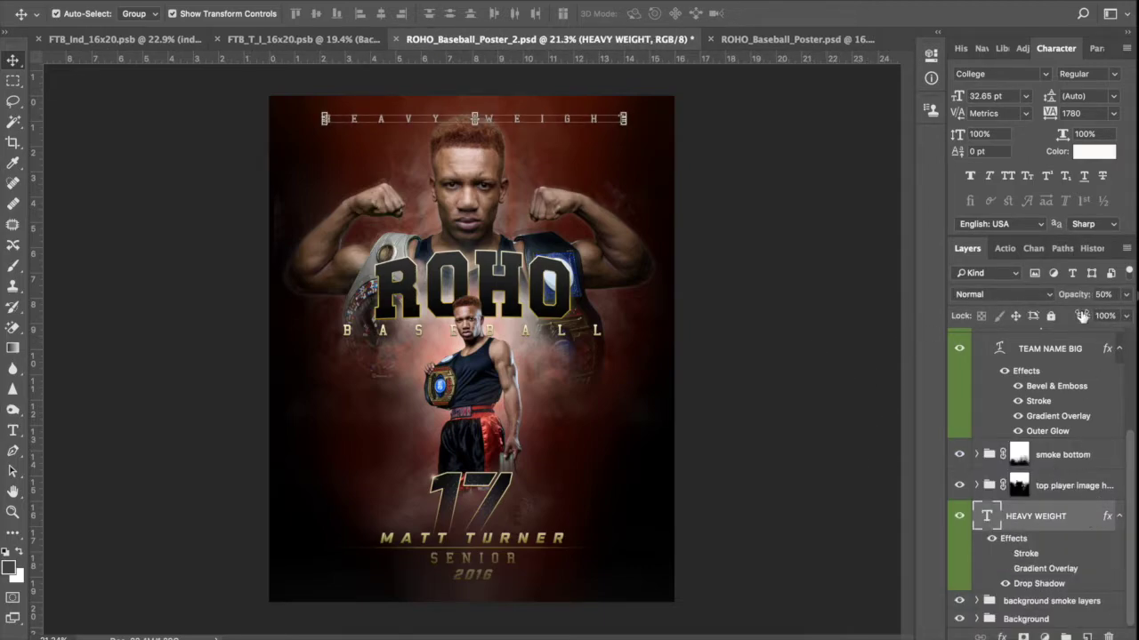
{"action": "left_click_drag", "start_coordinate": [1079, 294], "coordinate": [1070, 294]}
{"action": "left_click", "coordinate": [813, 340]}
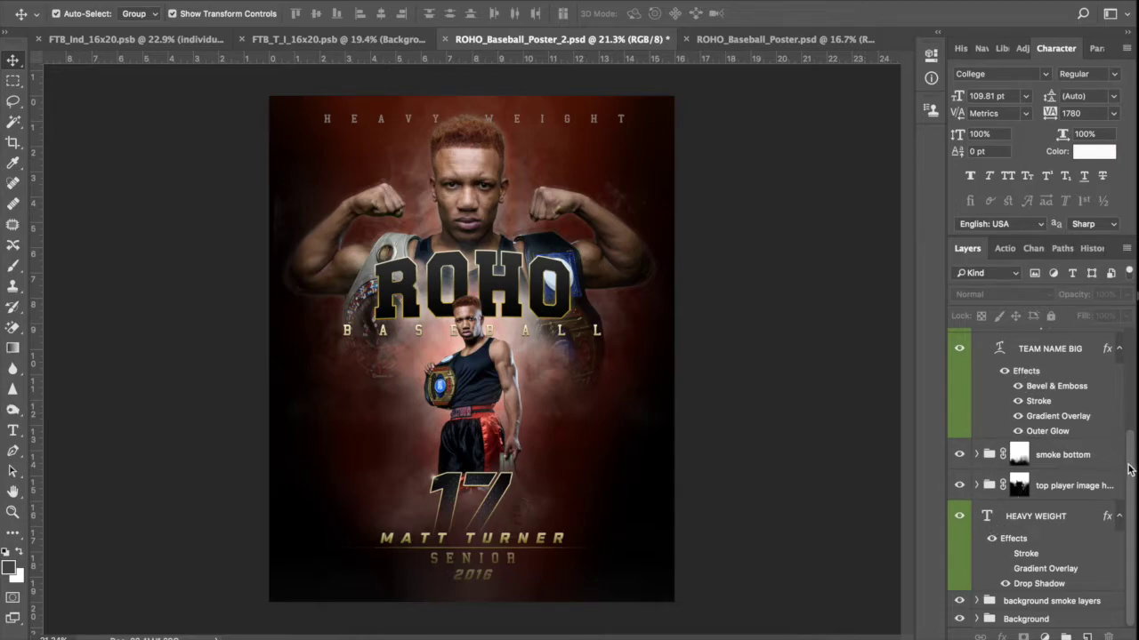
{"action": "scroll", "coordinate": [1128, 470], "scroll_direction": "up", "scroll_amount": 5}
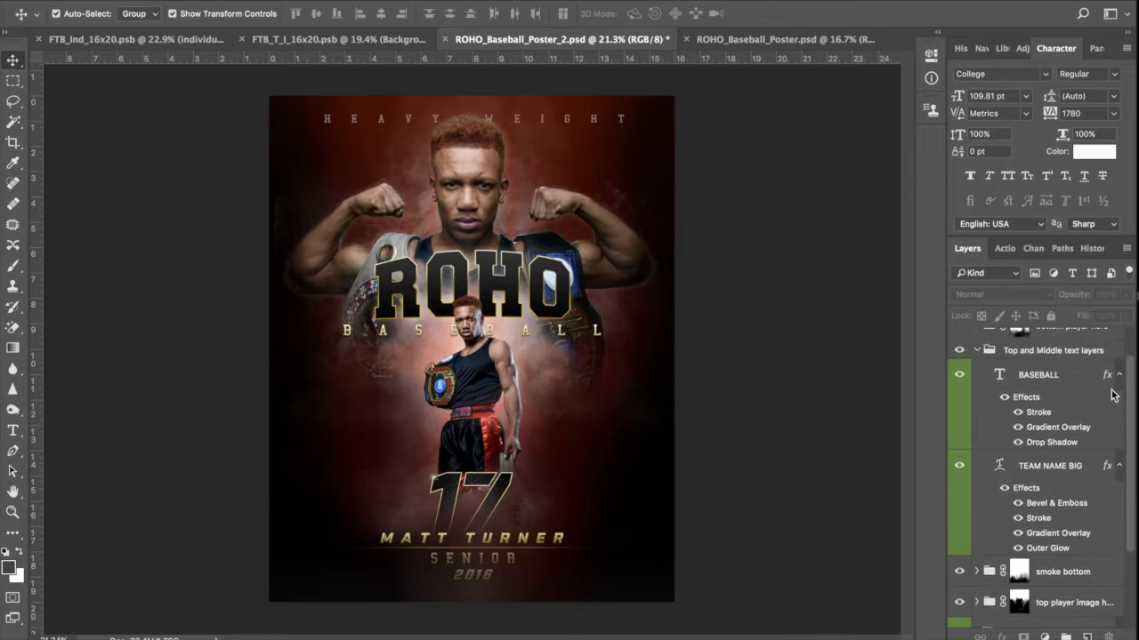
{"action": "left_click", "coordinate": [1075, 470]}
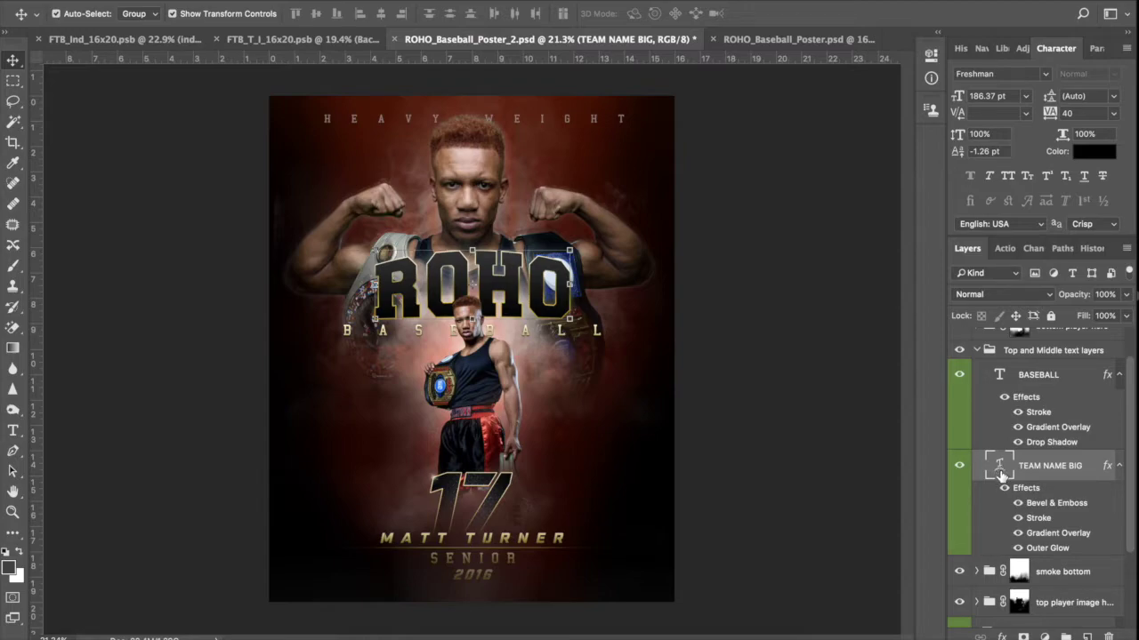
- Change the team name from ROHO to FALLSTOWN, keeping its size at 103.37 pt
{"action": "double_click", "coordinate": [999, 470]}
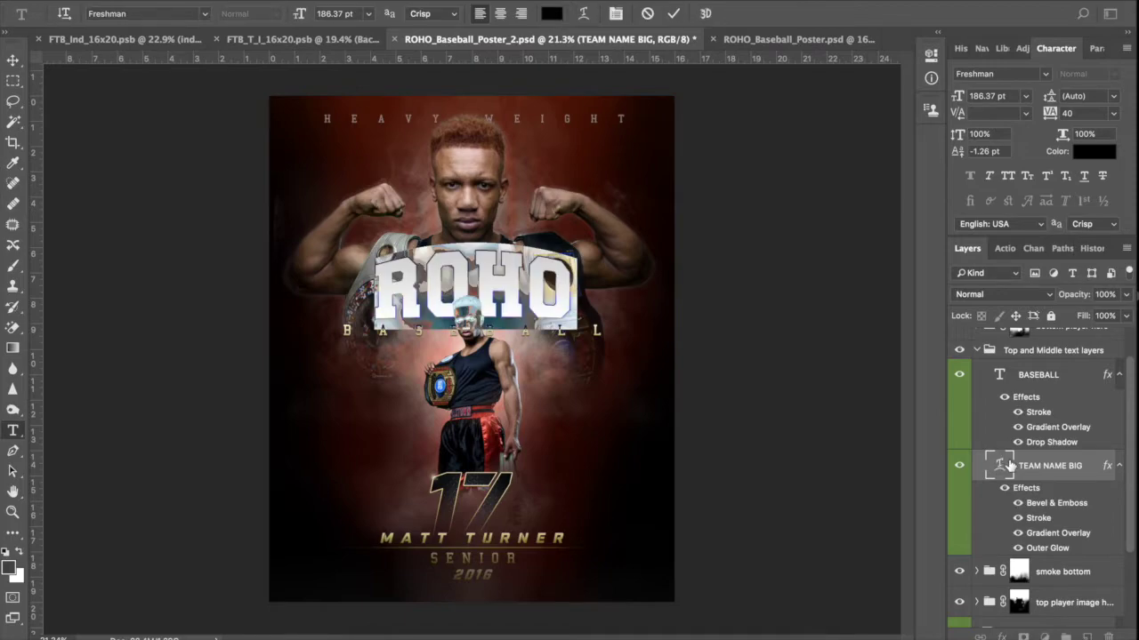
{"action": "type", "text": "FALLS"}
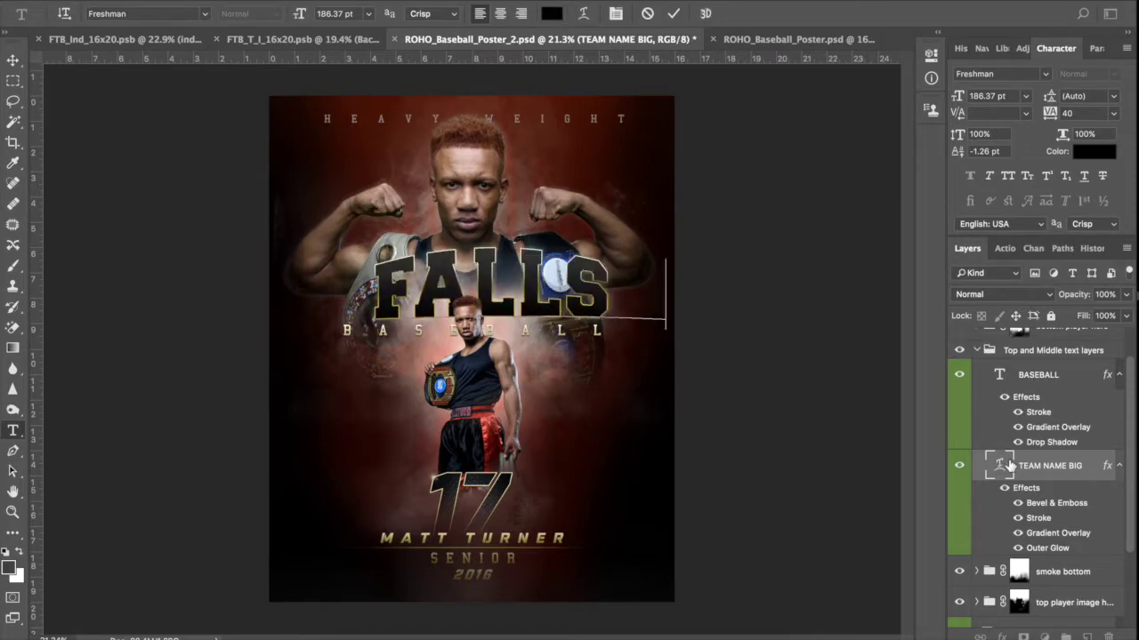
{"action": "type", "text": "TO"}
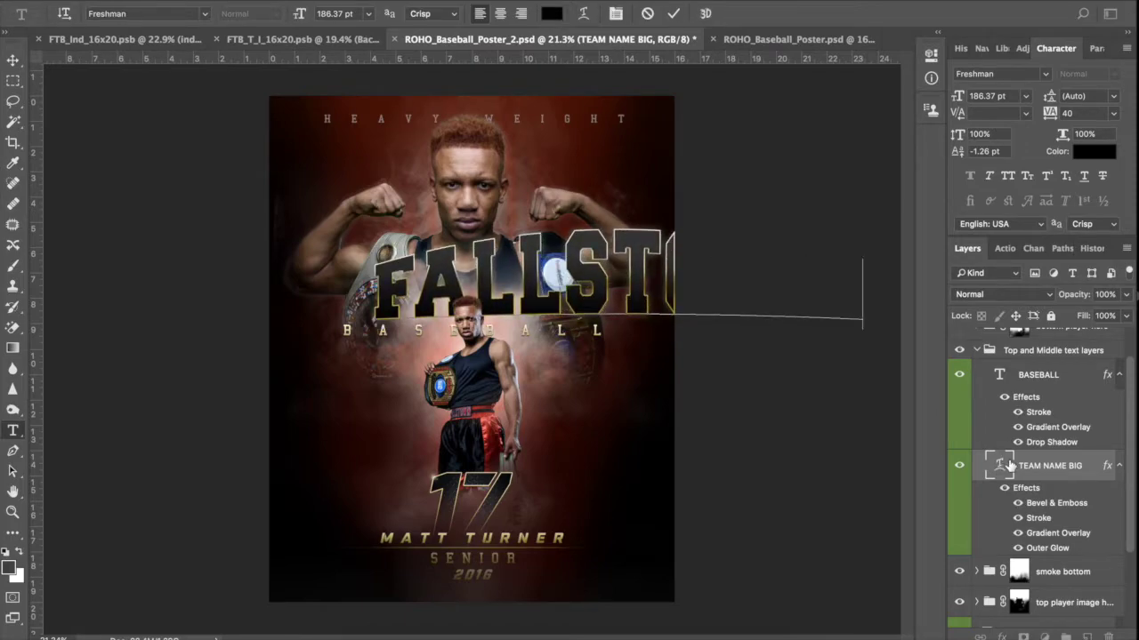
{"action": "left_click", "coordinate": [673, 14]}
{"action": "key", "text": "v"}
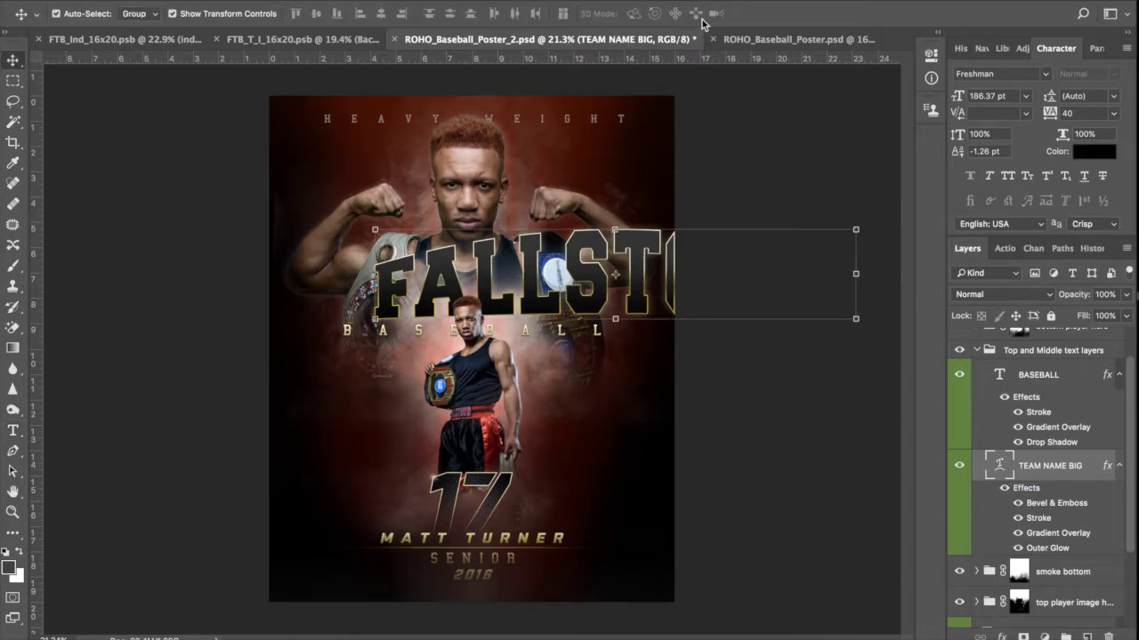
{"action": "left_click", "coordinate": [974, 96]}
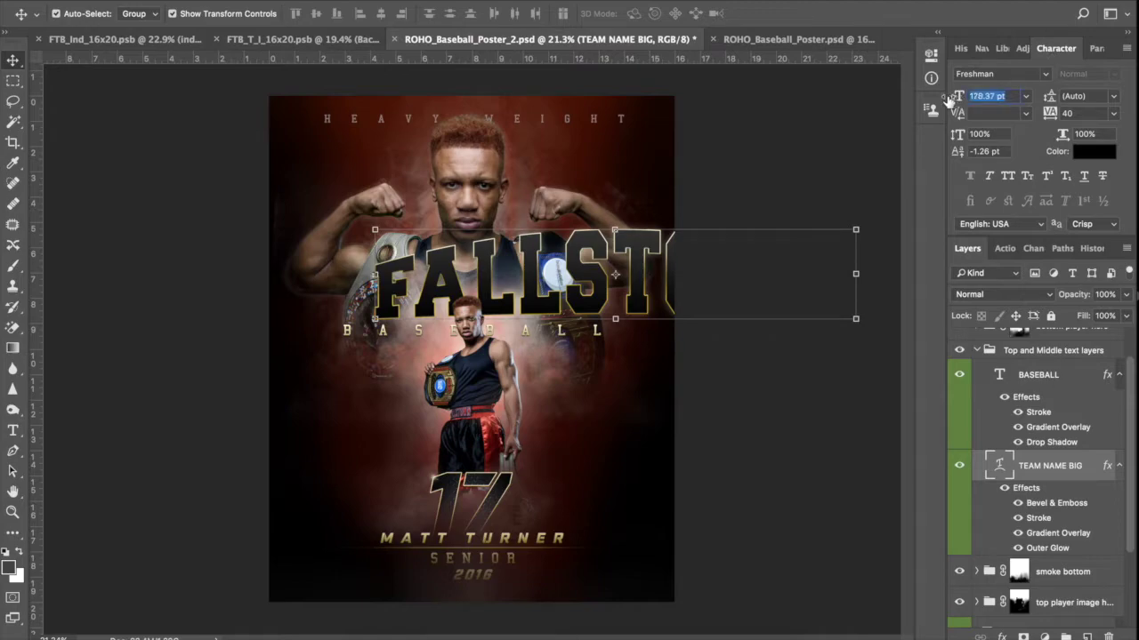
{"action": "key", "text": "shift+Down"}
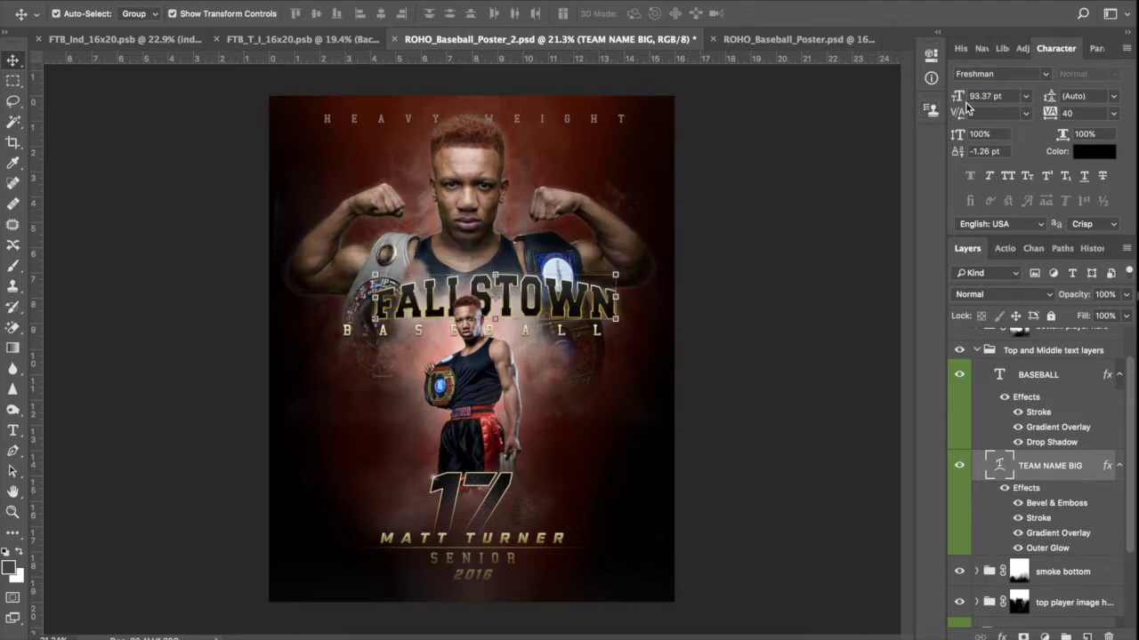
{"action": "key", "text": "shift+Up"}
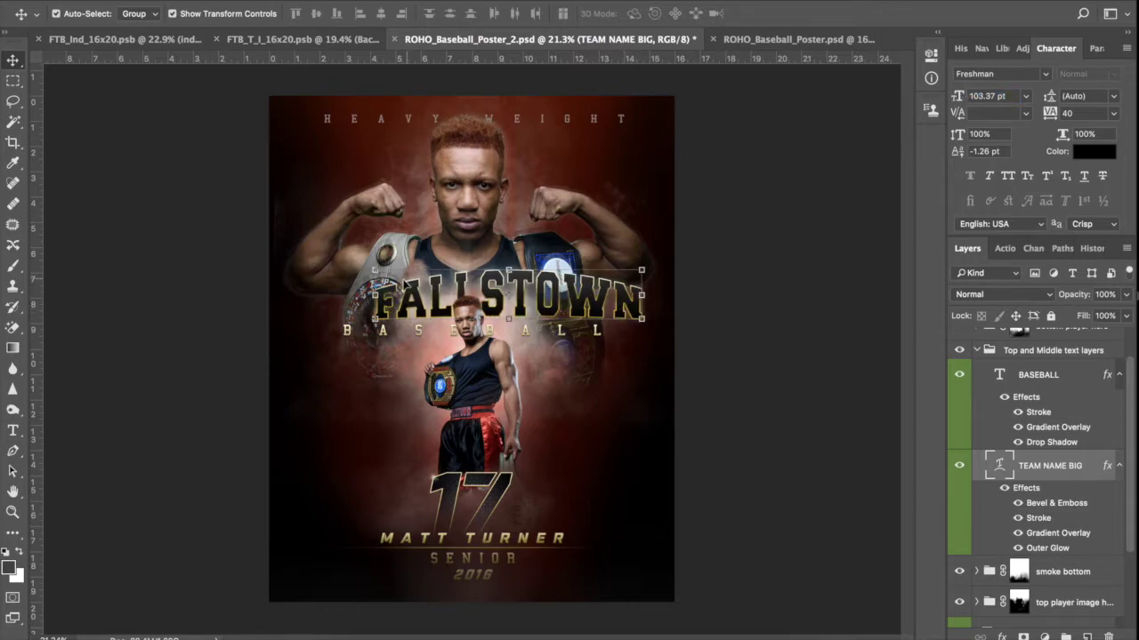
- Scale FALLSTOWN up to about 124% from its top-left corner, redoing the oversized first try
{"action": "left_click_drag", "start_coordinate": [375, 269], "coordinate": [325, 241]}
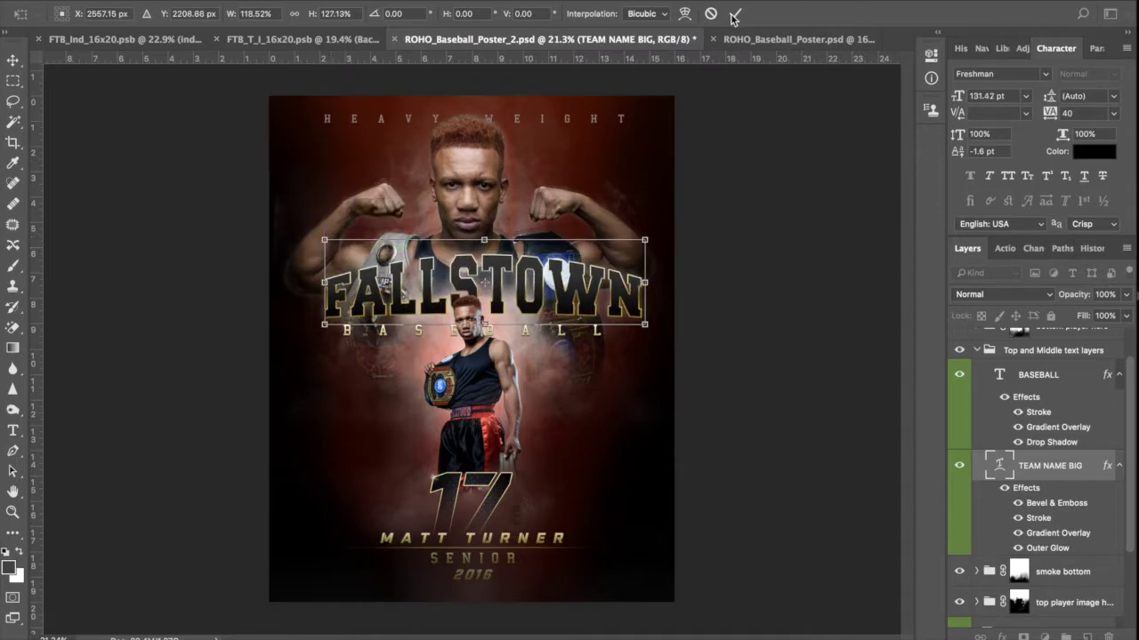
{"action": "left_click", "coordinate": [710, 15]}
{"action": "key", "text": "ctrl+t"}
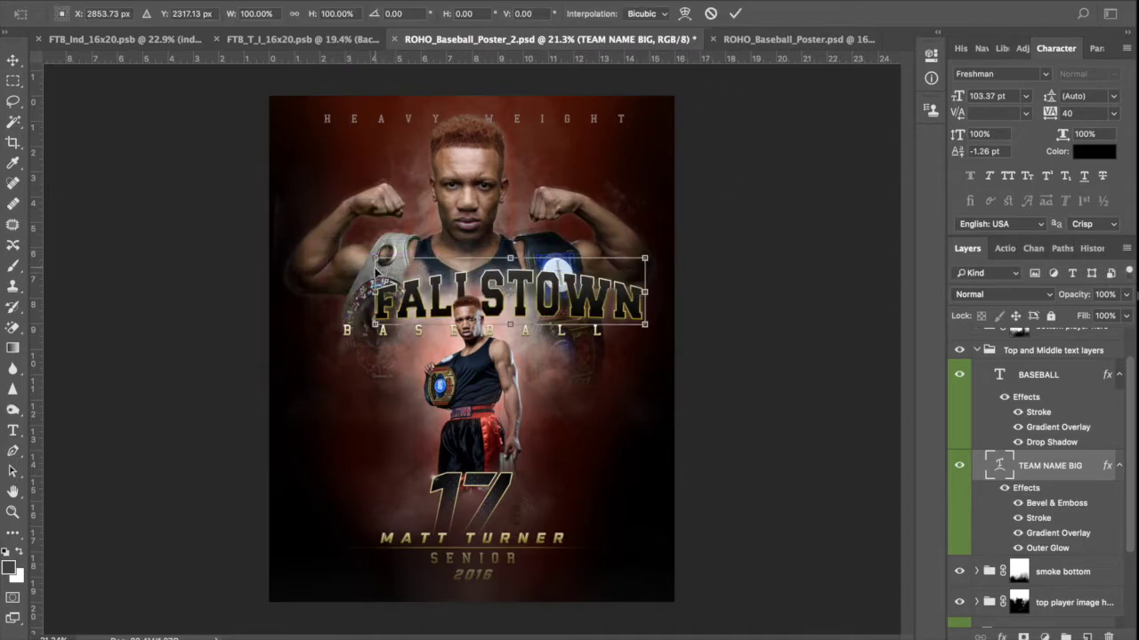
{"action": "left_click_drag", "start_coordinate": [373, 258], "coordinate": [315, 227]}
- Commit the Free Transform so FALLSTOWN sits at 128.36 pt
{"action": "left_click", "coordinate": [735, 14]}
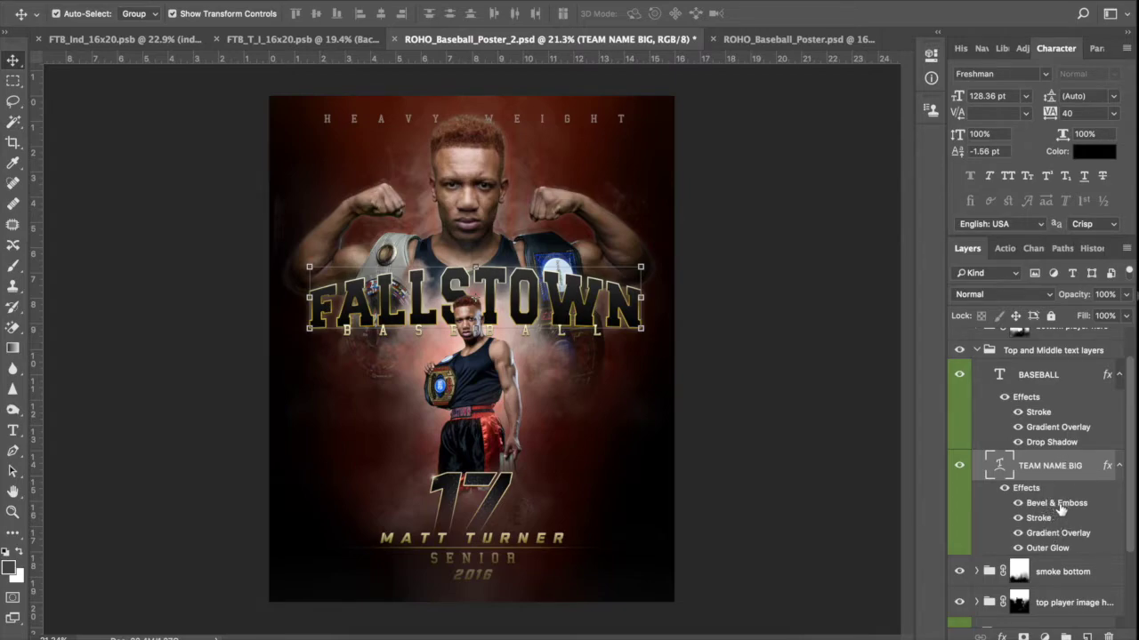
- Set FALLSTOWN's Outer Glow colour to near-white, leaving its Gradient Overlay as it was
{"action": "double_click", "coordinate": [1048, 548]}
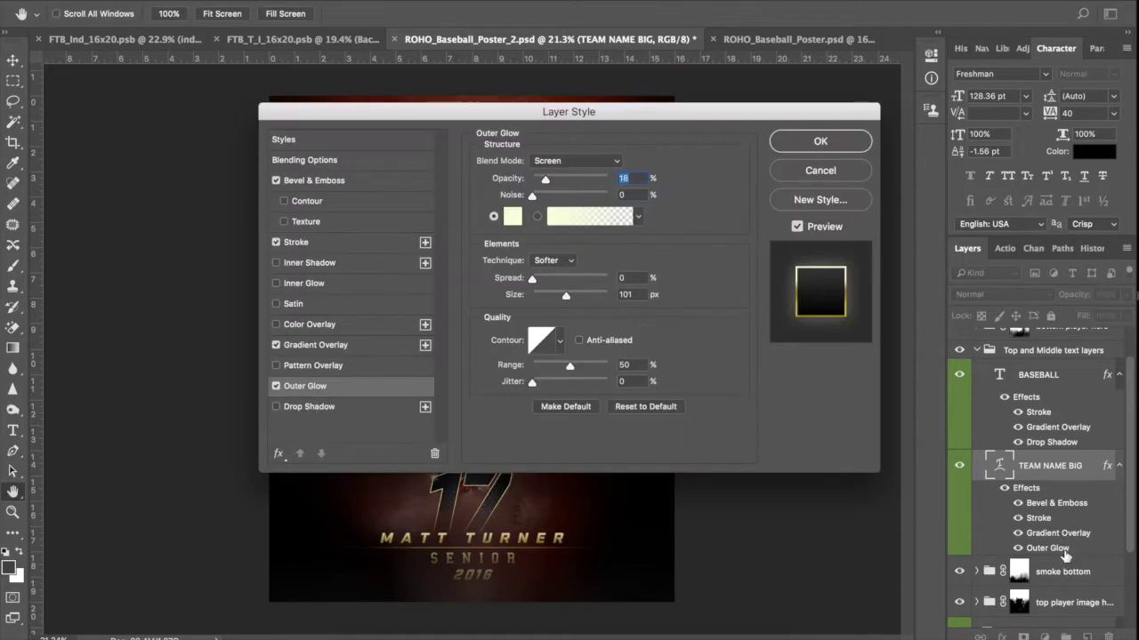
{"action": "left_click", "coordinate": [512, 216]}
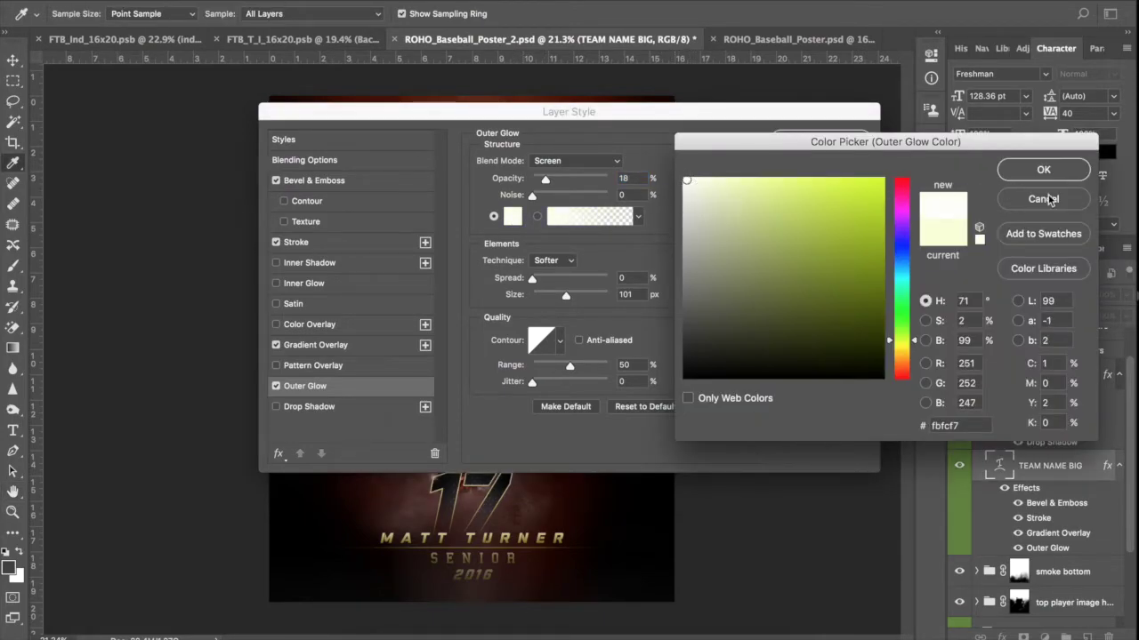
{"action": "left_click", "coordinate": [1068, 175]}
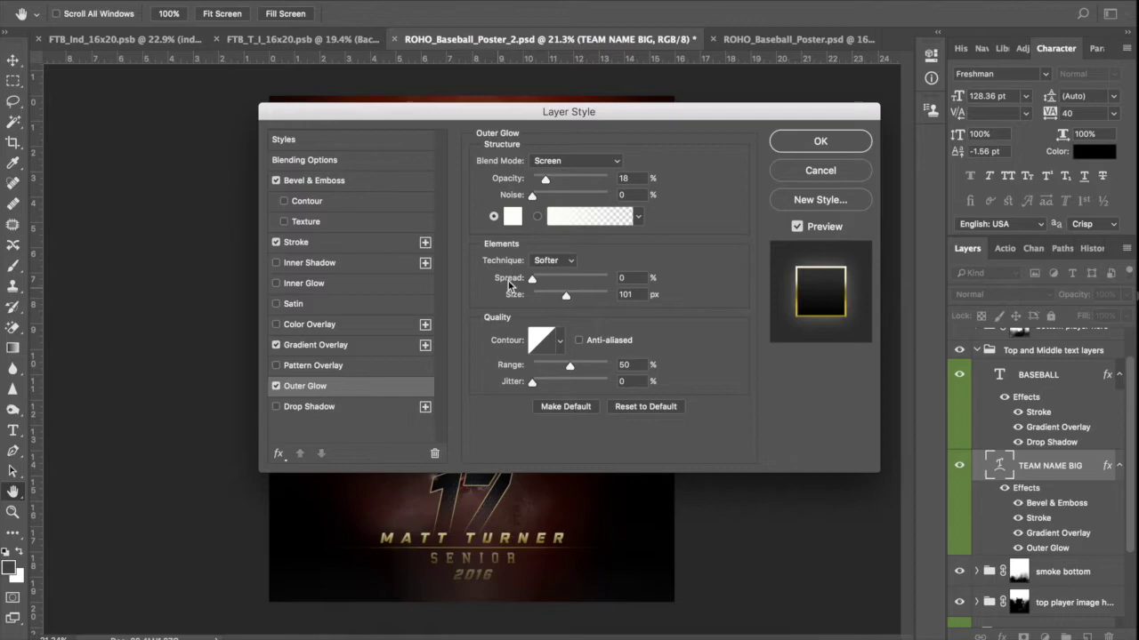
{"action": "left_click", "coordinate": [817, 141]}
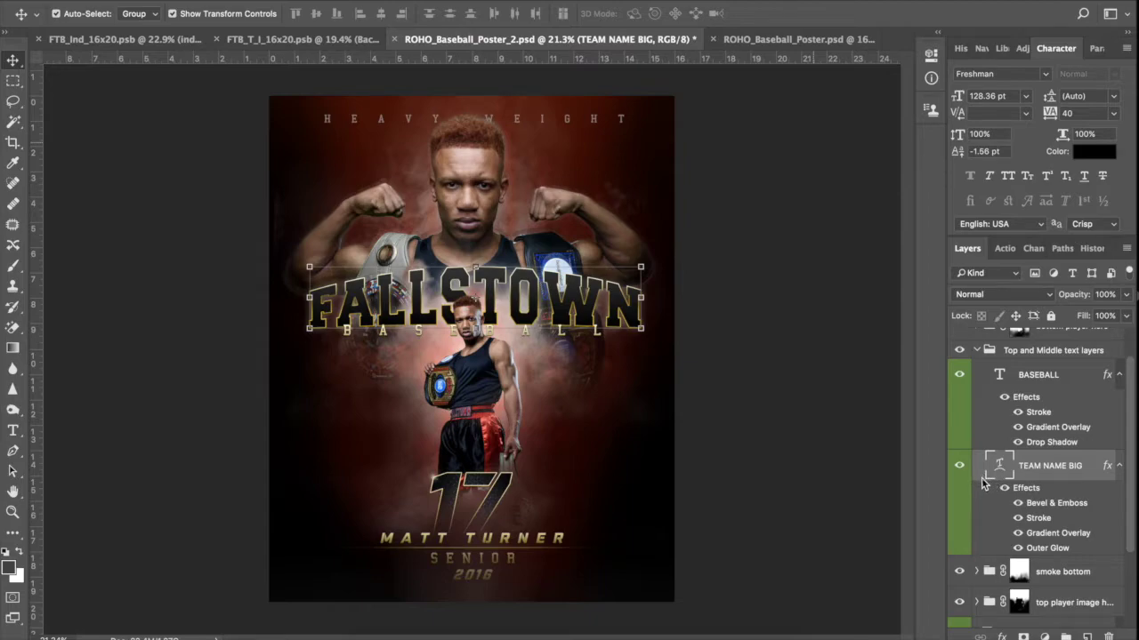
{"action": "double_click", "coordinate": [1045, 534]}
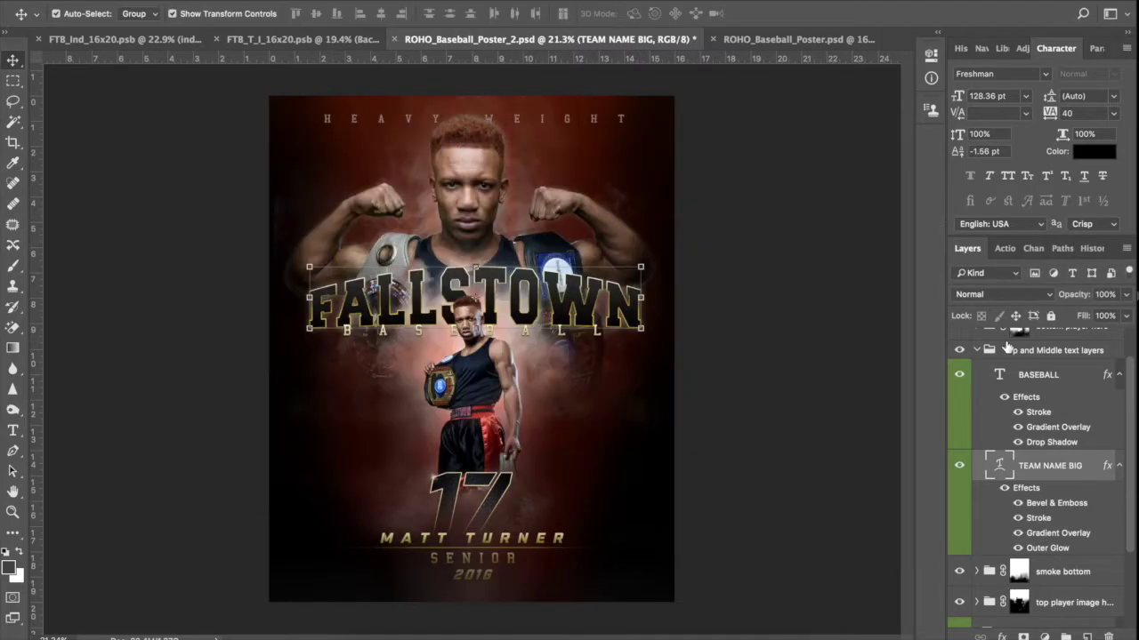
{"action": "left_click", "coordinate": [833, 142]}
- Open FALLSTOWN's Stroke gradient for editing, arranging the dialogs so the poster stays visible
{"action": "double_click", "coordinate": [1051, 522]}
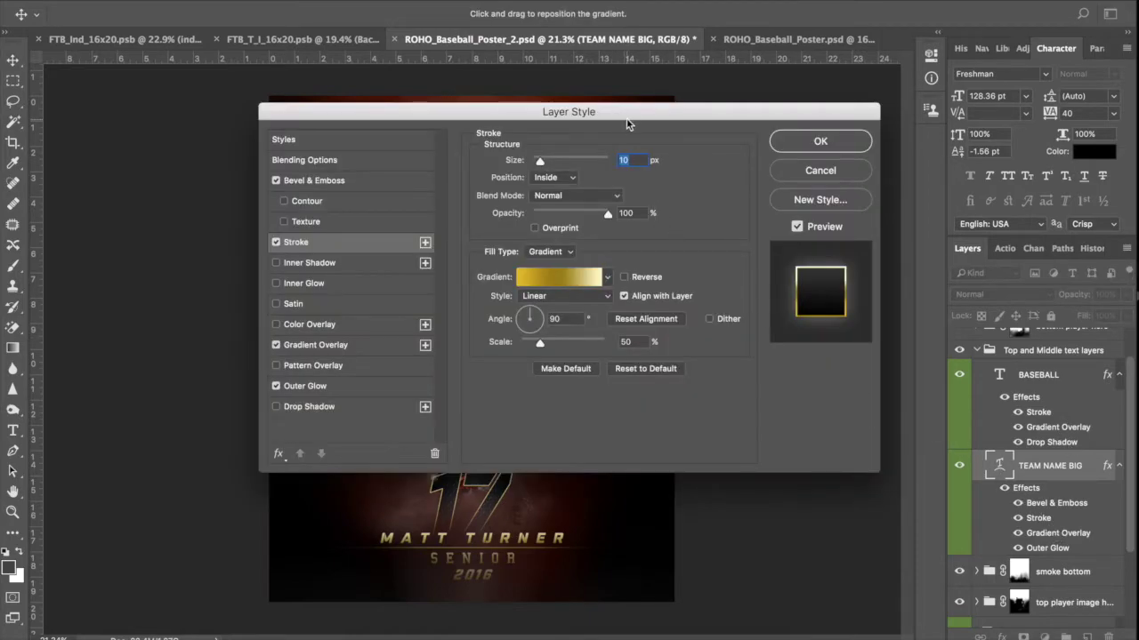
{"action": "left_click_drag", "start_coordinate": [626, 114], "coordinate": [643, 326]}
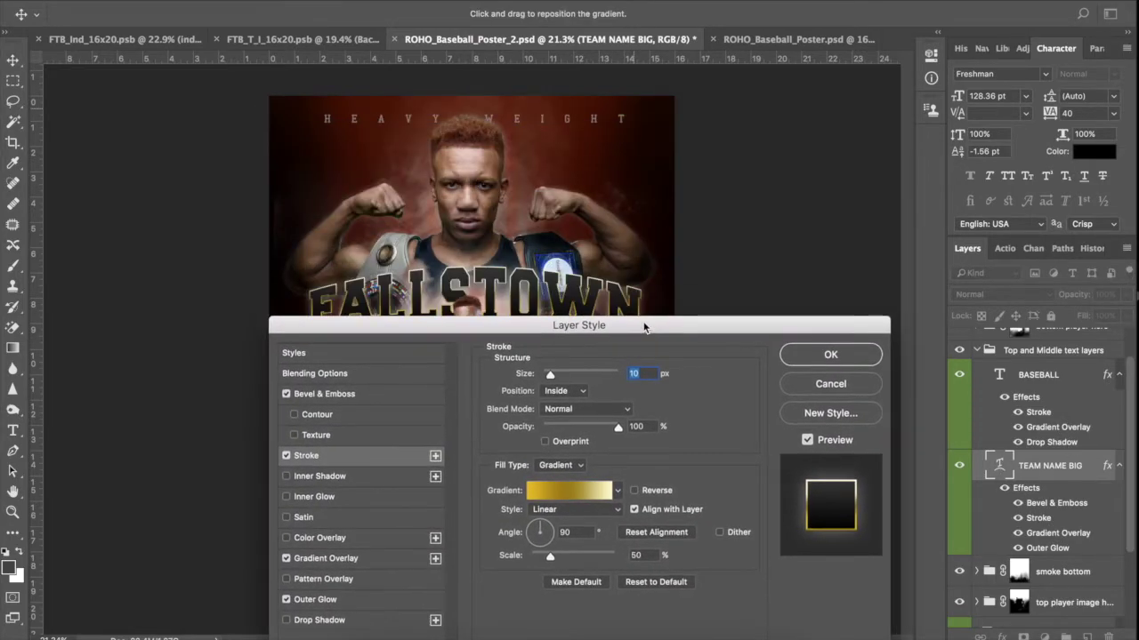
{"action": "left_click", "coordinate": [585, 488]}
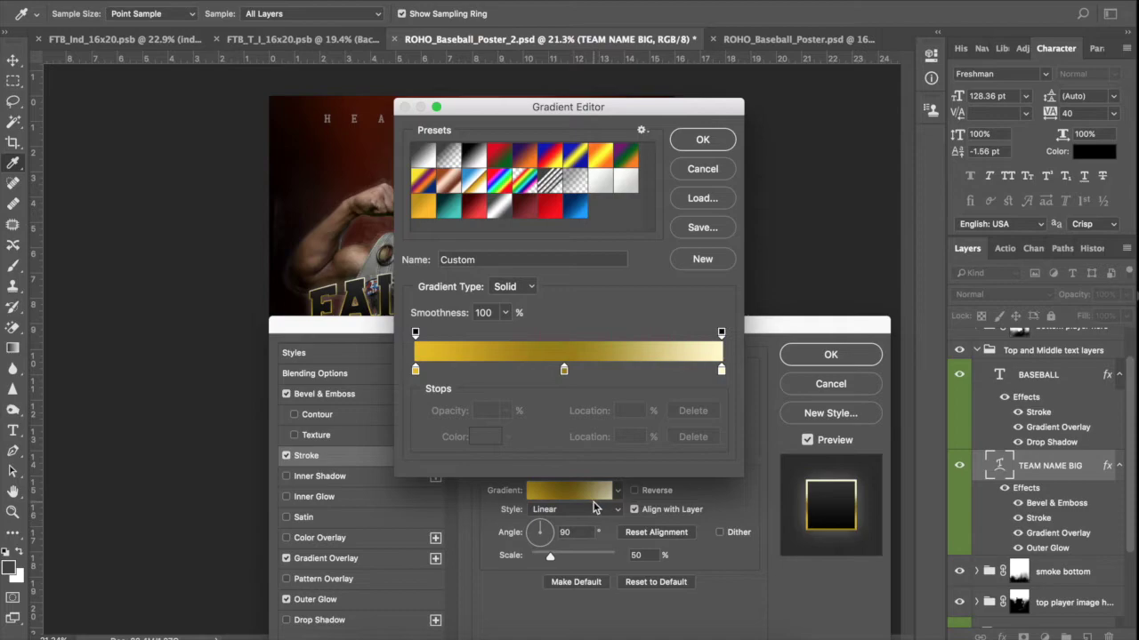
{"action": "left_click", "coordinate": [415, 372]}
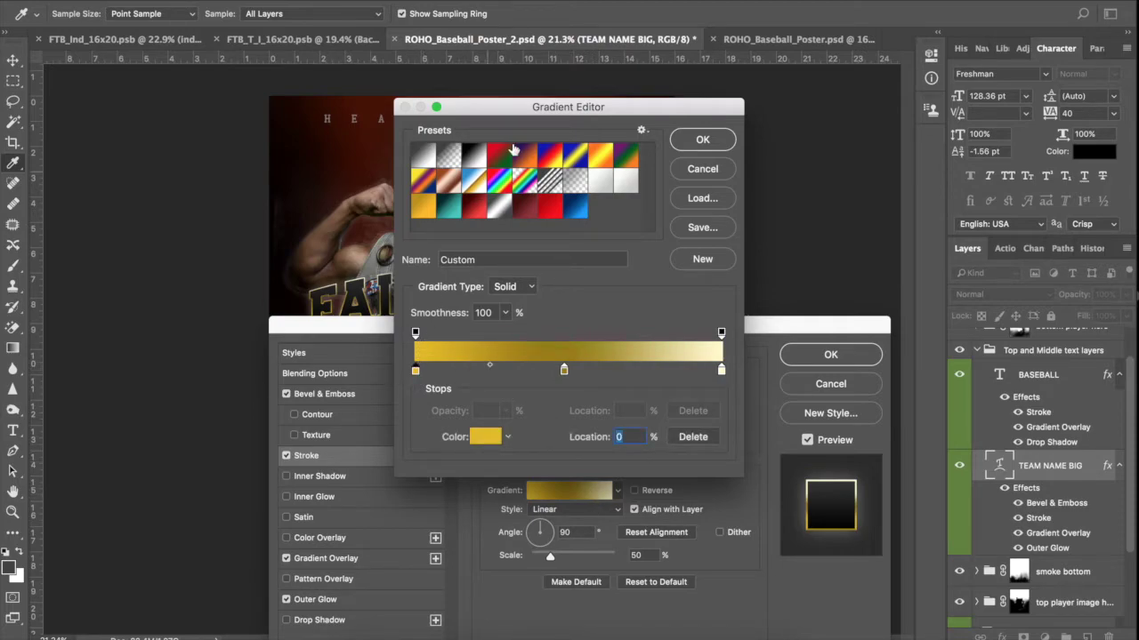
{"action": "left_click_drag", "start_coordinate": [610, 103], "coordinate": [885, 96]}
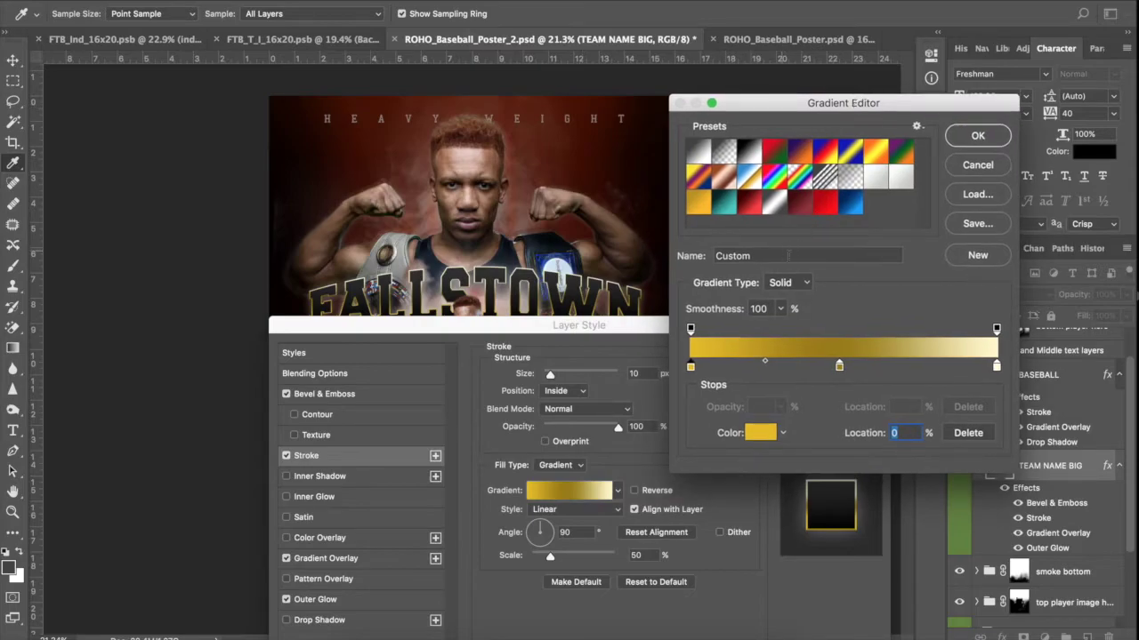
{"action": "left_click", "coordinate": [979, 134]}
{"action": "left_click_drag", "start_coordinate": [770, 326], "coordinate": [750, 354]}
{"action": "left_click", "coordinate": [564, 522]}
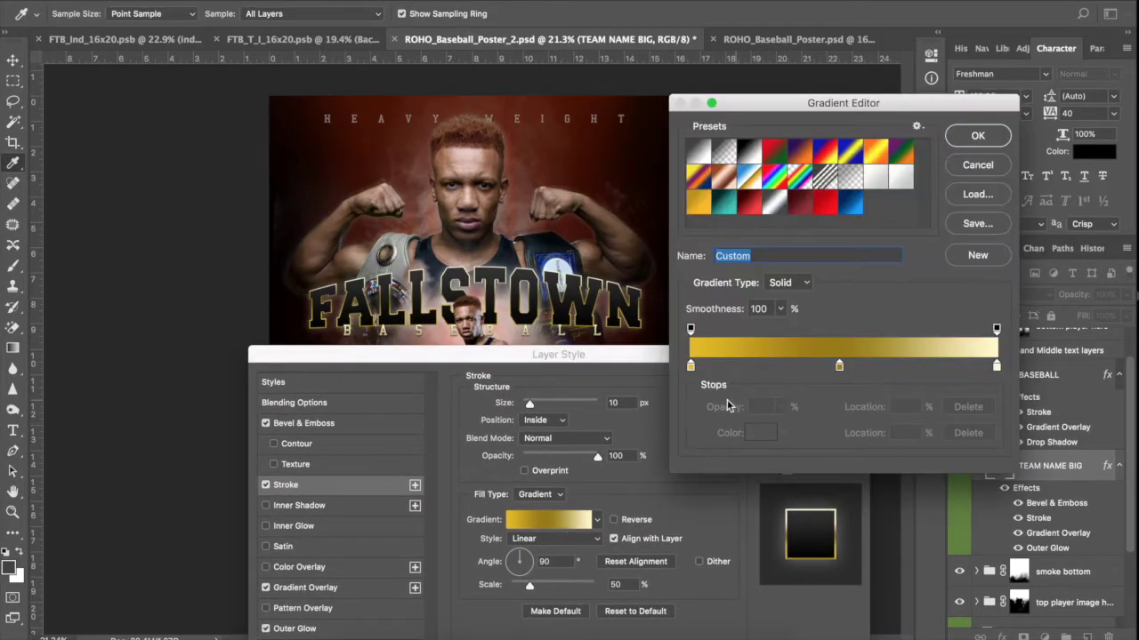
- Set the stroke gradient's left stop to red (950502)
{"action": "left_click", "coordinate": [691, 367]}
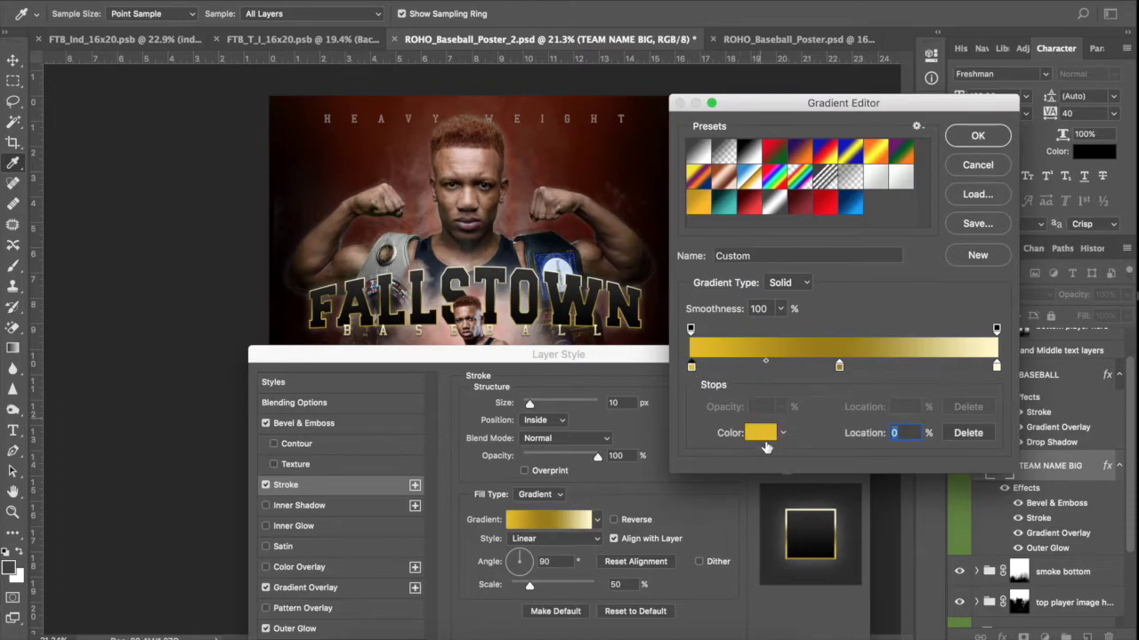
{"action": "left_click", "coordinate": [767, 434]}
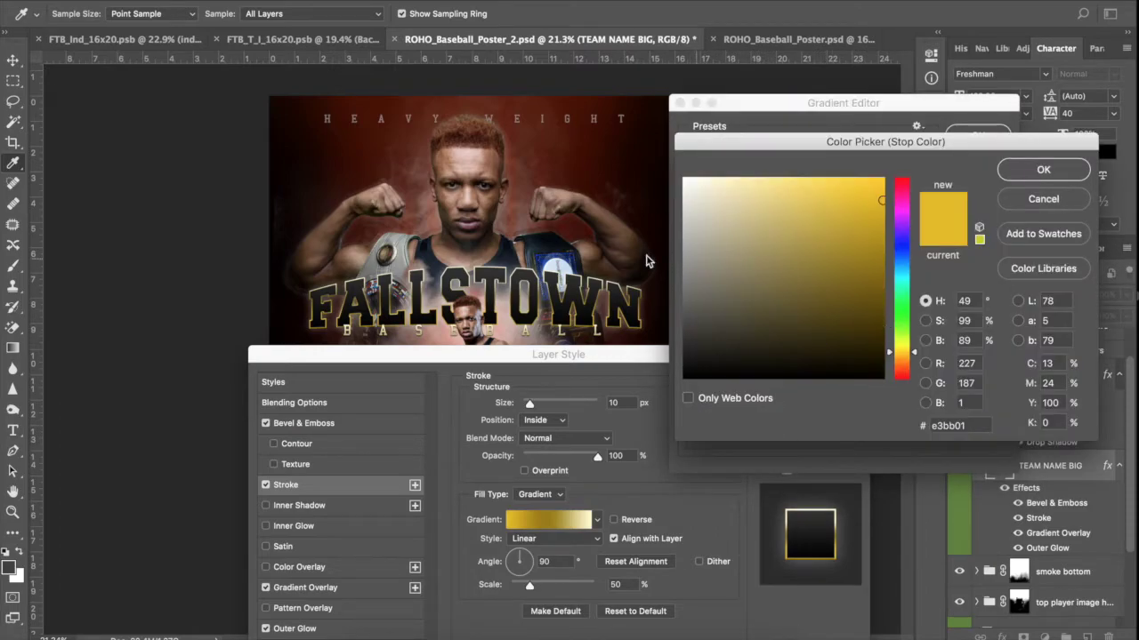
{"action": "left_click", "coordinate": [605, 177]}
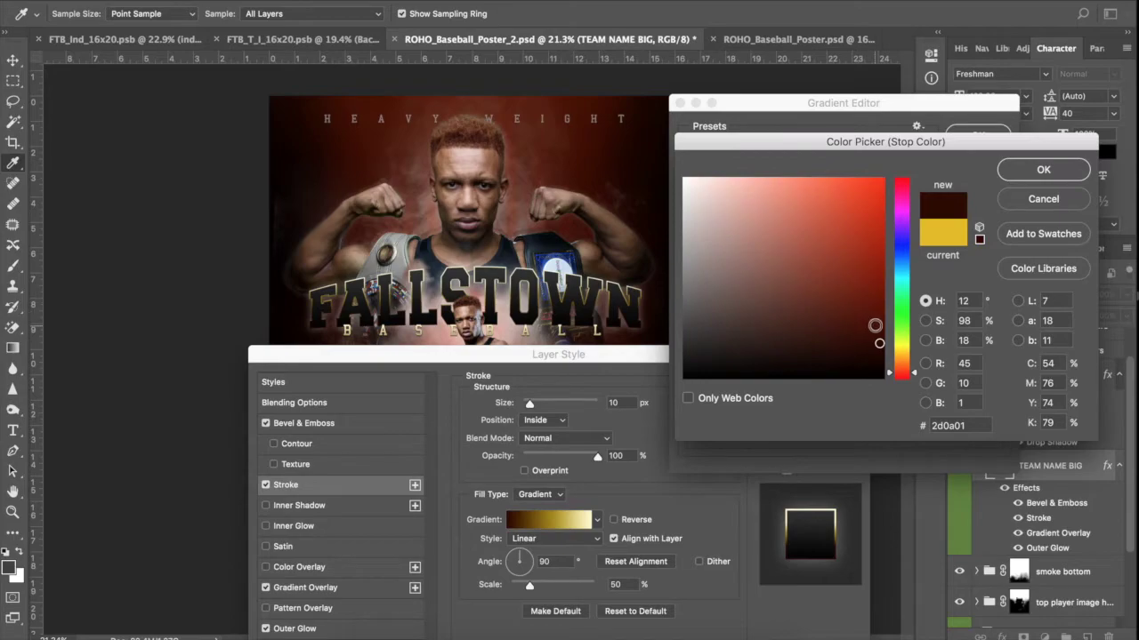
{"action": "left_click", "coordinate": [1042, 171]}
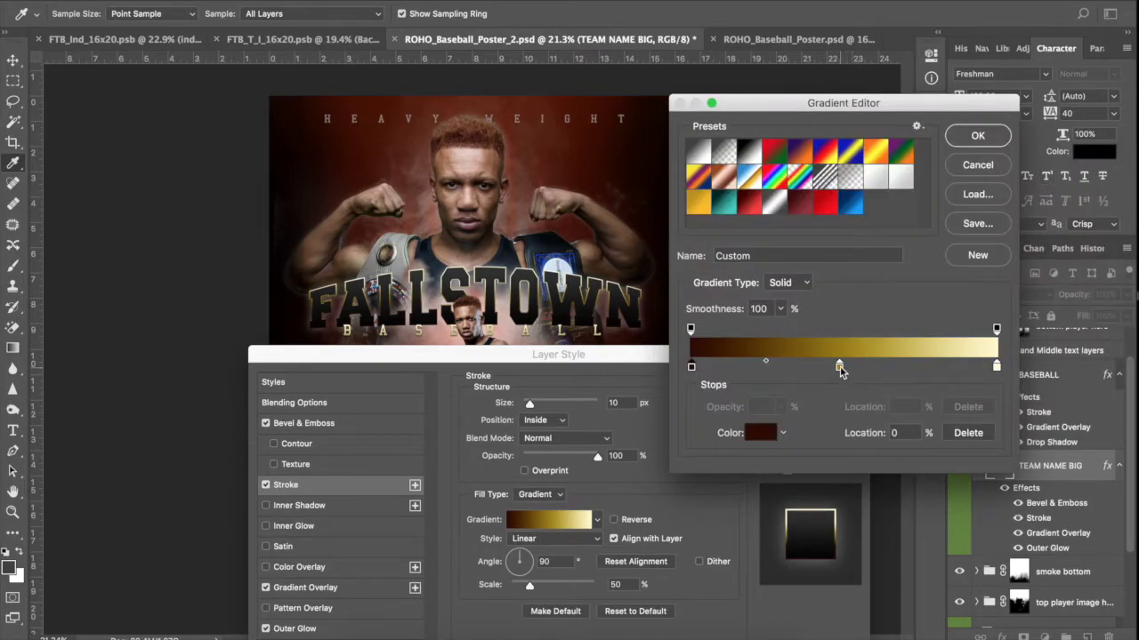
{"action": "left_click", "coordinate": [761, 435]}
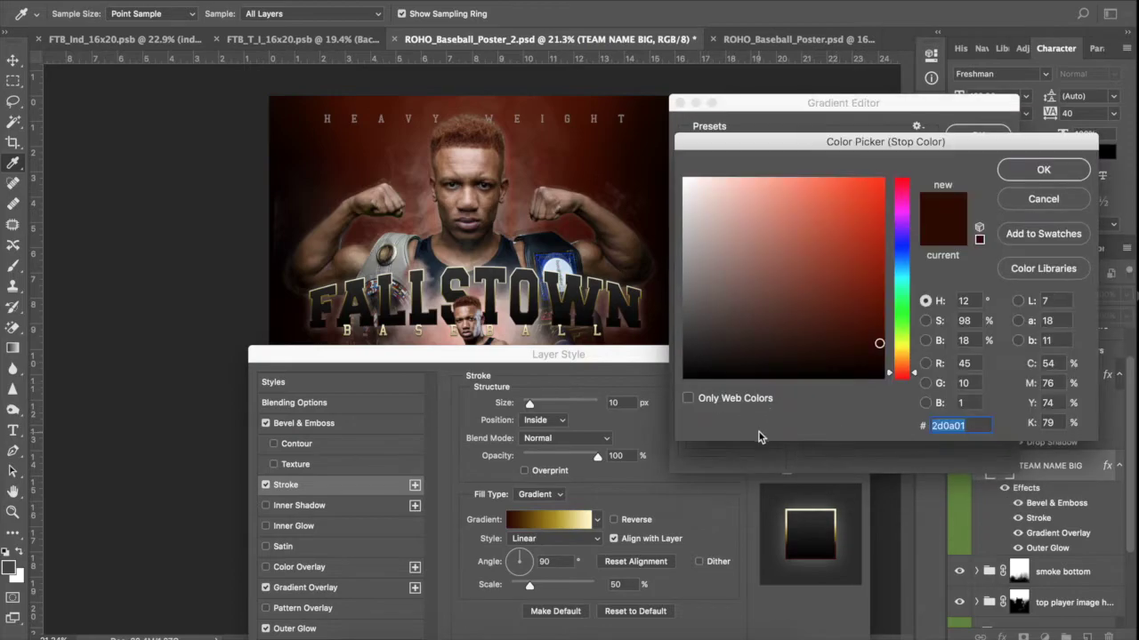
{"action": "left_click", "coordinate": [860, 271]}
{"action": "left_click", "coordinate": [862, 253]}
{"action": "left_click", "coordinate": [881, 261]}
{"action": "left_click", "coordinate": [908, 365]}
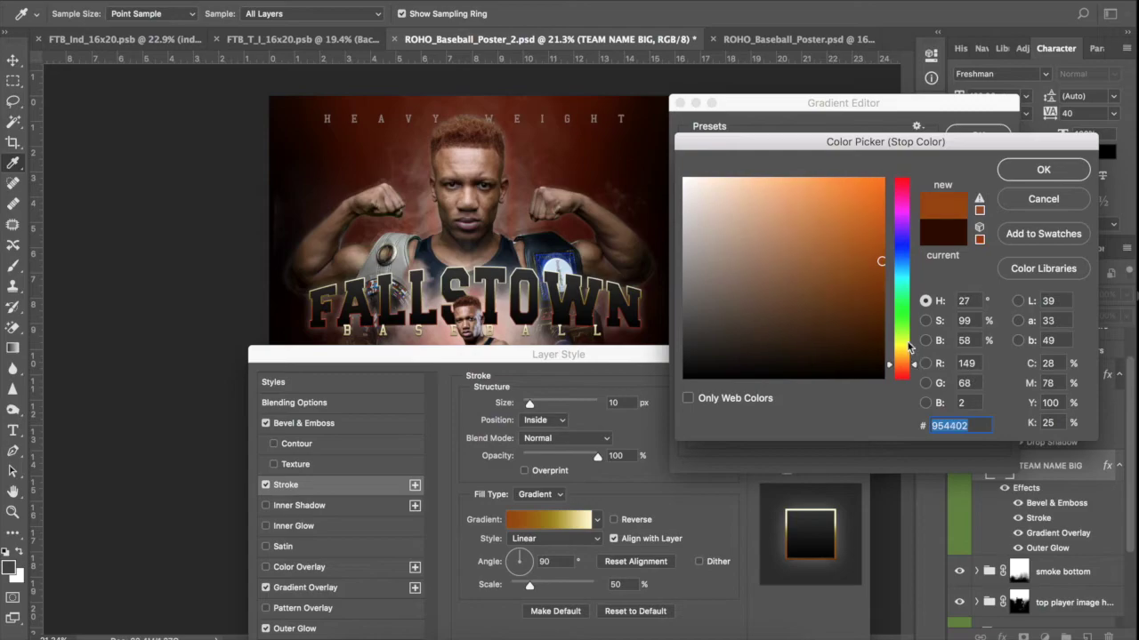
{"action": "left_click_drag", "start_coordinate": [919, 372], "coordinate": [917, 383]}
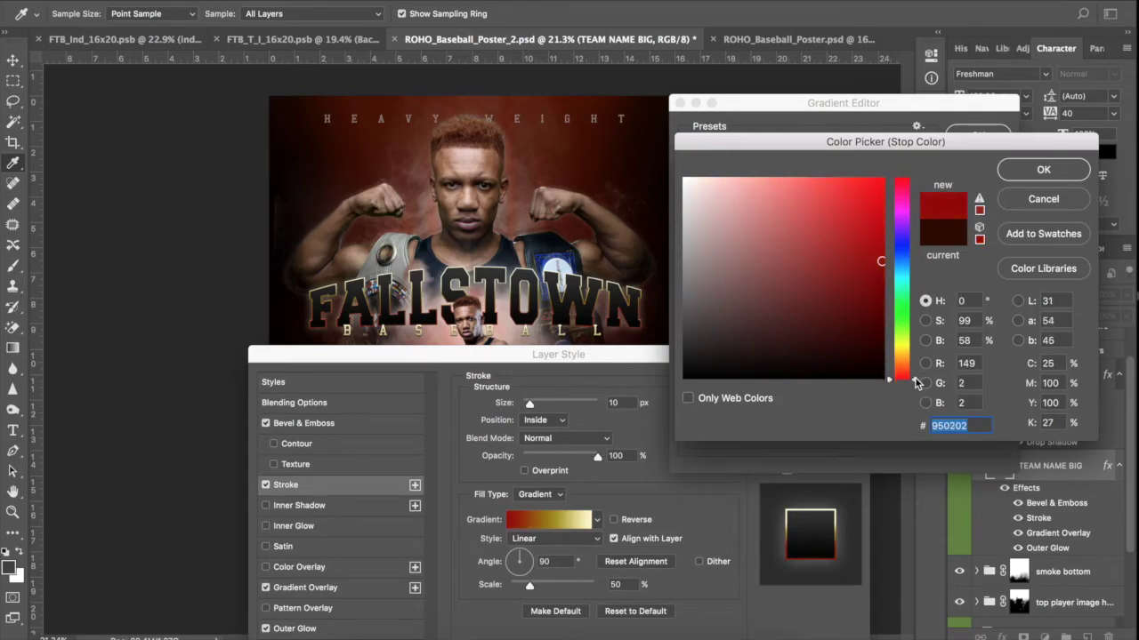
{"action": "left_click", "coordinate": [1043, 171]}
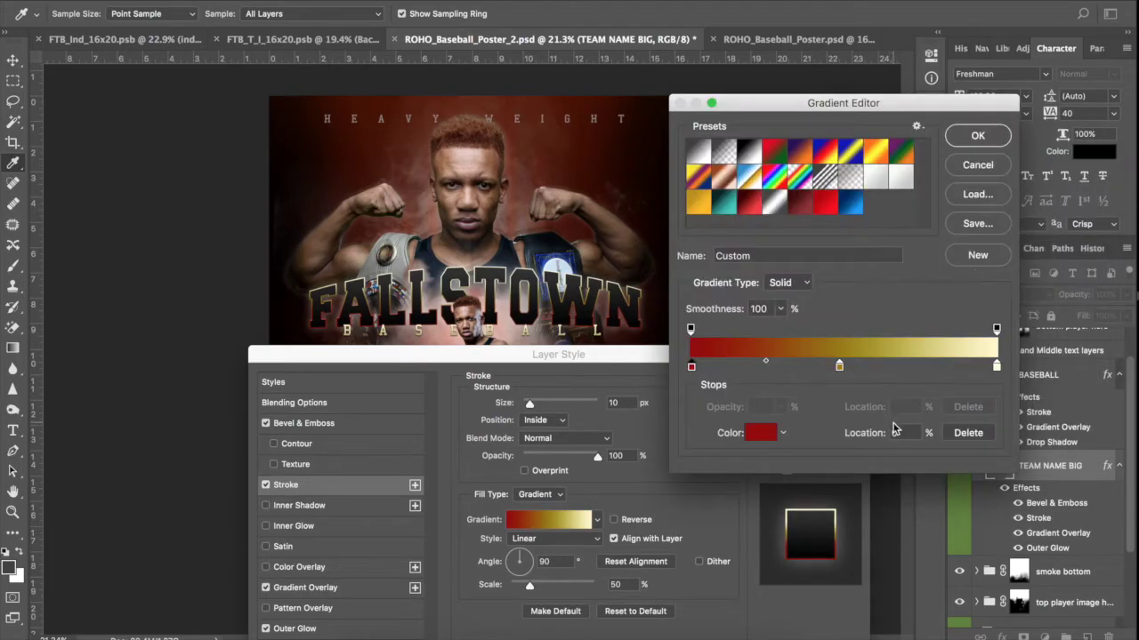
- Make the middle stop dark red and the right stop white, then confirm the gradient
{"action": "left_click", "coordinate": [839, 366]}
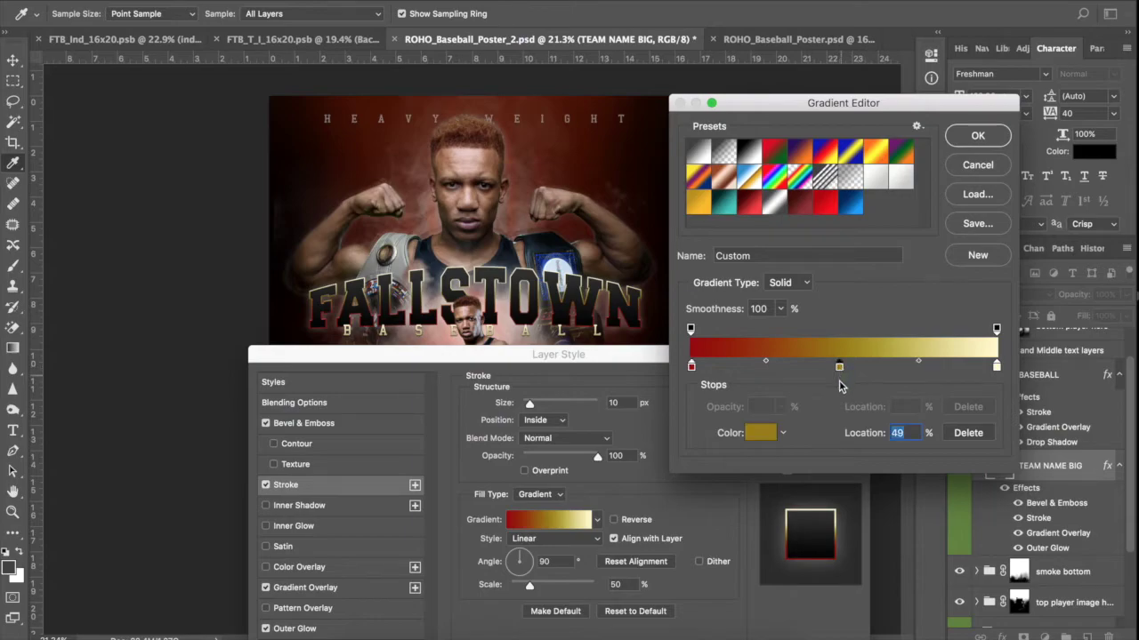
{"action": "left_click", "coordinate": [763, 434]}
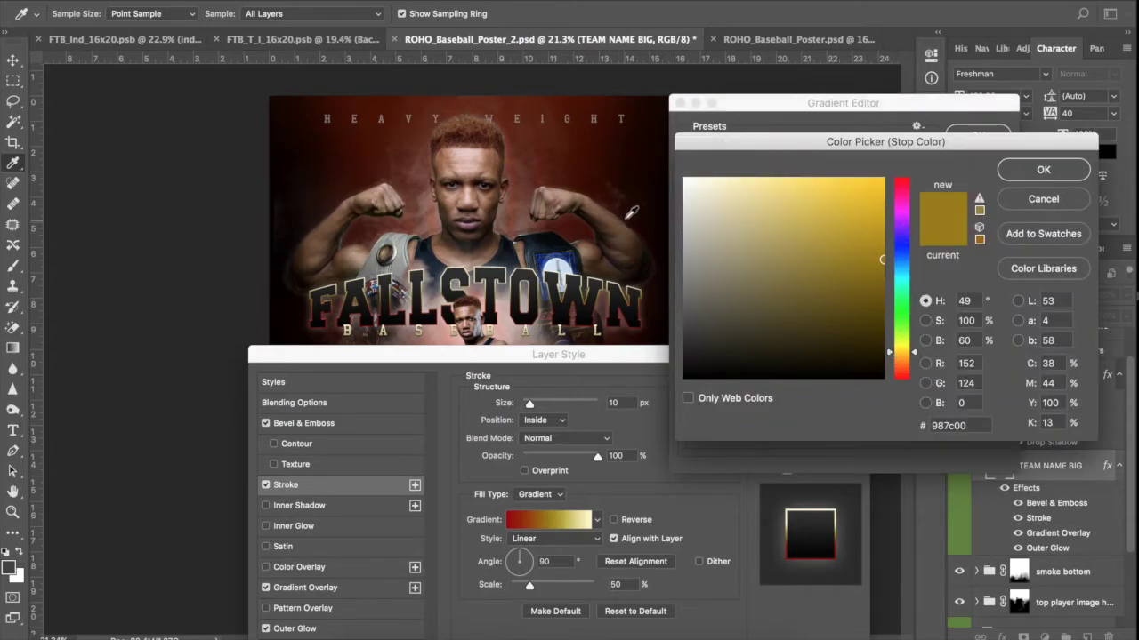
{"action": "left_click", "coordinate": [623, 182]}
{"action": "mouse_move", "coordinate": [881, 365]}
{"action": "left_mouse_down"}
{"action": "mouse_move", "coordinate": [884, 377]}
{"action": "mouse_move", "coordinate": [880, 310]}
{"action": "left_mouse_up"}
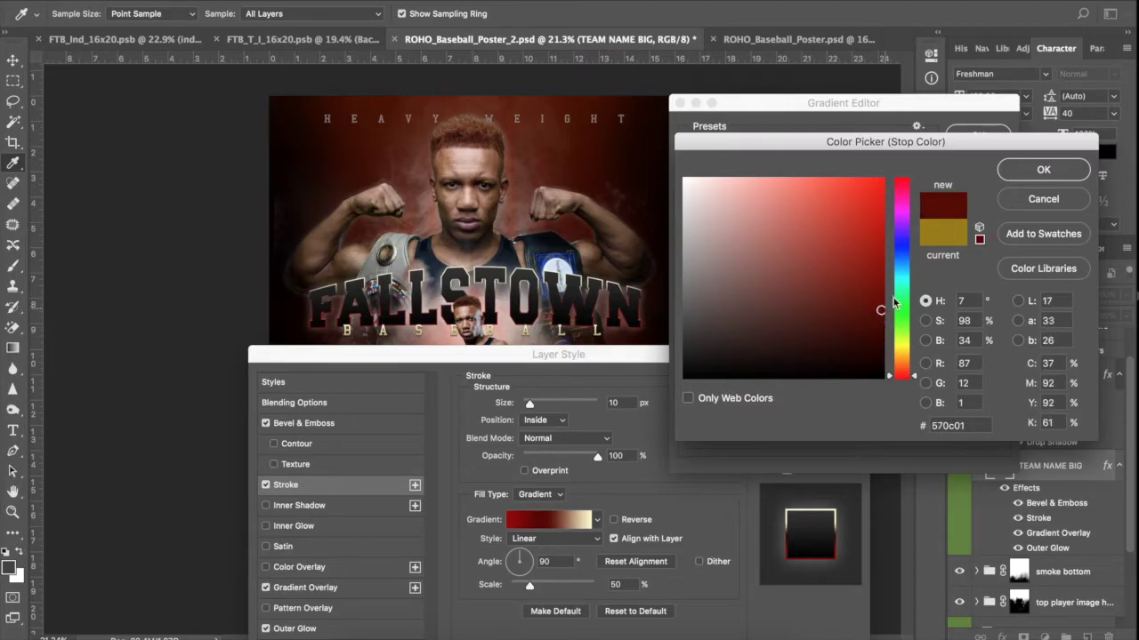
{"action": "left_click", "coordinate": [1042, 171]}
{"action": "left_click", "coordinate": [996, 366]}
{"action": "left_click", "coordinate": [763, 434]}
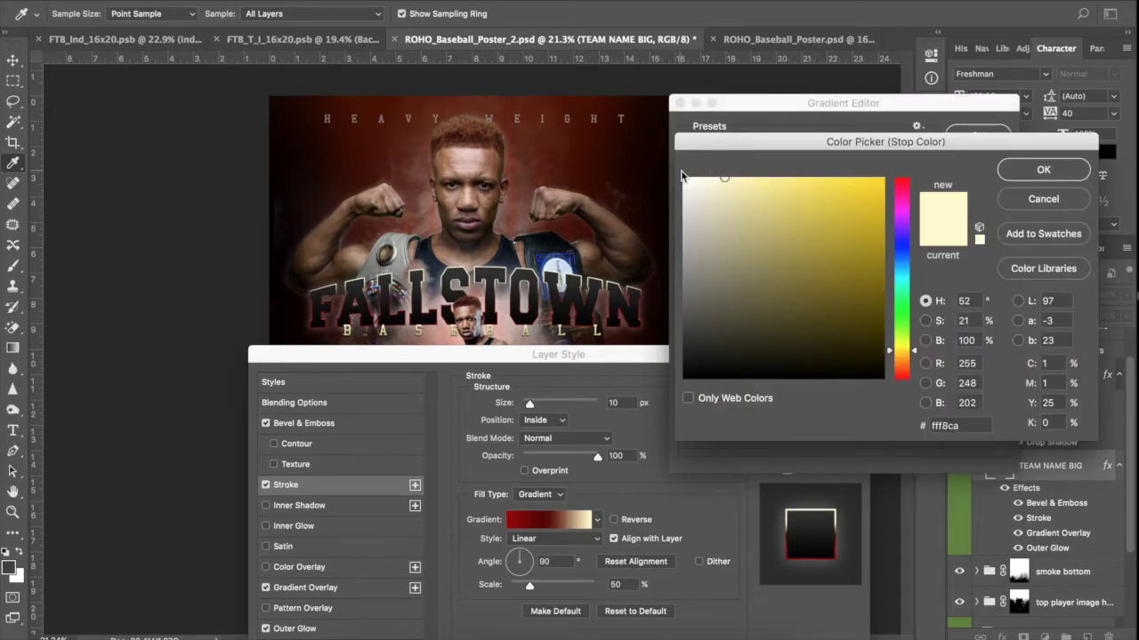
{"action": "left_click", "coordinate": [683, 178]}
{"action": "left_click", "coordinate": [1036, 171]}
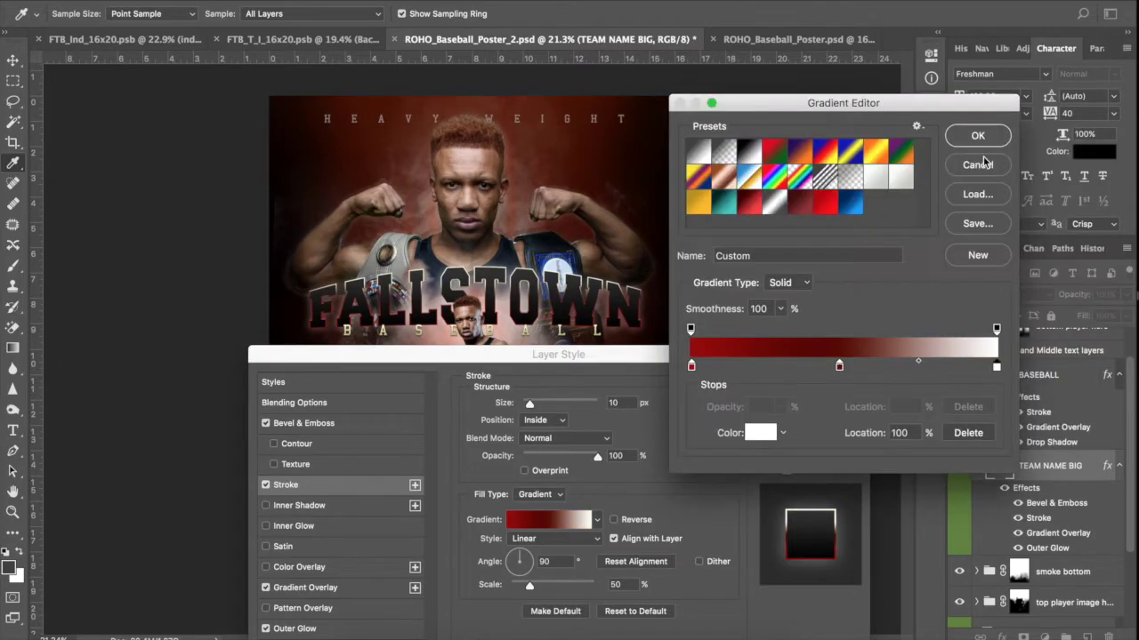
{"action": "left_click", "coordinate": [978, 136]}
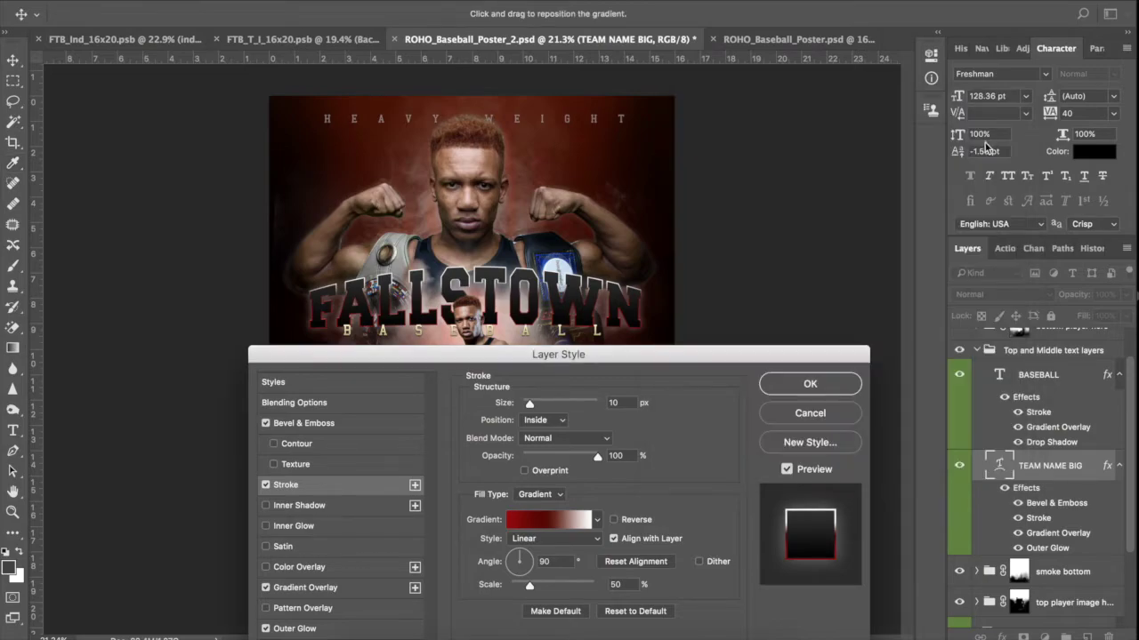
- Apply the new red stroke, fit the poster in view, and select the BASEBALL subtitle layer
{"action": "left_click", "coordinate": [841, 388]}
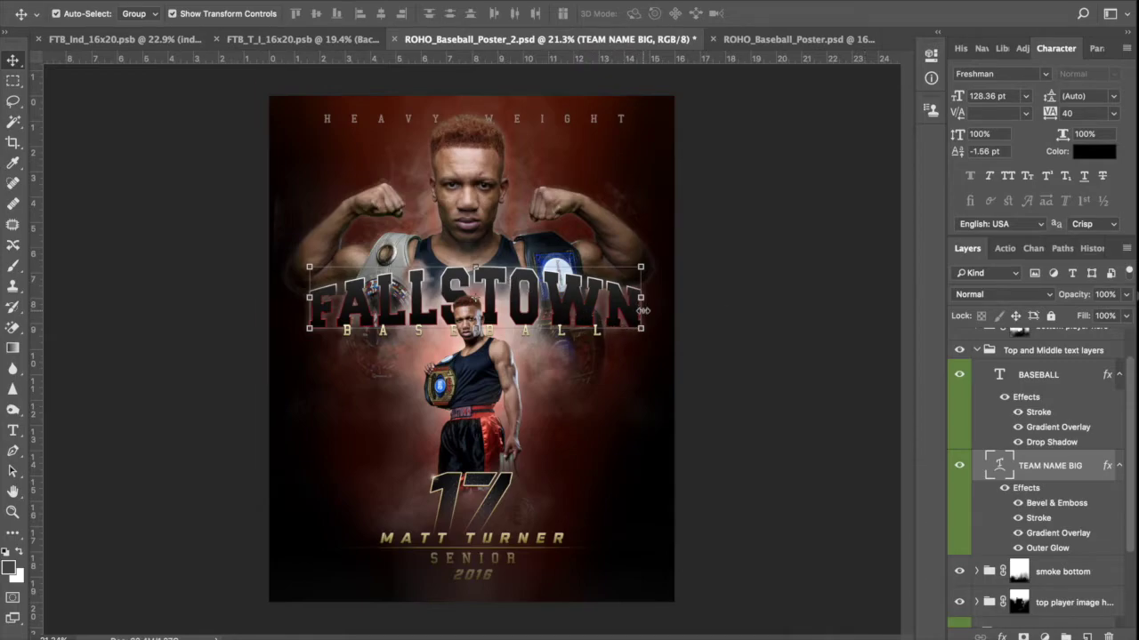
{"action": "scroll", "coordinate": [642, 312], "scroll_direction": "up", "scroll_amount": 2}
{"action": "scroll", "coordinate": [642, 315], "scroll_direction": "up", "scroll_amount": 4}
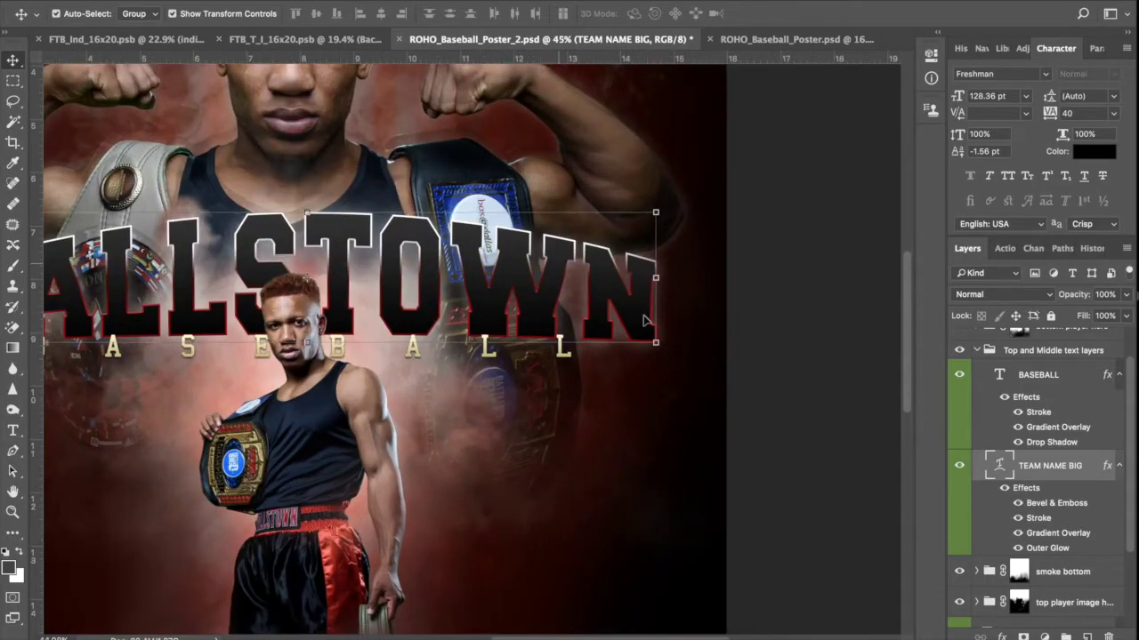
{"action": "scroll", "coordinate": [650, 322], "scroll_direction": "down", "scroll_amount": 5}
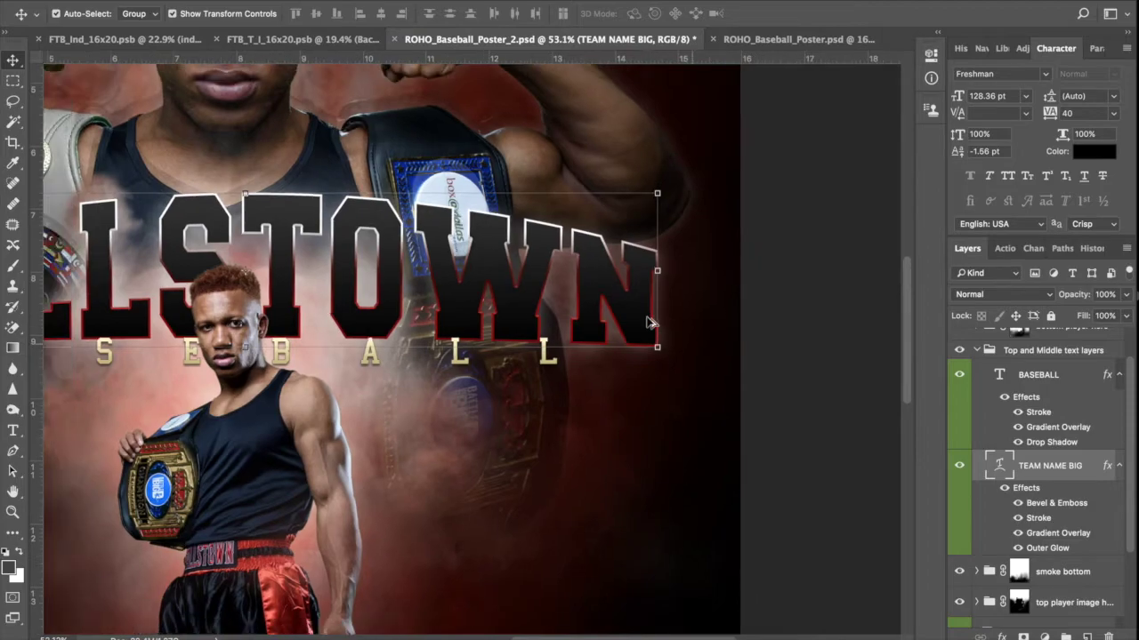
{"action": "scroll", "coordinate": [649, 322], "scroll_direction": "up", "scroll_amount": 1}
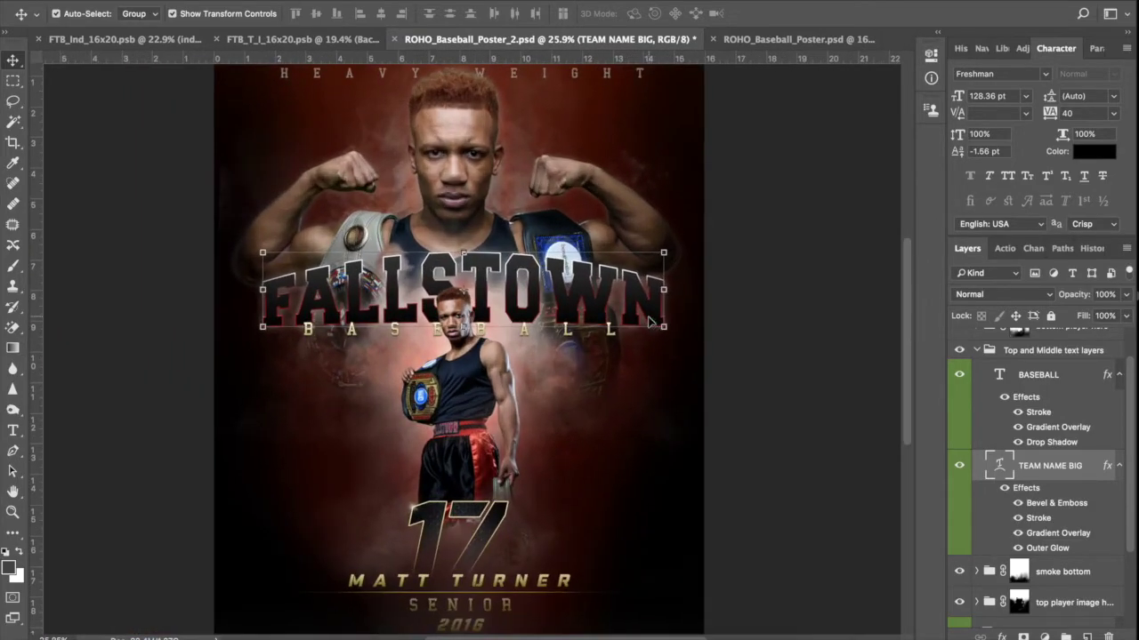
{"action": "left_click", "coordinate": [1055, 384]}
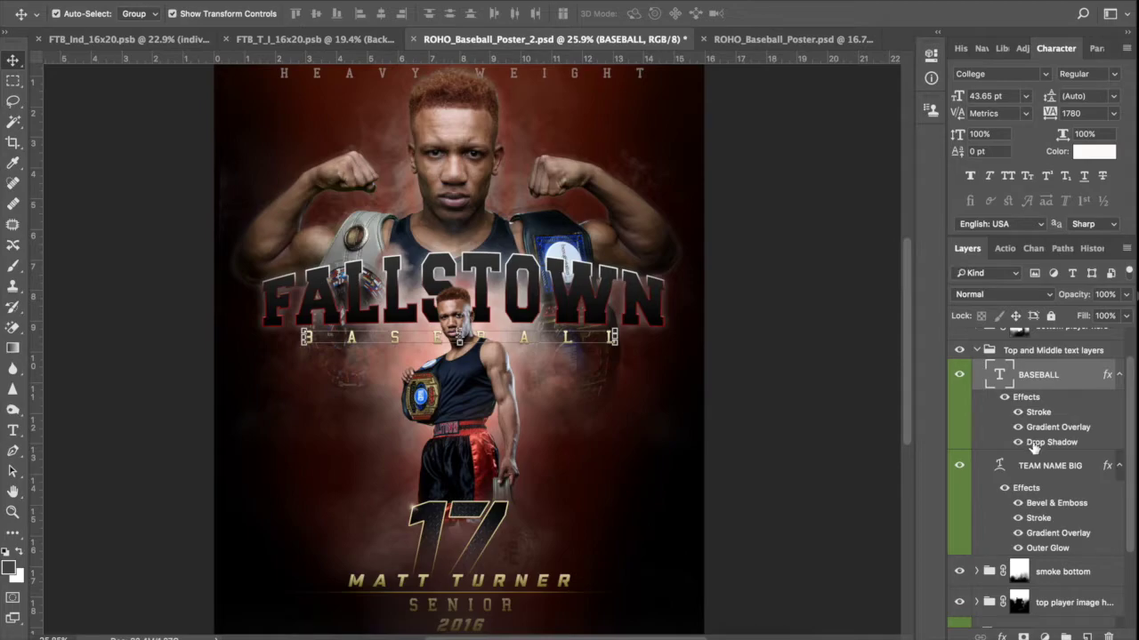
- Retype the BASEBALL subtitle as BOXING and enlarge it to 60.65 pt
{"action": "double_click", "coordinate": [1003, 378]}
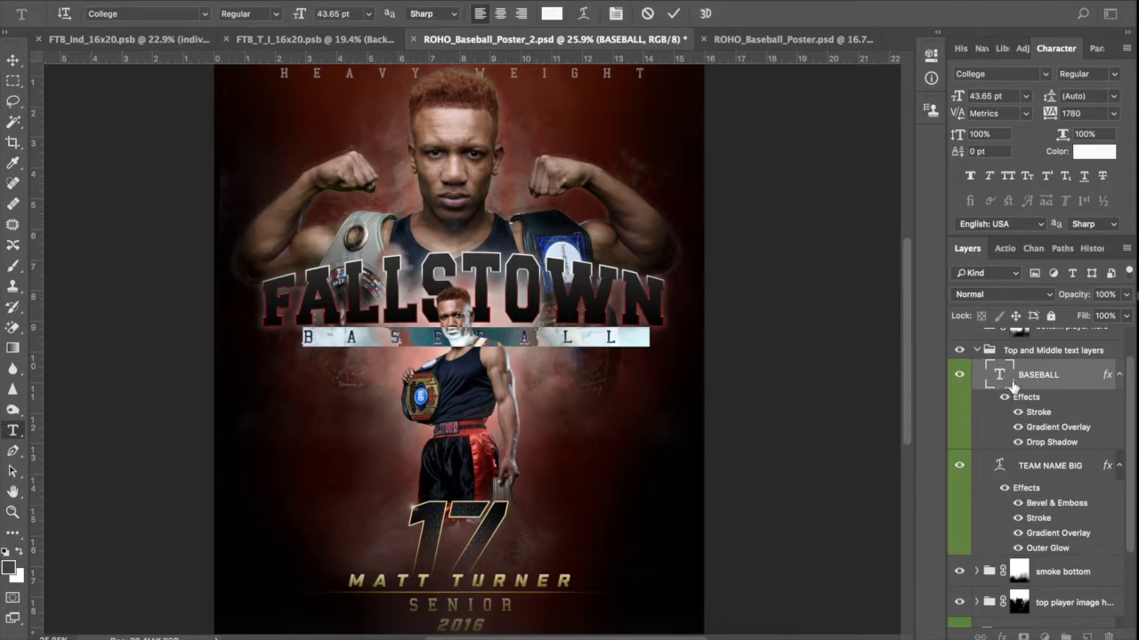
{"action": "type", "text": "BOXING"}
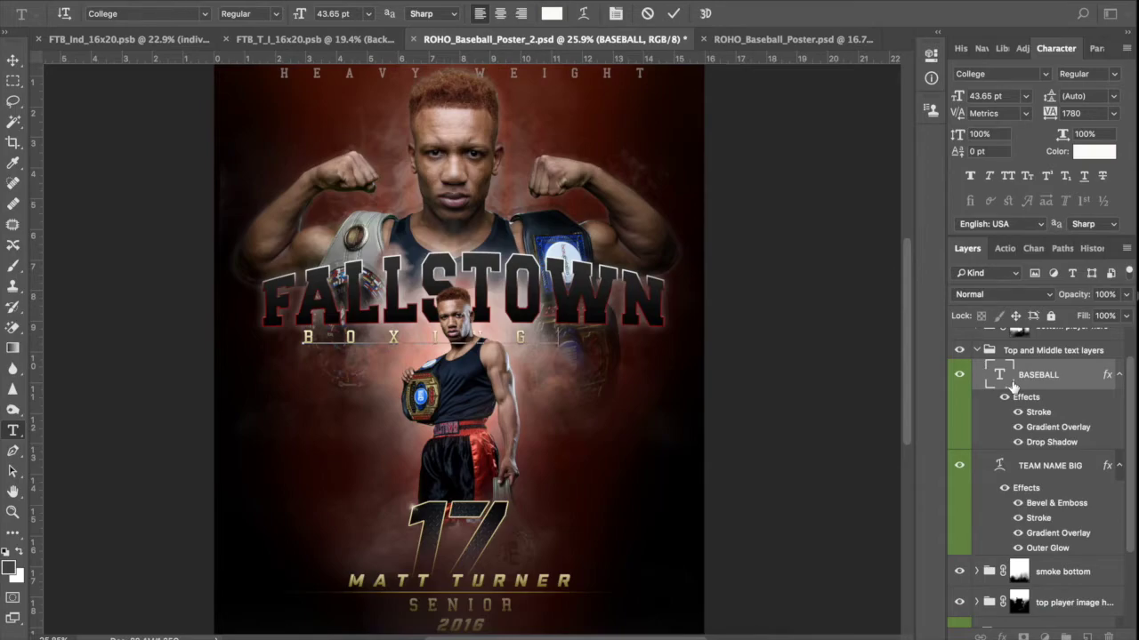
{"action": "left_click", "coordinate": [673, 14]}
{"action": "key", "text": "v"}
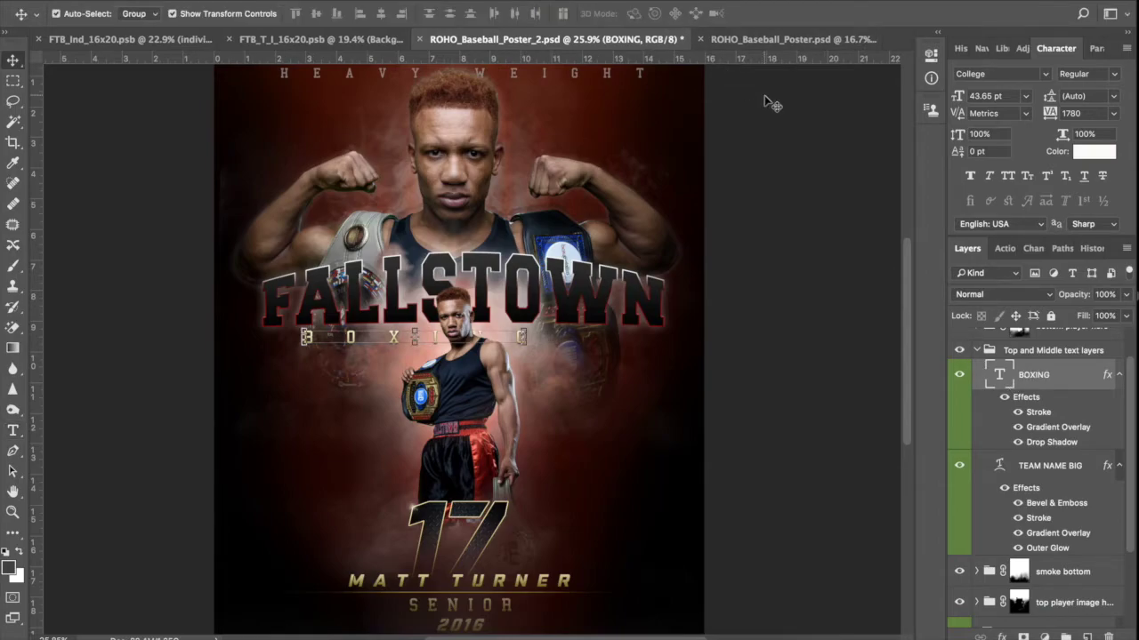
{"action": "left_click_drag", "start_coordinate": [958, 98], "coordinate": [968, 97]}
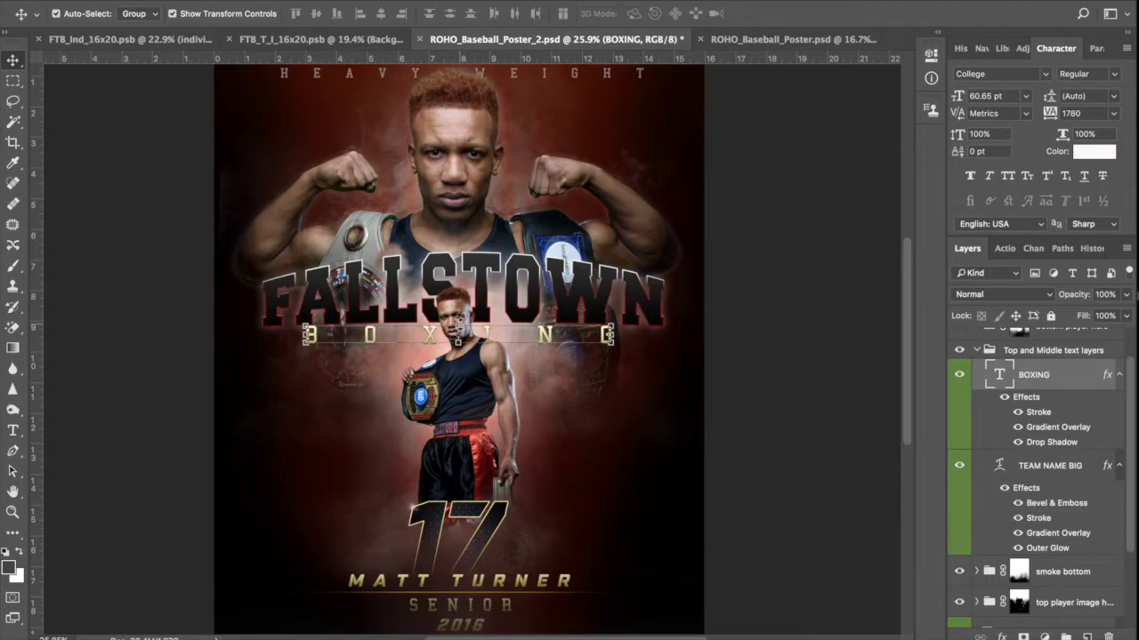
{"action": "key", "text": "ctrl+t"}
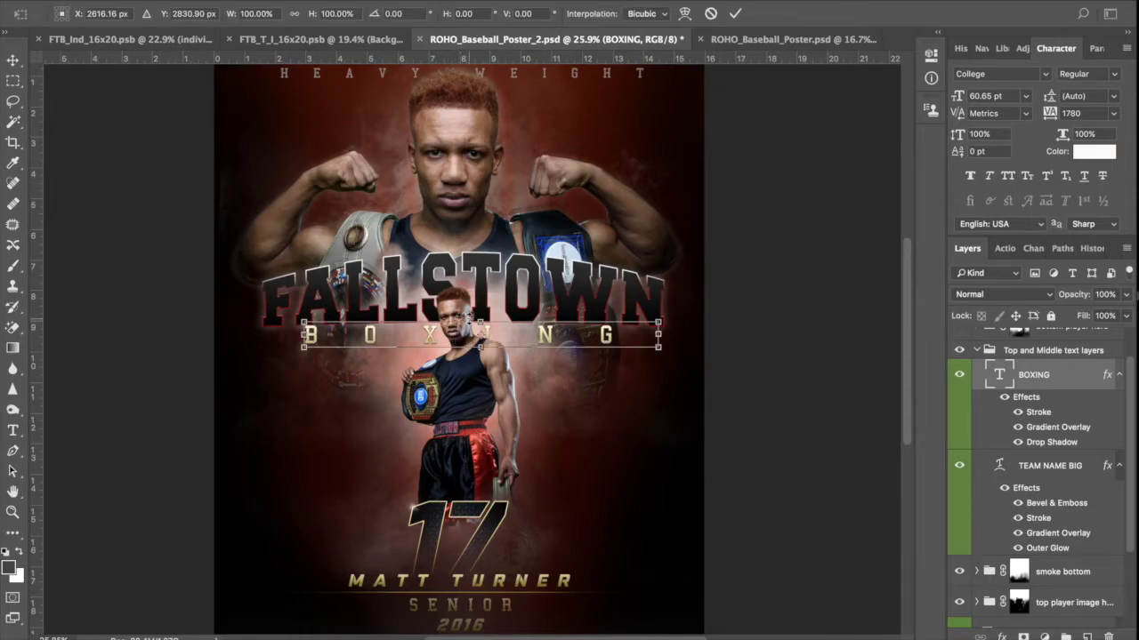
{"action": "left_click", "coordinate": [735, 13]}
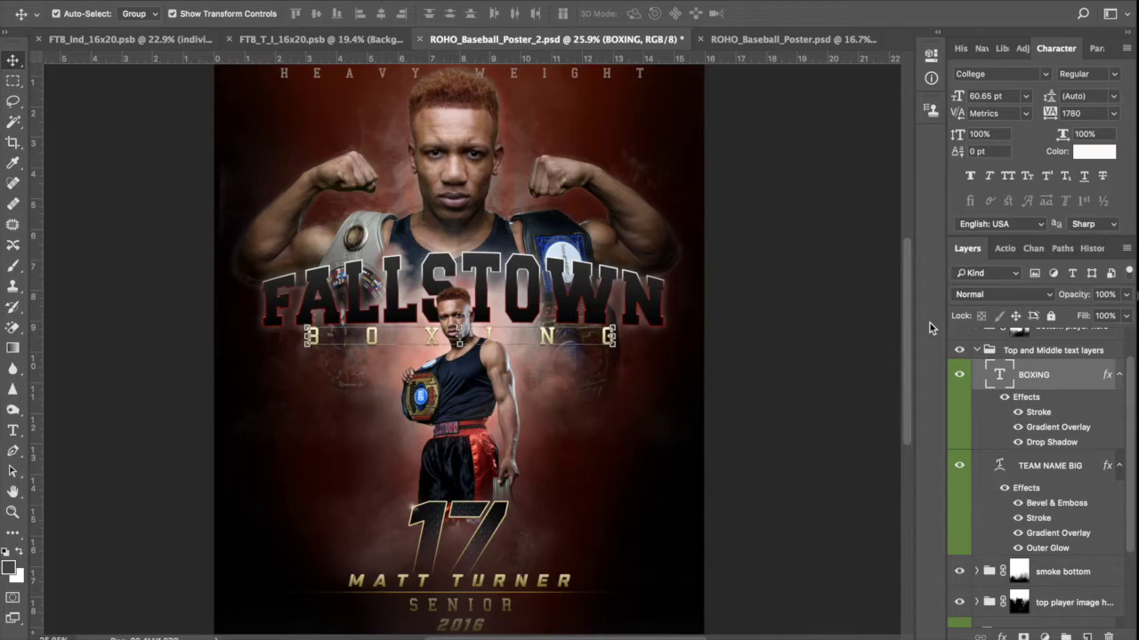
- Open BOXING's Gradient Overlay gradient and set its left stop to a neutral grey
{"action": "double_click", "coordinate": [1055, 429]}
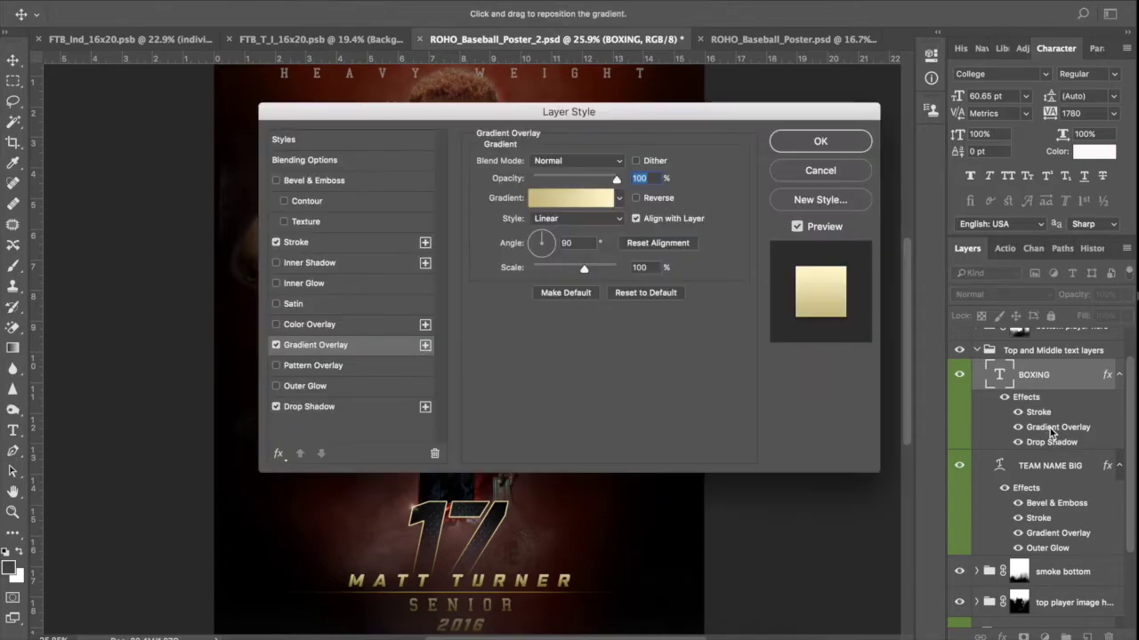
{"action": "left_click_drag", "start_coordinate": [668, 112], "coordinate": [726, 405]}
{"action": "left_click", "coordinate": [652, 496]}
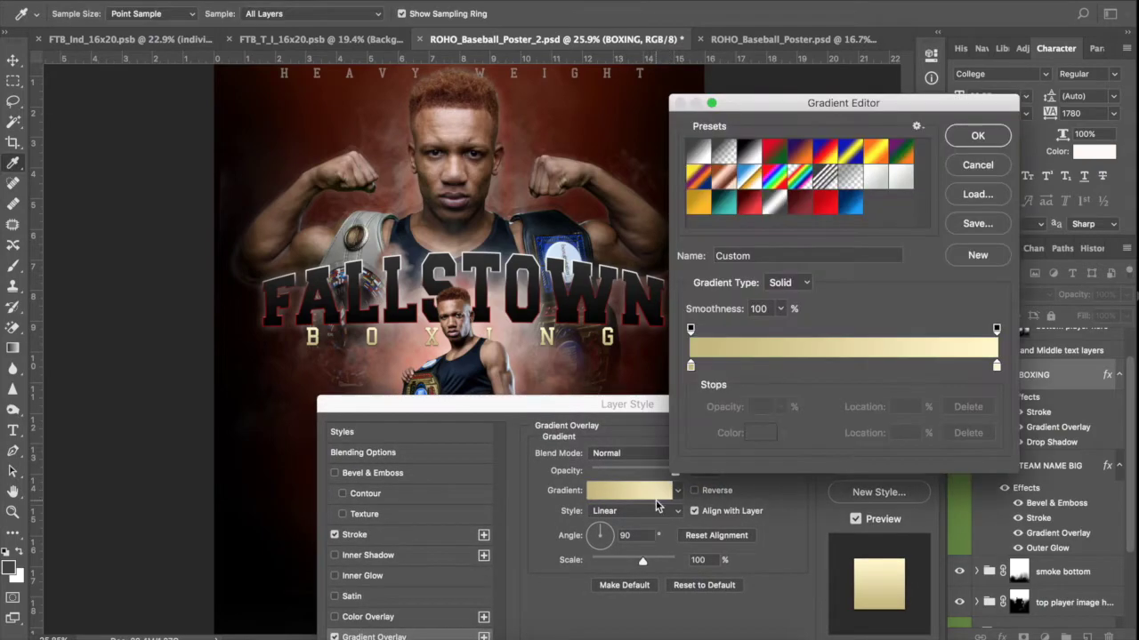
{"action": "left_click", "coordinate": [691, 365]}
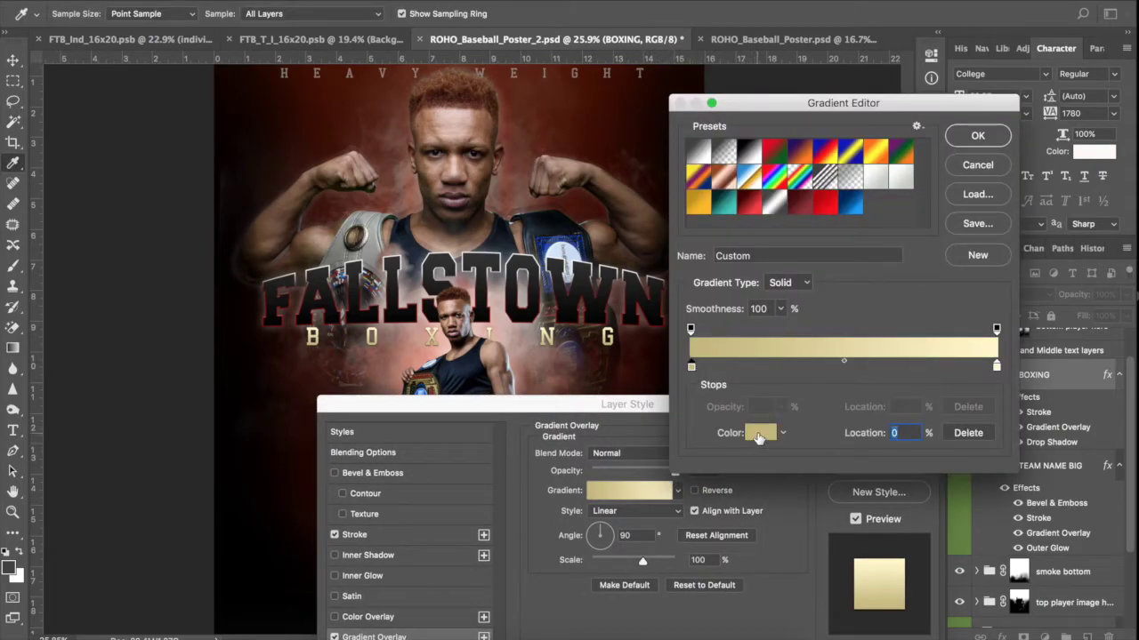
{"action": "left_click", "coordinate": [761, 433]}
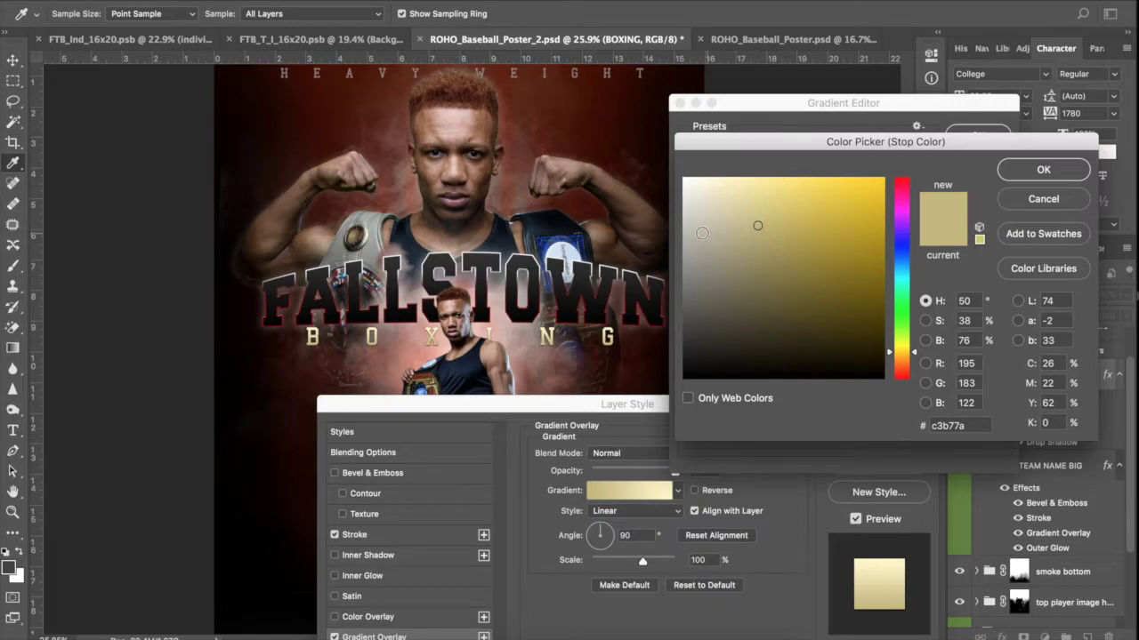
{"action": "left_click", "coordinate": [684, 227]}
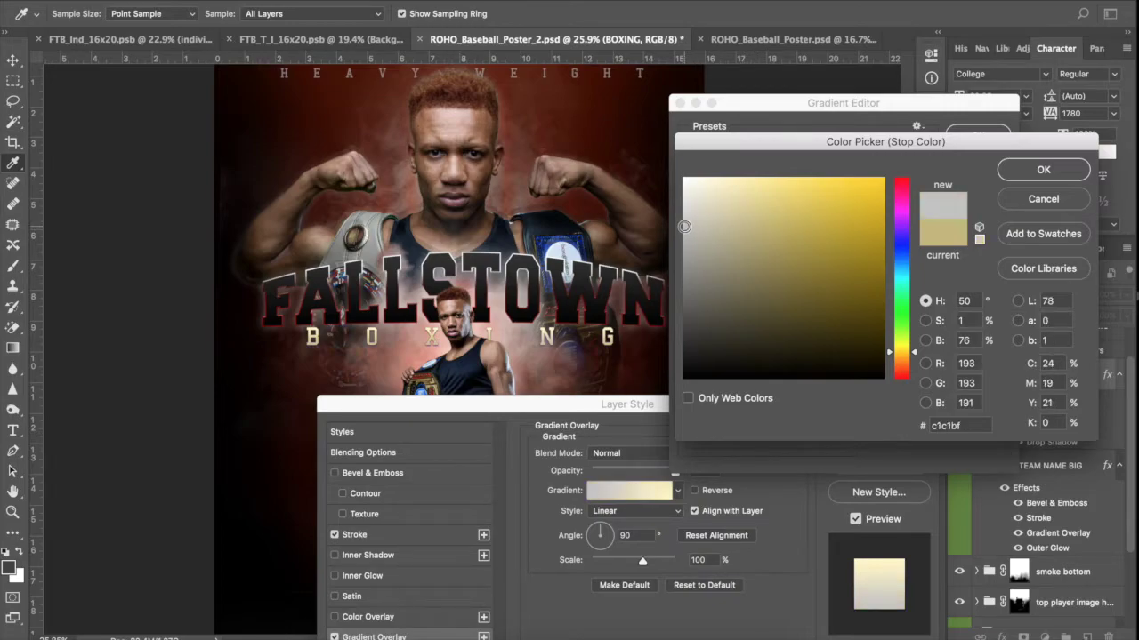
{"action": "left_click", "coordinate": [1040, 172]}
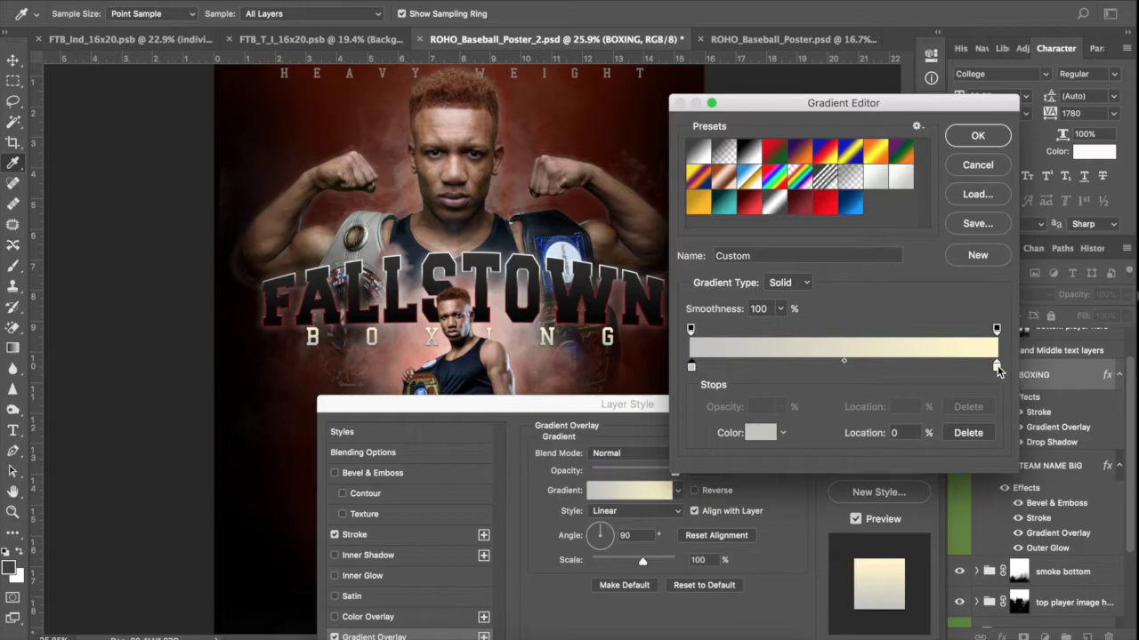
- Set the gradient's right stop to a mid grey
{"action": "left_click", "coordinate": [997, 367]}
{"action": "left_click", "coordinate": [755, 436]}
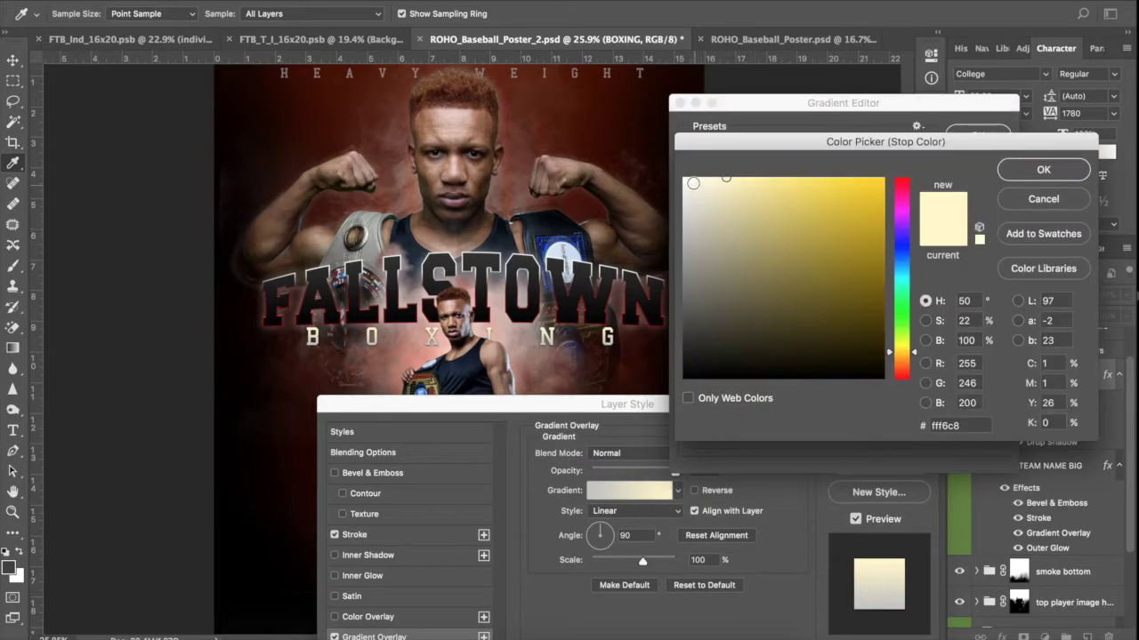
{"action": "left_click", "coordinate": [685, 178]}
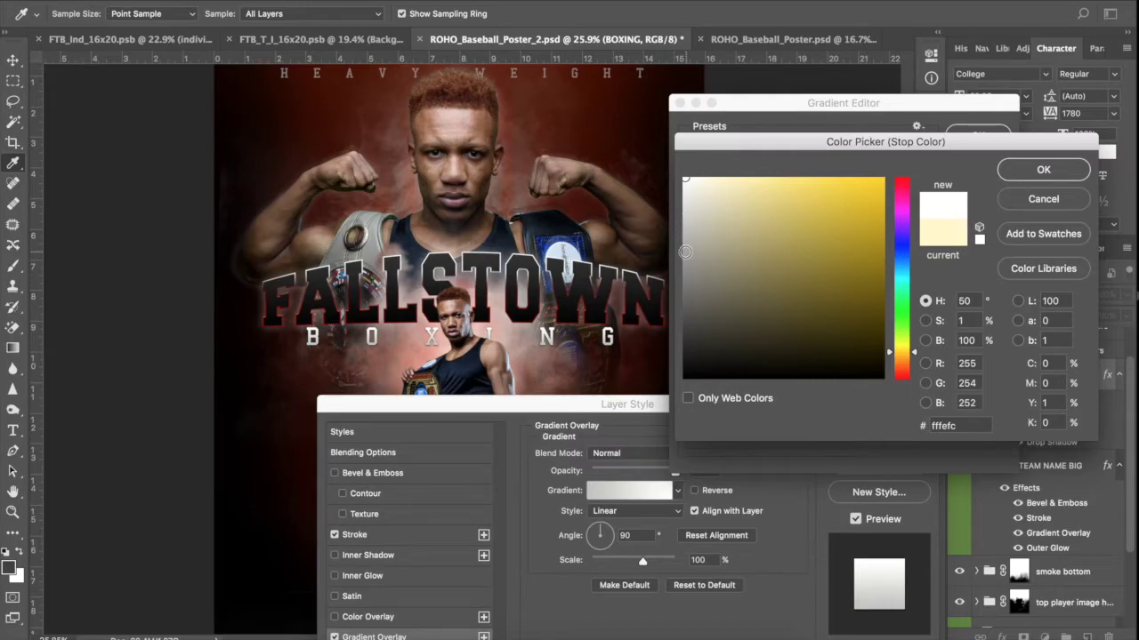
{"action": "left_click", "coordinate": [685, 252]}
{"action": "left_click", "coordinate": [1023, 169]}
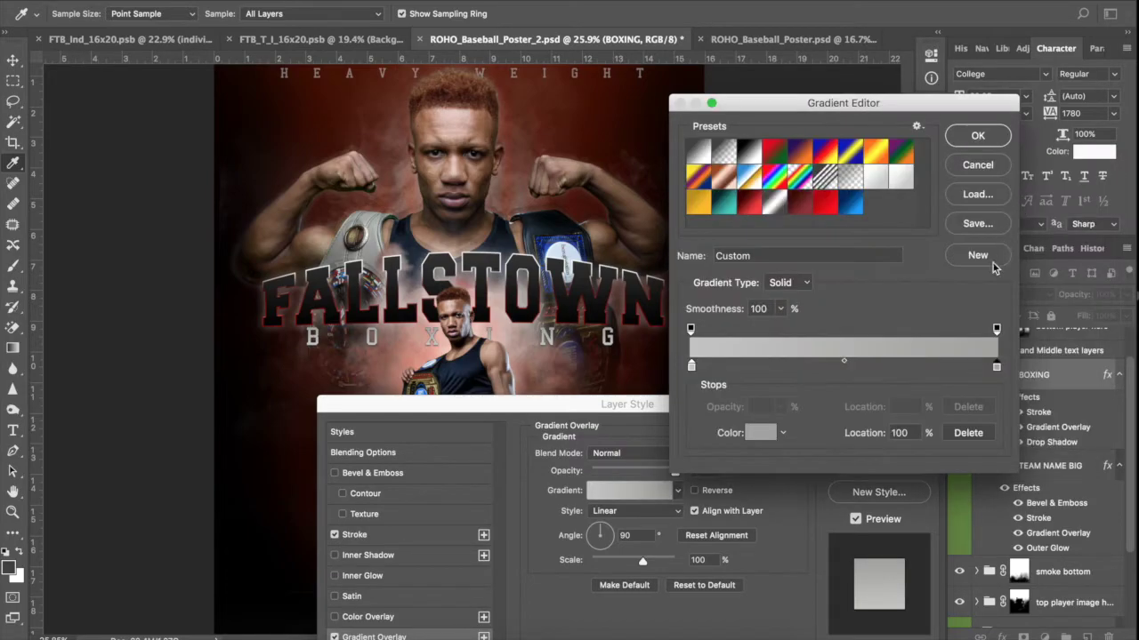
- Darken the left stop to 979796 and apply the grey gradient overlay to BOXING
{"action": "left_click", "coordinate": [692, 366]}
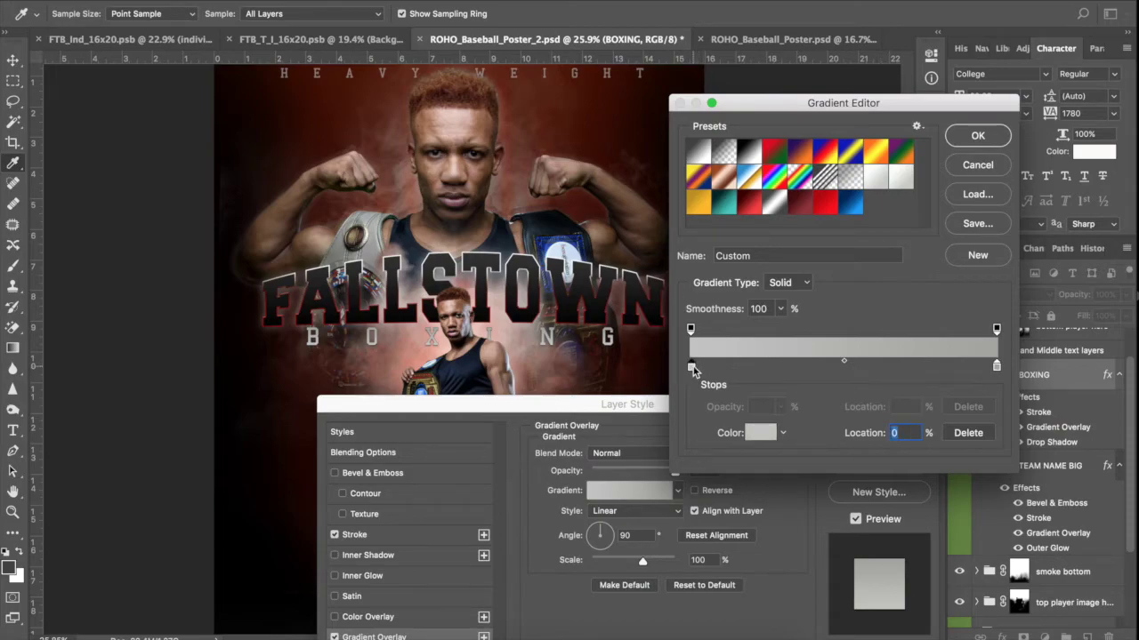
{"action": "left_click", "coordinate": [757, 433]}
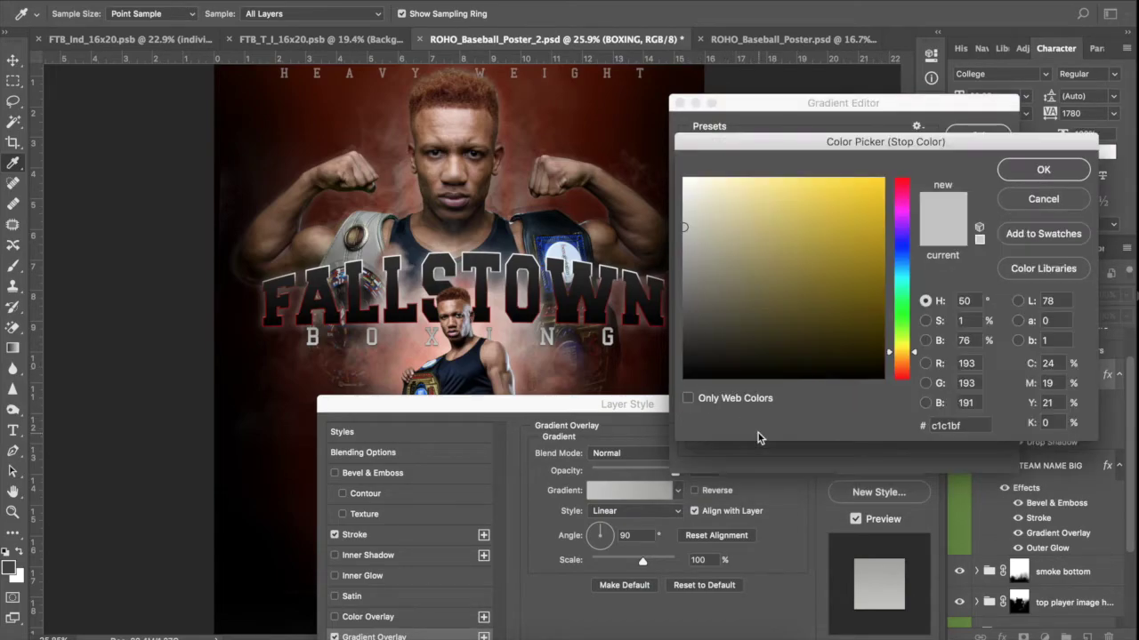
{"action": "mouse_move", "coordinate": [686, 302]}
{"action": "left_mouse_down"}
{"action": "mouse_move", "coordinate": [685, 322]}
{"action": "mouse_move", "coordinate": [683, 260]}
{"action": "left_mouse_up"}
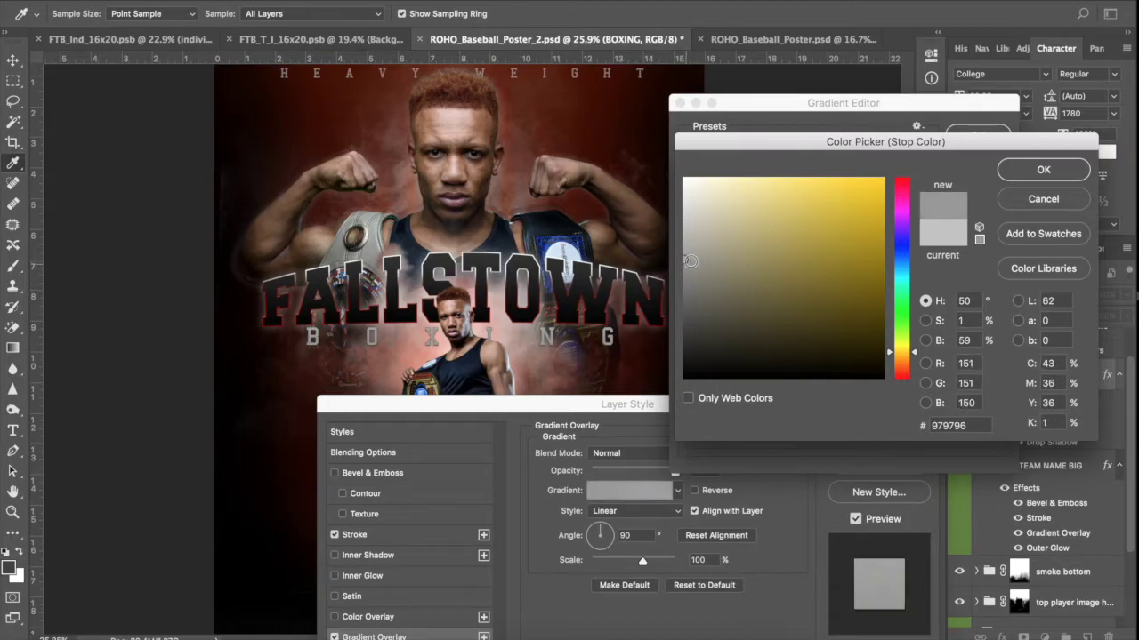
{"action": "left_click", "coordinate": [1042, 170]}
{"action": "left_click", "coordinate": [973, 140]}
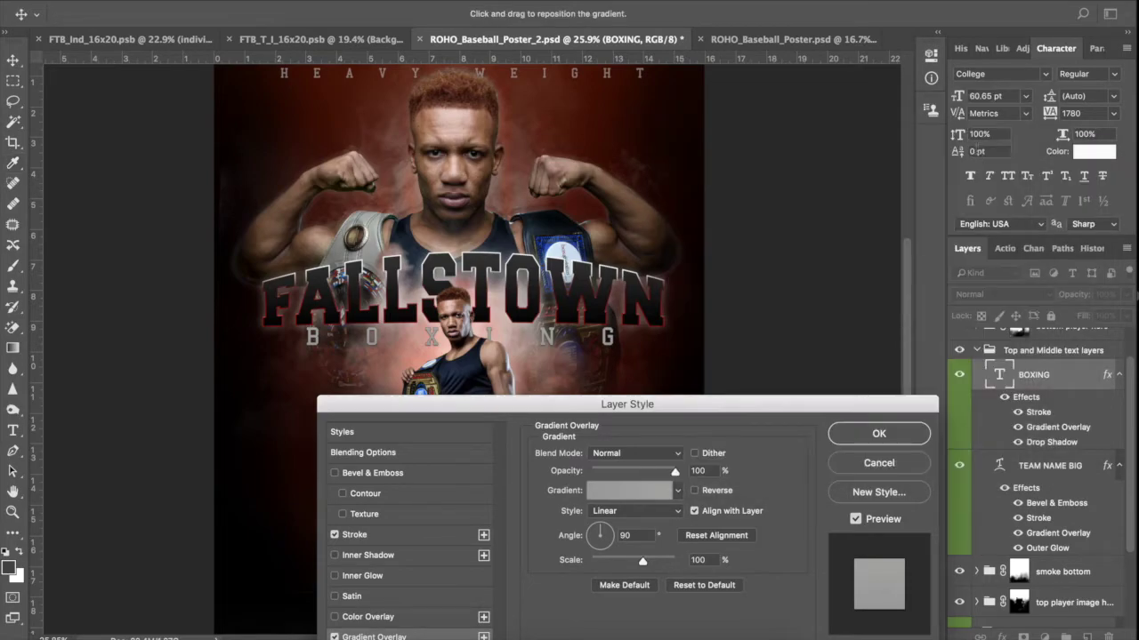
{"action": "left_click", "coordinate": [901, 433]}
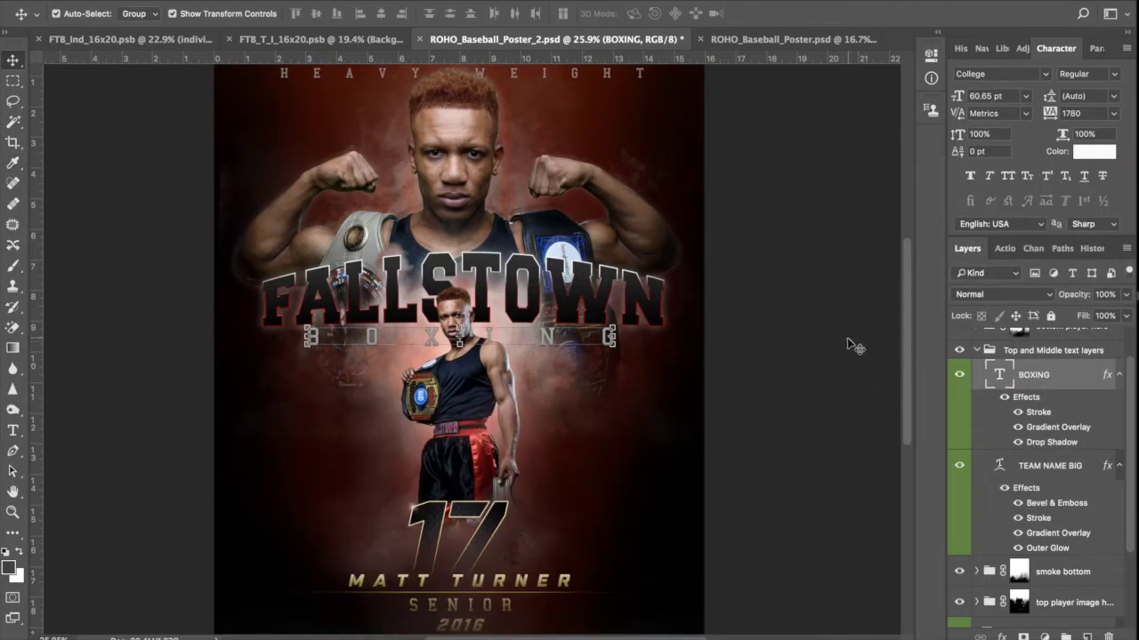
- Select the 'bottom player here' layer mask and ready the 900 px, 11% opacity Brush with white
{"action": "scroll", "coordinate": [667, 298], "scroll_direction": "down", "scroll_amount": 5}
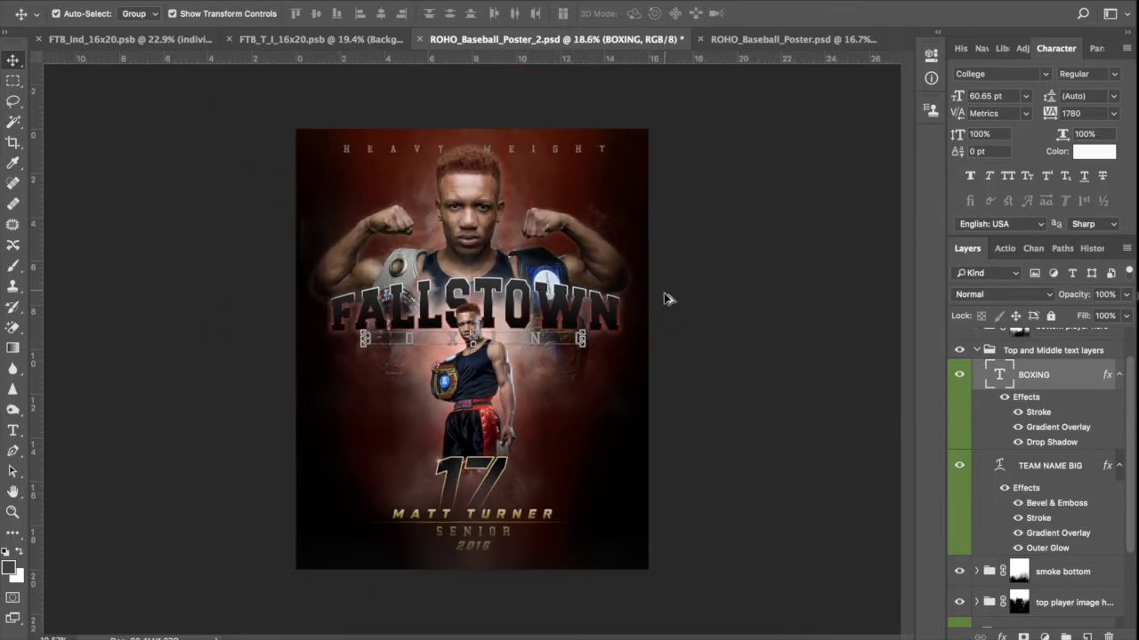
{"action": "scroll", "coordinate": [651, 269], "scroll_direction": "up", "scroll_amount": 1}
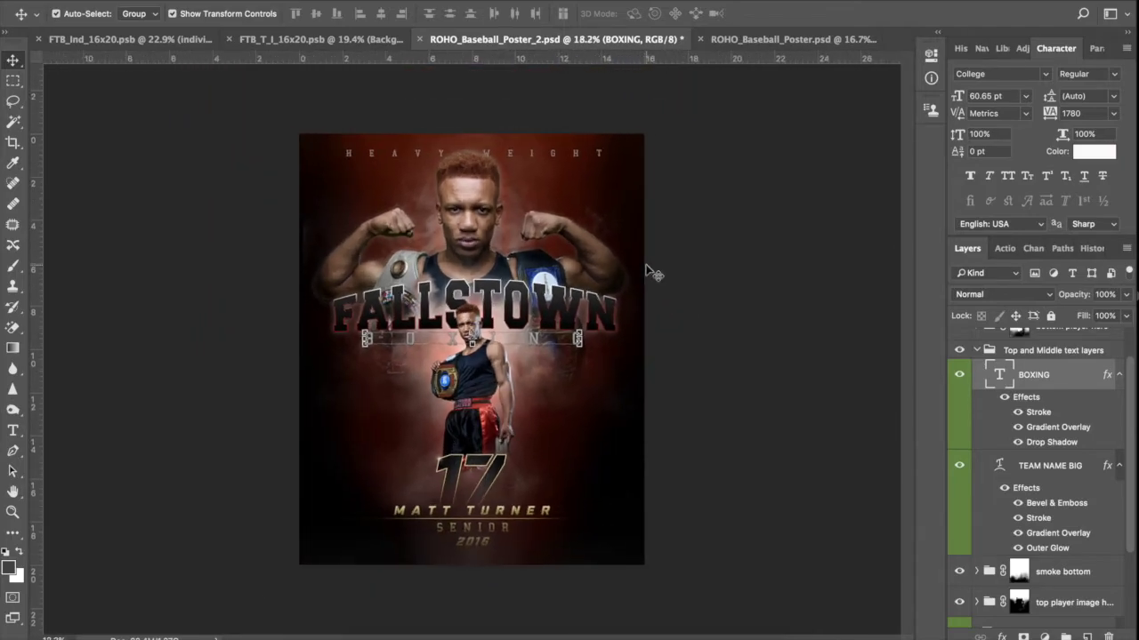
{"action": "left_click", "coordinate": [986, 354]}
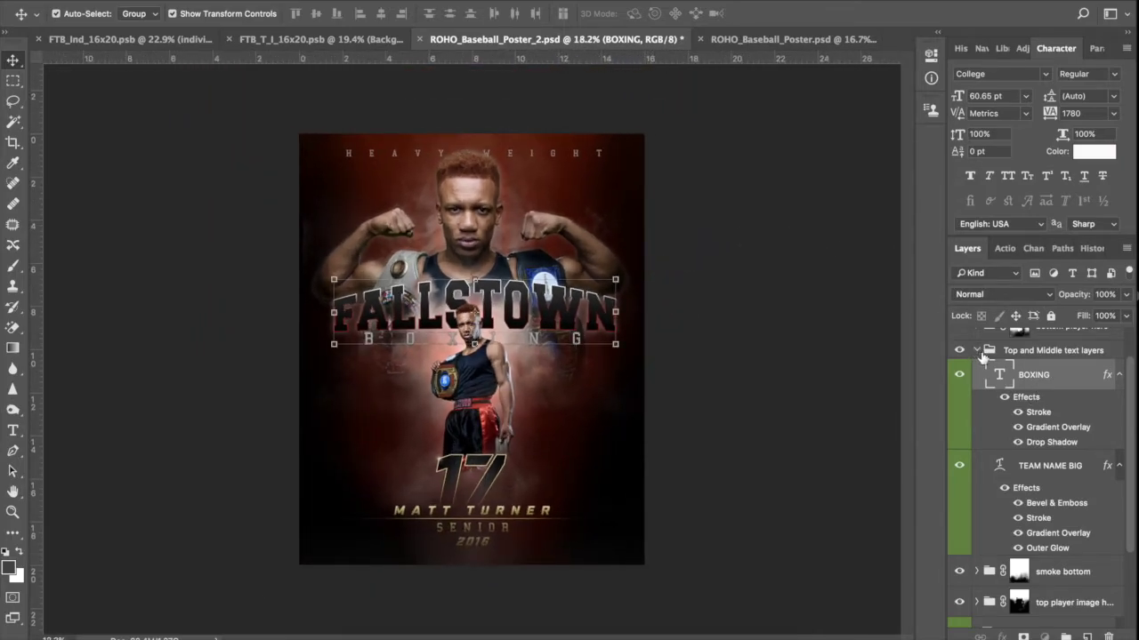
{"action": "left_click", "coordinate": [1071, 370]}
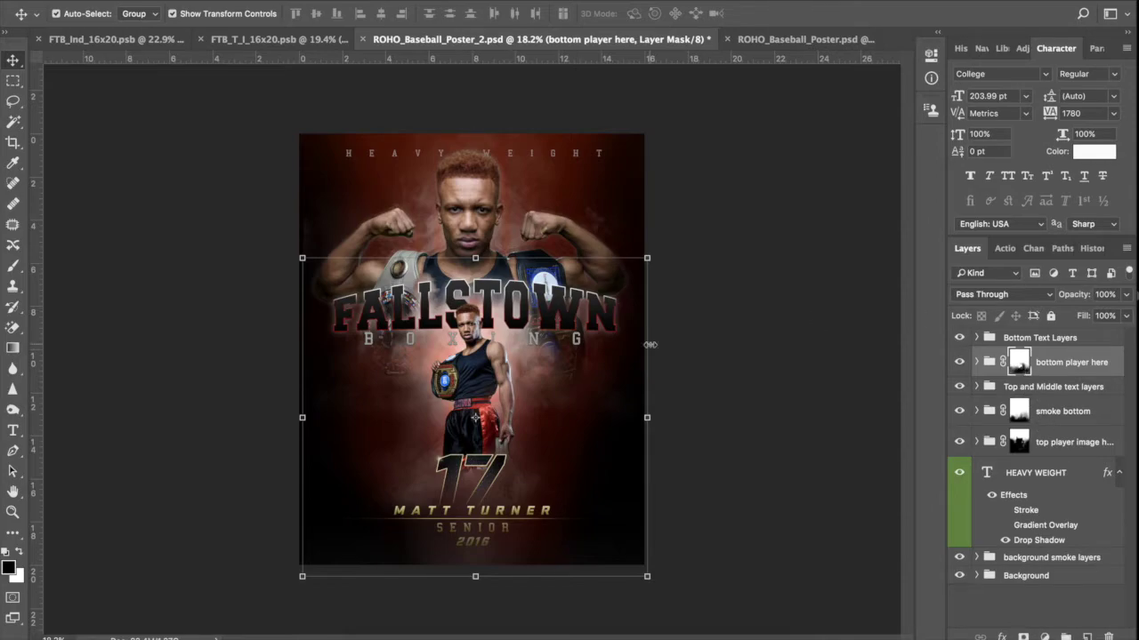
{"action": "left_click", "coordinate": [13, 267]}
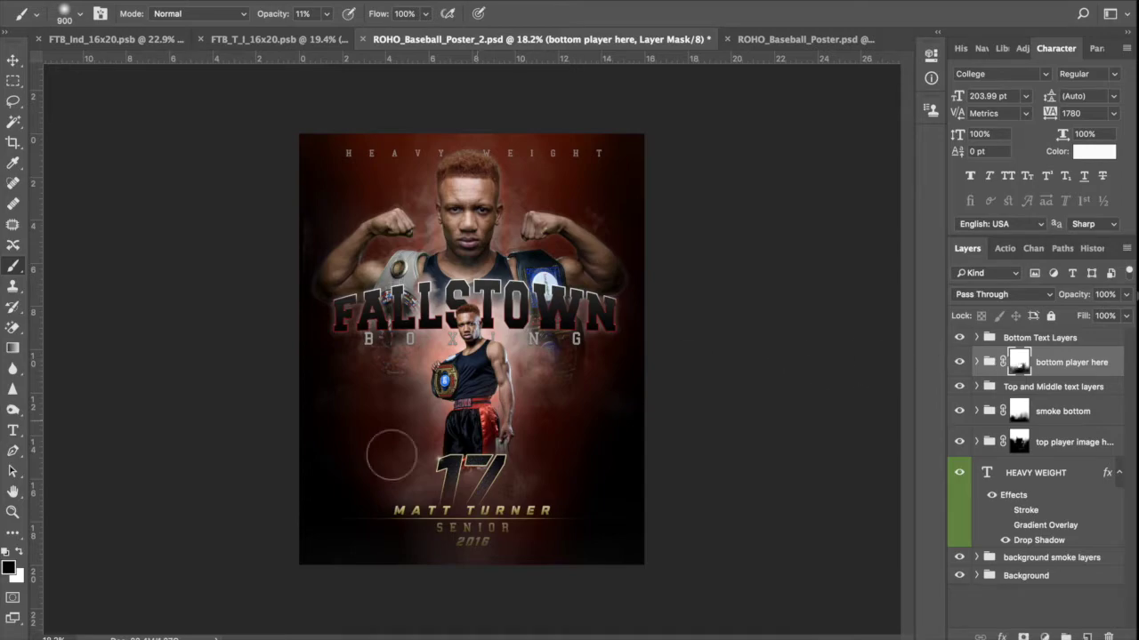
{"action": "left_click", "coordinate": [19, 553]}
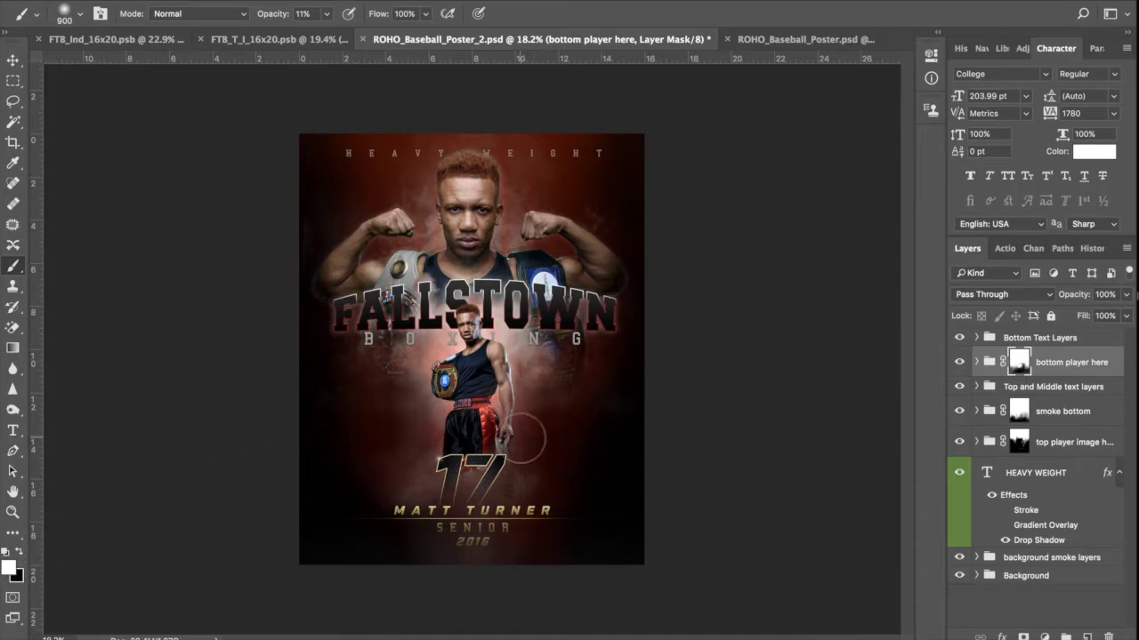
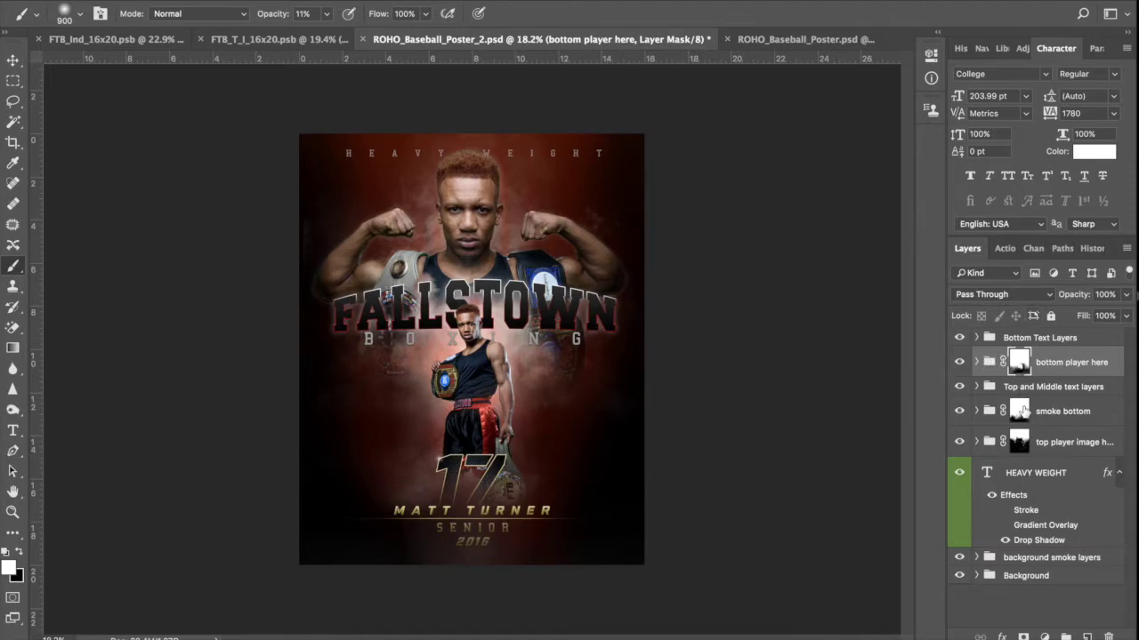
- Expand the Bottom Text Layers group and toggle the bar/line layer off and on twice, leaving it visible
{"action": "left_click", "coordinate": [1032, 341]}
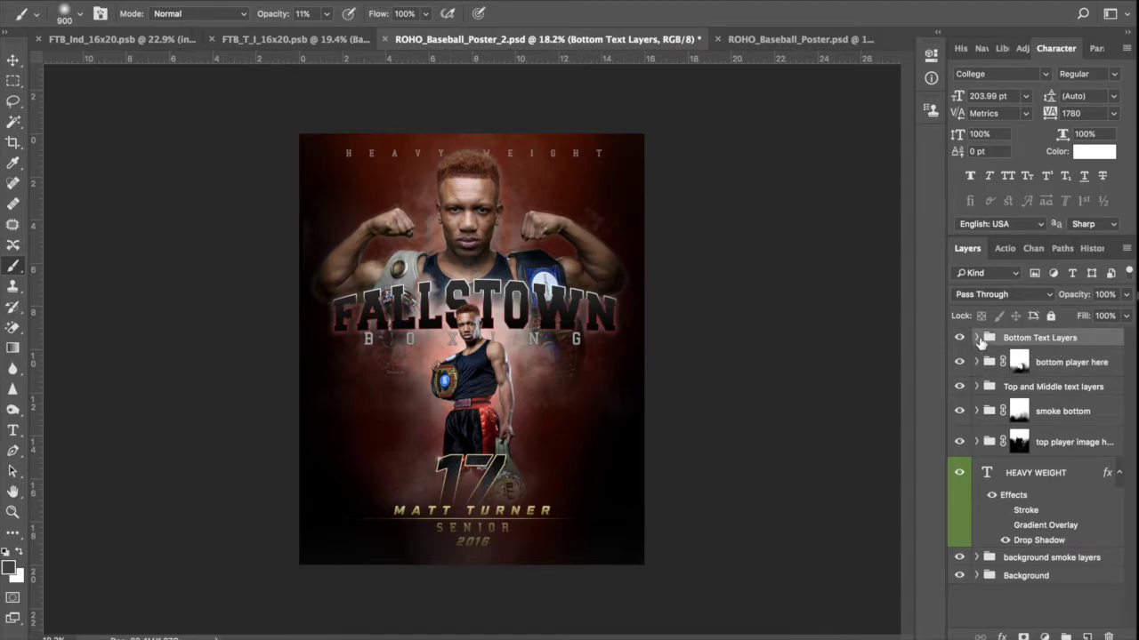
{"action": "left_click", "coordinate": [976, 338]}
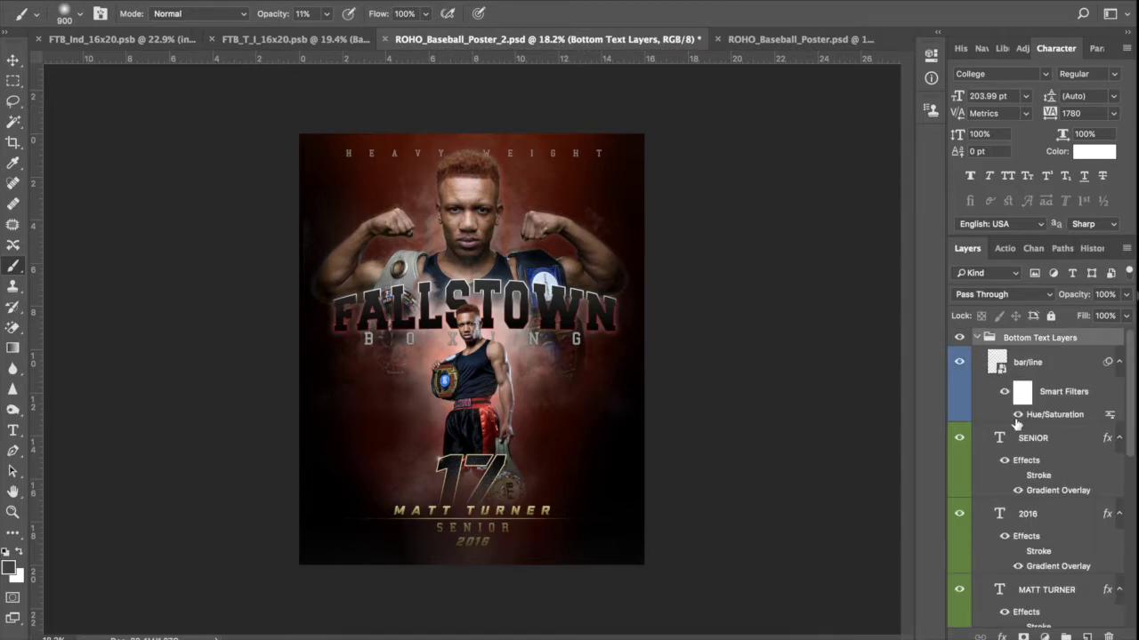
{"action": "left_click", "coordinate": [1046, 365]}
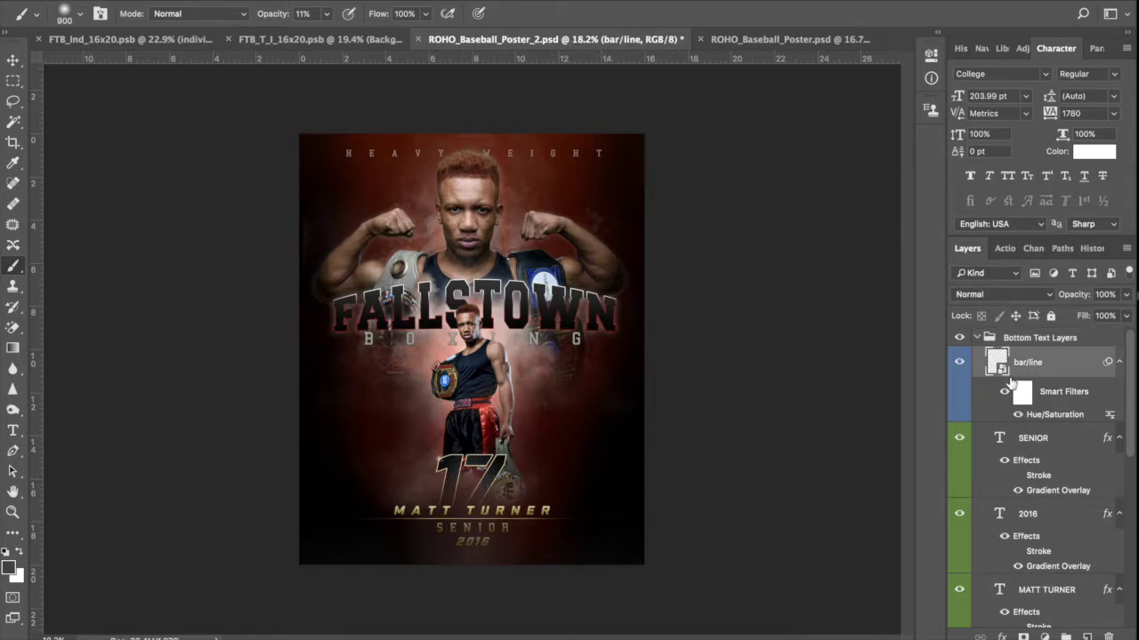
{"action": "left_click", "coordinate": [960, 363]}
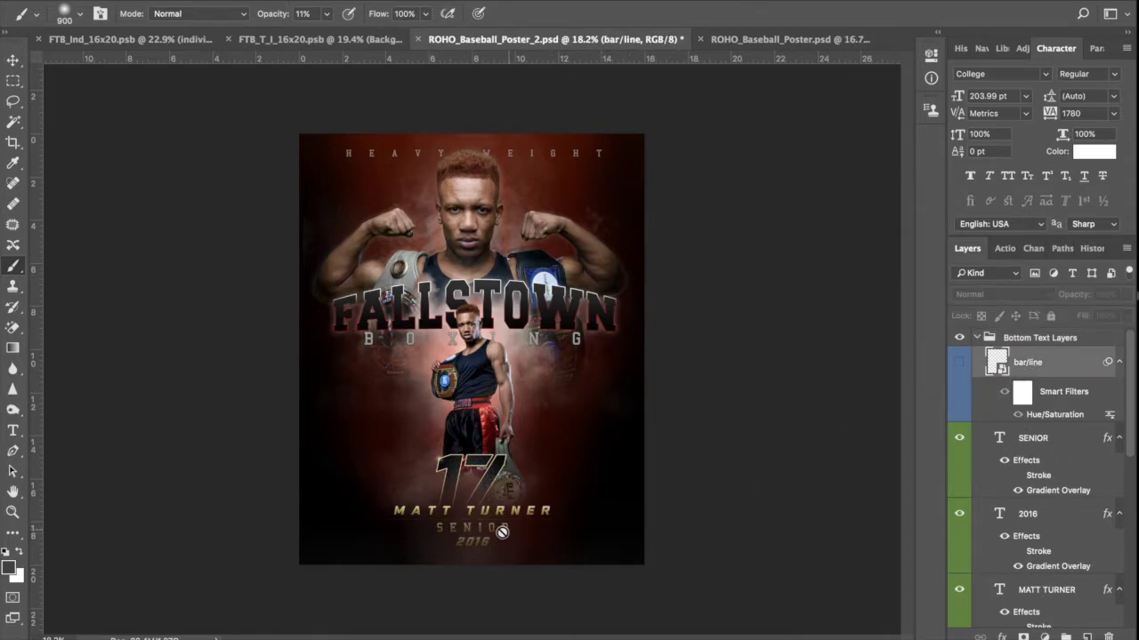
{"action": "left_click", "coordinate": [959, 365]}
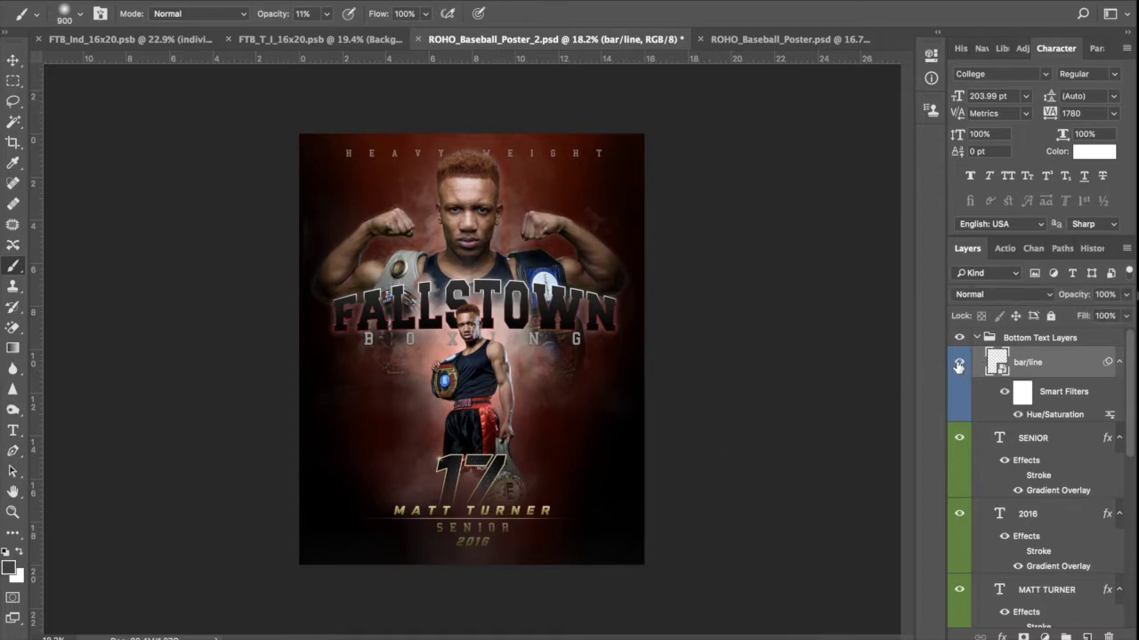
{"action": "left_click", "coordinate": [960, 364]}
{"action": "left_click", "coordinate": [960, 362]}
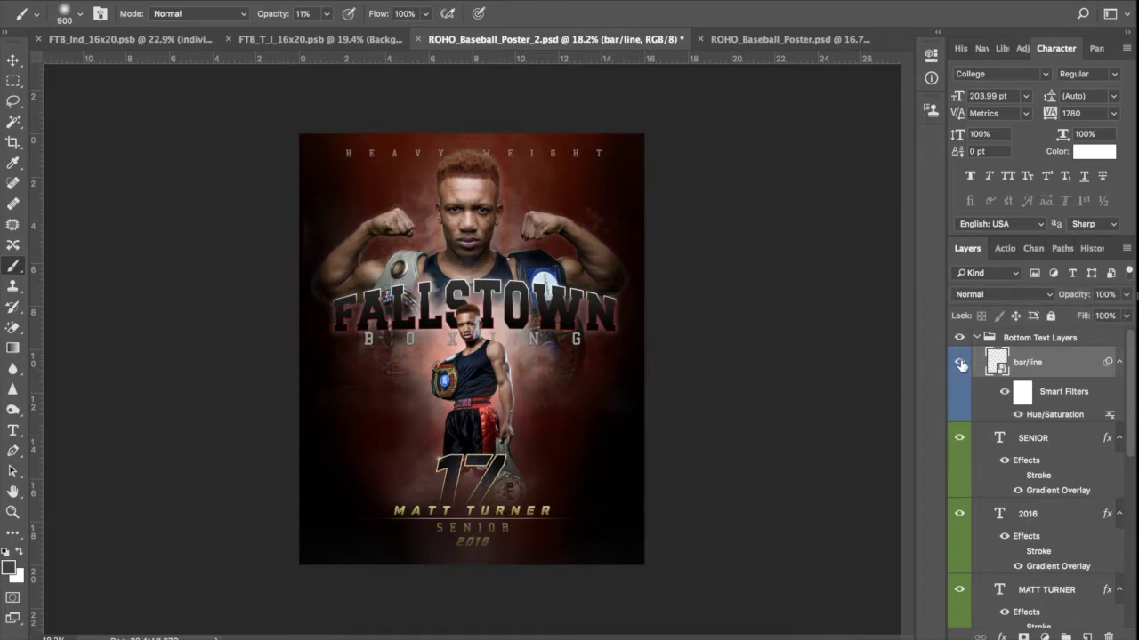
- Set the bar/line layer's Hue/Saturation smart filter Saturation to -100 so the bar turns grey
{"action": "double_click", "coordinate": [1058, 416]}
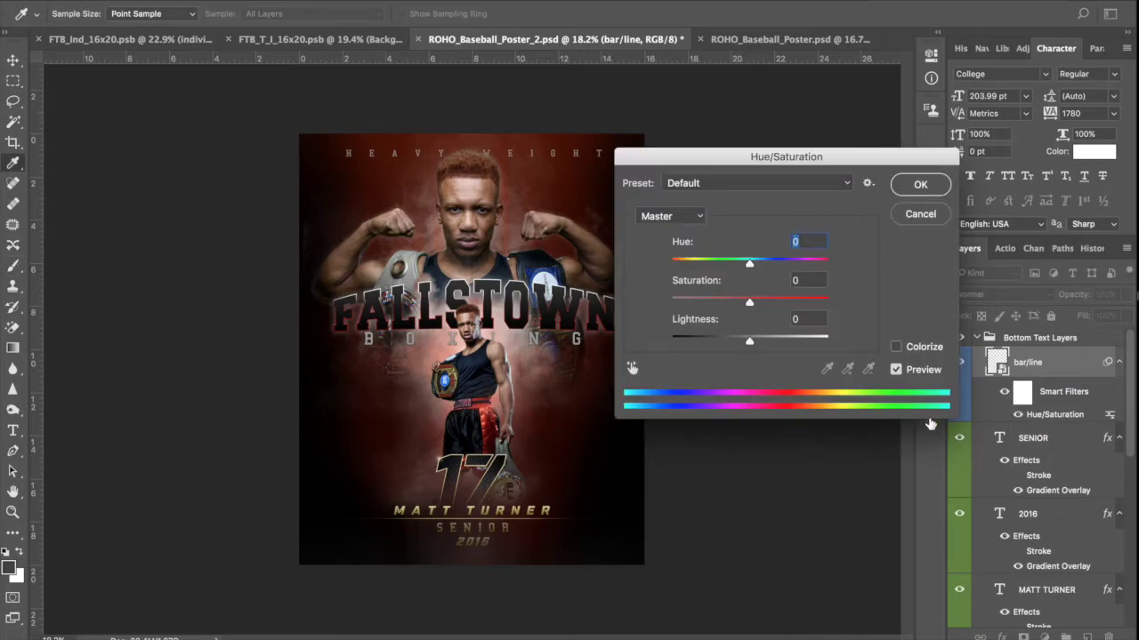
{"action": "left_click_drag", "start_coordinate": [750, 307], "coordinate": [670, 303]}
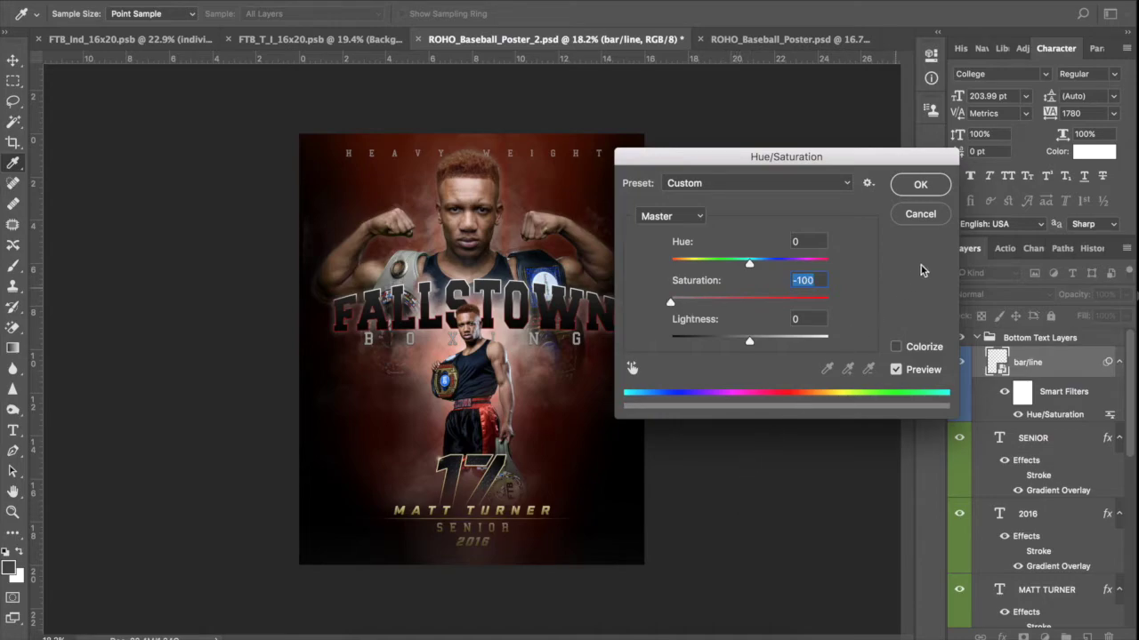
{"action": "left_click", "coordinate": [921, 185]}
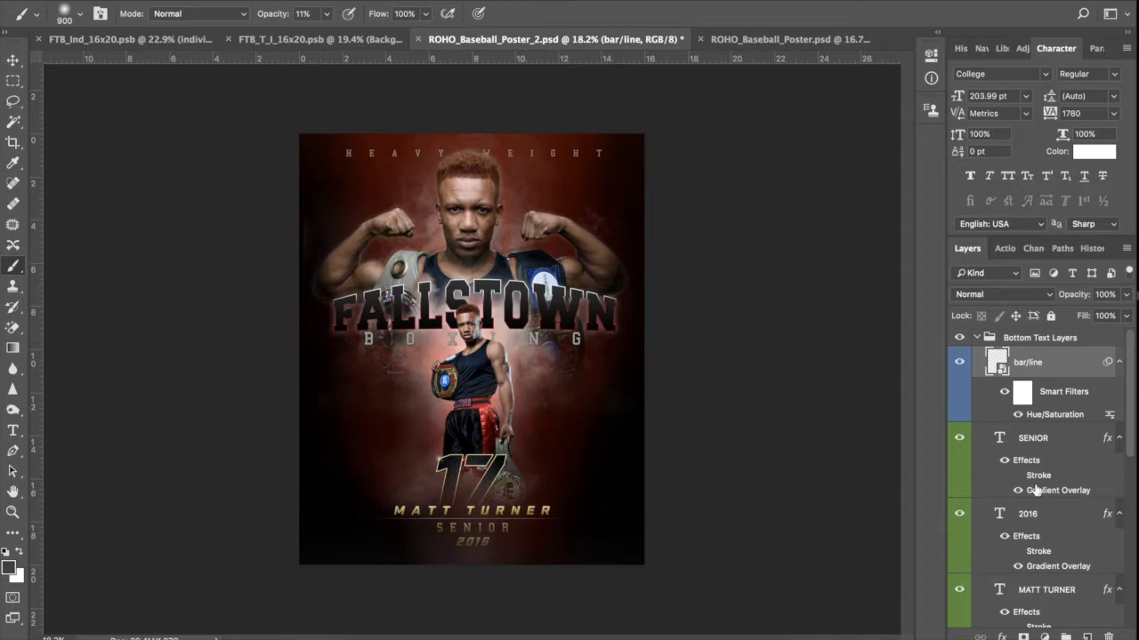
{"action": "mouse_move", "coordinate": [1129, 415]}
{"action": "left_mouse_down"}
{"action": "mouse_move", "coordinate": [1133, 450]}
{"action": "mouse_move", "coordinate": [1123, 403]}
{"action": "left_mouse_up"}
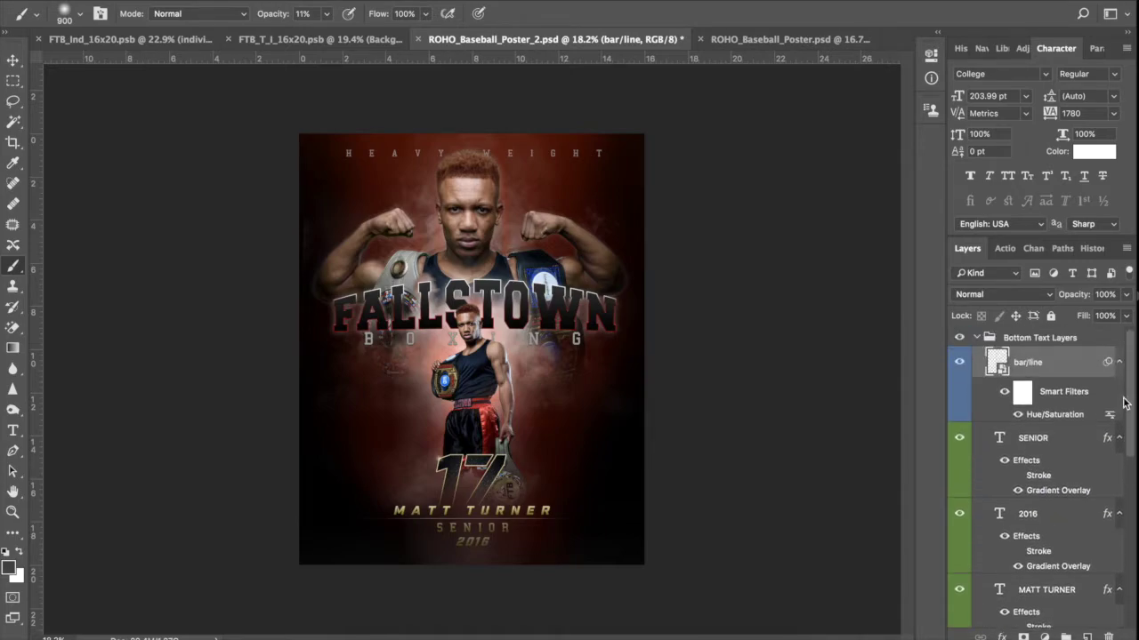
{"action": "left_click", "coordinate": [1064, 450]}
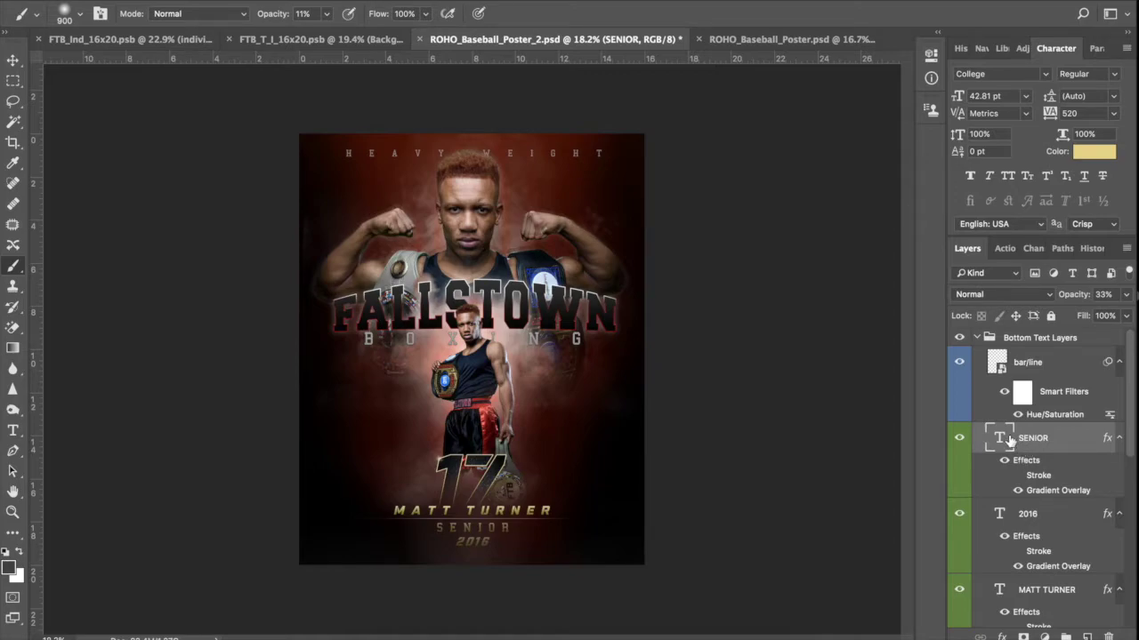
- Leave SENIOR's Gradient Overlay unchanged and turn the SENIOR text layer's visibility off
{"action": "left_click", "coordinate": [960, 439]}
{"action": "left_click", "coordinate": [960, 439]}
{"action": "double_click", "coordinate": [1050, 492]}
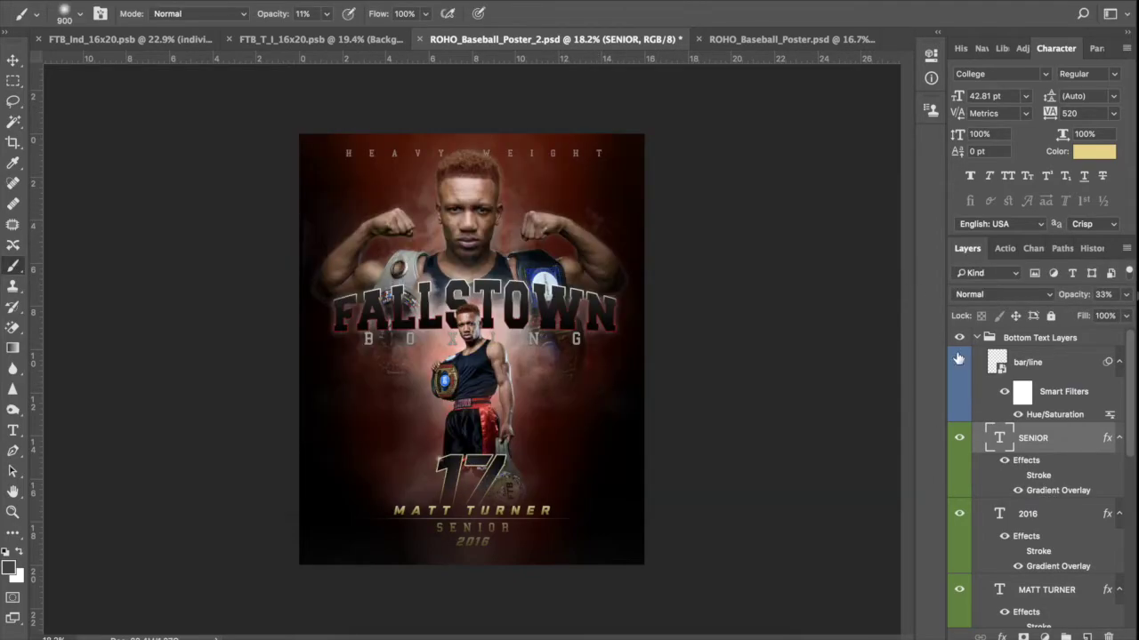
{"action": "left_click", "coordinate": [819, 141]}
{"action": "left_click", "coordinate": [960, 437]}
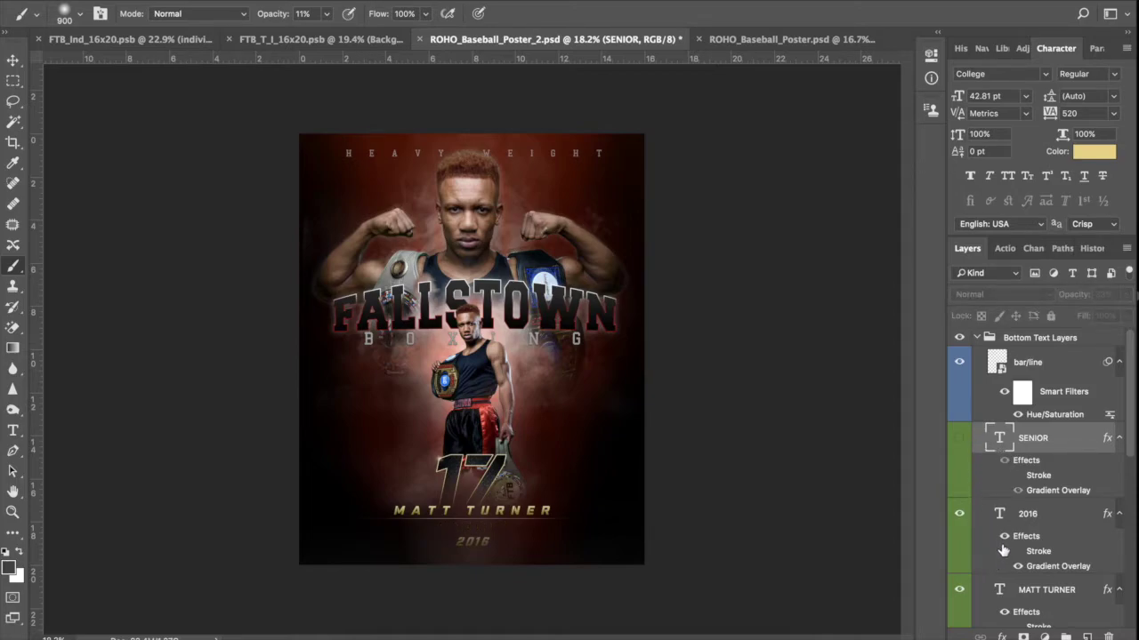
{"action": "left_click", "coordinate": [1005, 521]}
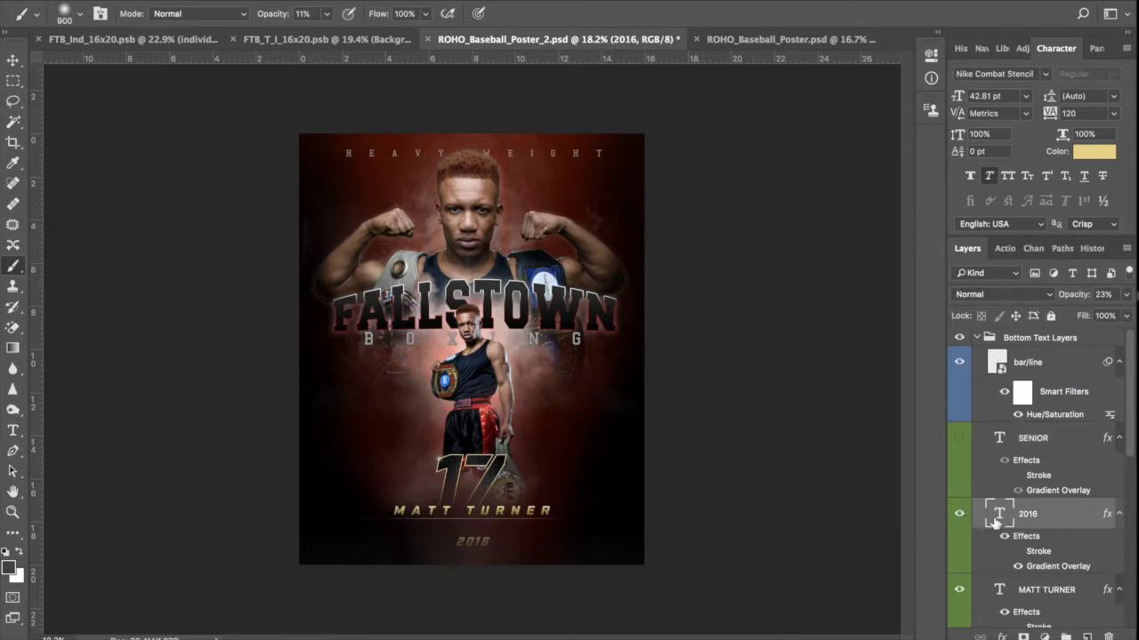
- Change the left stop of the 2016 Gradient Overlay gradient to mid grey
{"action": "double_click", "coordinate": [1046, 568]}
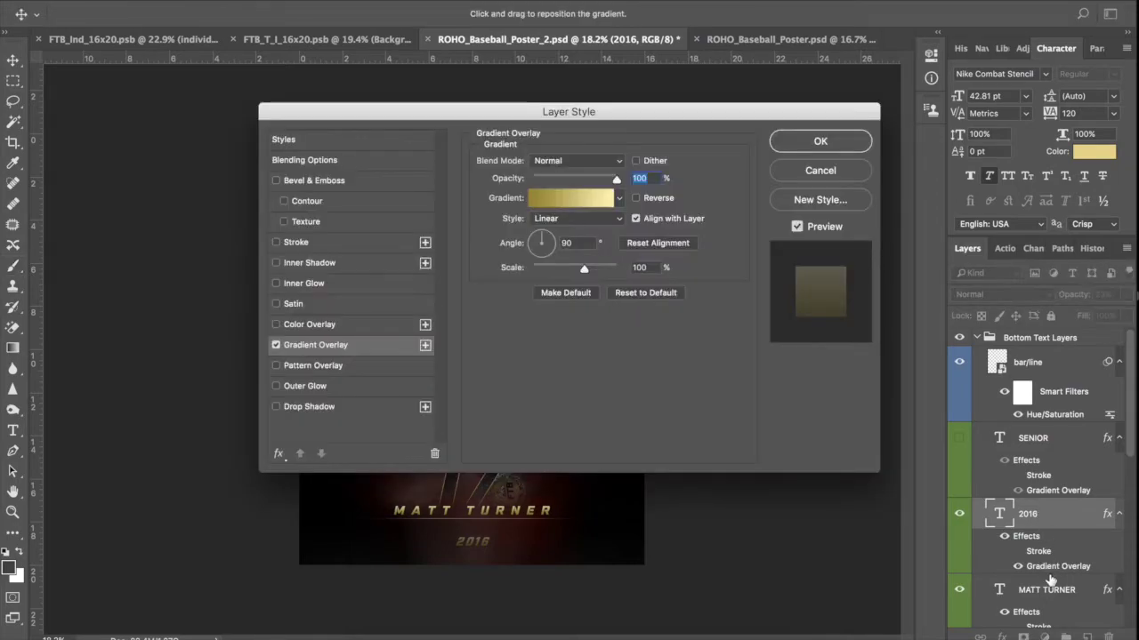
{"action": "left_click_drag", "start_coordinate": [733, 116], "coordinate": [980, 1]}
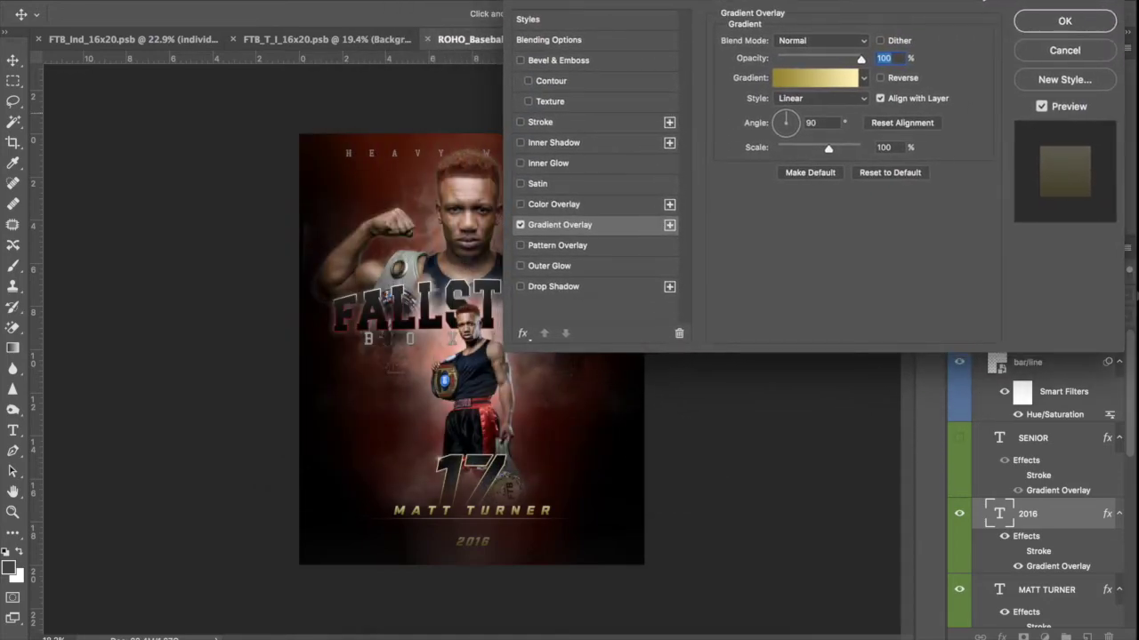
{"action": "left_click", "coordinate": [829, 80]}
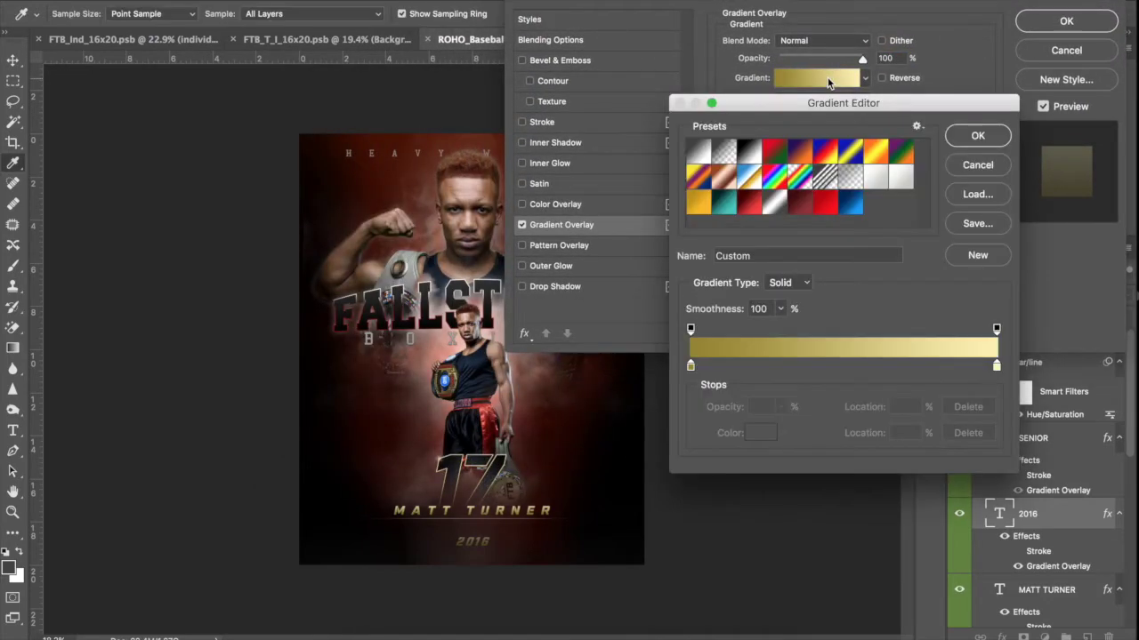
{"action": "left_click", "coordinate": [690, 366]}
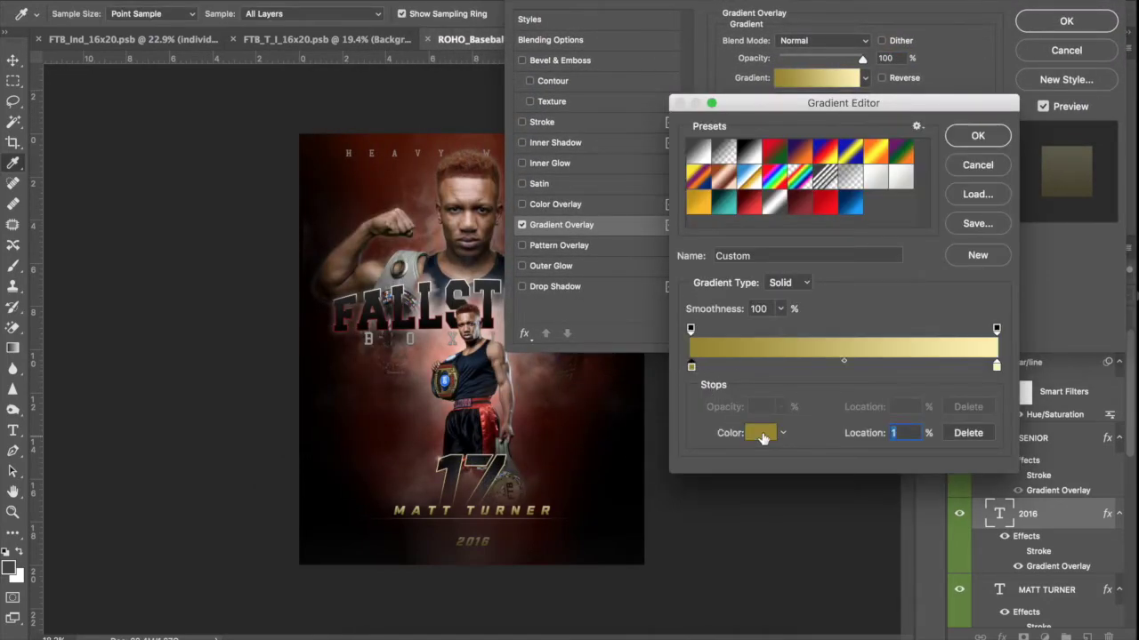
{"action": "left_click", "coordinate": [761, 432]}
{"action": "left_click", "coordinate": [684, 275]}
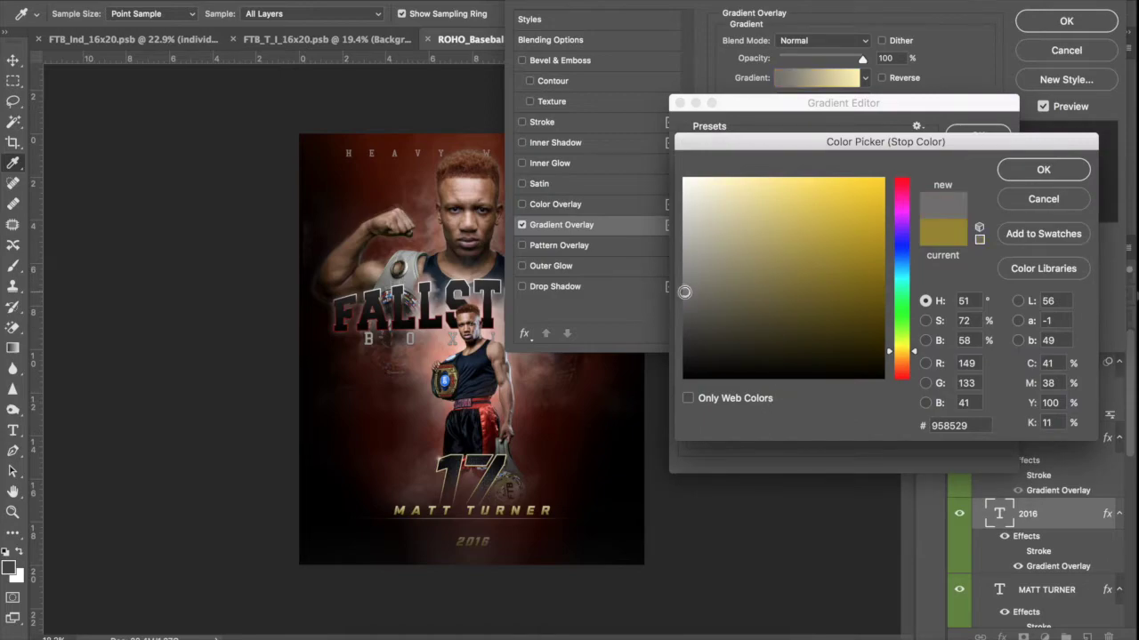
{"action": "left_click", "coordinate": [1044, 169]}
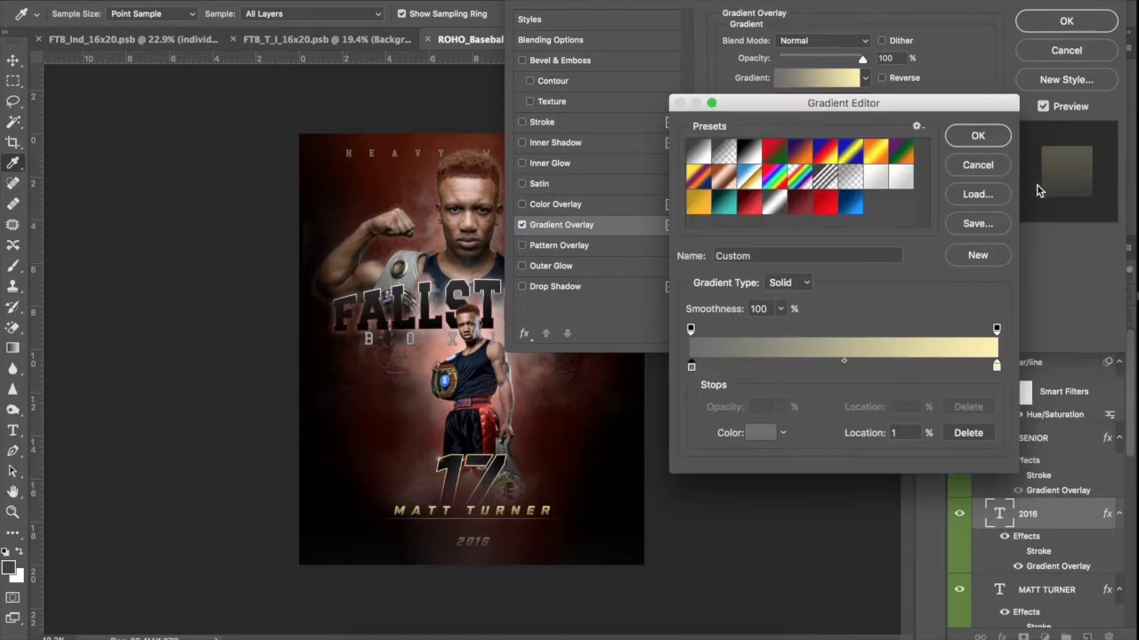
- Set the right stop to near-white, apply the silver gradient, and enlarge 2016 to 66.81 pt
{"action": "left_click", "coordinate": [996, 365]}
{"action": "left_click", "coordinate": [760, 433]}
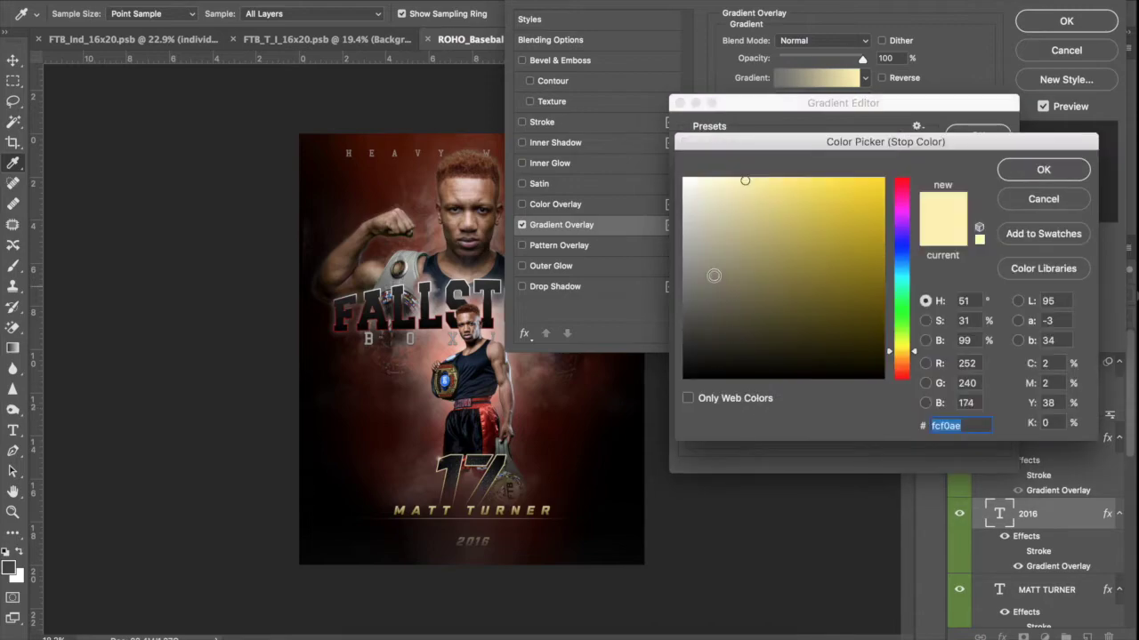
{"action": "left_click_drag", "start_coordinate": [683, 219], "coordinate": [683, 178]}
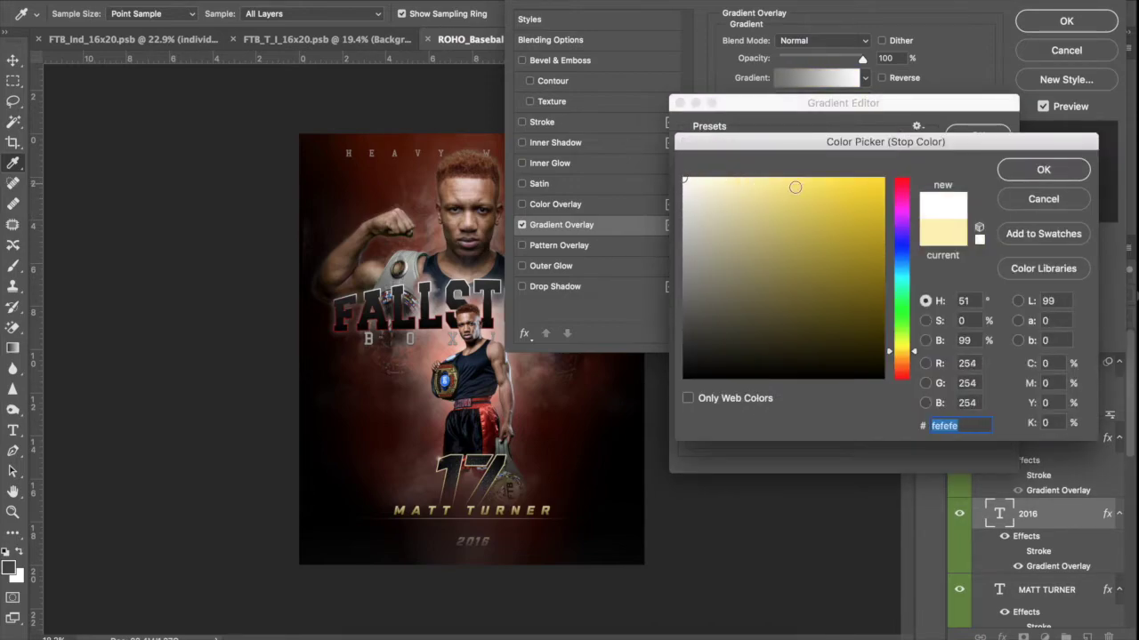
{"action": "left_click", "coordinate": [1039, 171]}
{"action": "left_click", "coordinate": [978, 134]}
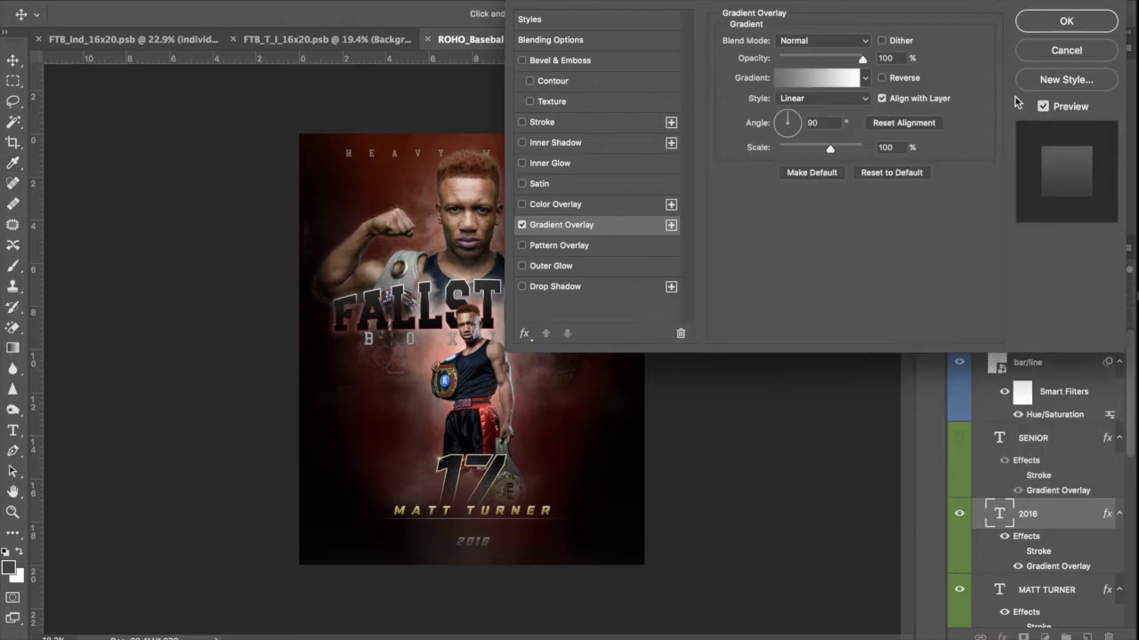
{"action": "left_click", "coordinate": [1067, 22]}
{"action": "left_click_drag", "start_coordinate": [958, 98], "coordinate": [970, 94]}
- Nudge the 2016 text slightly left and a few pixels higher with the Move tool
{"action": "left_click", "coordinate": [14, 59]}
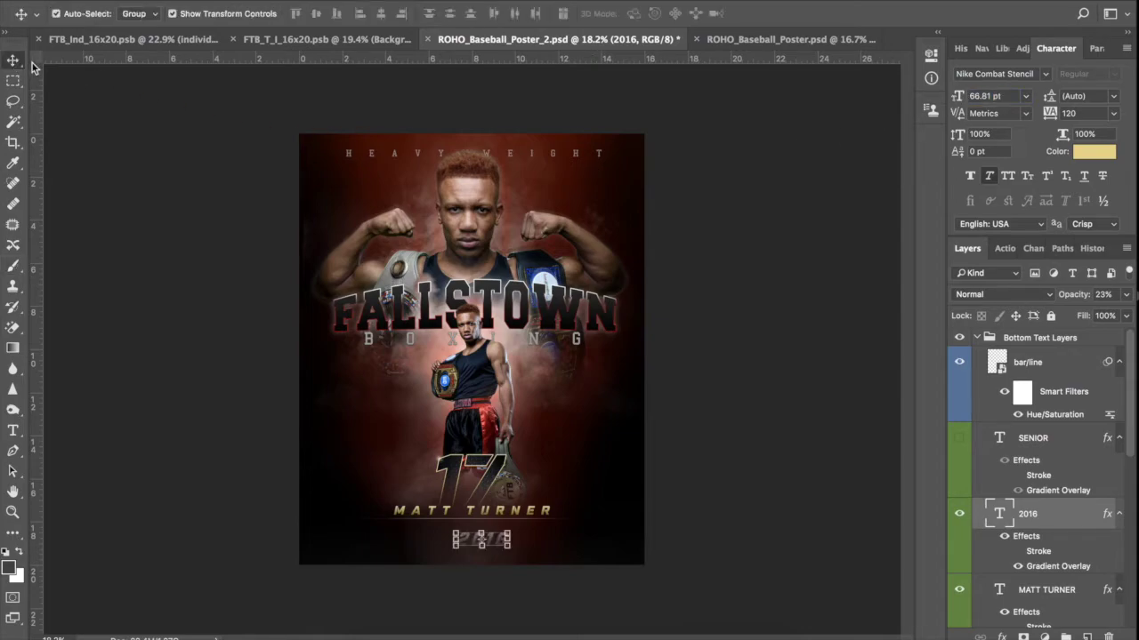
{"action": "key", "text": "shift+Left"}
{"action": "key", "text": "shift+Left"}
{"action": "key", "text": "shift+Left"}
{"action": "key", "text": "shift+Left"}
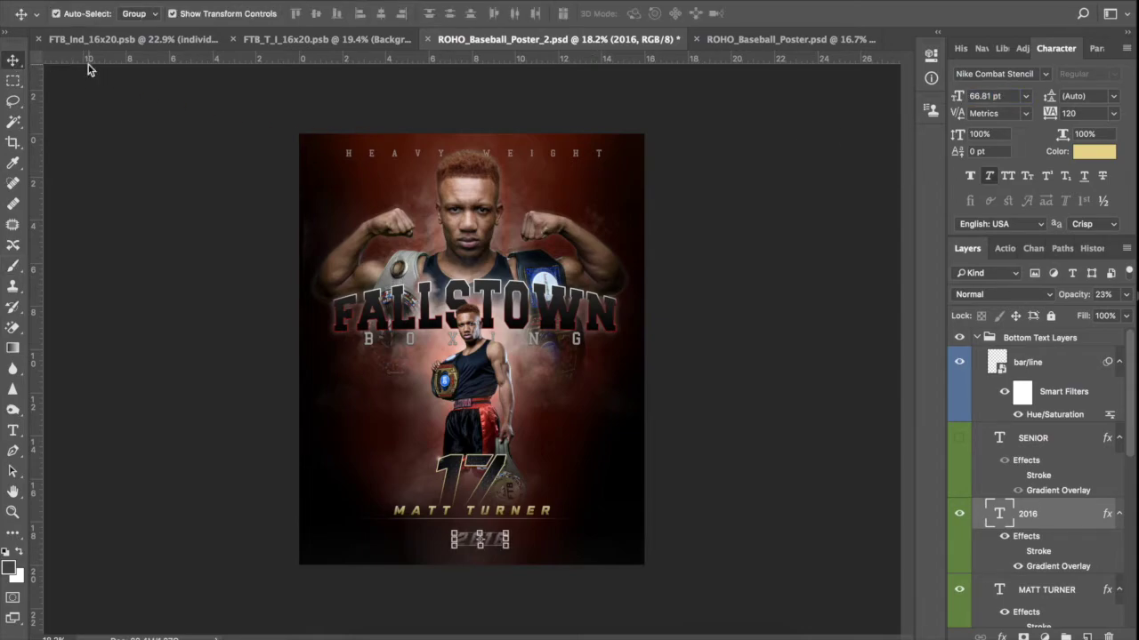
{"action": "key", "text": "shift+Left"}
{"action": "key", "text": "shift+Left"}
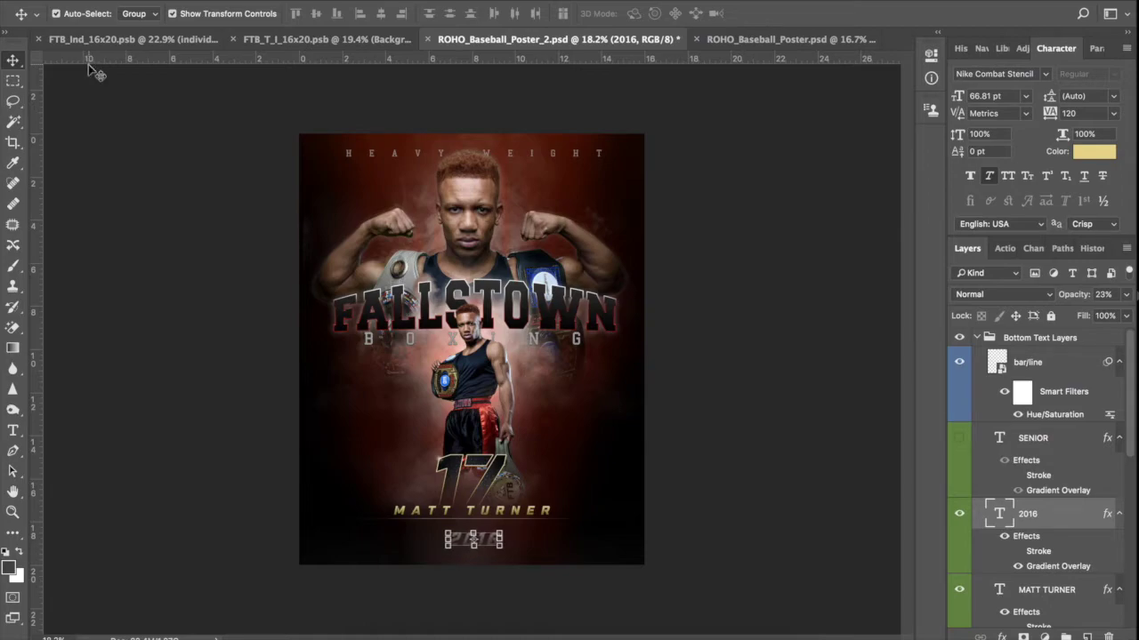
{"action": "scroll", "coordinate": [562, 530], "scroll_direction": "up", "scroll_amount": 3}
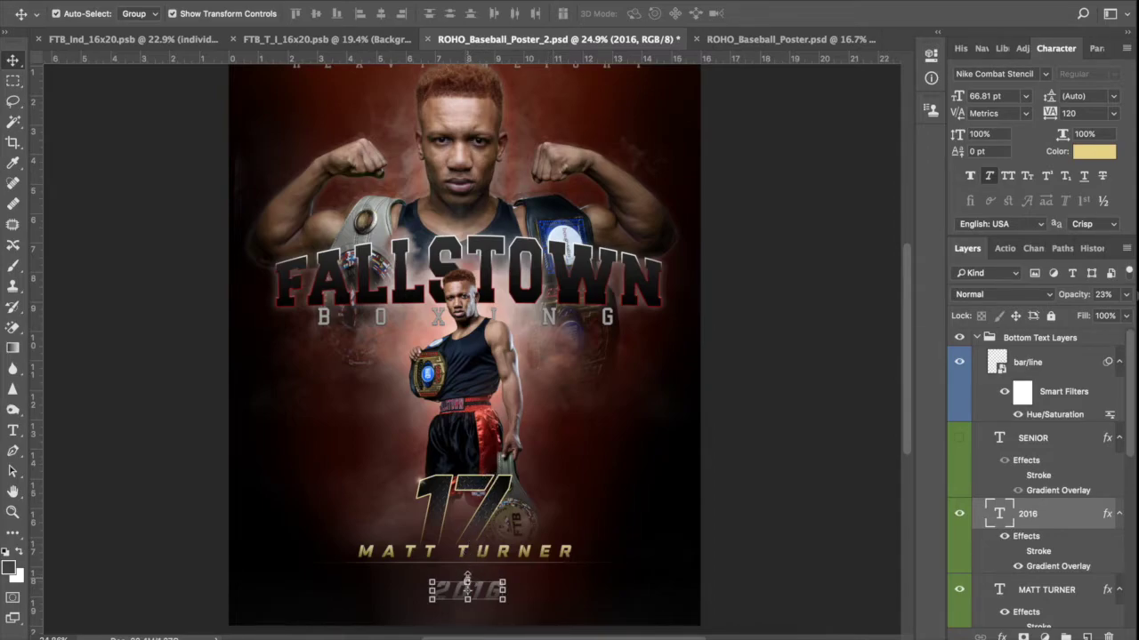
{"action": "left_click_drag", "start_coordinate": [467, 580], "coordinate": [469, 577]}
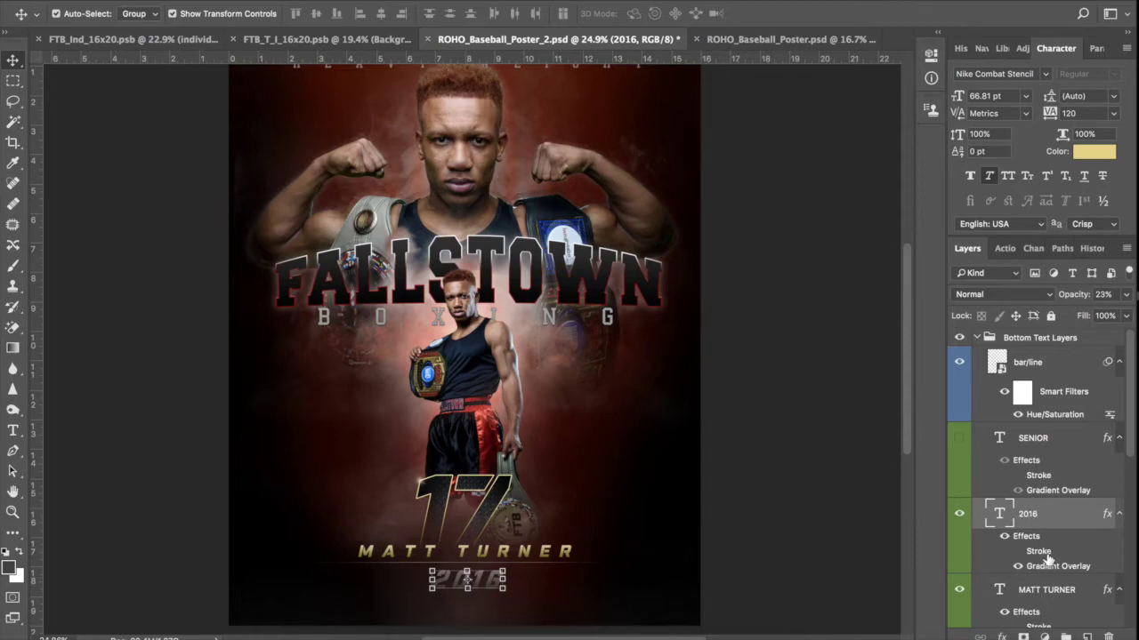
- Turn the 2016 layer's Stroke effect back on
{"action": "left_click", "coordinate": [1018, 551]}
{"action": "scroll", "coordinate": [479, 594], "scroll_direction": "up", "scroll_amount": 3}
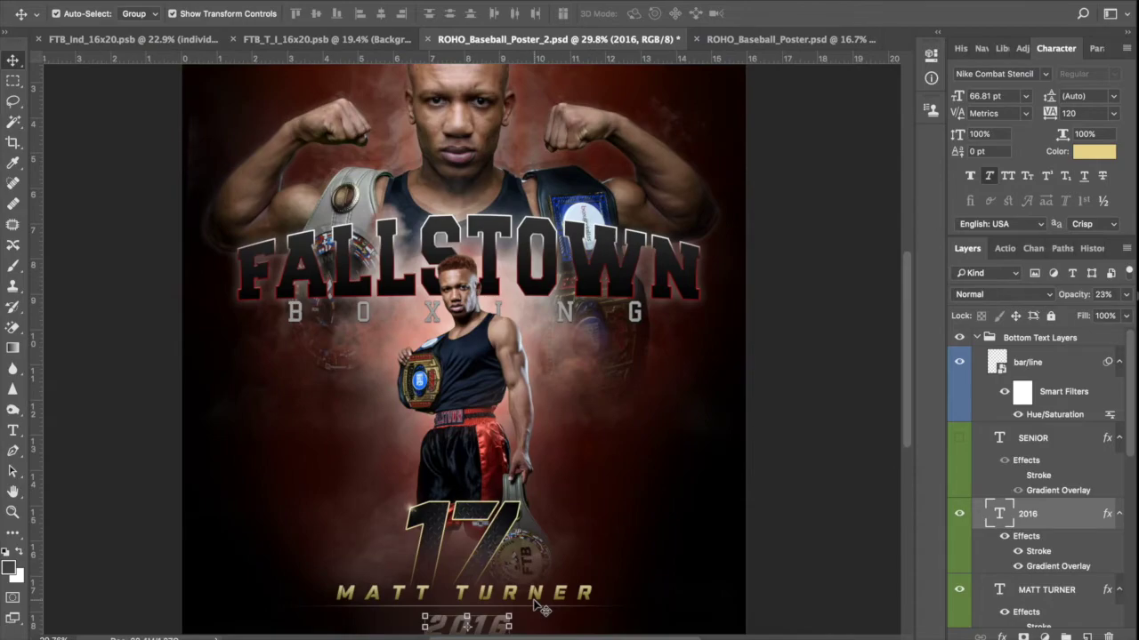
{"action": "scroll", "coordinate": [560, 601], "scroll_direction": "up", "scroll_amount": 5}
{"action": "scroll", "coordinate": [570, 601], "scroll_direction": "down", "scroll_amount": 2}
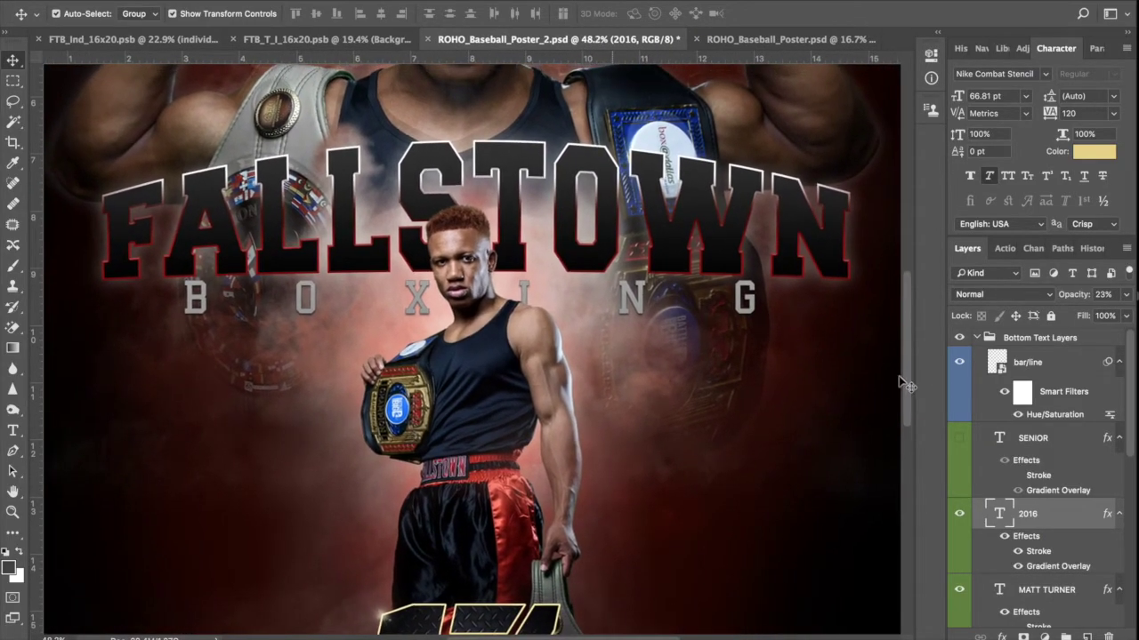
{"action": "scroll", "coordinate": [904, 384], "scroll_direction": "down", "scroll_amount": 1}
{"action": "left_click_drag", "start_coordinate": [904, 379], "coordinate": [921, 447]}
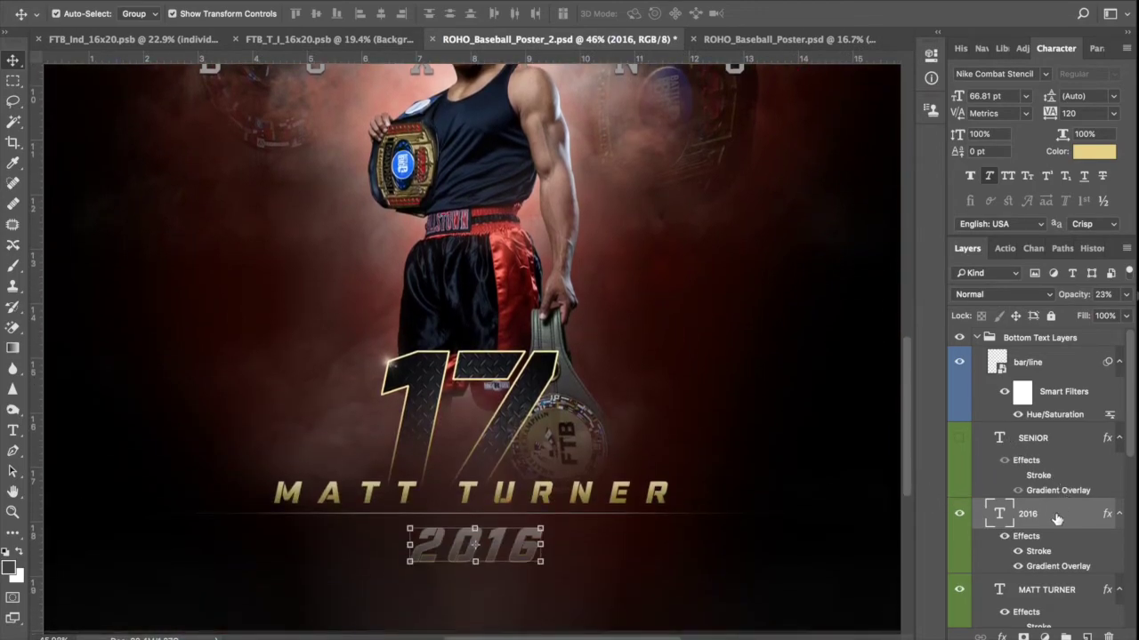
- Set the left stop of the 2016 stroke gradient to bright red ff0404
{"action": "double_click", "coordinate": [1048, 554]}
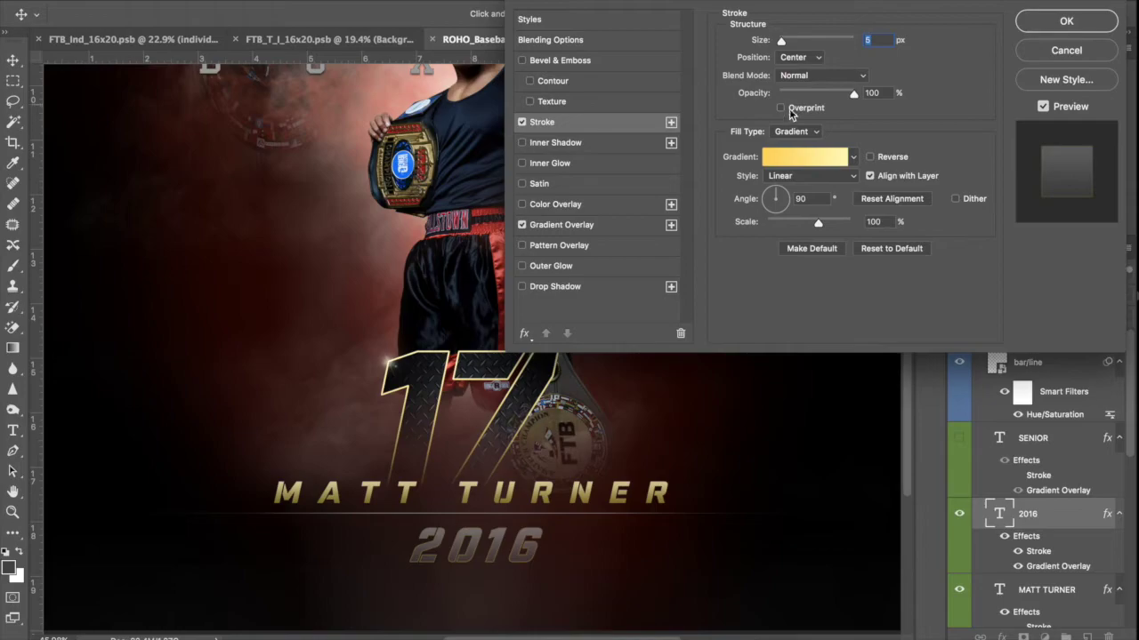
{"action": "left_click", "coordinate": [809, 157]}
{"action": "left_click", "coordinate": [691, 365]}
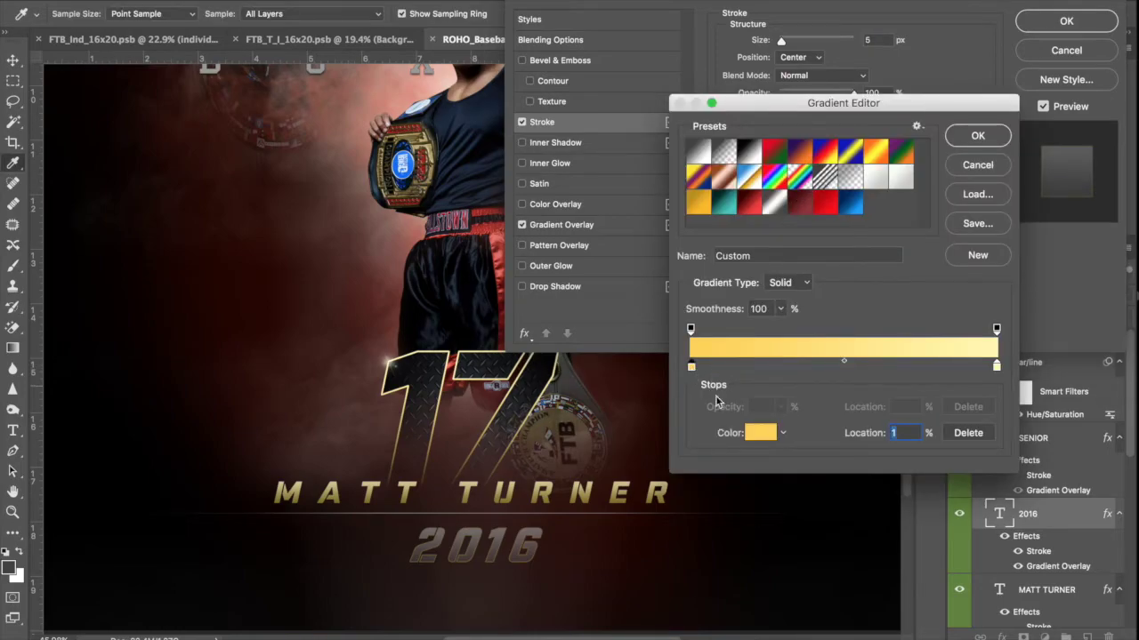
{"action": "left_click", "coordinate": [759, 434]}
{"action": "left_click", "coordinate": [900, 179]}
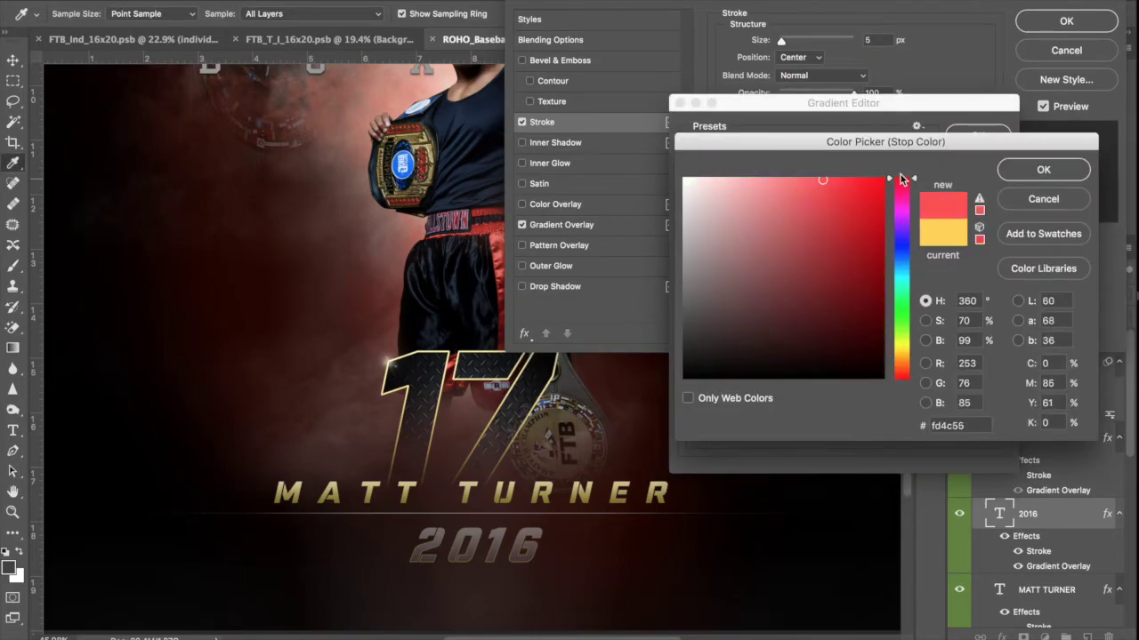
{"action": "left_click", "coordinate": [880, 285]}
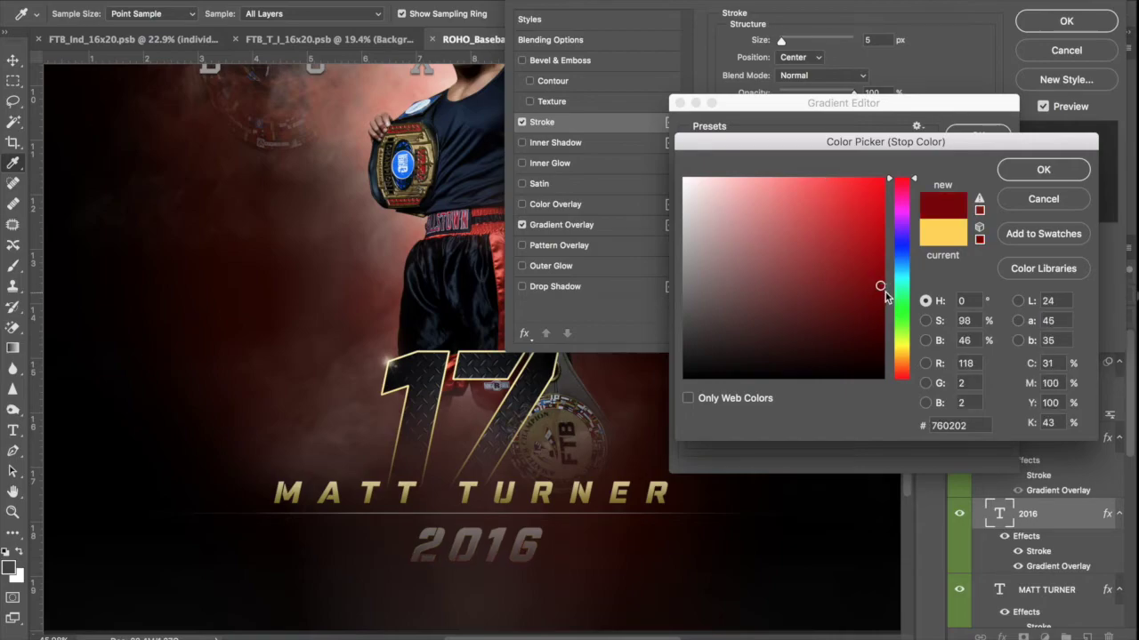
{"action": "left_click_drag", "start_coordinate": [883, 255], "coordinate": [881, 179]}
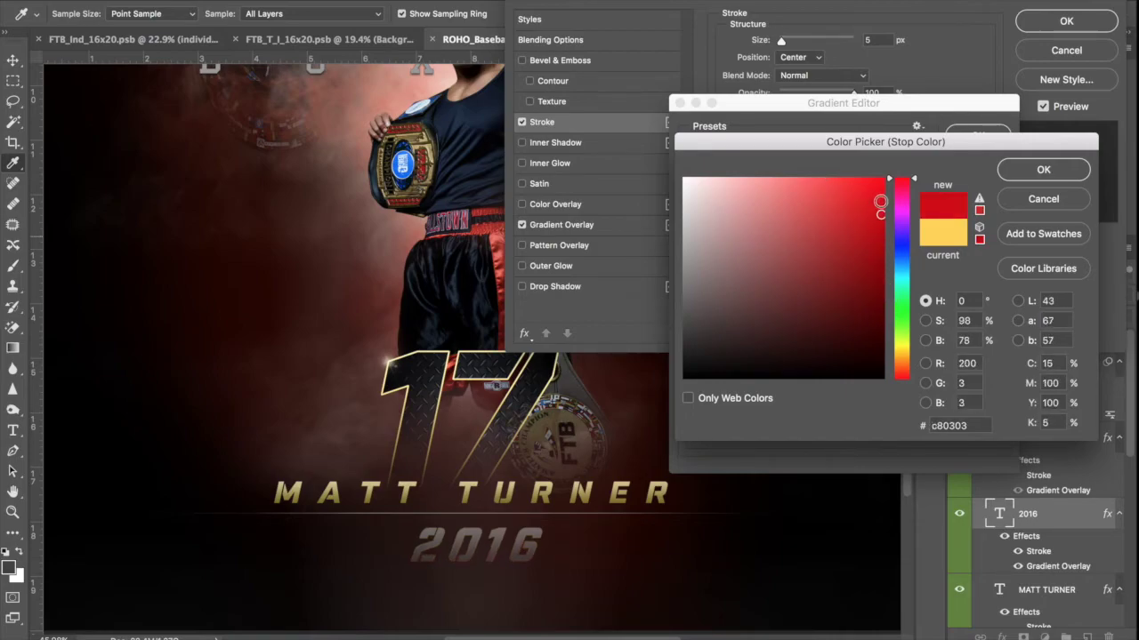
{"action": "left_click", "coordinate": [1042, 169]}
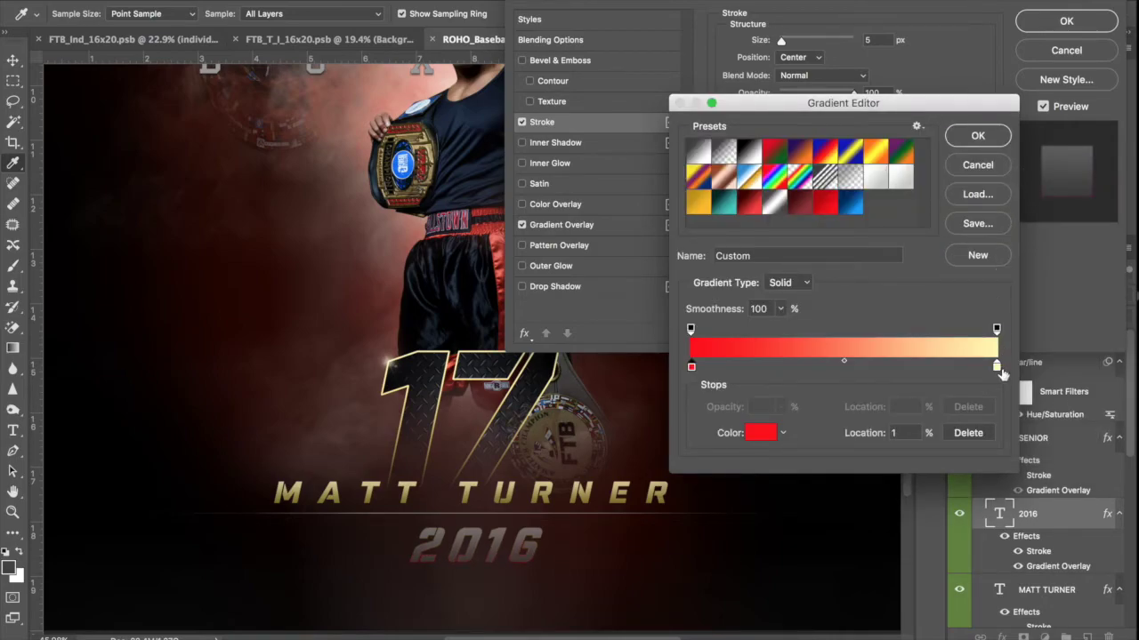
- Set the stroke gradient's right stop to near-white fcfcfa and accept the gradient
{"action": "left_click", "coordinate": [997, 367]}
{"action": "left_click", "coordinate": [771, 436]}
{"action": "left_click", "coordinate": [683, 180]}
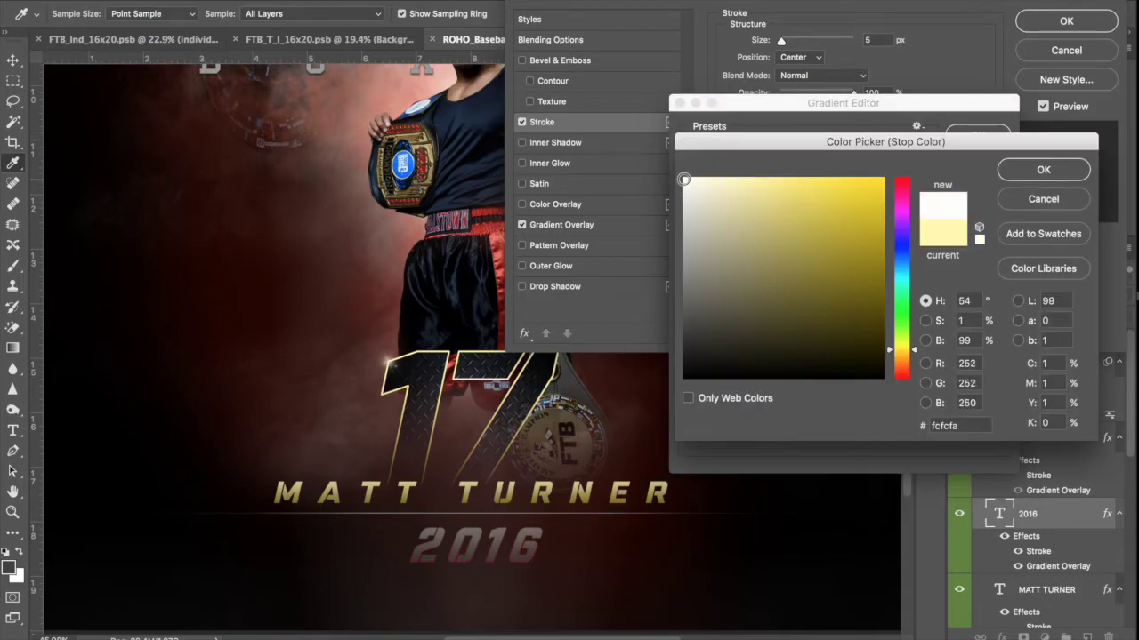
{"action": "left_click", "coordinate": [1042, 169]}
{"action": "left_click", "coordinate": [967, 140]}
- Make the 2016 stroke 10 px with Position set to Inside and apply it
{"action": "left_click_drag", "start_coordinate": [782, 43], "coordinate": [779, 43]}
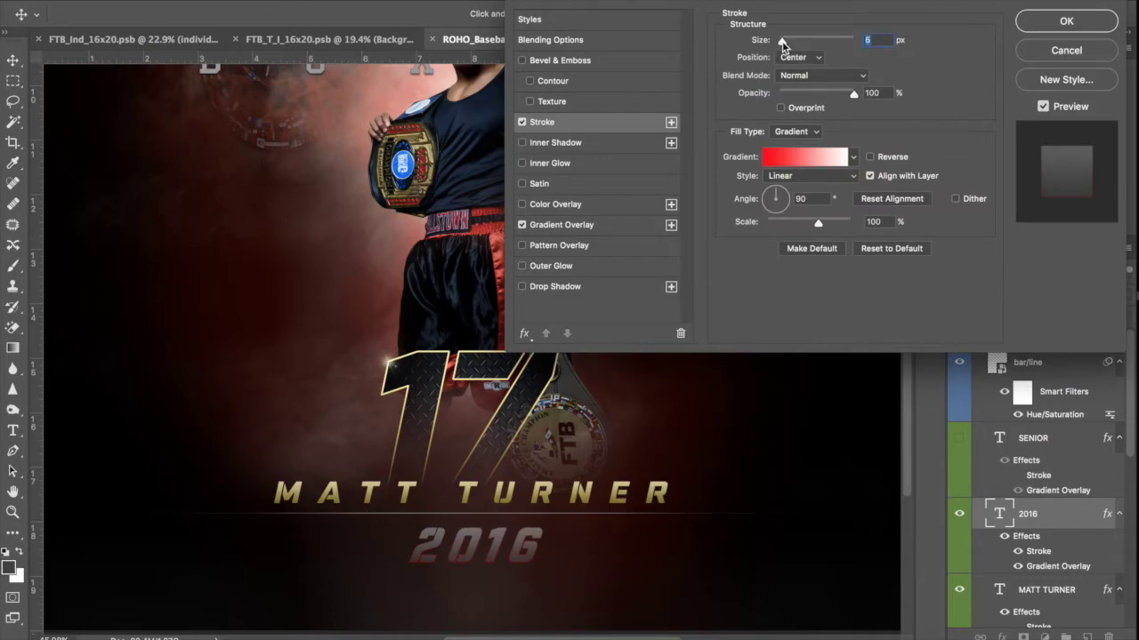
{"action": "left_click_drag", "start_coordinate": [785, 42], "coordinate": [784, 42]}
{"action": "left_click", "coordinate": [804, 62]}
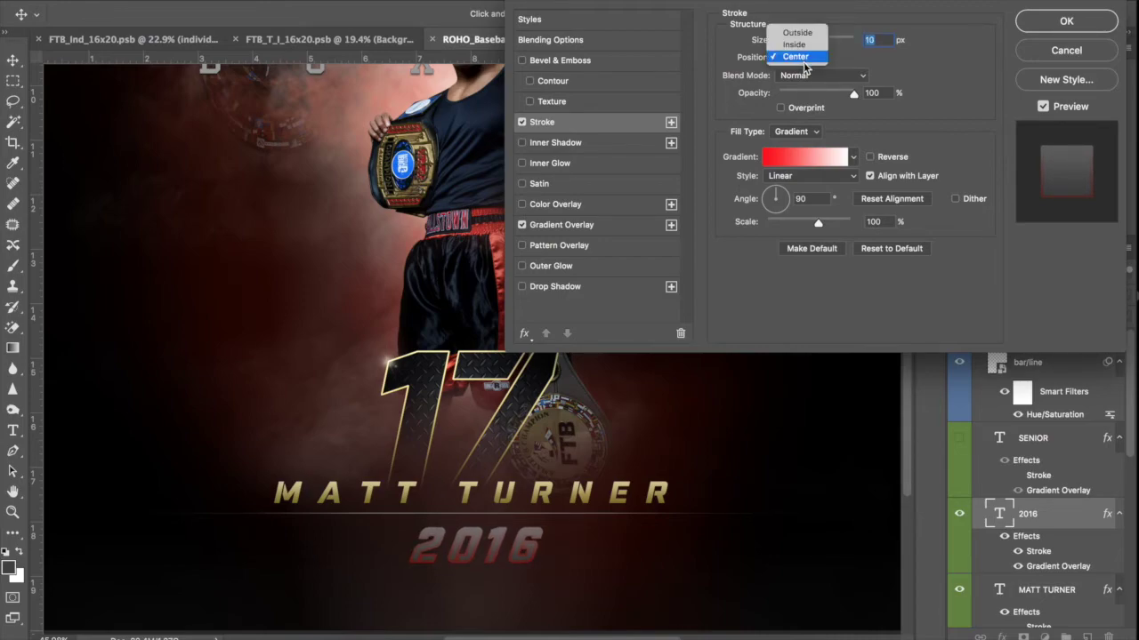
{"action": "left_click", "coordinate": [803, 35]}
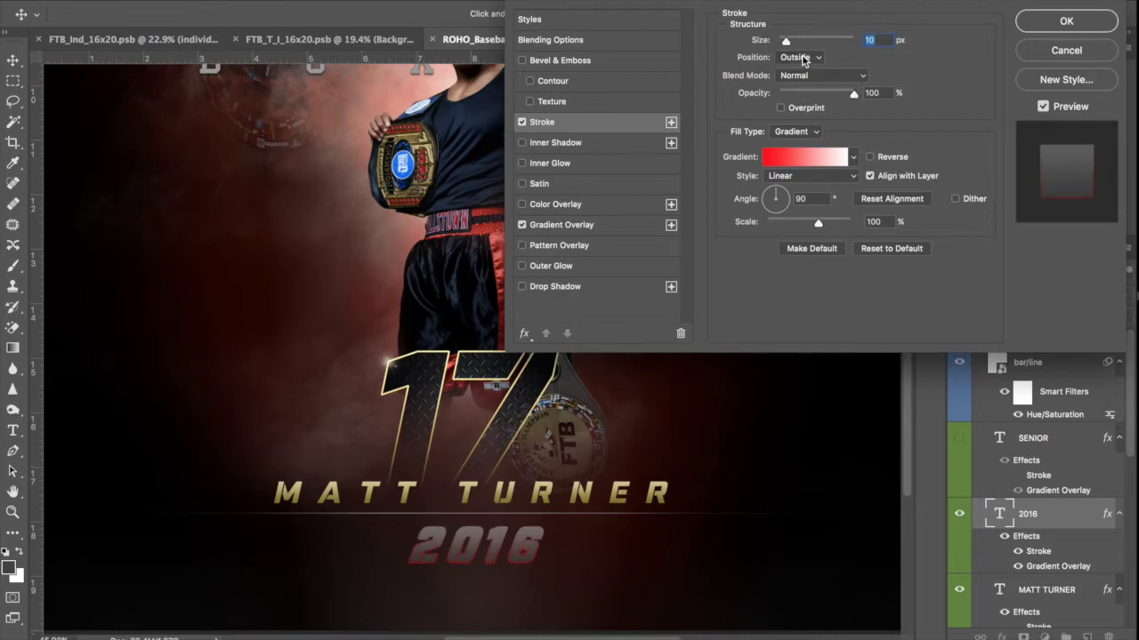
{"action": "left_click", "coordinate": [801, 55]}
{"action": "left_click", "coordinate": [805, 68]}
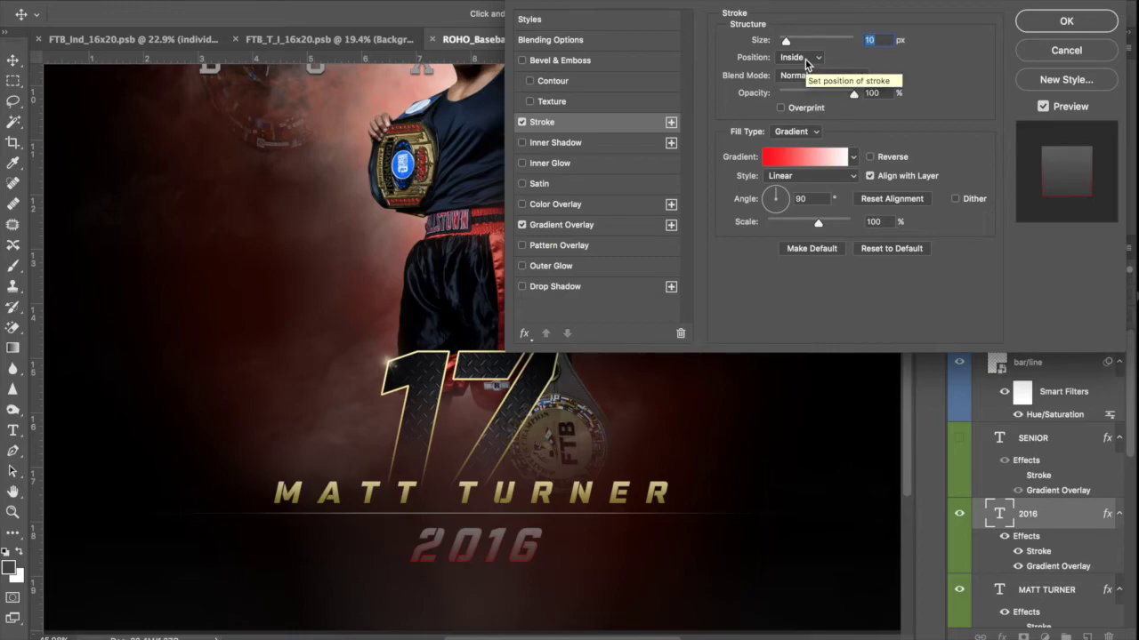
{"action": "left_click", "coordinate": [803, 58]}
{"action": "left_click", "coordinate": [806, 69]}
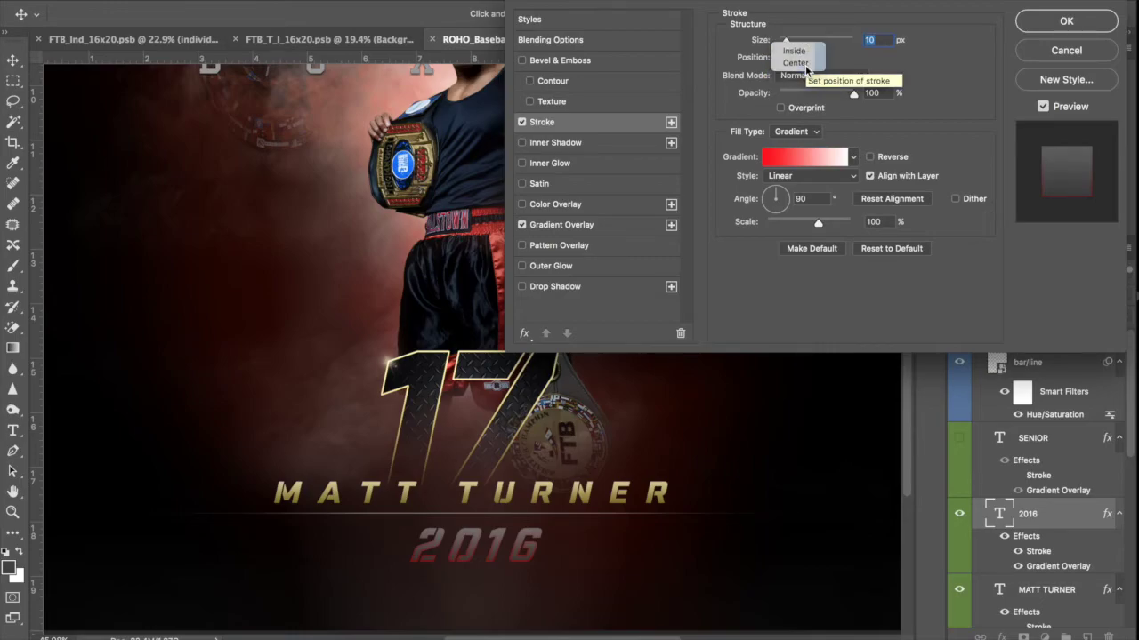
{"action": "left_click", "coordinate": [805, 60]}
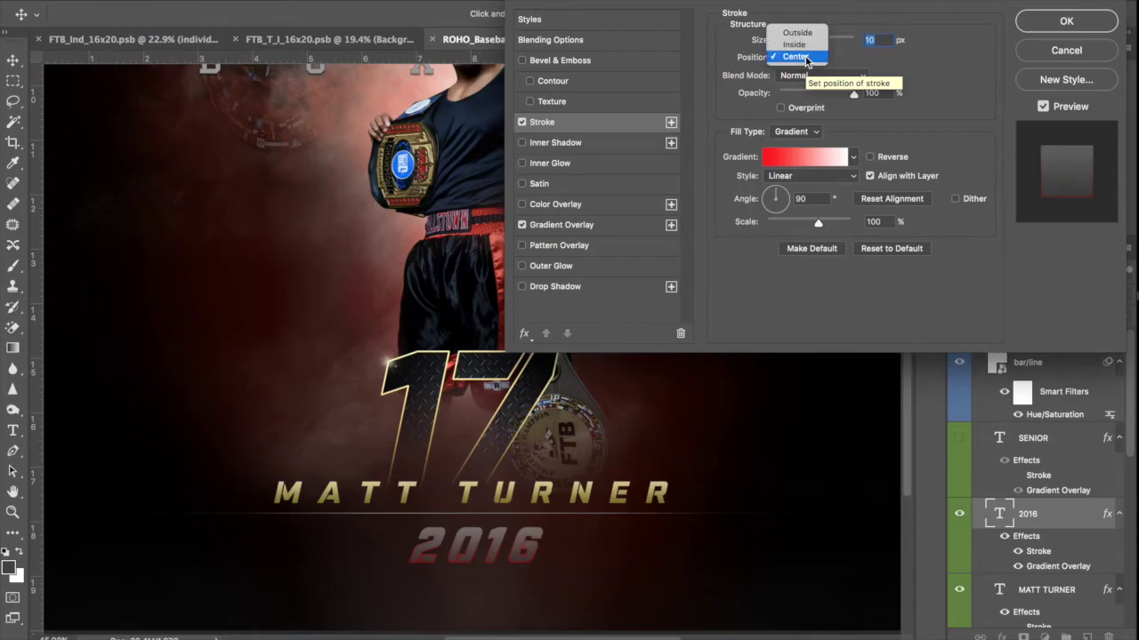
{"action": "left_click", "coordinate": [804, 46]}
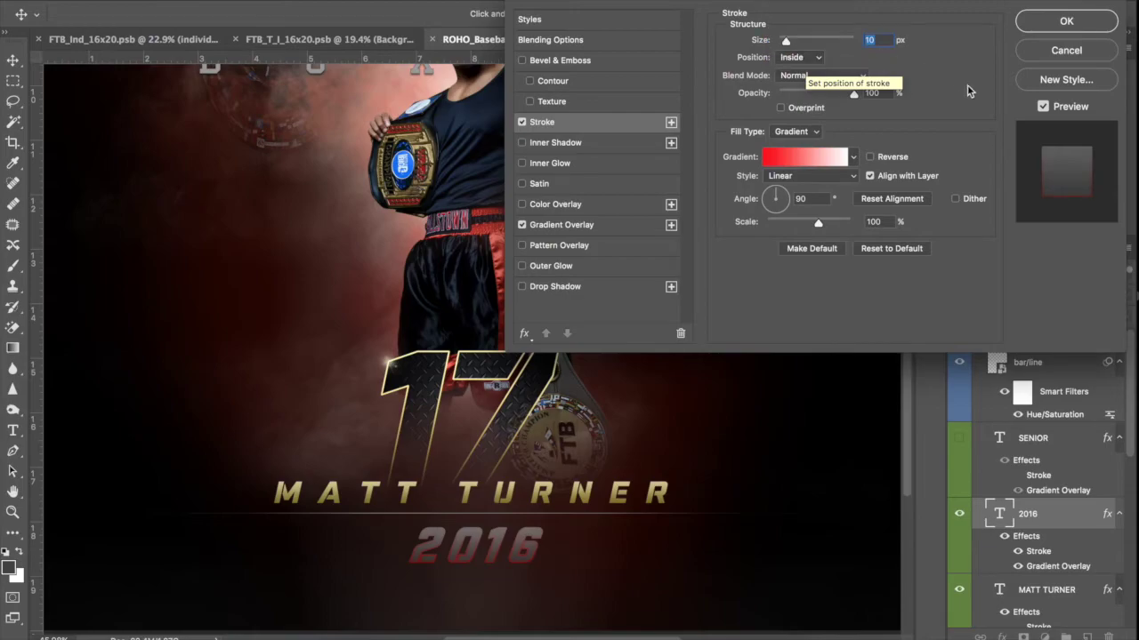
{"action": "left_click", "coordinate": [1071, 20]}
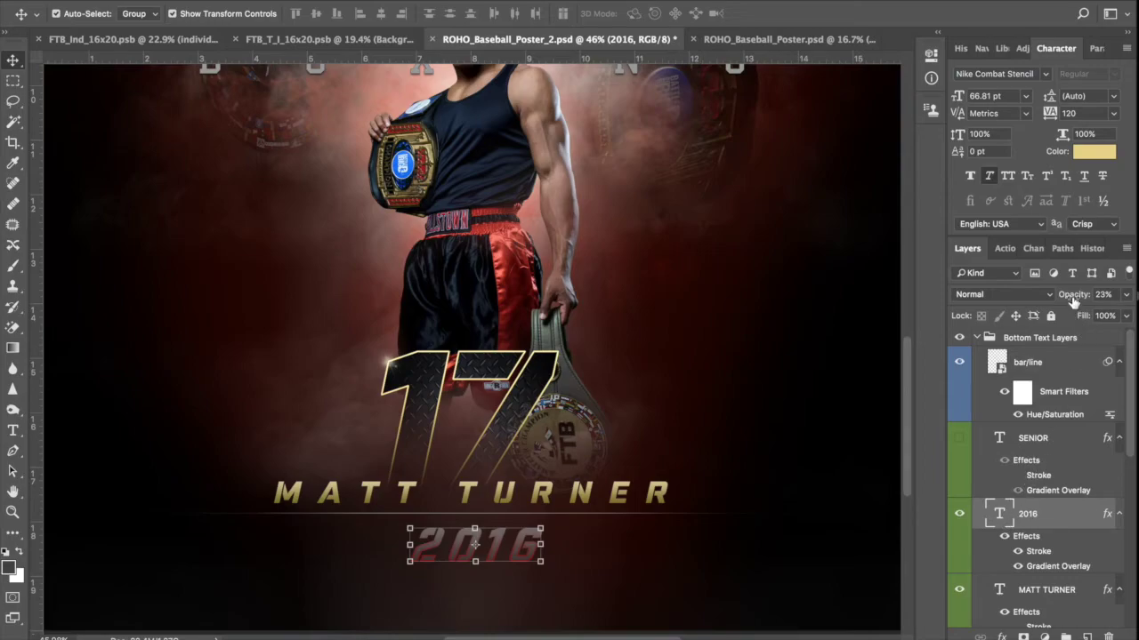
- Raise the 2016 layer's opacity to 31%
{"action": "left_click_drag", "start_coordinate": [1071, 295], "coordinate": [1077, 293]}
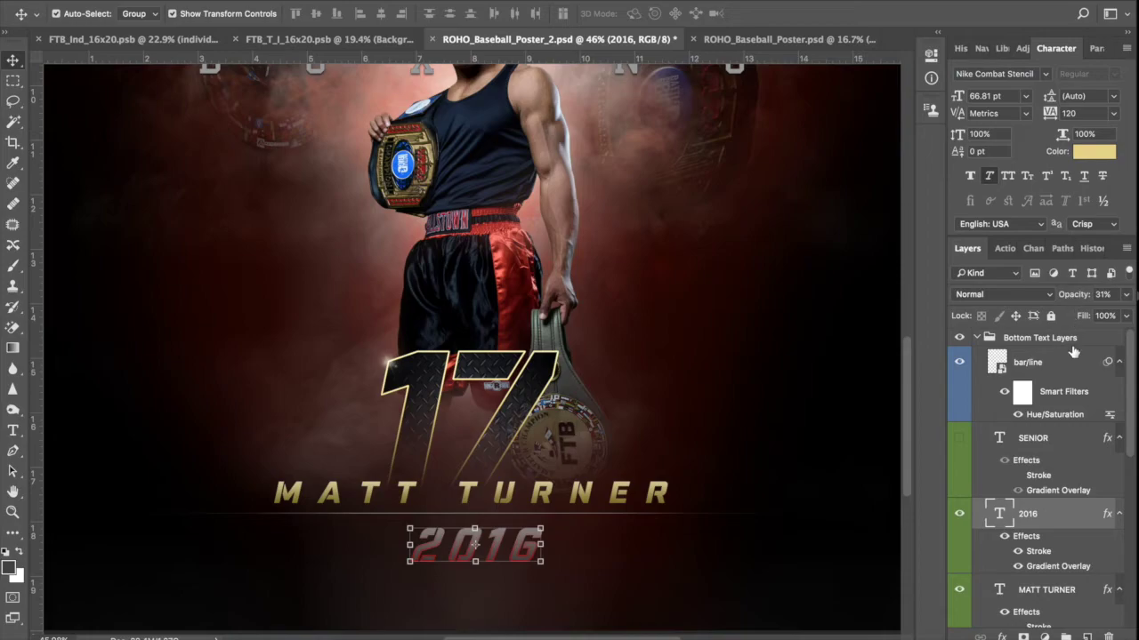
{"action": "left_click", "coordinate": [1064, 441]}
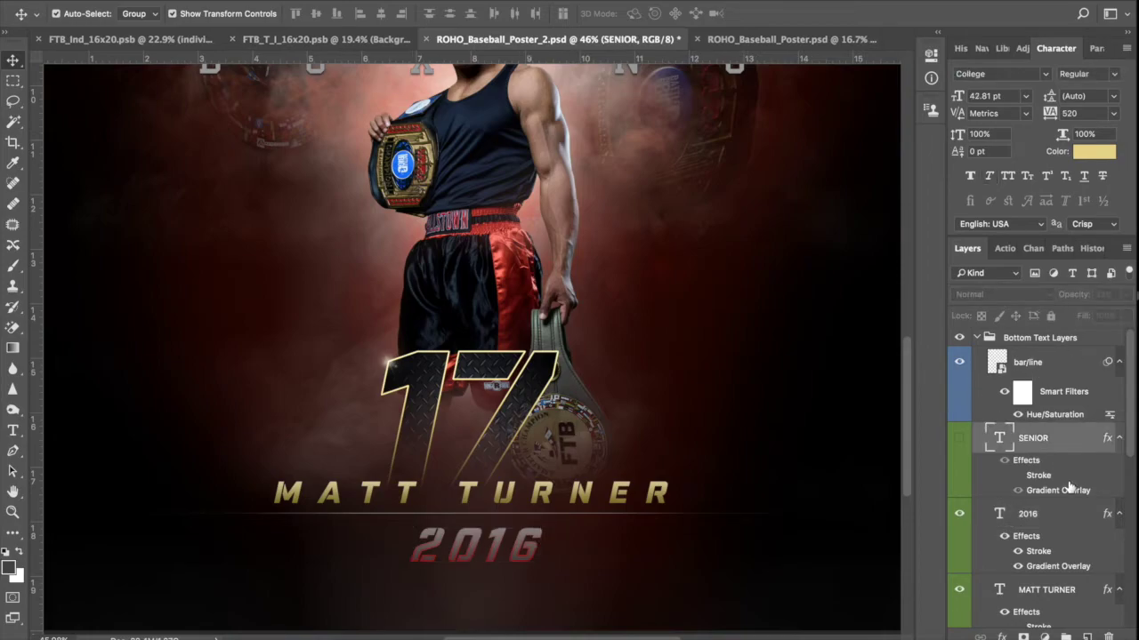
{"action": "left_click", "coordinate": [1067, 591]}
{"action": "double_click", "coordinate": [1001, 571]}
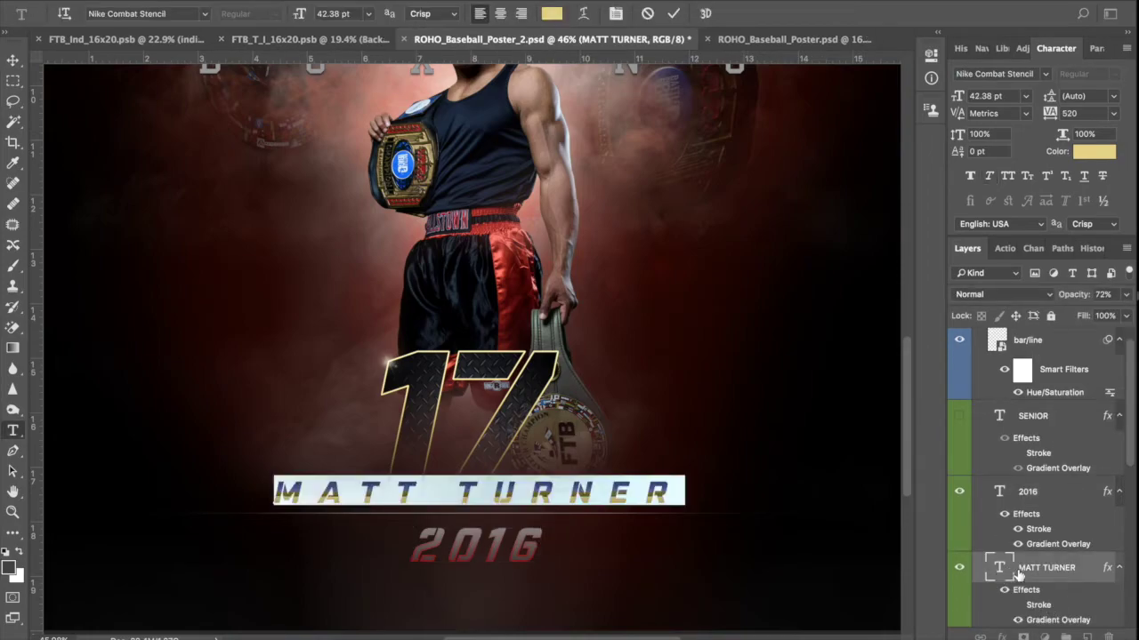
{"action": "type", "text": "BRAYLAN"}
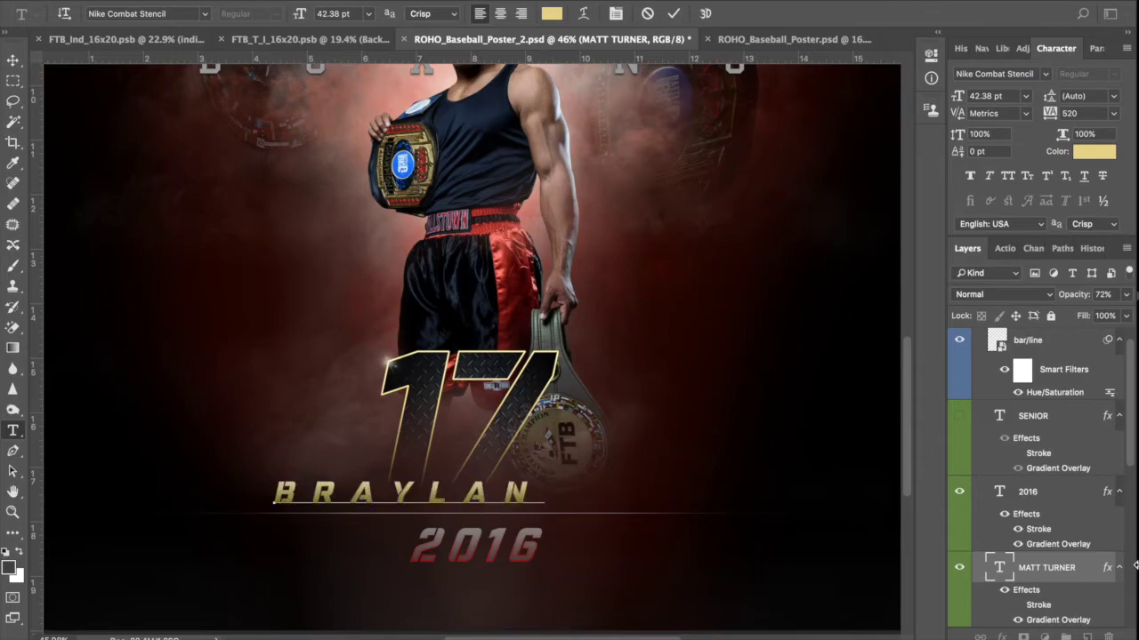
{"action": "type", "text": " BROOKS"}
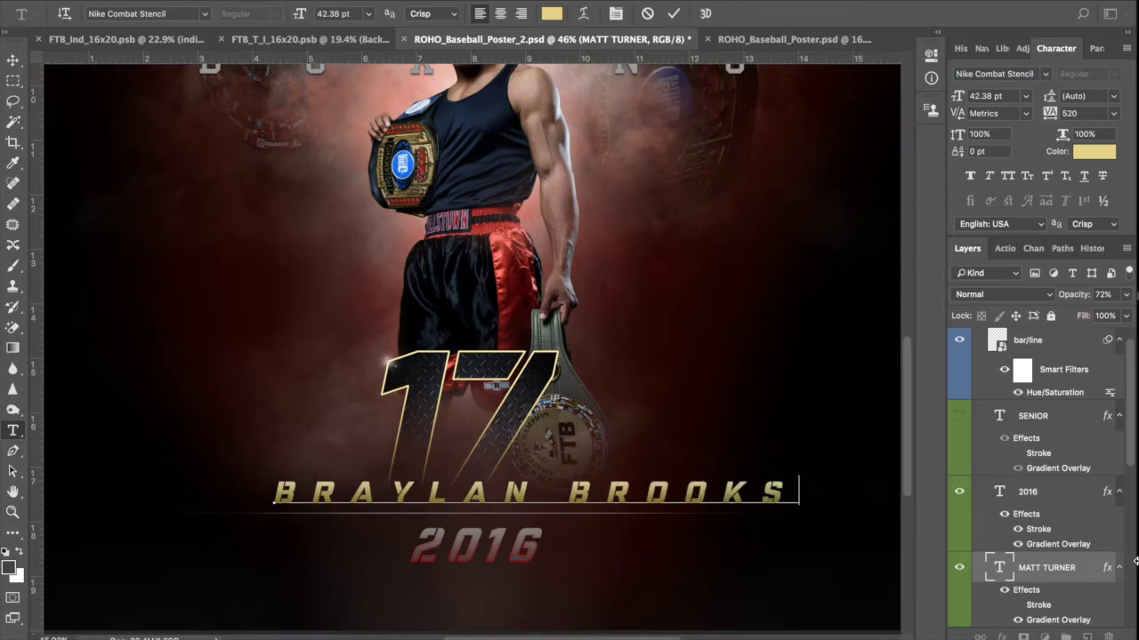
{"action": "left_click", "coordinate": [673, 14]}
{"action": "key", "text": "v"}
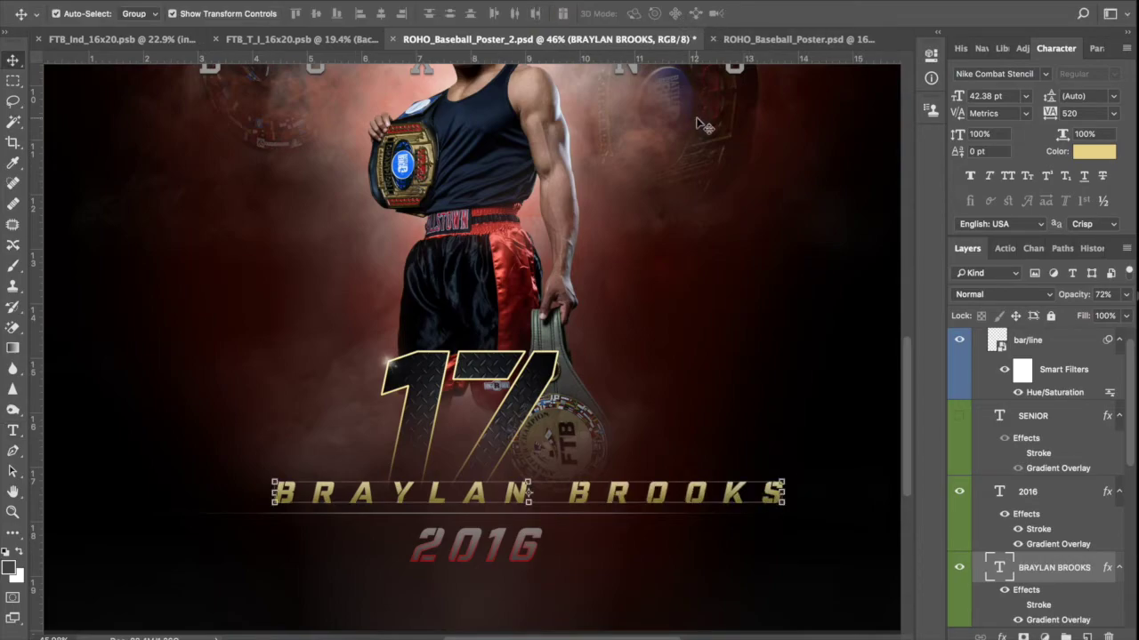
{"action": "key", "text": "Left"}
{"action": "key", "text": "Left"}
{"action": "key", "text": "Left"}
{"action": "key", "text": "Left"}
{"action": "key", "text": "Left"}
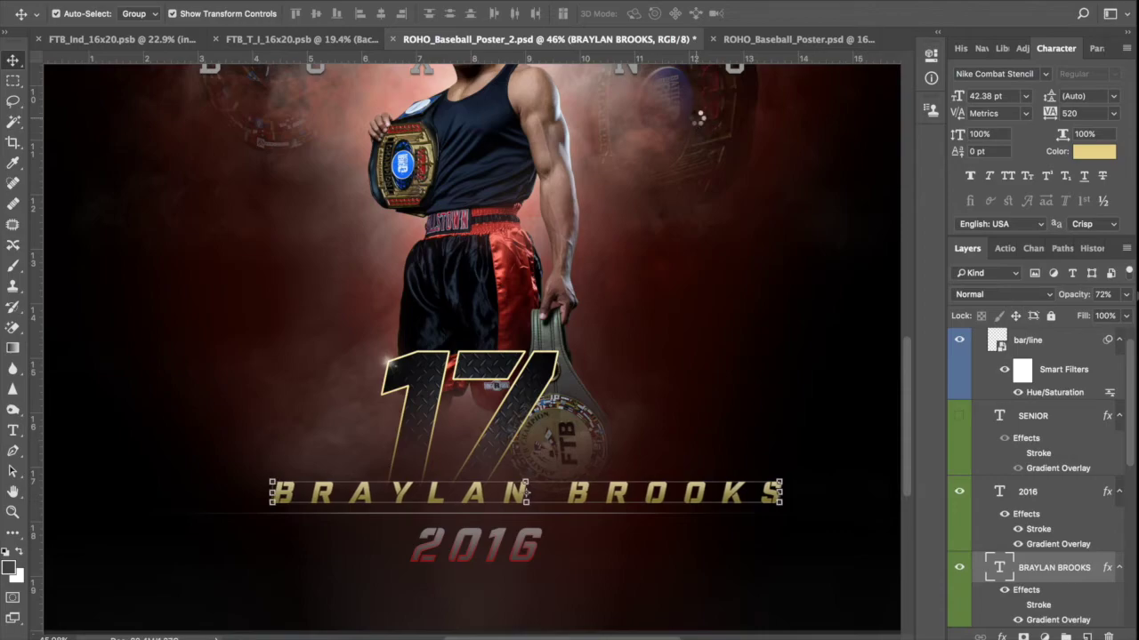
{"action": "key", "text": "Left"}
{"action": "key", "text": "Left"}
{"action": "key", "text": "Left"}
{"action": "key", "text": "Left"}
{"action": "key", "text": "Left"}
{"action": "key", "text": "Left"}
{"action": "key", "text": "Left"}
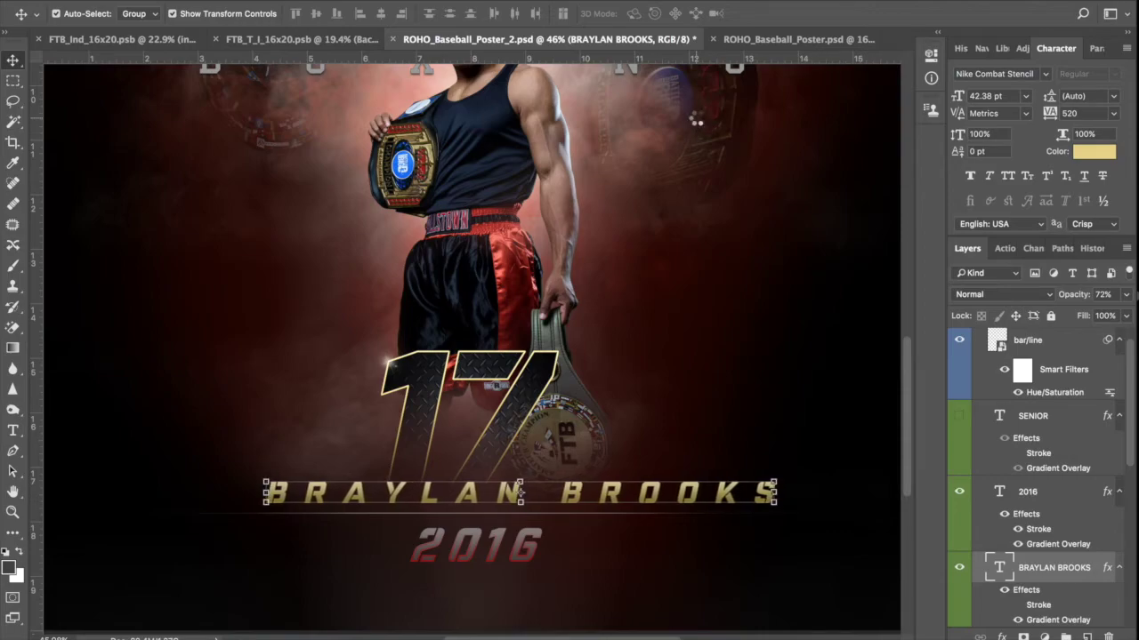
{"action": "key", "text": "Left"}
{"action": "key", "text": "Left"}
{"action": "key", "text": "Left"}
{"action": "key", "text": "Left"}
{"action": "key", "text": "Left"}
{"action": "key", "text": "Left"}
{"action": "key", "text": "Left"}
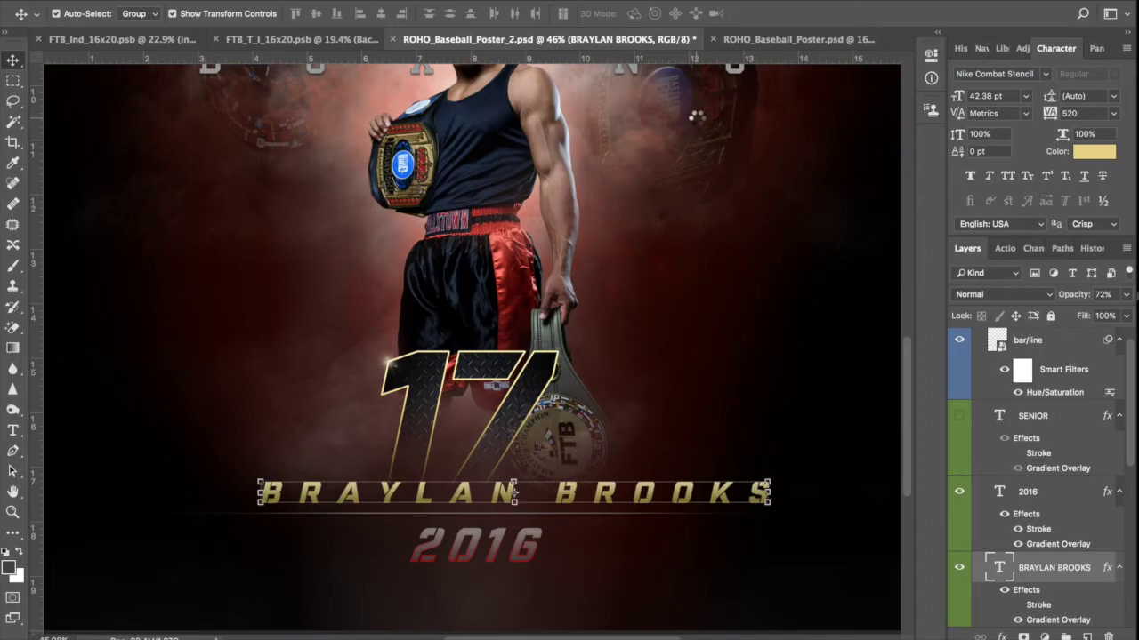
{"action": "key", "text": "Left"}
{"action": "key", "text": "Left"}
{"action": "key", "text": "Left"}
{"action": "key", "text": "Left"}
{"action": "key", "text": "Left"}
{"action": "key", "text": "Left"}
{"action": "key", "text": "Left"}
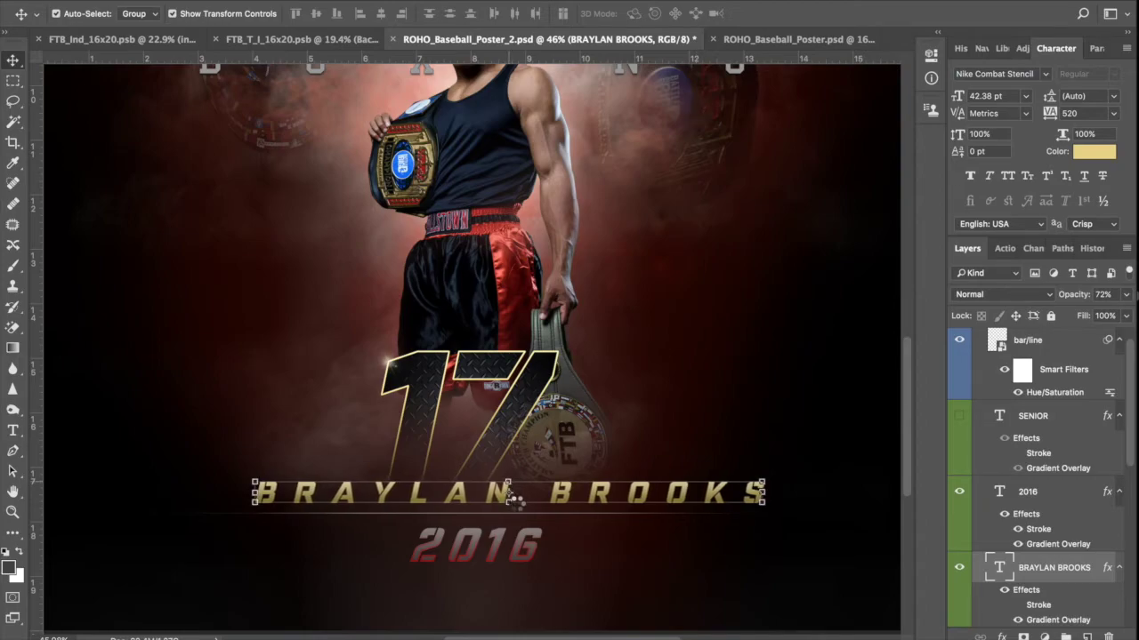
{"action": "key", "text": "Left"}
{"action": "key", "text": "Left"}
{"action": "key", "text": "Left"}
{"action": "key", "text": "Left"}
{"action": "key", "text": "Left"}
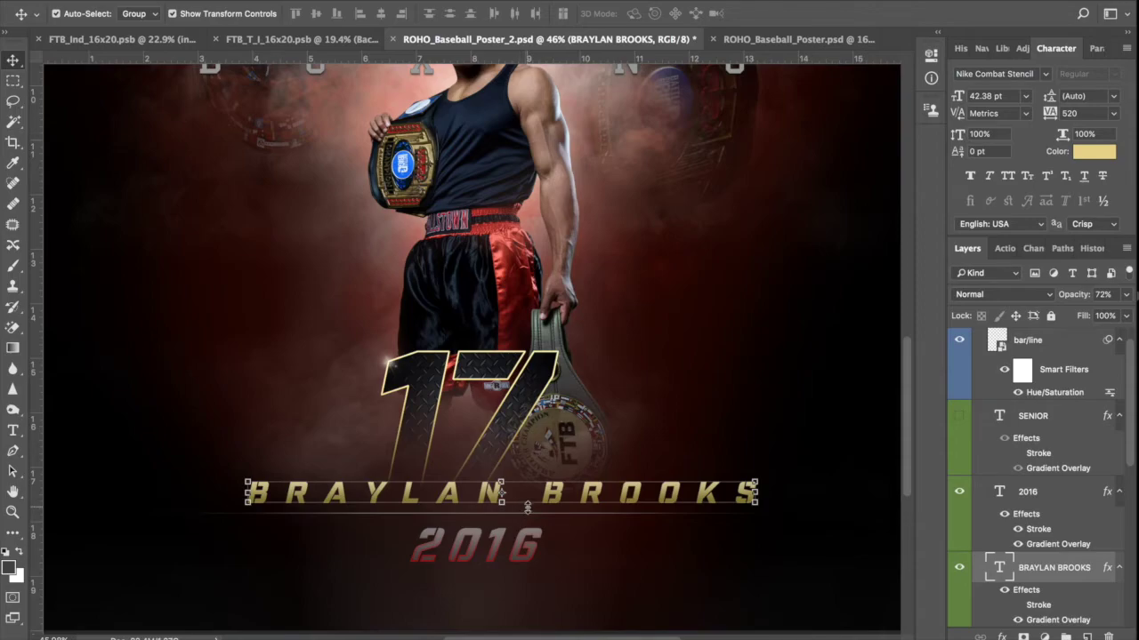
{"action": "key", "text": "Left"}
{"action": "key", "text": "Left"}
{"action": "key", "text": "Left"}
{"action": "key", "text": "Left"}
{"action": "key", "text": "Left"}
{"action": "key", "text": "Left"}
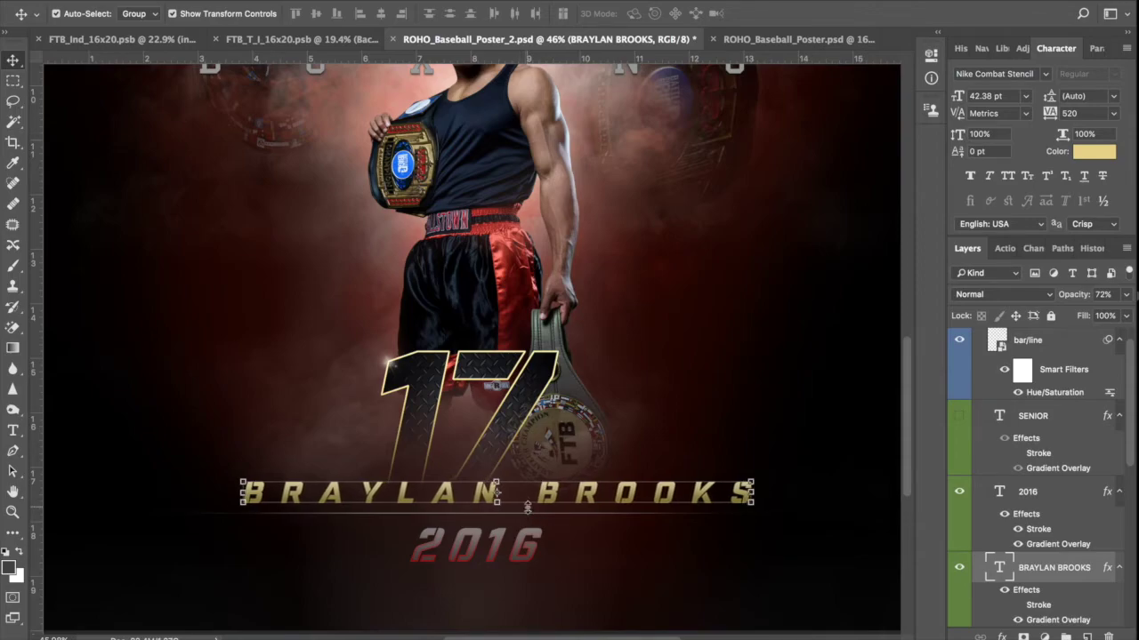
{"action": "key", "text": "Left"}
{"action": "key", "text": "Left"}
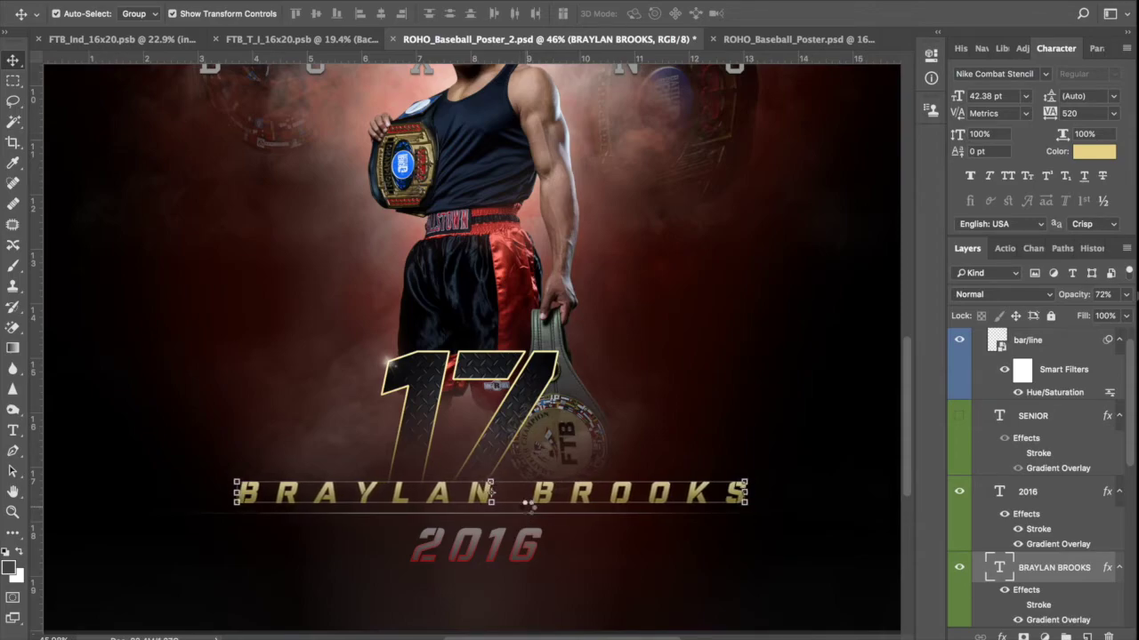
{"action": "key", "text": "Left"}
{"action": "key", "text": "Left"}
{"action": "key", "text": "Left"}
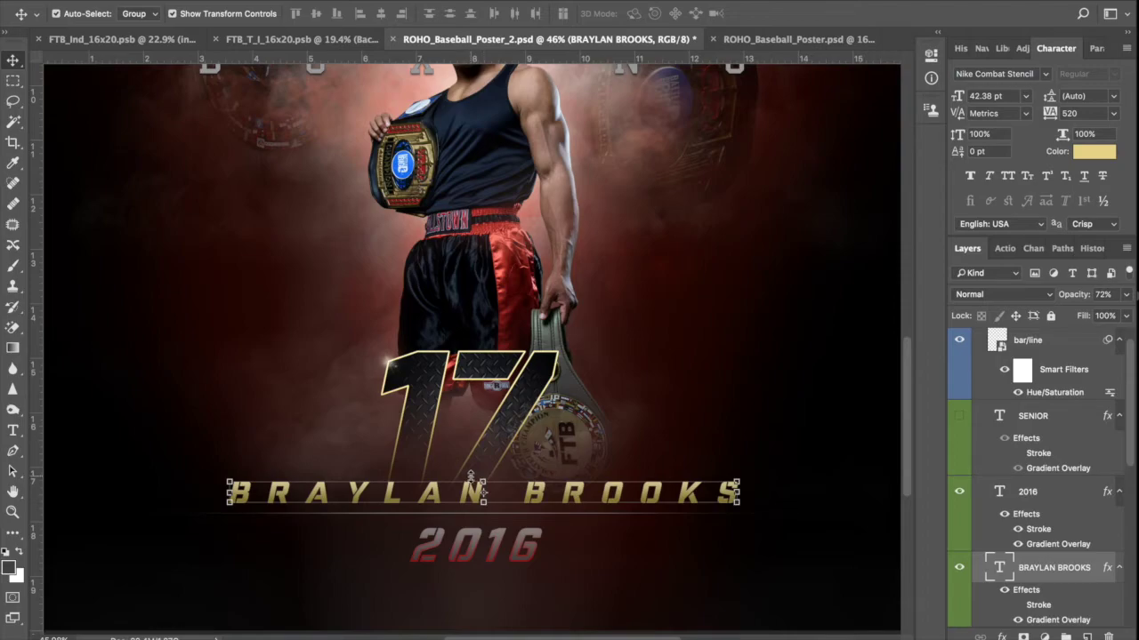
{"action": "key", "text": "Left"}
{"action": "key", "text": "Left"}
{"action": "key", "text": "Left"}
{"action": "key", "text": "Left"}
{"action": "key", "text": "Left"}
{"action": "key", "text": "Left"}
{"action": "key", "text": "Left"}
{"action": "key", "text": "Left"}
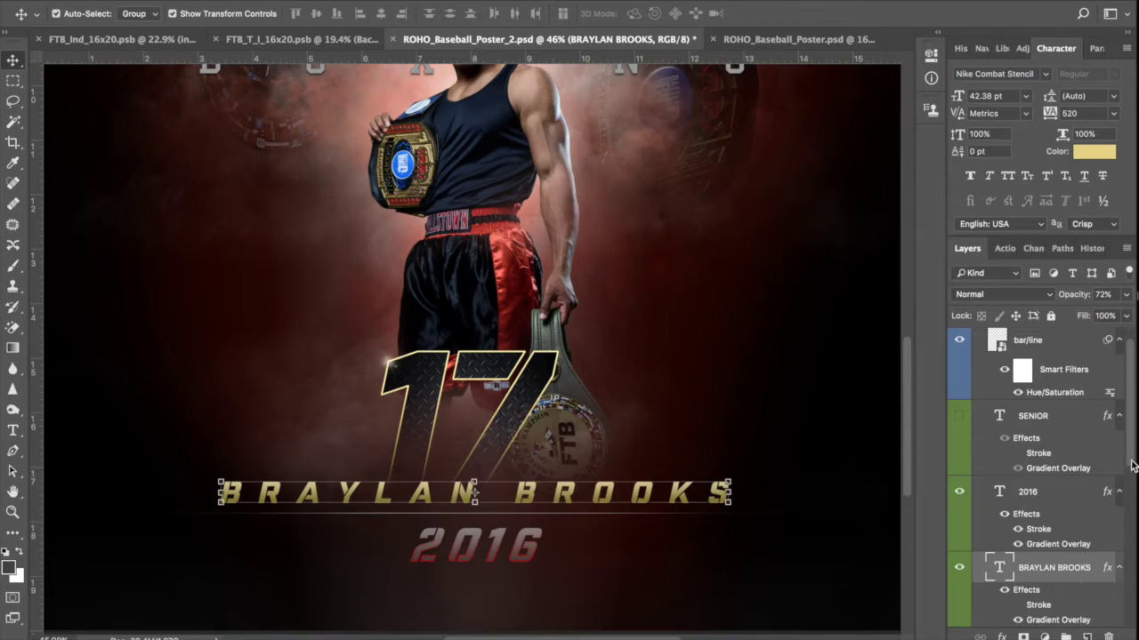
{"action": "scroll", "coordinate": [1058, 587], "scroll_direction": "down", "scroll_amount": 2}
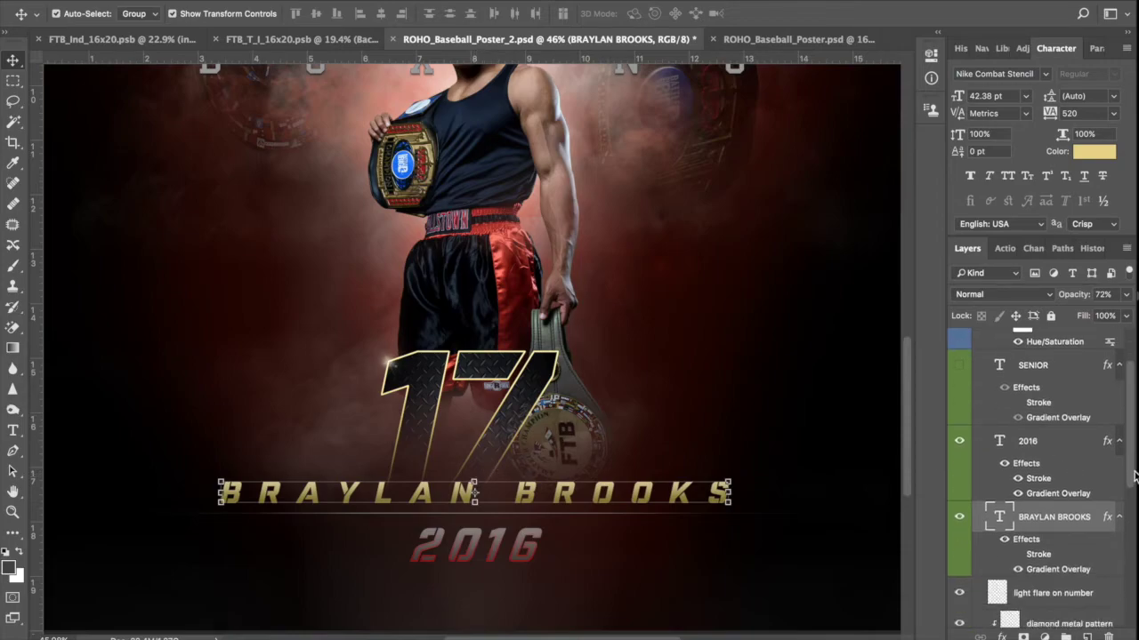
- Set the left stop of the name's Gradient Overlay to grey 8c8c8b
{"action": "double_click", "coordinate": [1047, 574]}
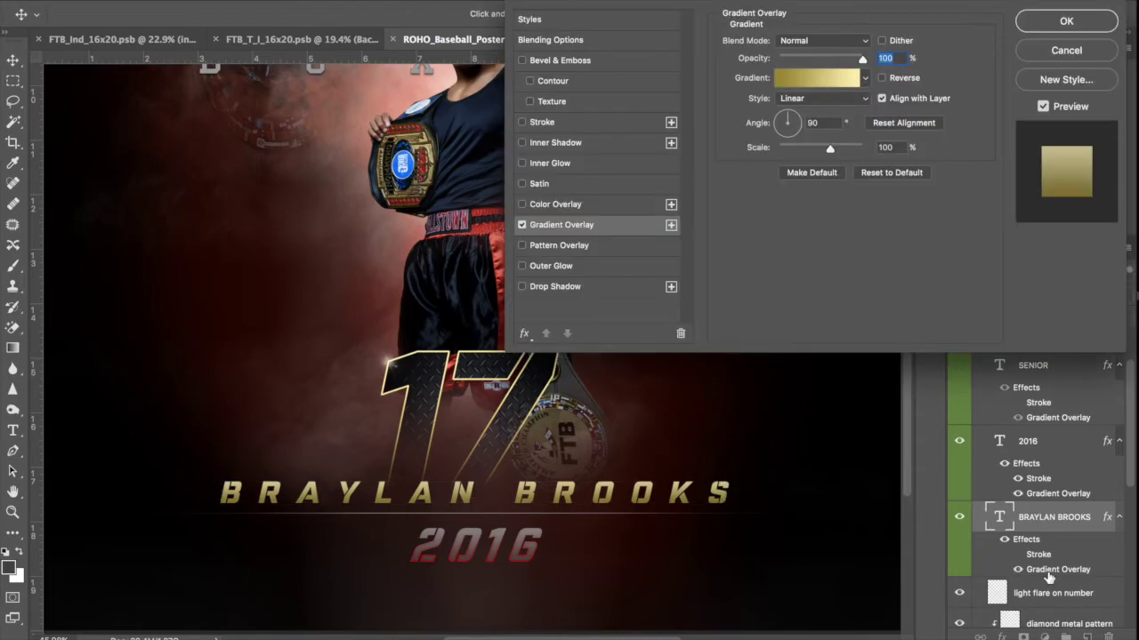
{"action": "left_click", "coordinate": [811, 86]}
{"action": "left_click", "coordinate": [692, 366]}
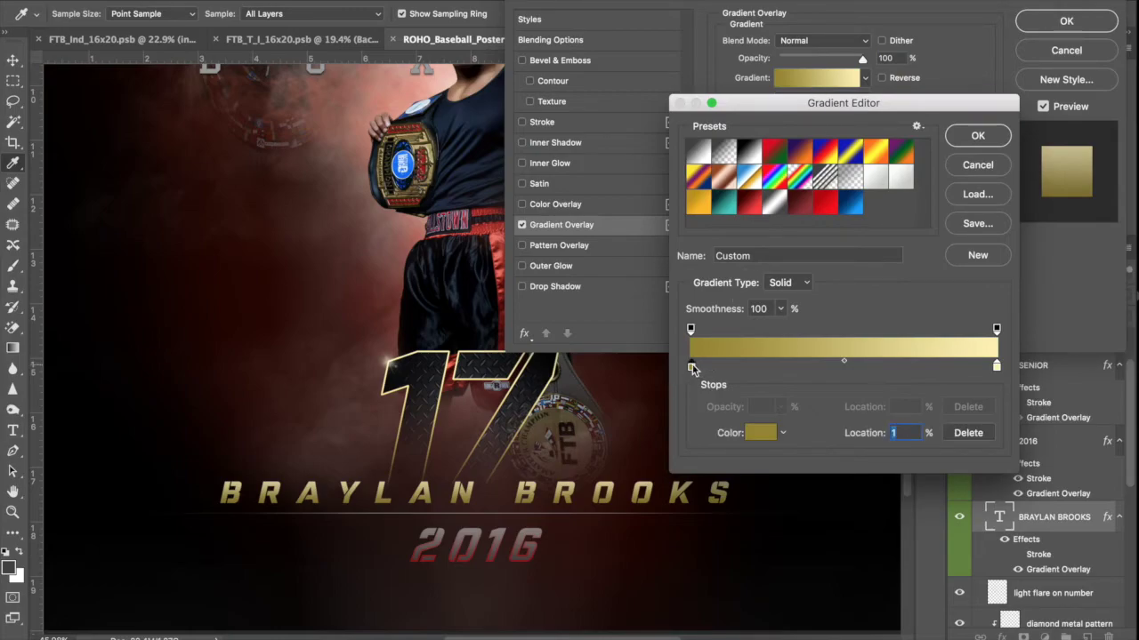
{"action": "left_click", "coordinate": [761, 434]}
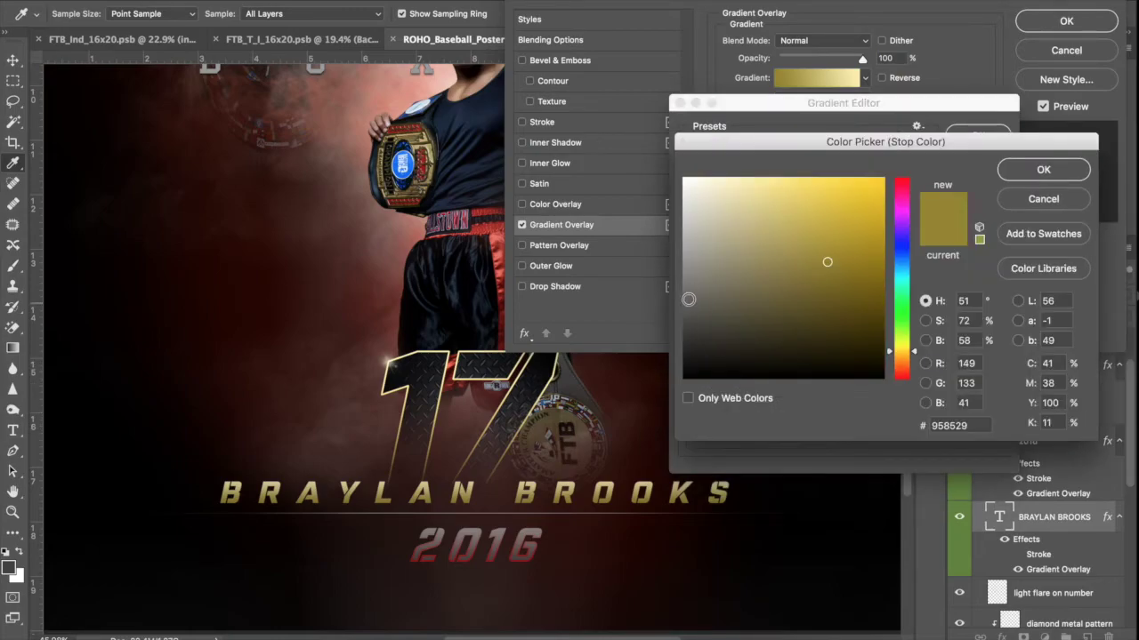
{"action": "left_click", "coordinate": [688, 269]}
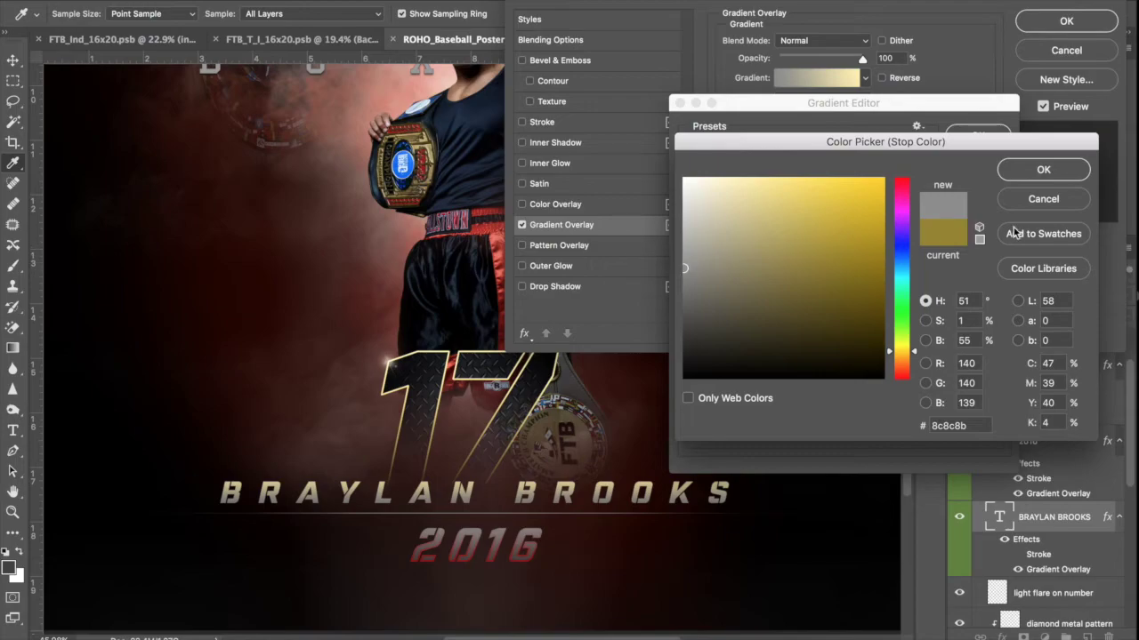
{"action": "left_click", "coordinate": [1043, 171]}
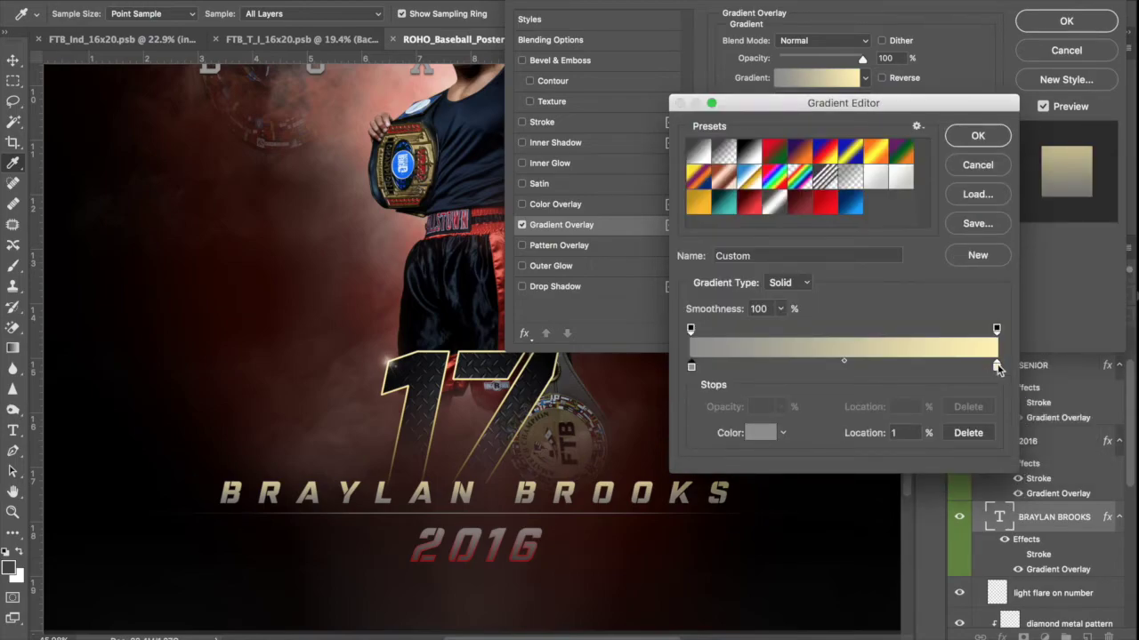
- Set the right stop to near-white fdfdfb and apply the silver gradient to the name
{"action": "left_click", "coordinate": [996, 367]}
{"action": "left_click", "coordinate": [760, 433]}
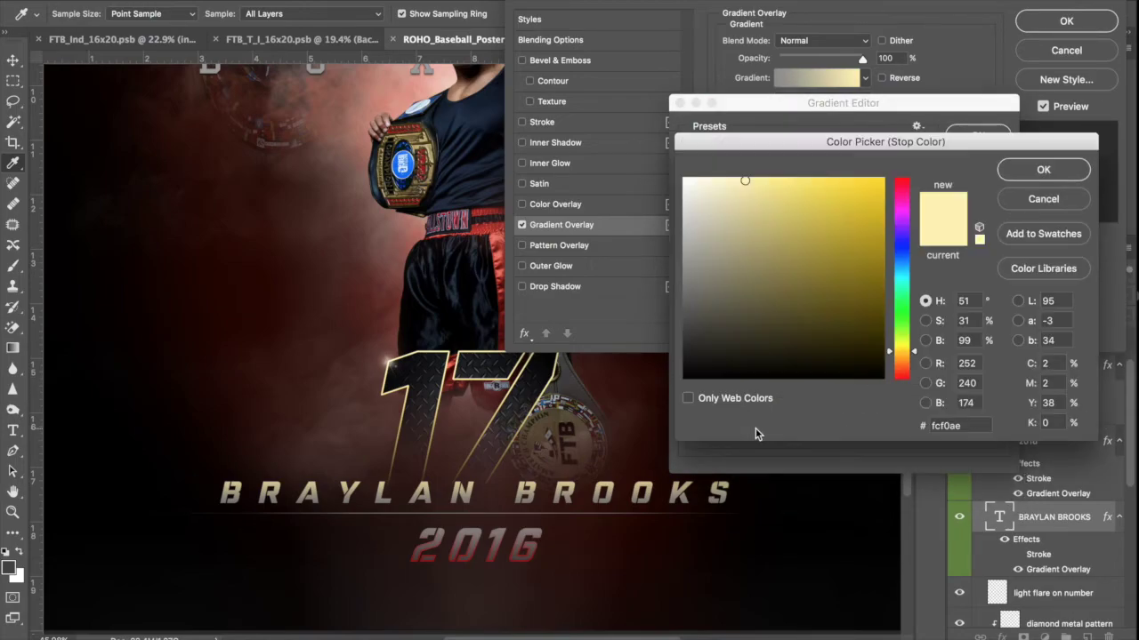
{"action": "left_click", "coordinate": [684, 179]}
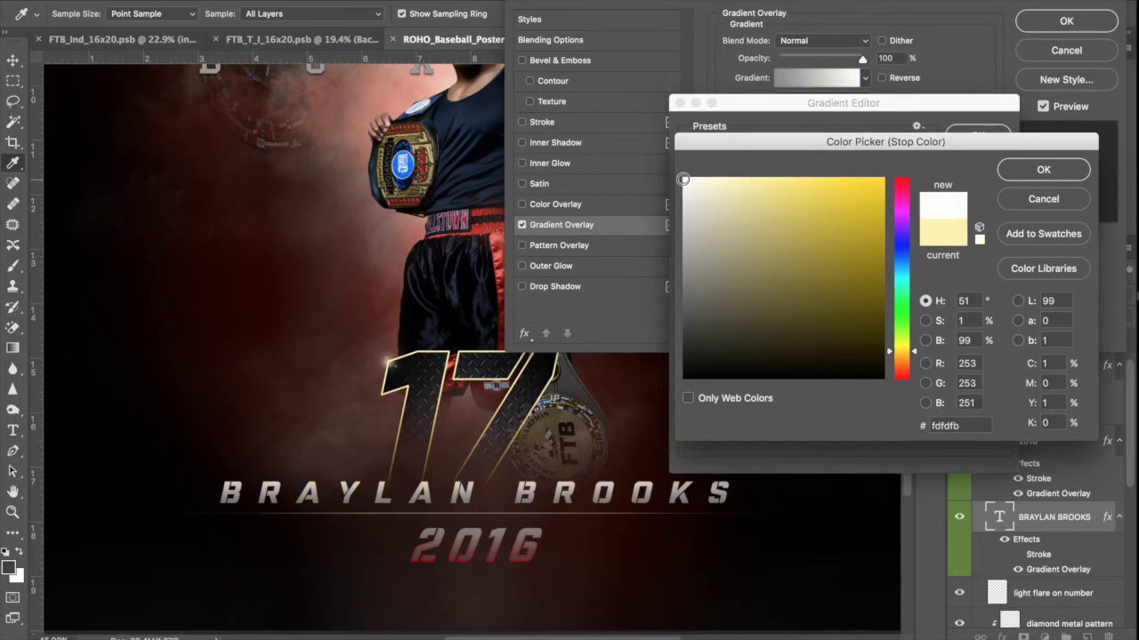
{"action": "left_click", "coordinate": [1044, 173]}
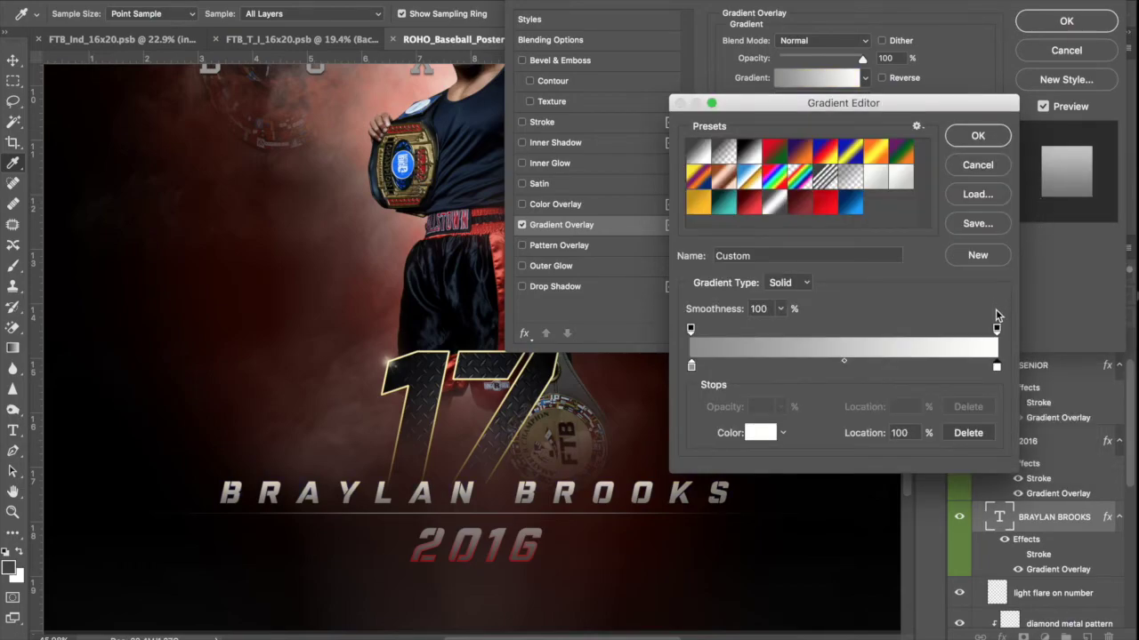
{"action": "left_click", "coordinate": [982, 135]}
{"action": "left_click", "coordinate": [1063, 23]}
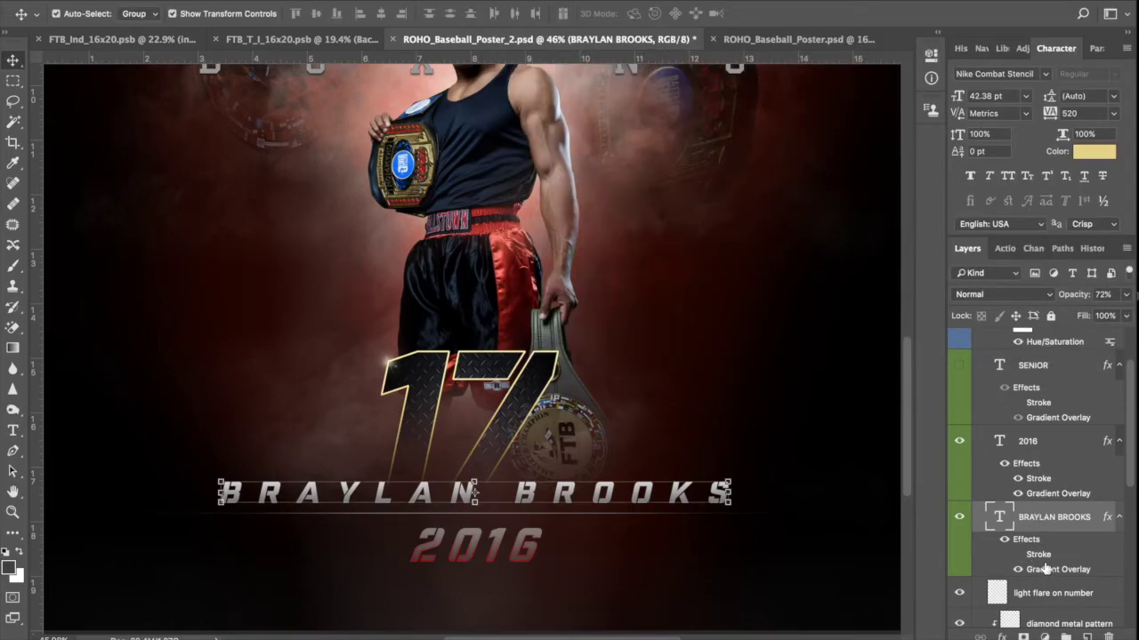
- Show the name's stroke, then reconfirm the red-to-white gradient stroke on the 2016 layer
{"action": "left_click", "coordinate": [1018, 554]}
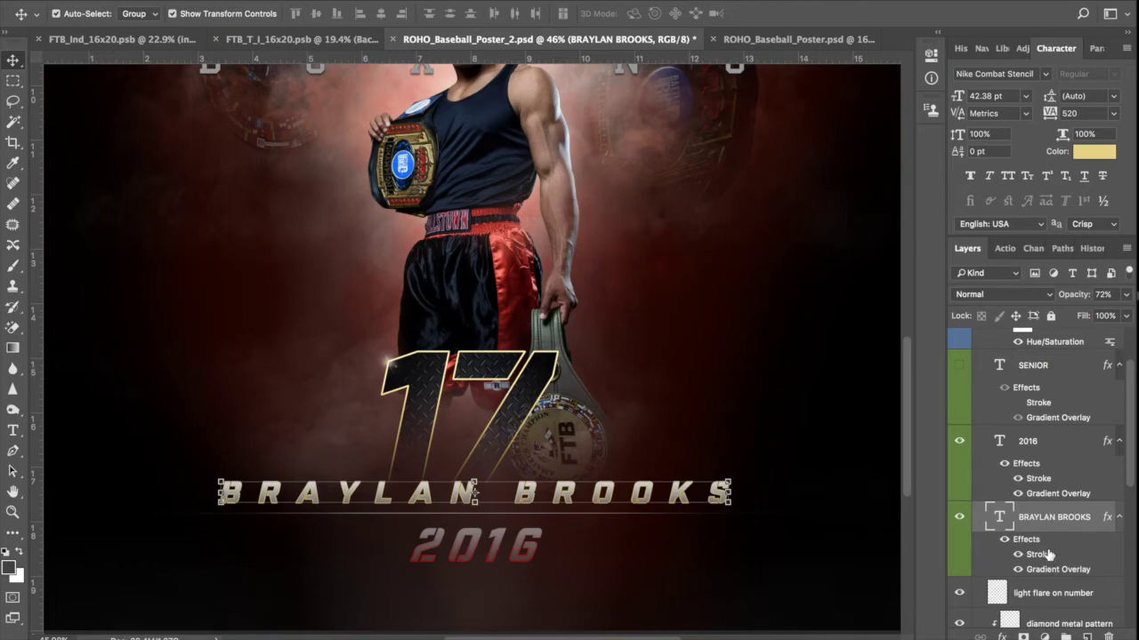
{"action": "left_click", "coordinate": [1045, 481]}
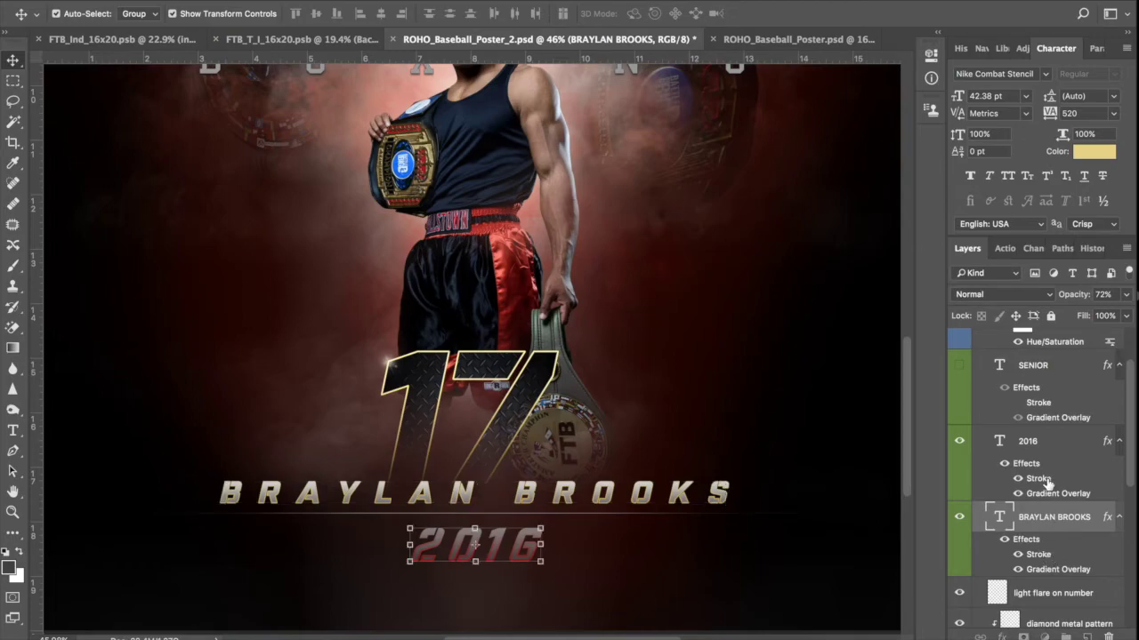
{"action": "double_click", "coordinate": [1045, 481]}
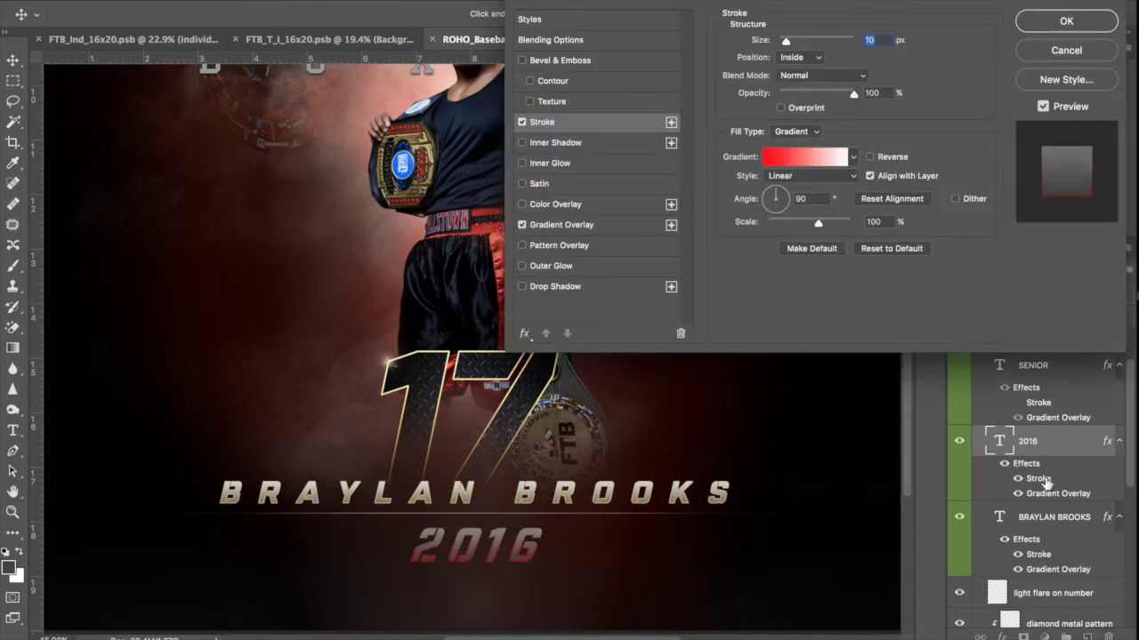
{"action": "left_click", "coordinate": [814, 160]}
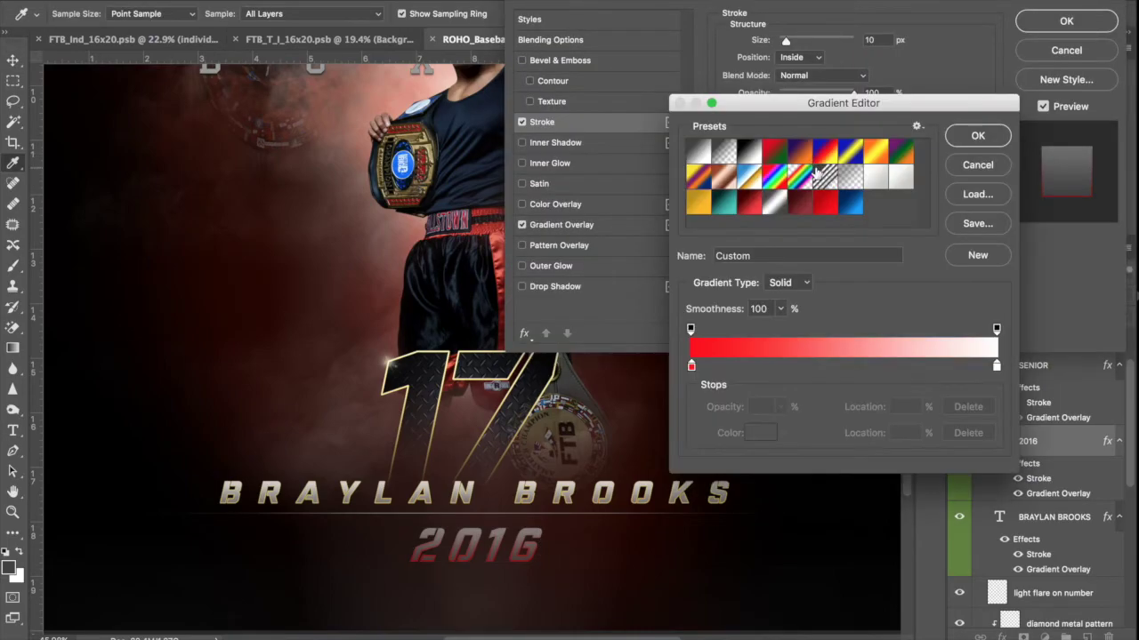
{"action": "left_click", "coordinate": [983, 227]}
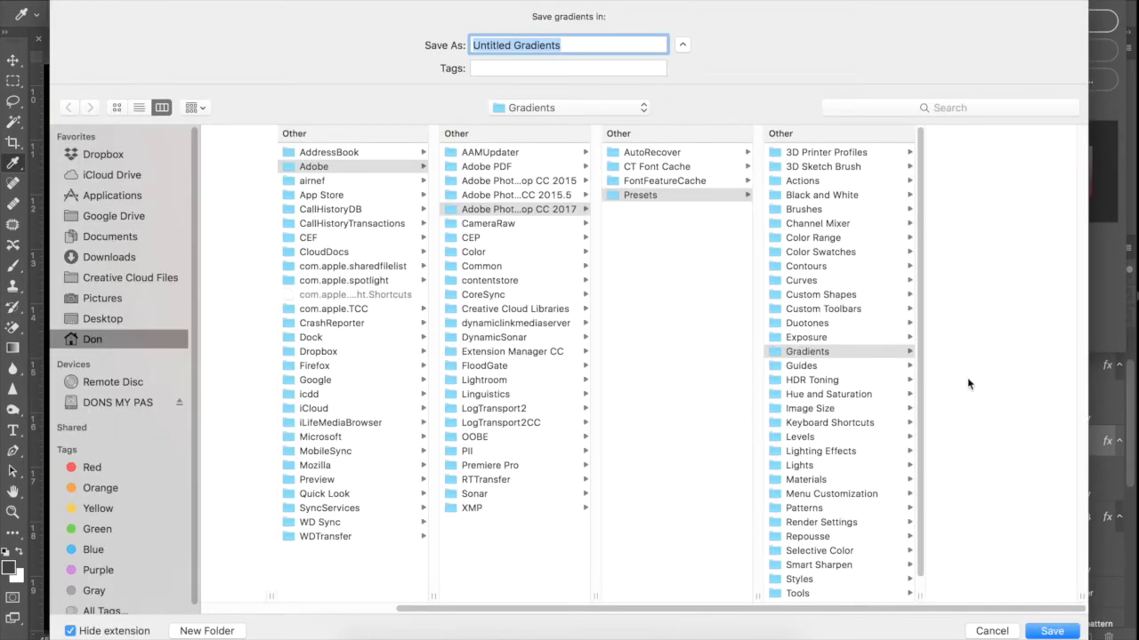
{"action": "left_click", "coordinate": [990, 631]}
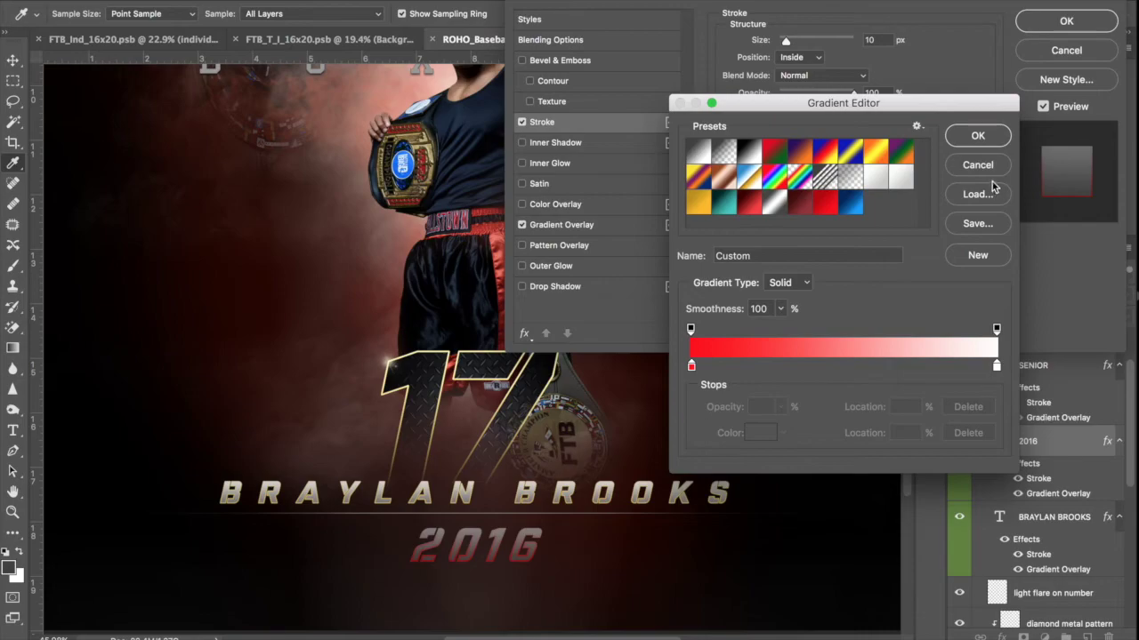
{"action": "left_click", "coordinate": [1002, 225]}
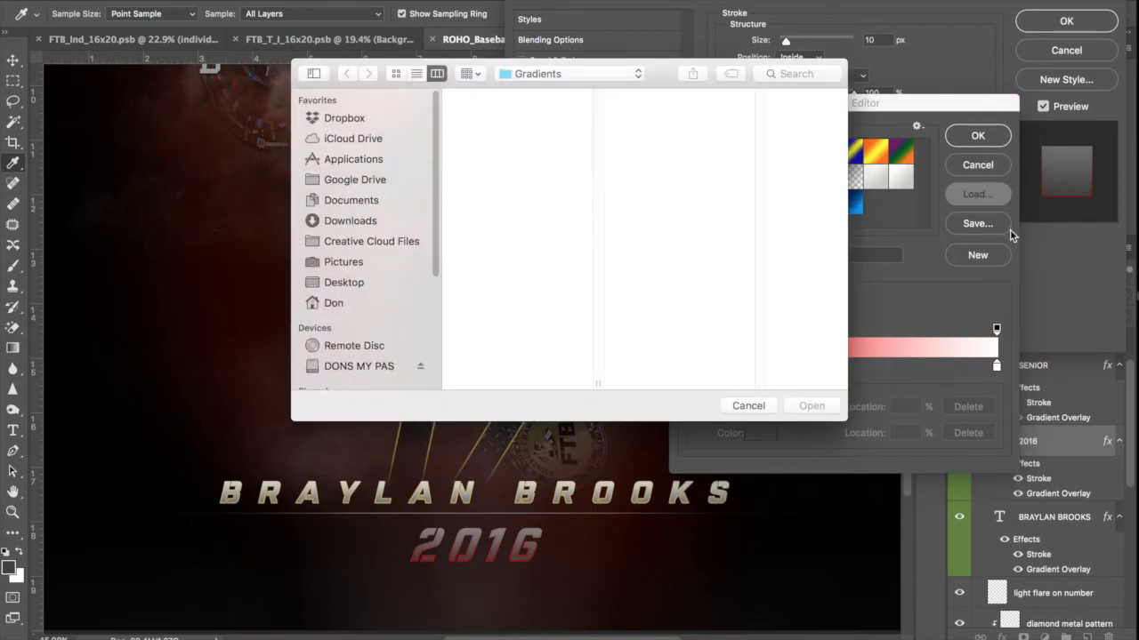
{"action": "left_click", "coordinate": [748, 407]}
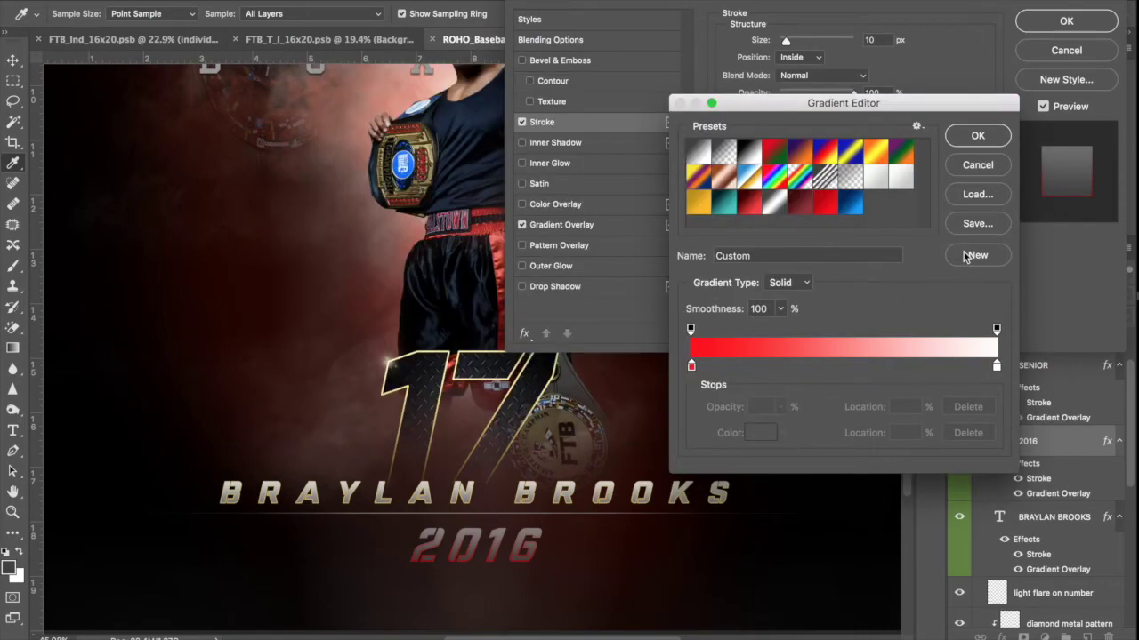
{"action": "left_click", "coordinate": [989, 137]}
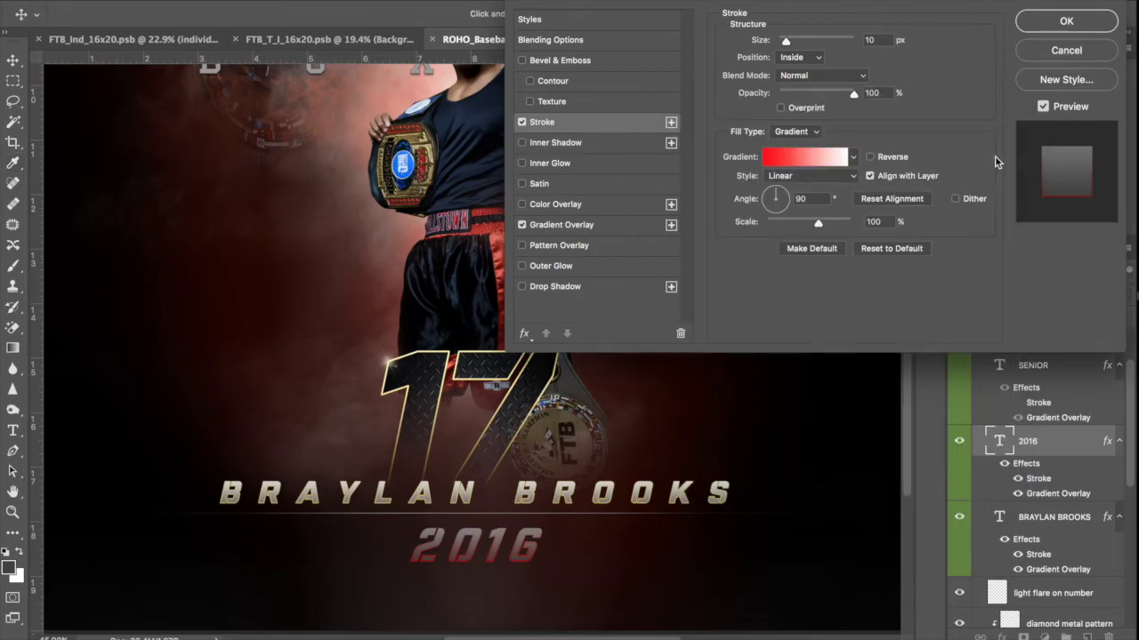
{"action": "left_click", "coordinate": [1070, 24]}
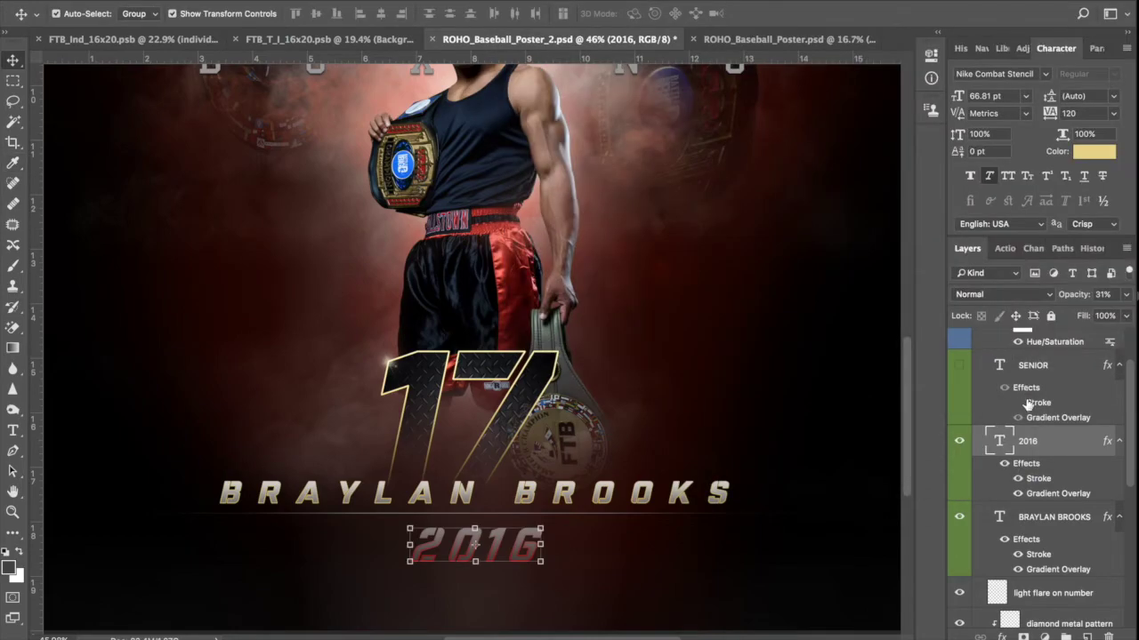
{"action": "left_click", "coordinate": [1062, 524]}
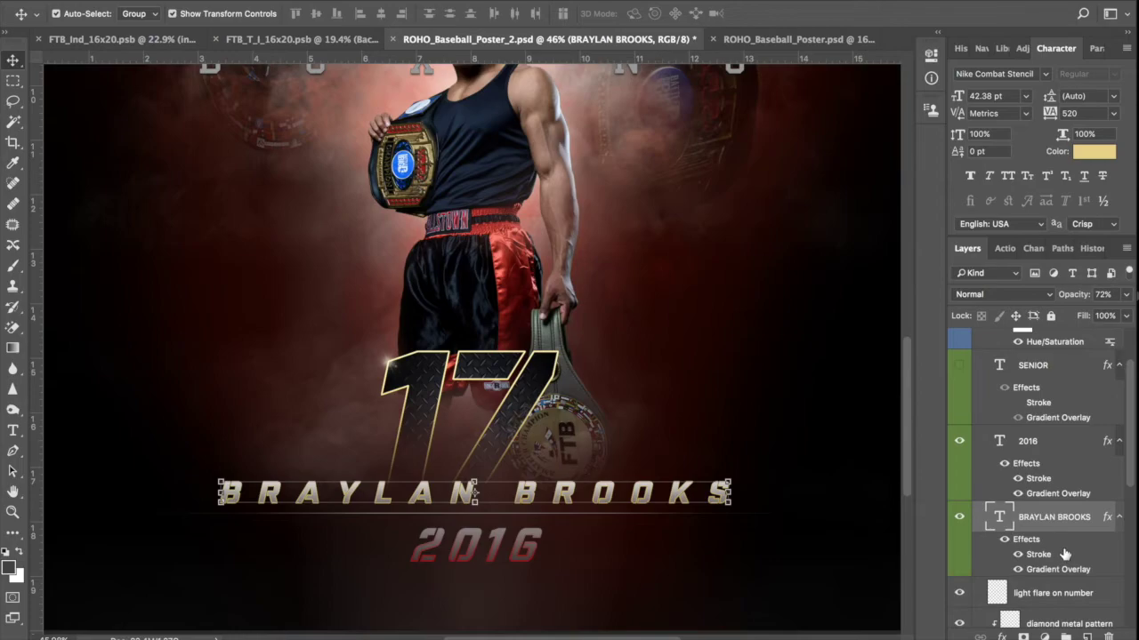
{"action": "double_click", "coordinate": [1061, 541]}
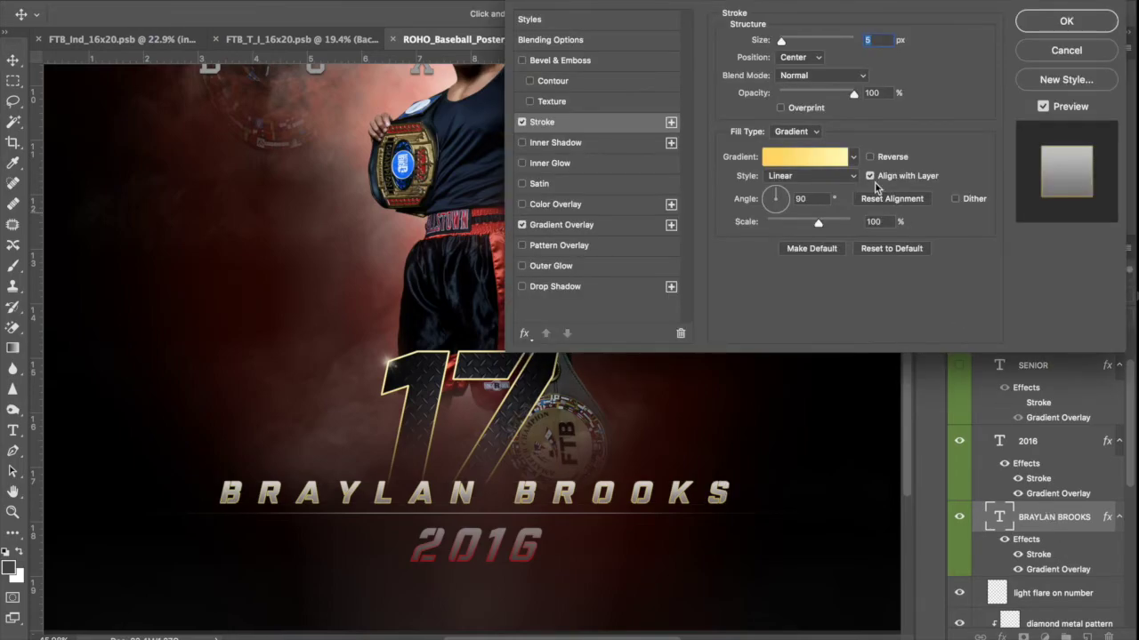
{"action": "left_click", "coordinate": [834, 158]}
{"action": "left_click", "coordinate": [879, 206]}
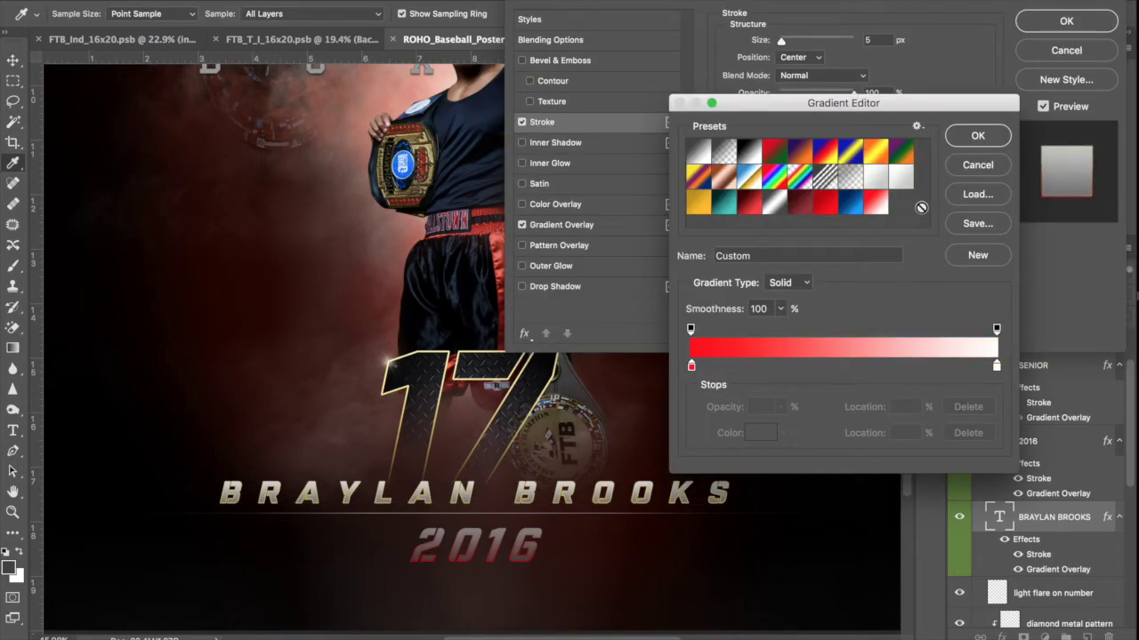
{"action": "left_click", "coordinate": [979, 137]}
{"action": "left_click", "coordinate": [1077, 24]}
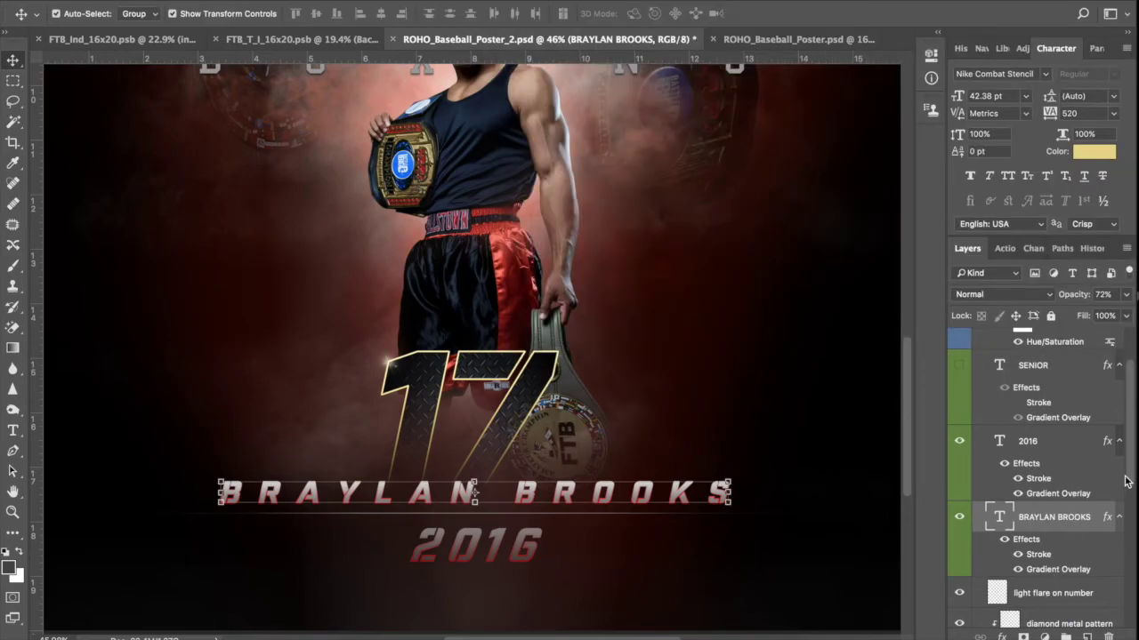
- Hide the 'light flare on number' layer over the 17
{"action": "scroll", "coordinate": [1129, 480], "scroll_direction": "down", "scroll_amount": 3}
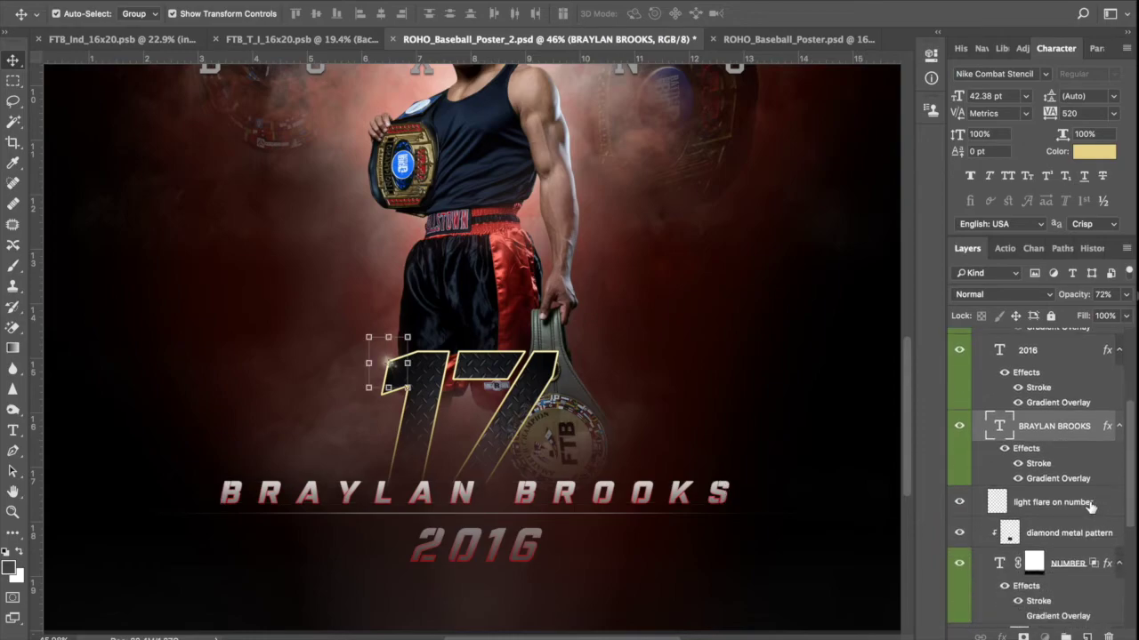
{"action": "left_click", "coordinate": [1039, 514]}
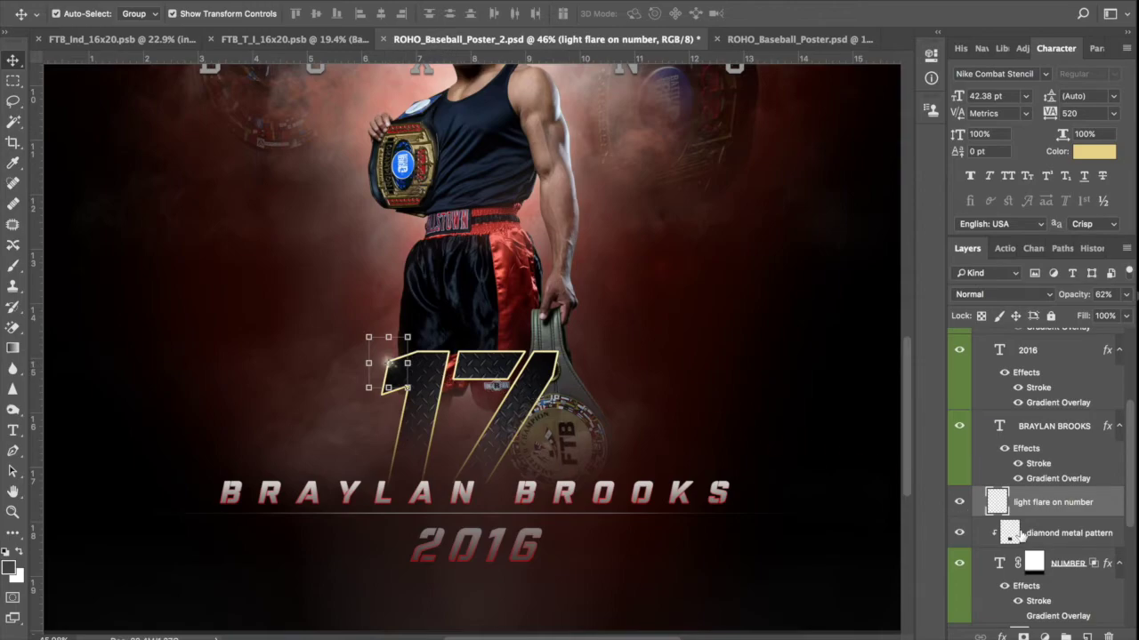
{"action": "left_click", "coordinate": [958, 504]}
{"action": "left_click", "coordinate": [957, 504]}
{"action": "left_click", "coordinate": [959, 503]}
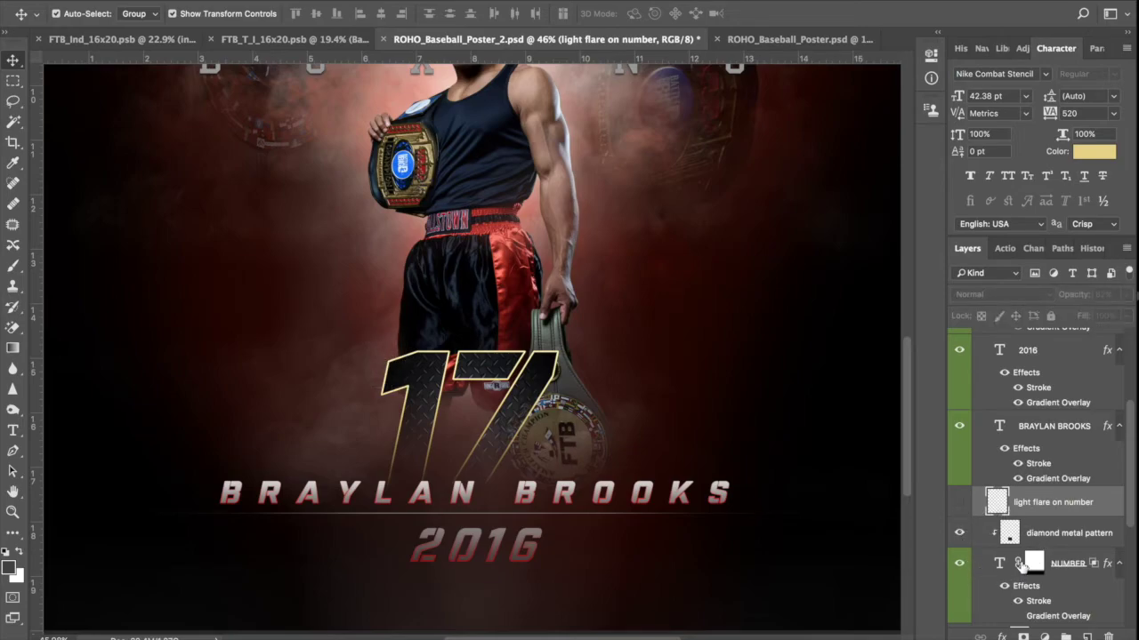
- Toggle the diamond metal pattern off and on, then hide the NUMBER layer
{"action": "left_click", "coordinate": [1066, 544]}
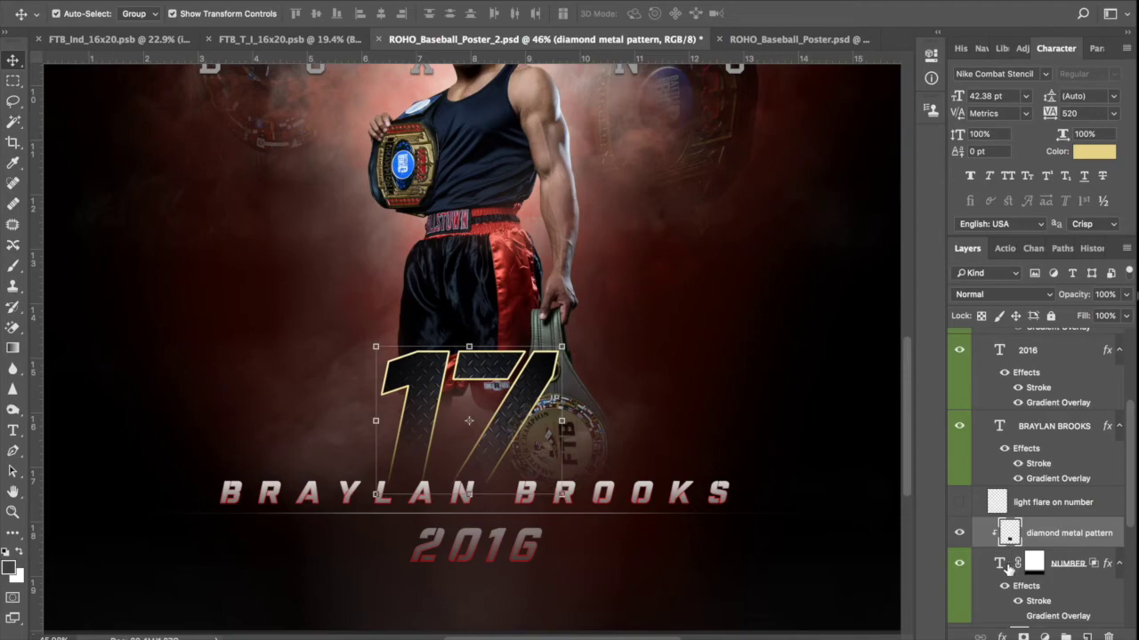
{"action": "left_click", "coordinate": [960, 535]}
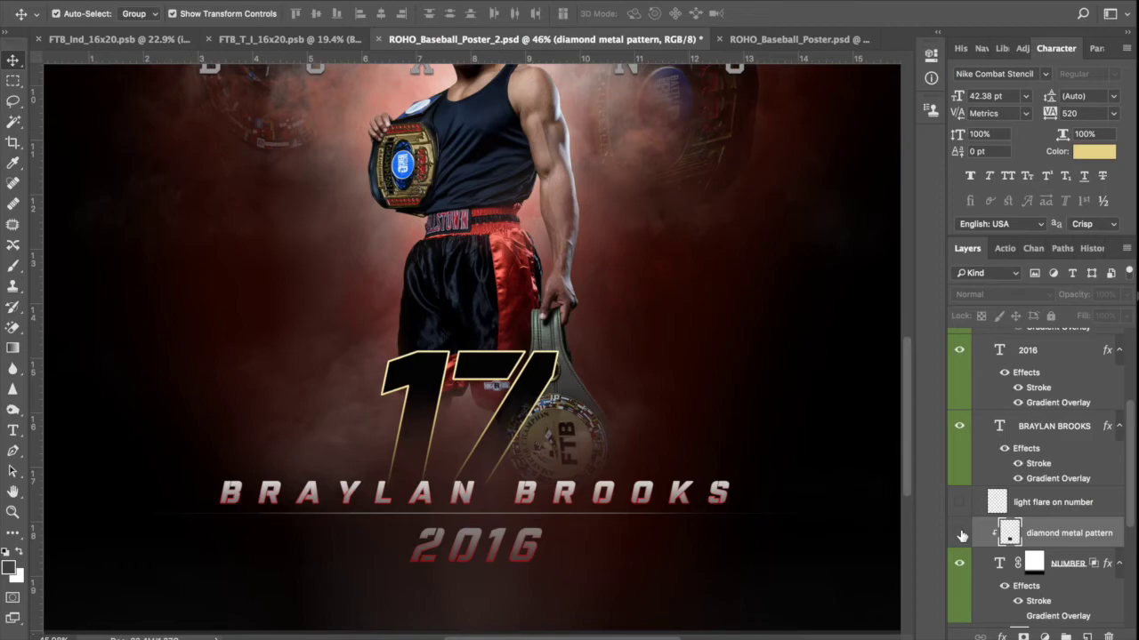
{"action": "left_click", "coordinate": [961, 535]}
{"action": "left_click", "coordinate": [1028, 571]}
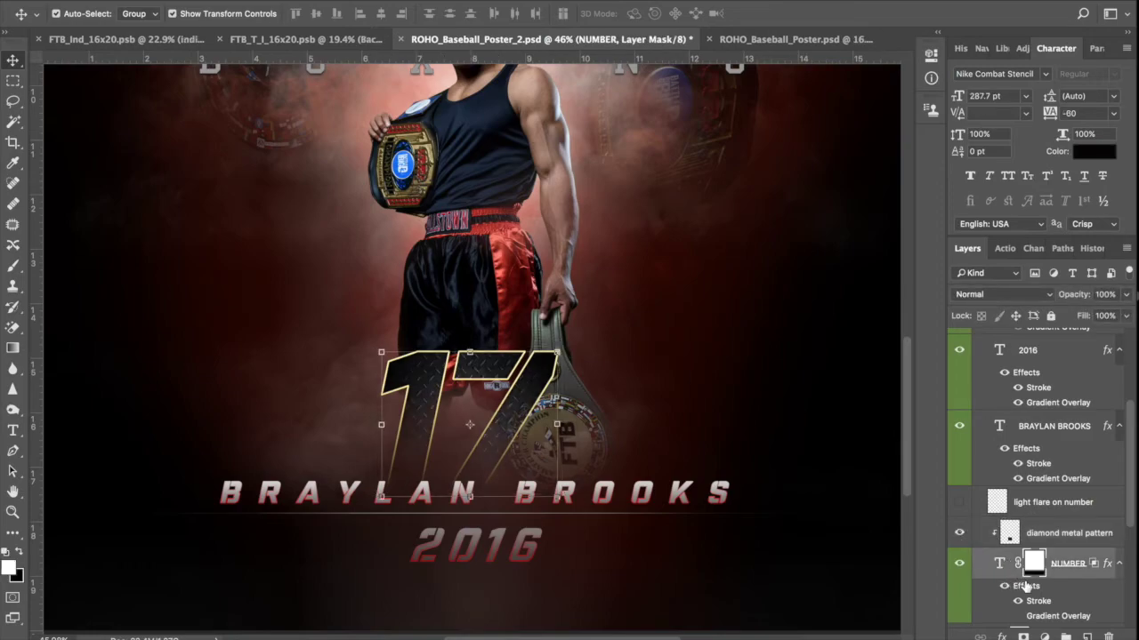
{"action": "left_click", "coordinate": [960, 564]}
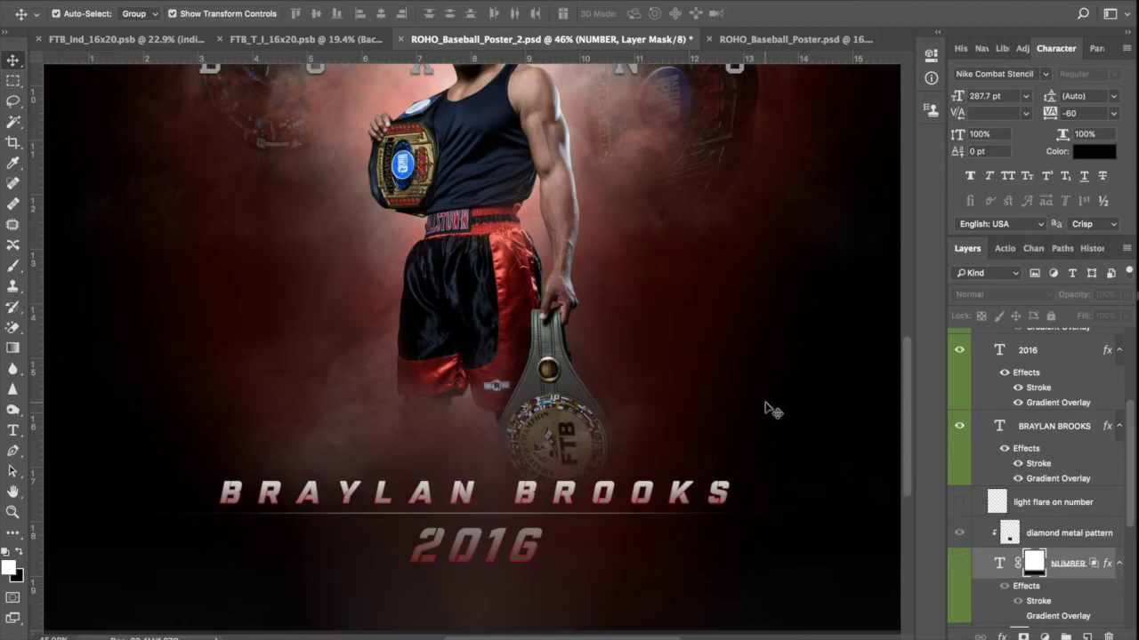
- Collapse the Bottom Text Layers group and expand the Top and Middle text layers group
{"action": "scroll", "coordinate": [776, 398], "scroll_direction": "down", "scroll_amount": 5}
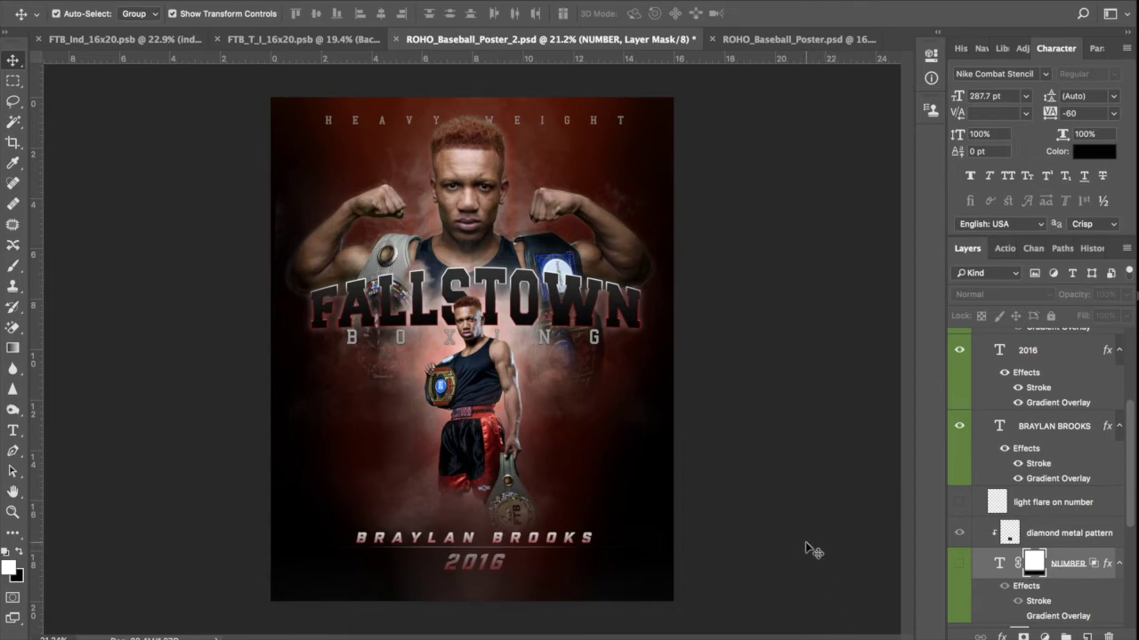
{"action": "scroll", "coordinate": [1132, 445], "scroll_direction": "up", "scroll_amount": 2}
{"action": "left_click_drag", "start_coordinate": [1132, 445], "coordinate": [1126, 382]}
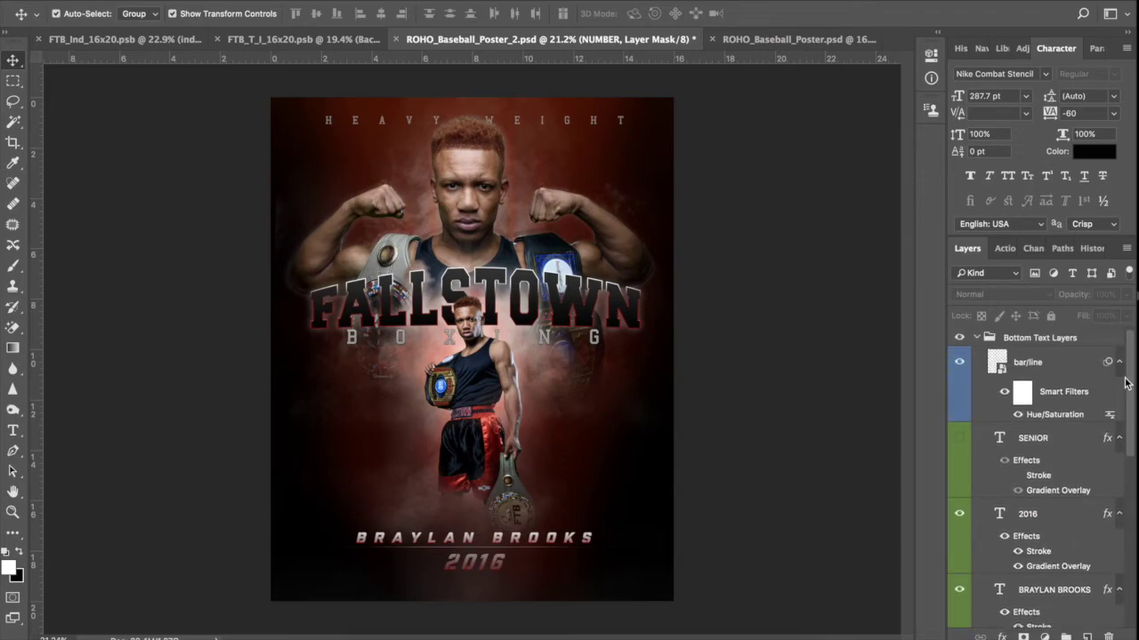
{"action": "left_click", "coordinate": [977, 338]}
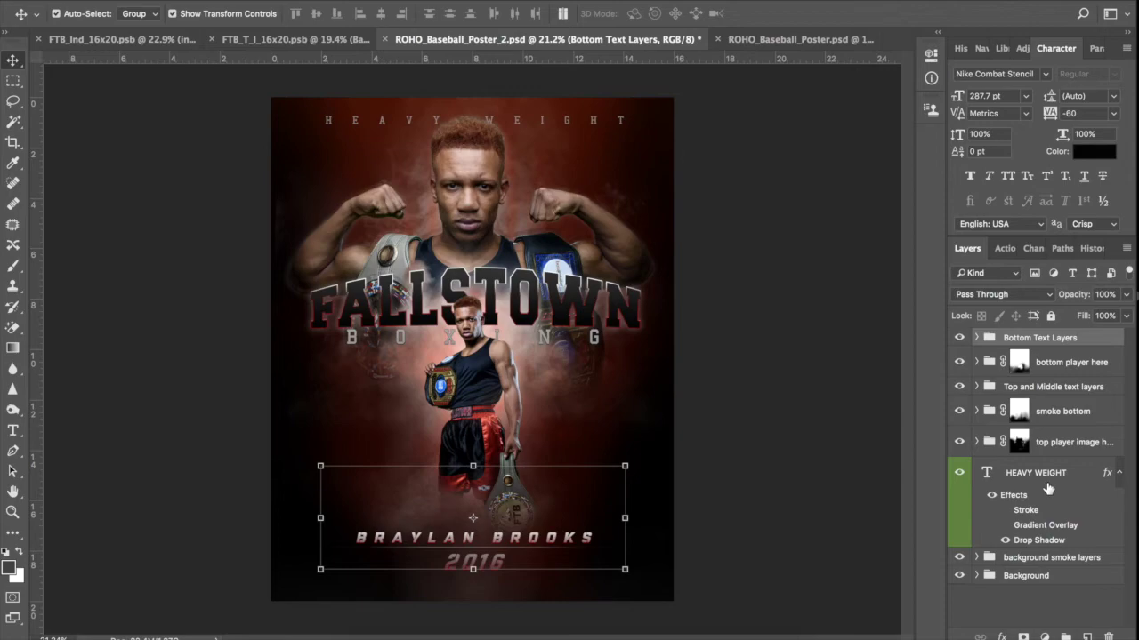
{"action": "left_click", "coordinate": [977, 387]}
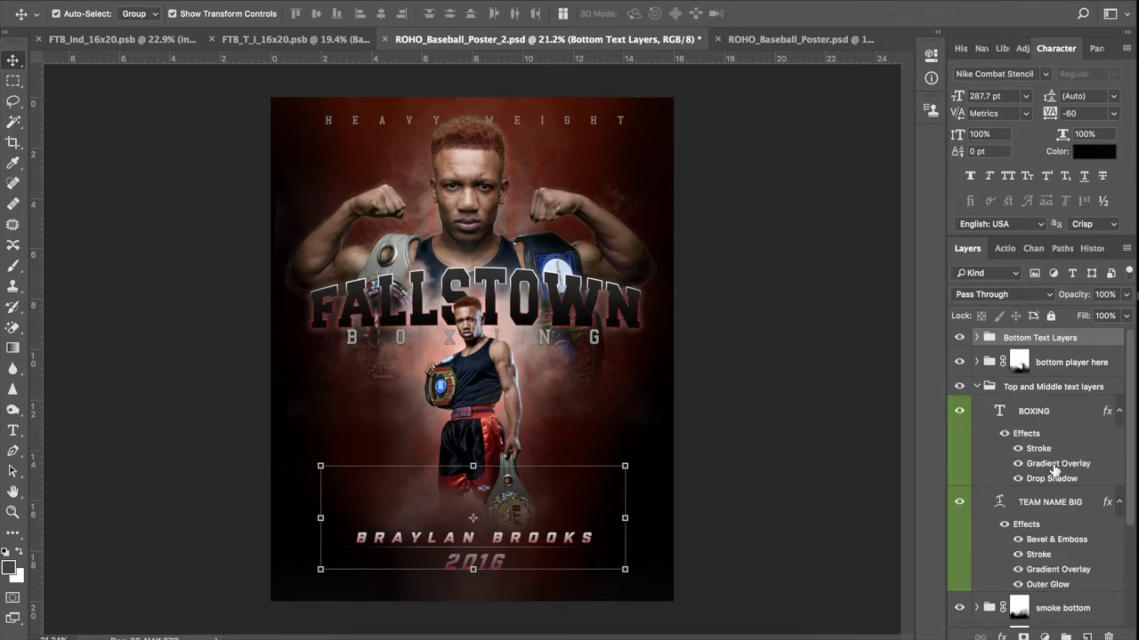
- Cycle through alternative fonts on the TEAM NAME BIG FALLSTOWN title
{"action": "left_click", "coordinate": [1051, 508]}
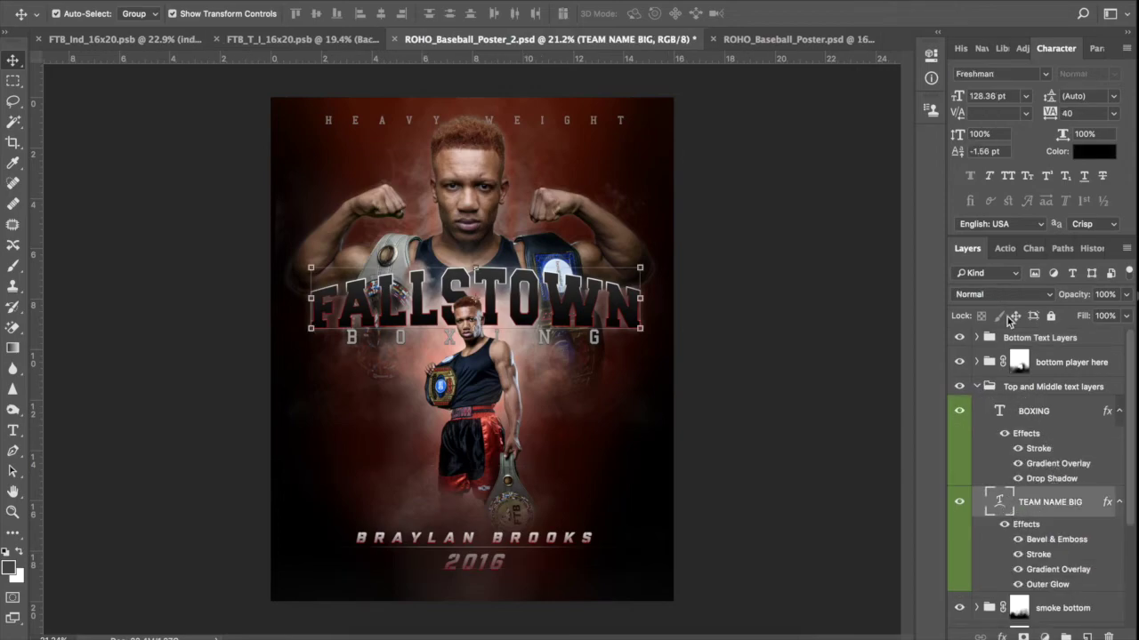
{"action": "left_click", "coordinate": [1008, 74]}
{"action": "key", "text": "Down"}
{"action": "key", "text": "Down"}
{"action": "key", "text": "Down"}
{"action": "key", "text": "Down"}
{"action": "key", "text": "Down"}
{"action": "key", "text": "Down"}
{"action": "key", "text": "Down"}
{"action": "key", "text": "Down"}
{"action": "key", "text": "Down"}
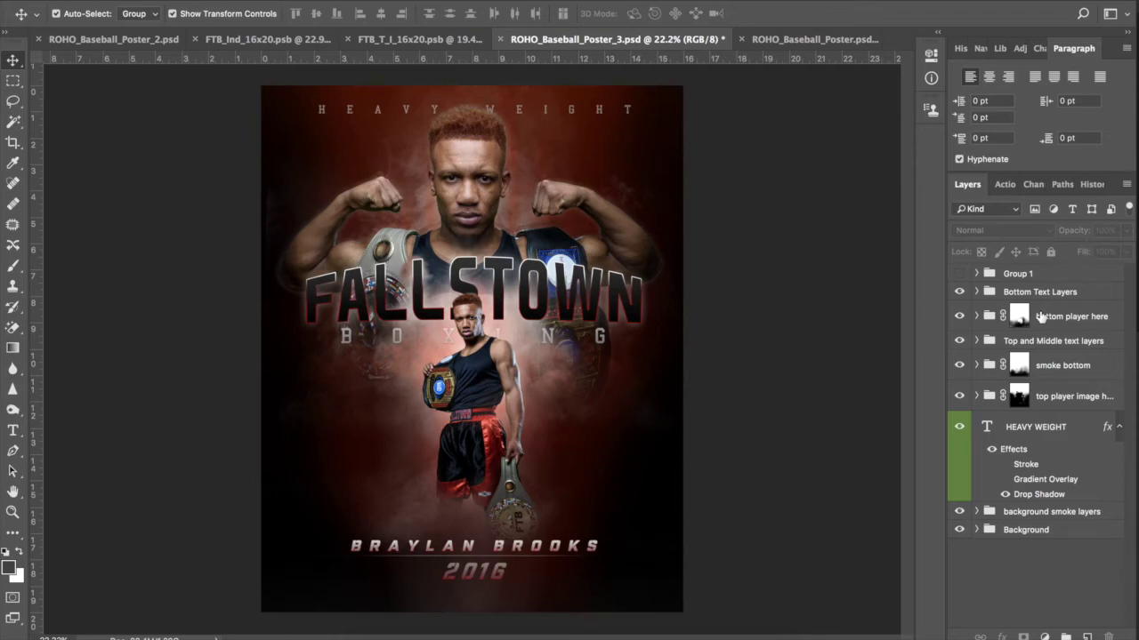
{"action": "left_click", "coordinate": [978, 342]}
{"action": "left_click", "coordinate": [999, 458]}
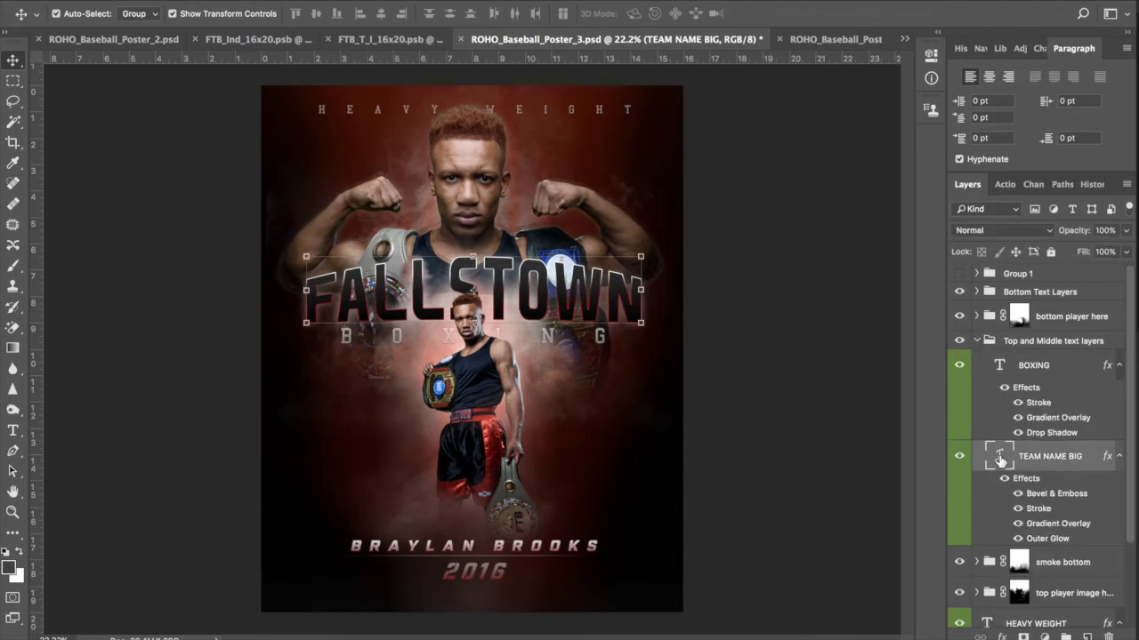
{"action": "double_click", "coordinate": [999, 458]}
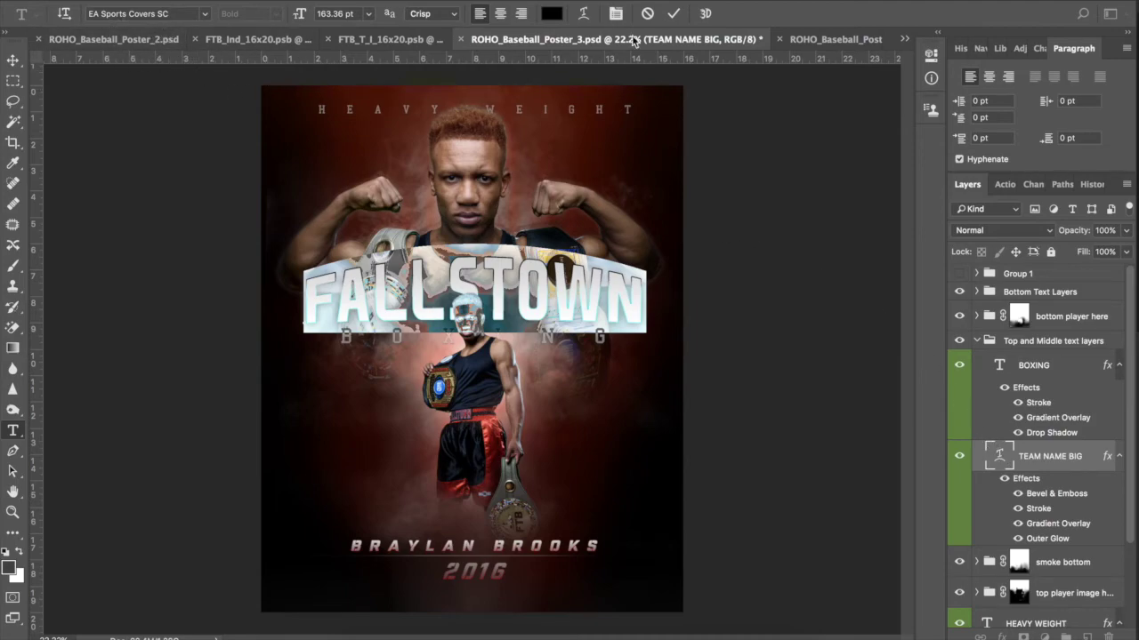
{"action": "left_click", "coordinate": [675, 14]}
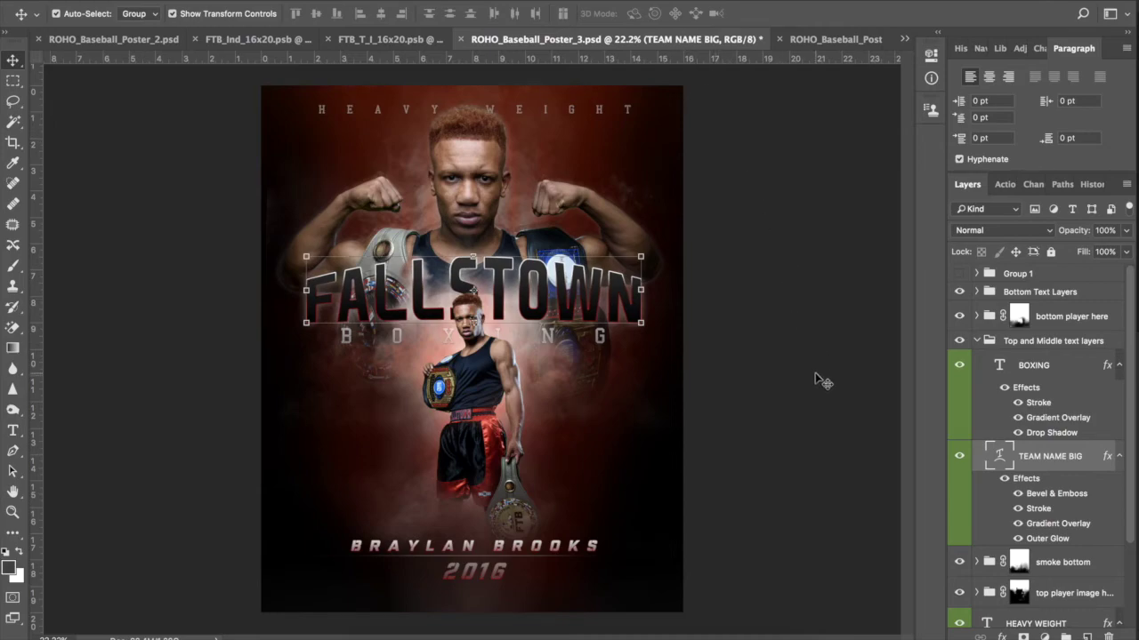